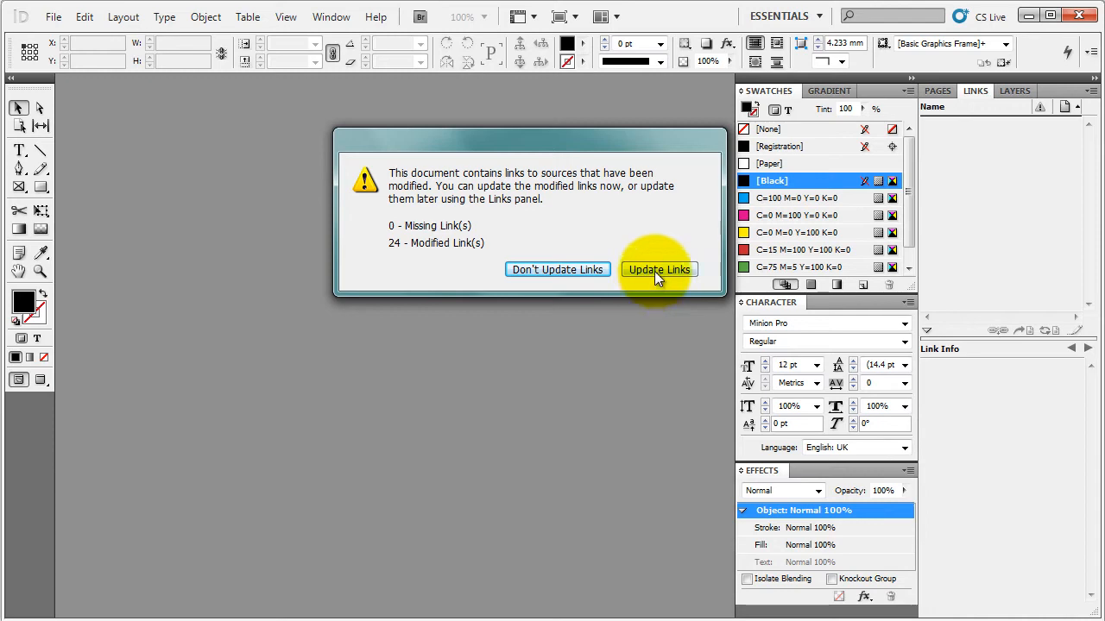
# - Update the modified links in the brochure document and view the opening spreads, including pages 2-3
pyautogui.click(663, 271)
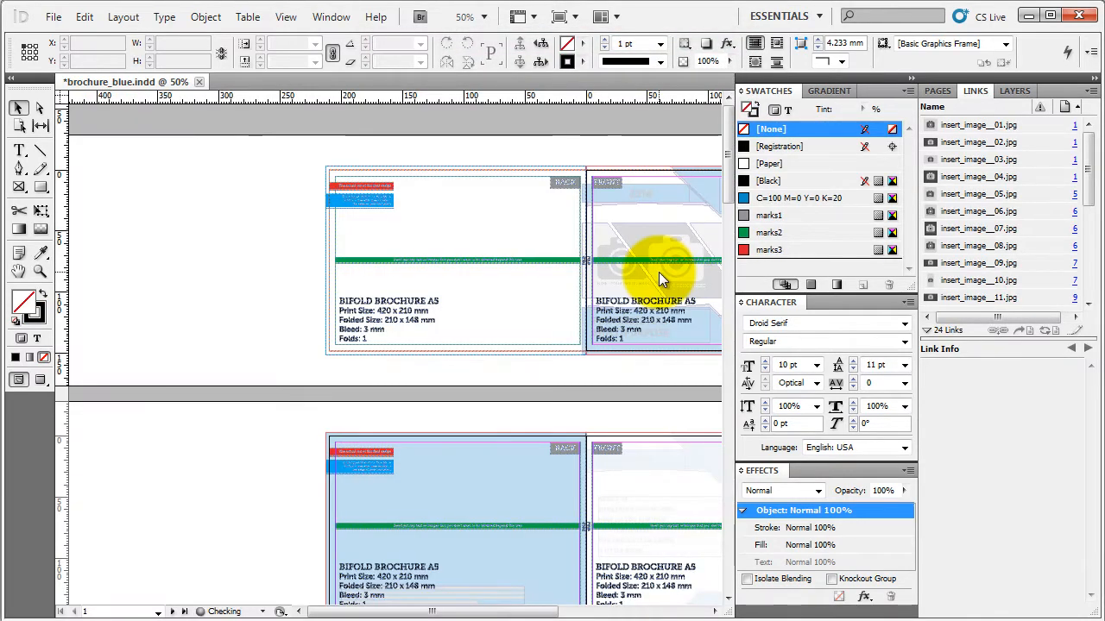
pyautogui.click(939, 91)
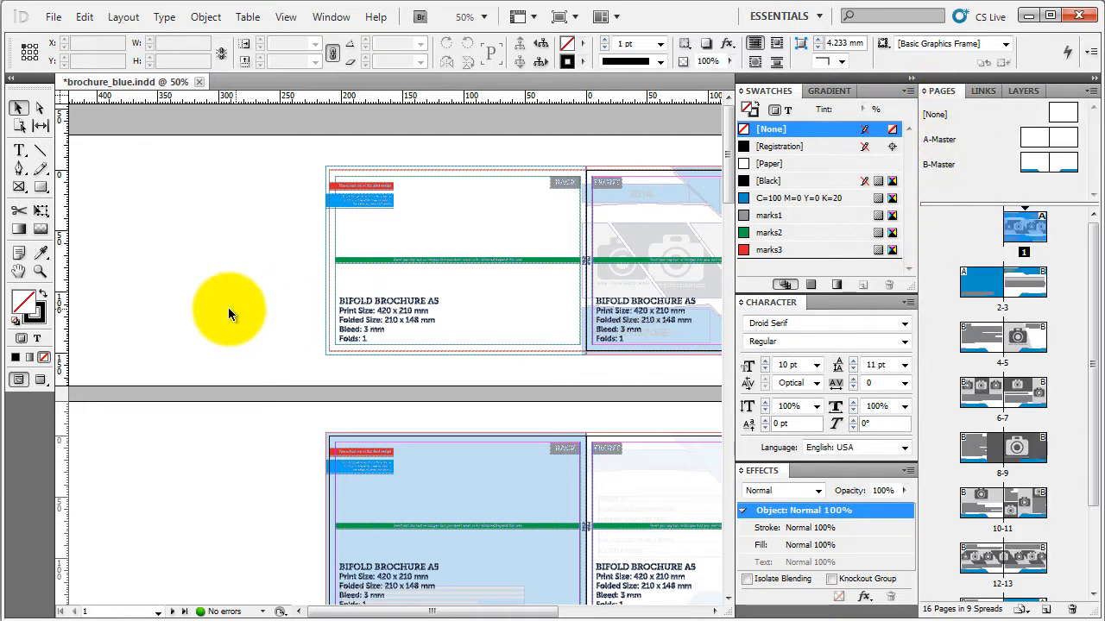
pyautogui.hotkey('ctrl', '-')
pyautogui.hotkey('ctrl', '-')
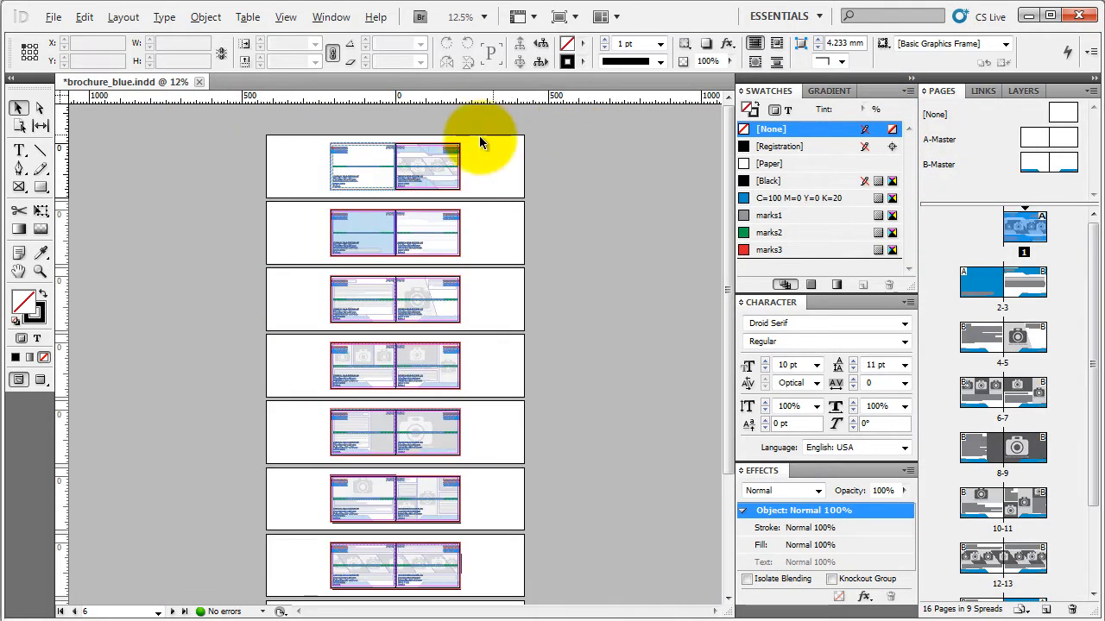
pyautogui.keyDown('alt'); pyautogui.scroll(3, 474, 136); pyautogui.keyUp('alt')
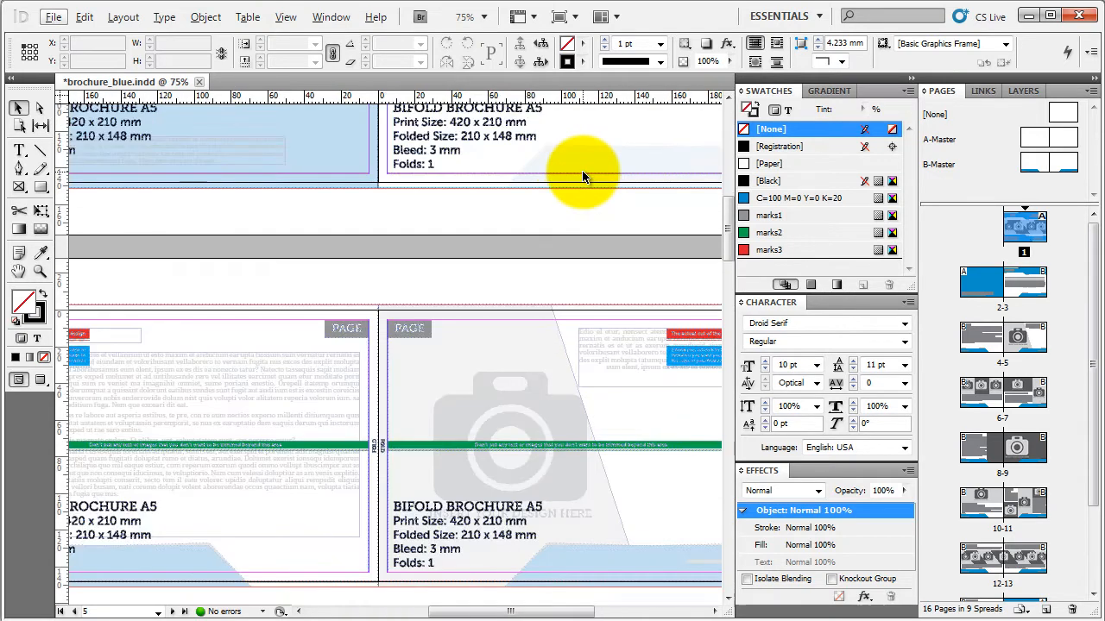
pyautogui.moveTo(562, 148); pyautogui.dragTo(458, 389)
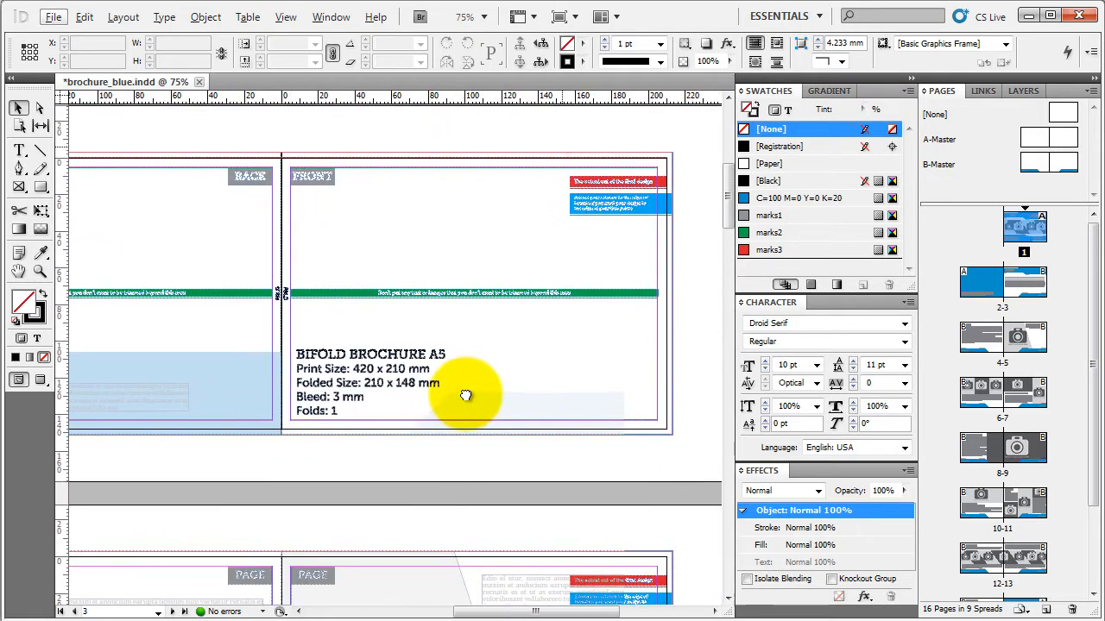
pyautogui.click(704, 229)
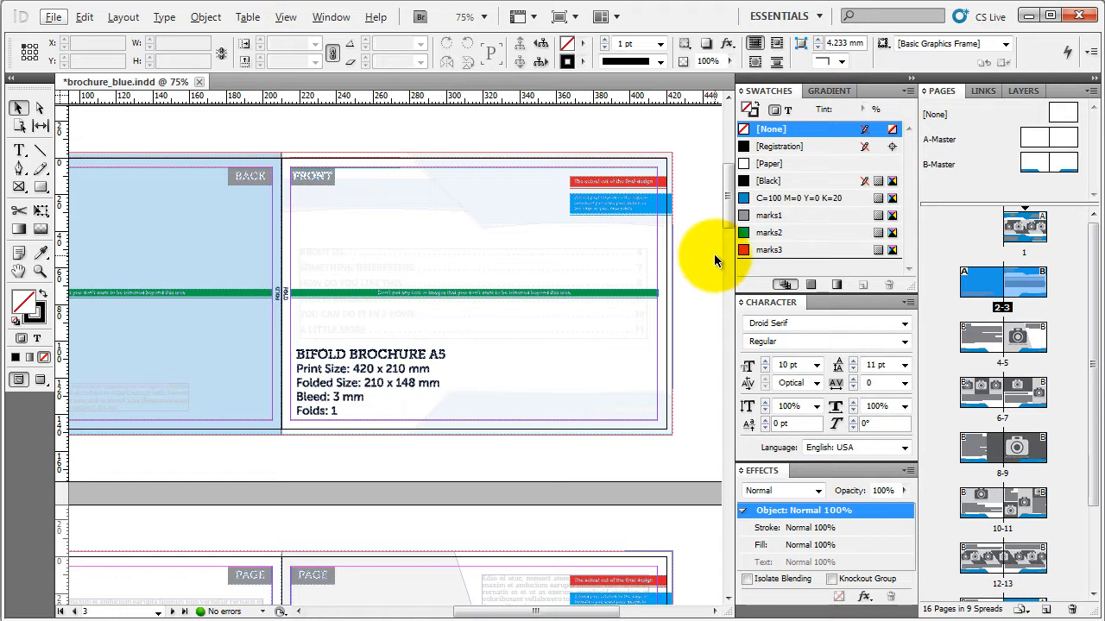
pyautogui.click(351, 23)
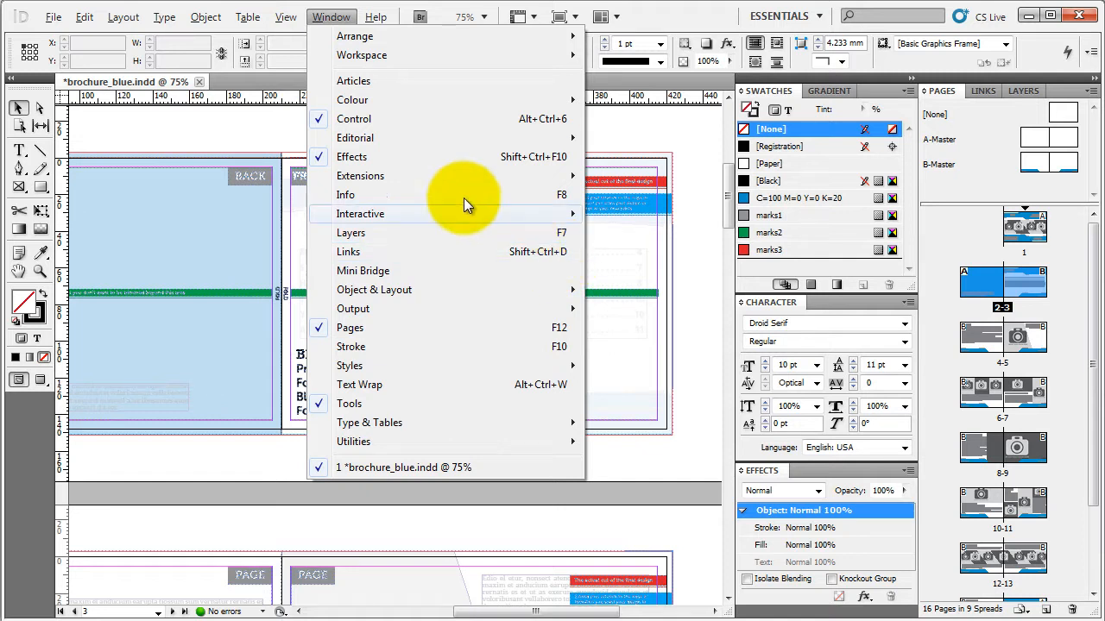
pyautogui.moveTo(442, 99)
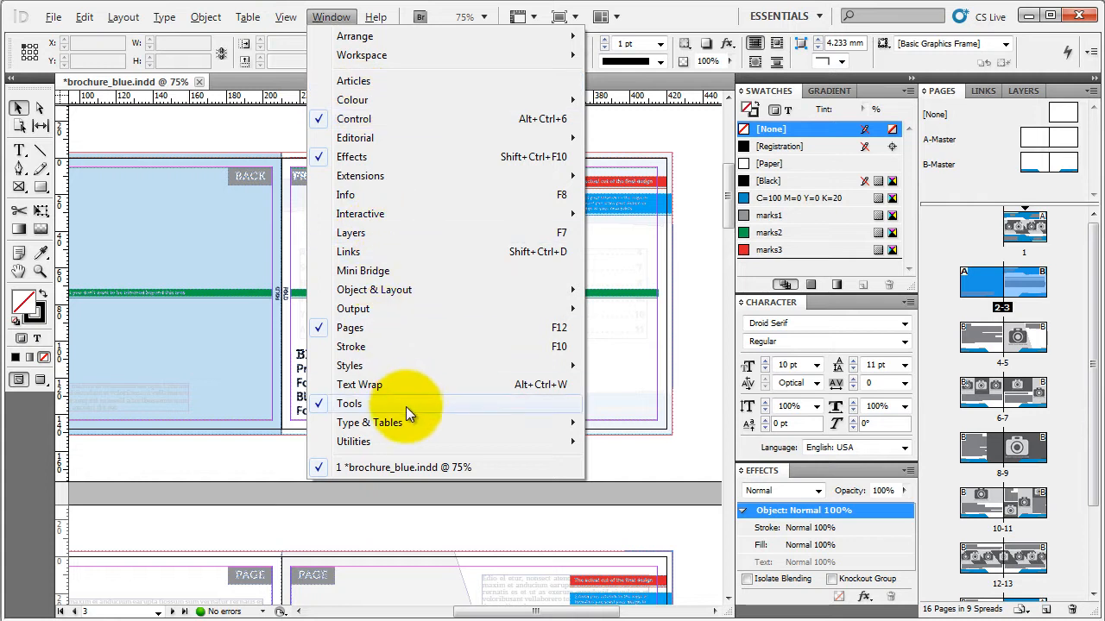
pyautogui.moveTo(411, 421)
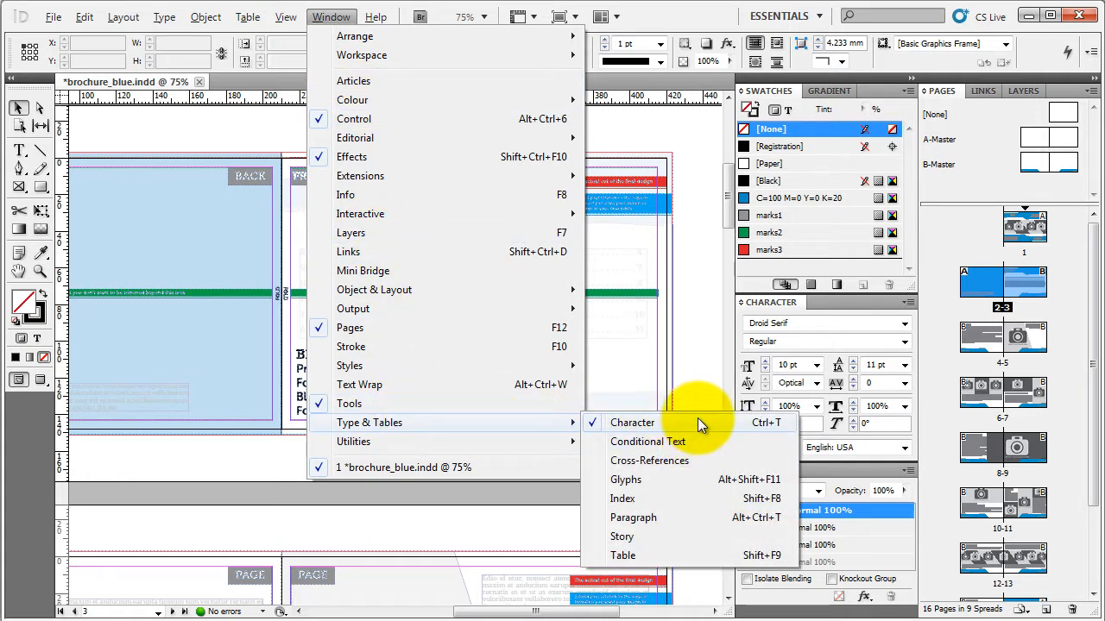
pyautogui.click(700, 324)
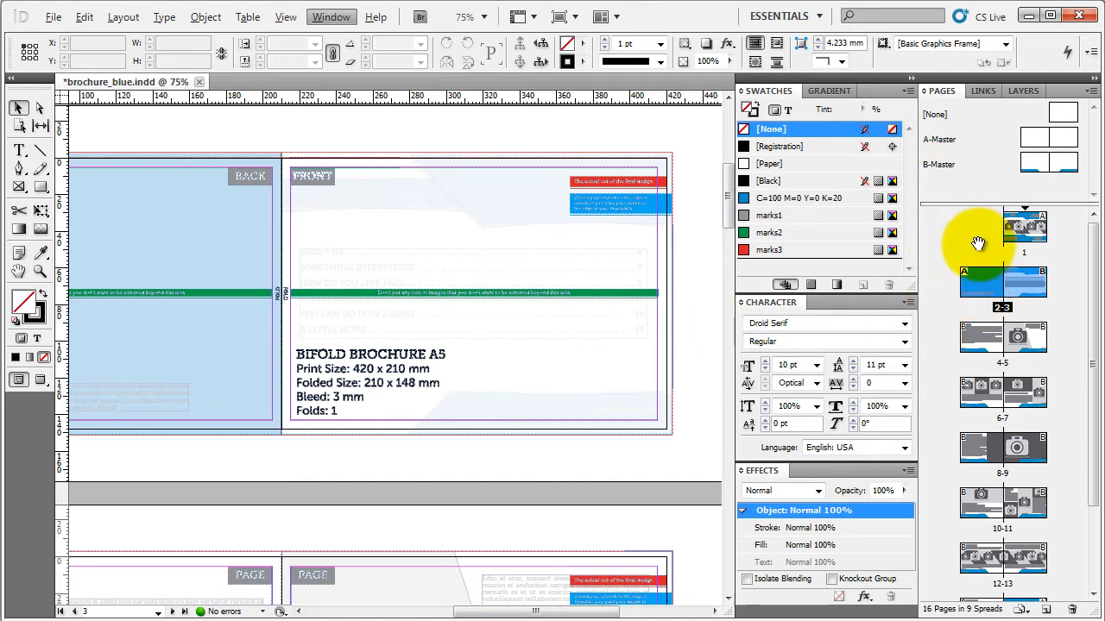
# - Open the B-Master spread and examine its cut, bleed and safe-area marks and print size information, along with the document's links and layers
pyautogui.doubleClick(1030, 166)
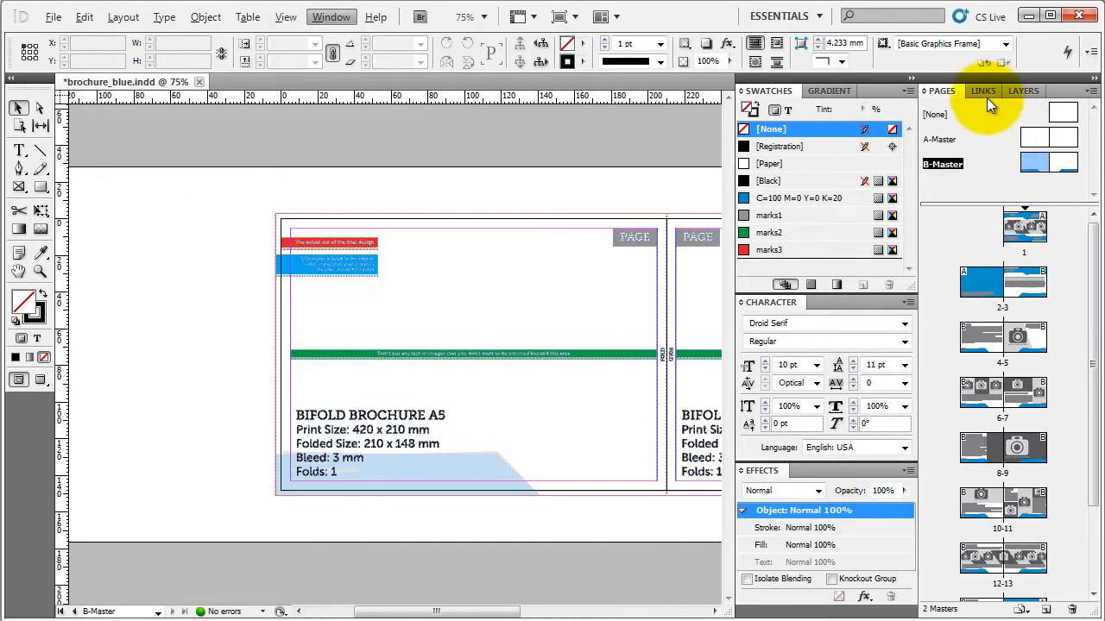
pyautogui.click(980, 91)
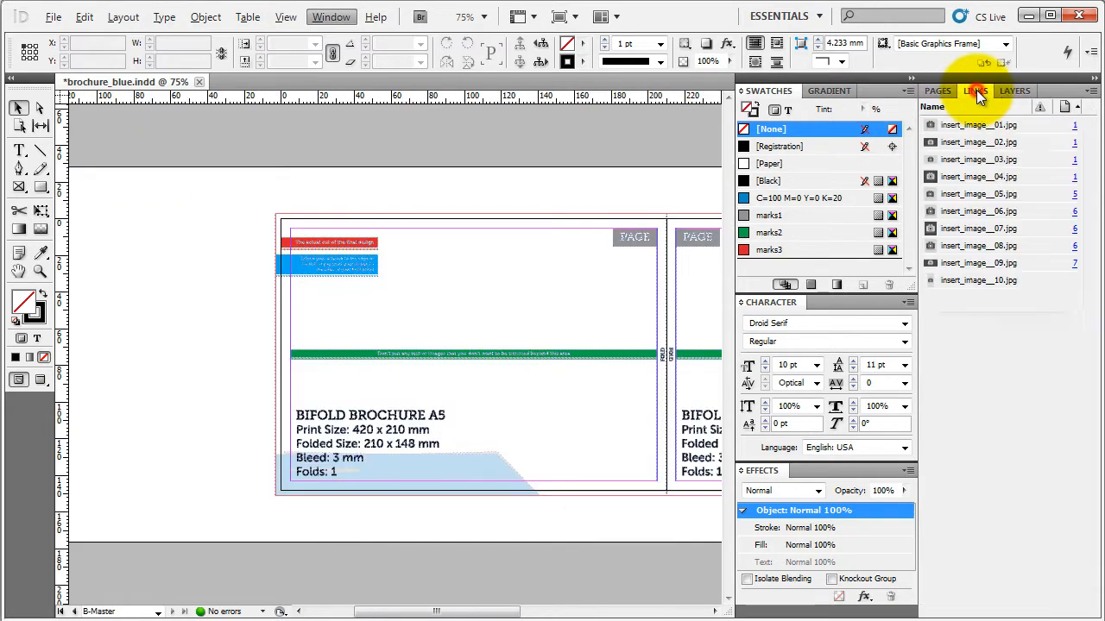
pyautogui.click(1021, 91)
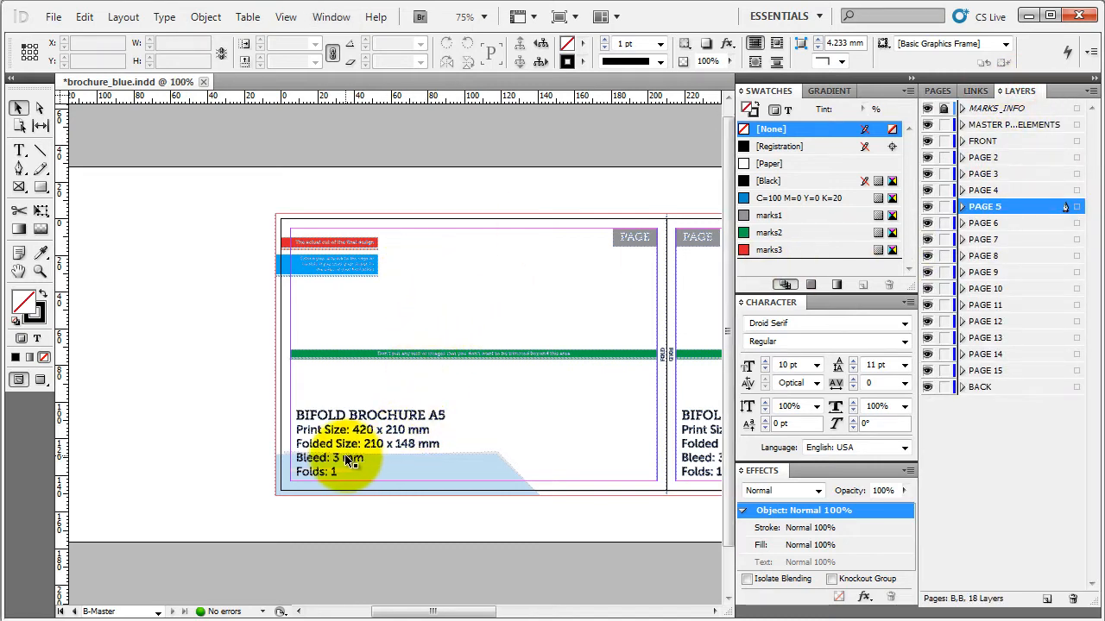
pyautogui.scroll(3, 347, 460)
pyautogui.scroll(3, 357, 216)
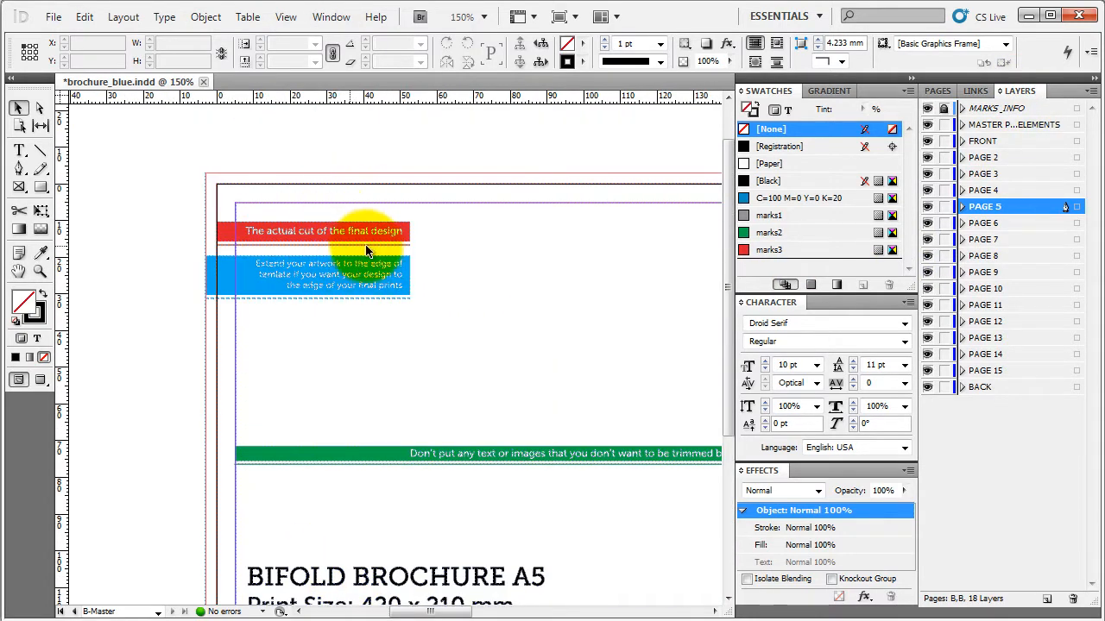
pyautogui.scroll(-1, 364, 238)
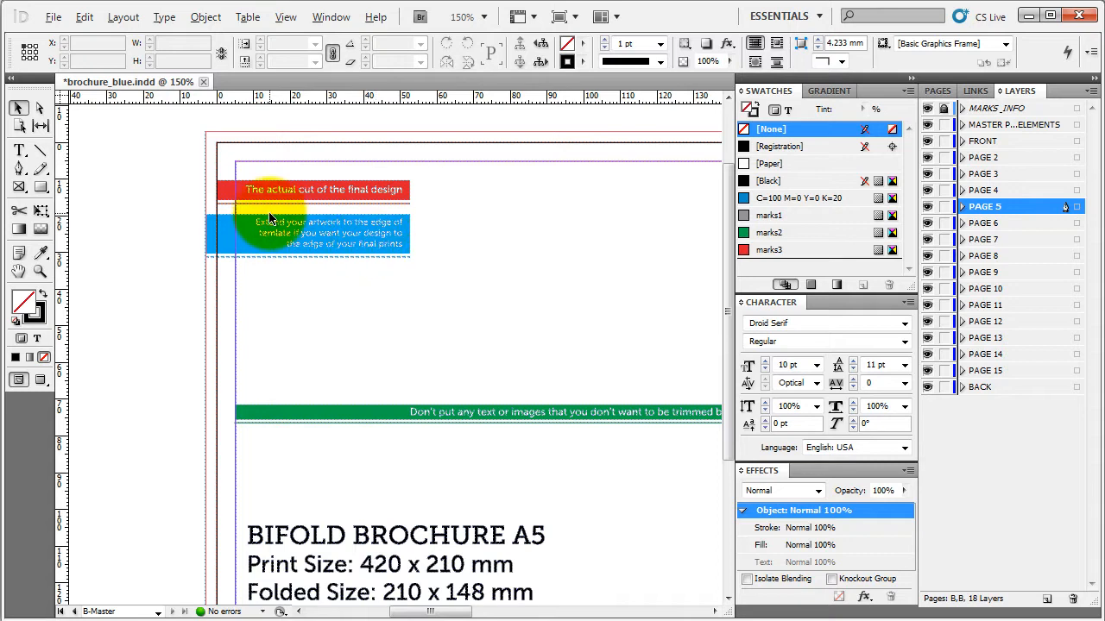
pyautogui.scroll(-1, 270, 219)
pyautogui.scroll(-2, 270, 218)
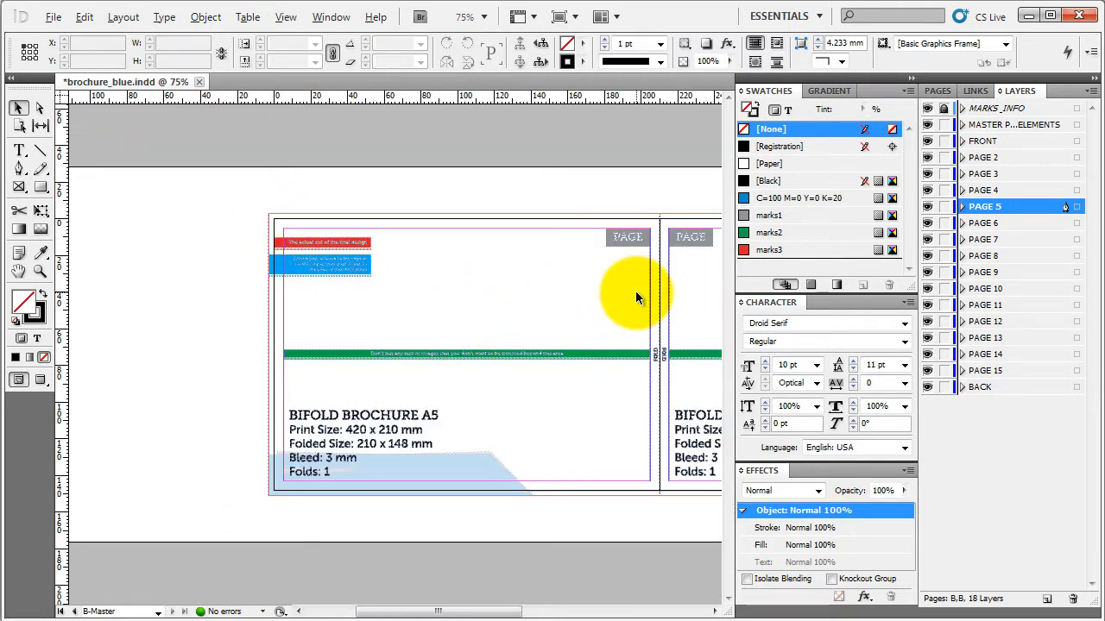
pyautogui.scroll(1, 635, 291)
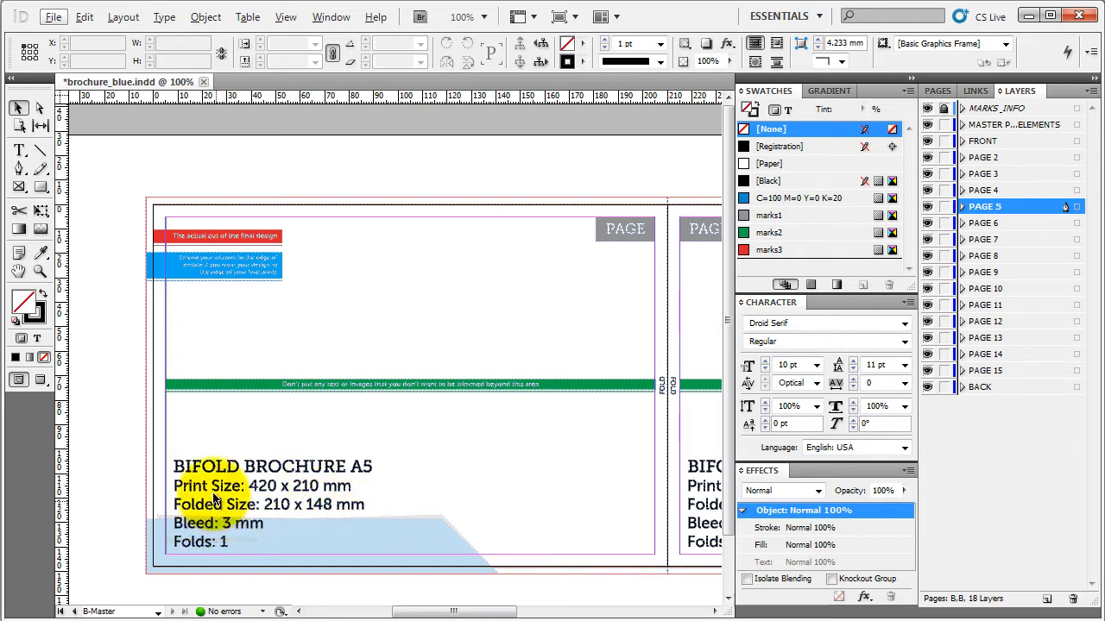
pyautogui.hotkey('ctrl', '-')
pyautogui.hotkey('ctrl', '-')
pyautogui.hotkey('ctrl', '=')
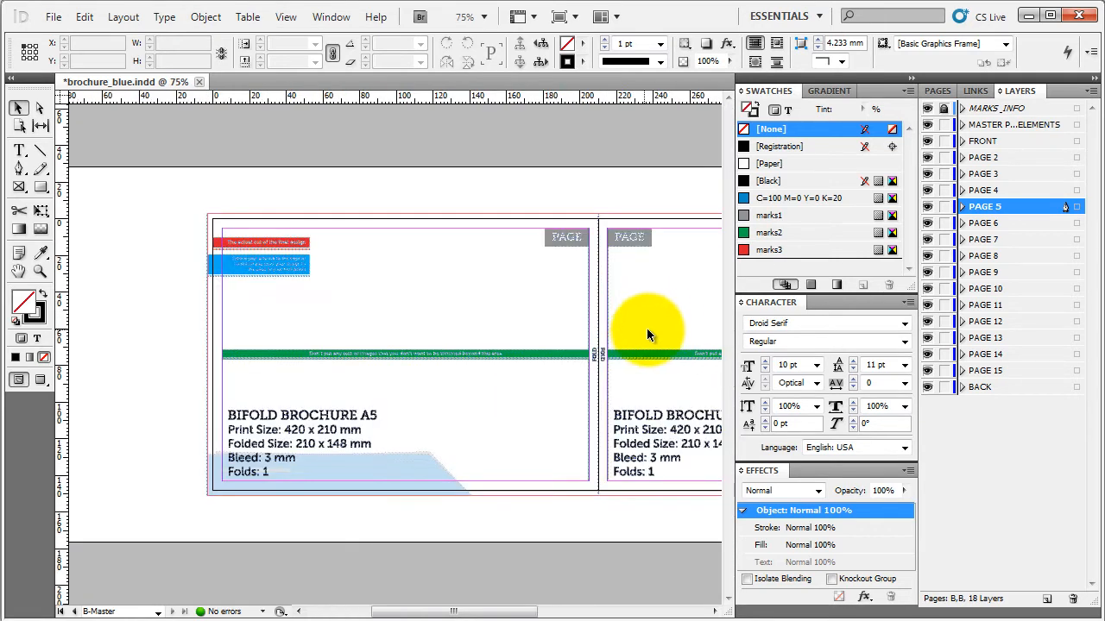
# - Review the options of the MARKS & INFO layer without changing them, and hide the layer
pyautogui.click(1007, 112)
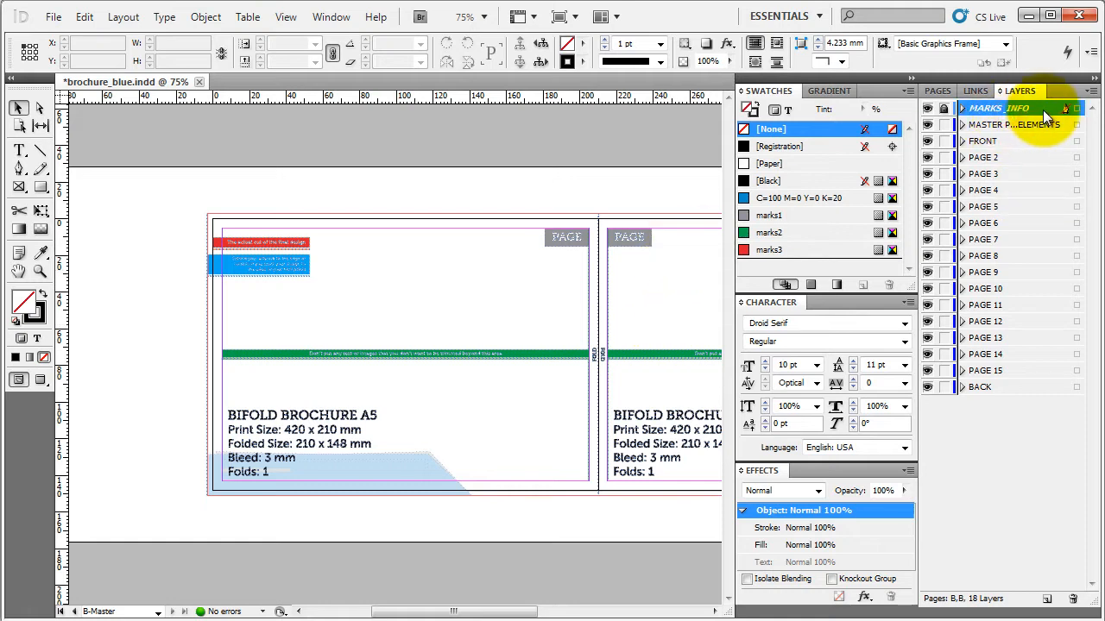
pyautogui.doubleClick(1042, 109)
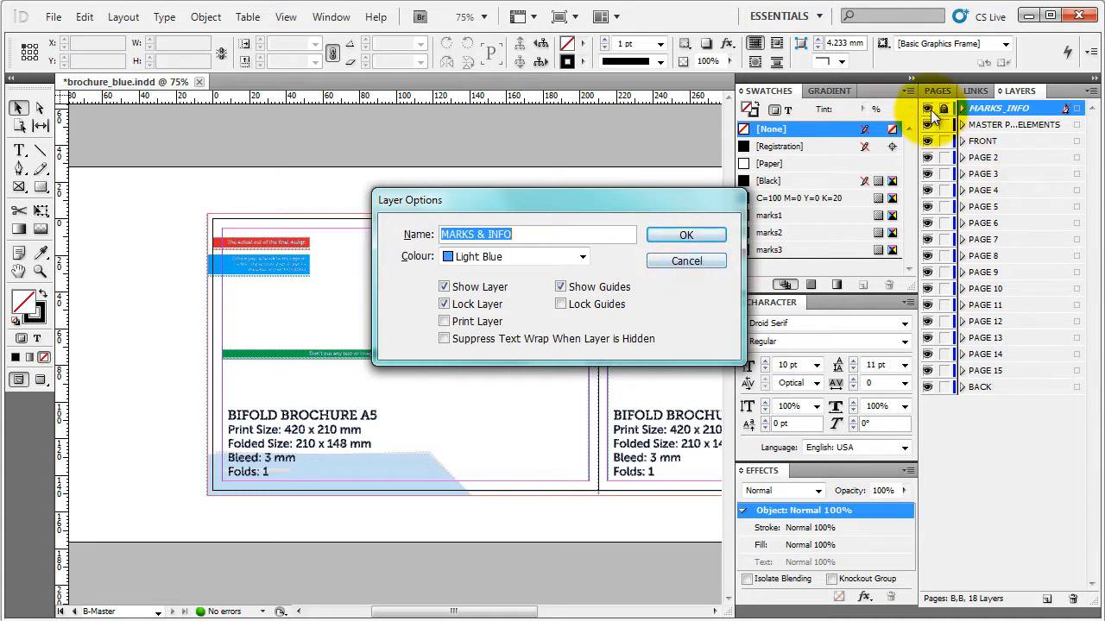
pyautogui.click(690, 260)
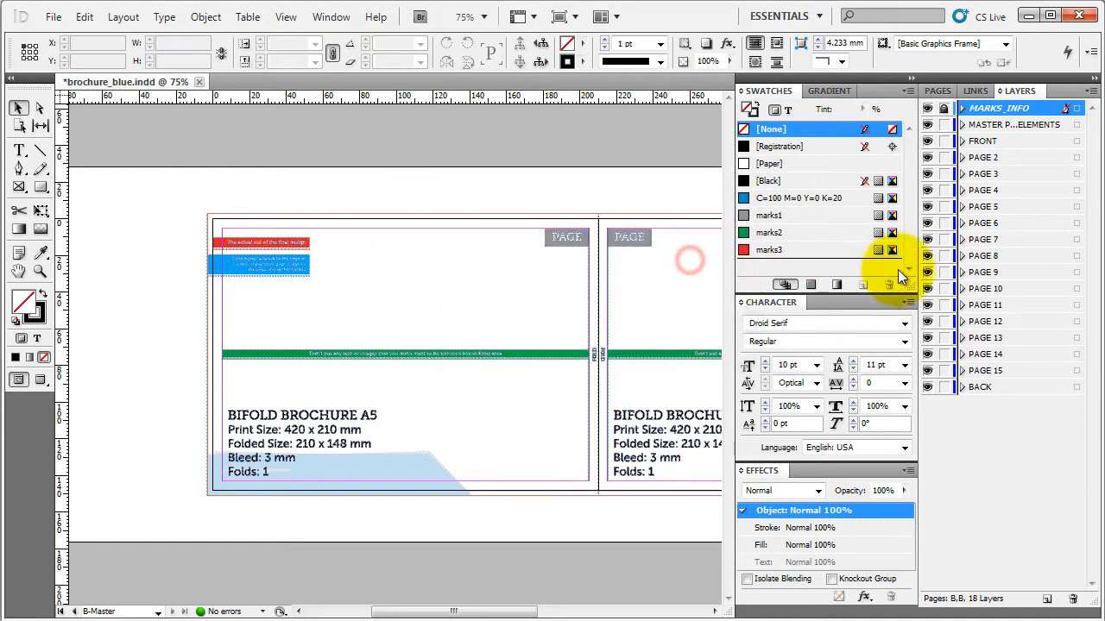
pyautogui.click(928, 109)
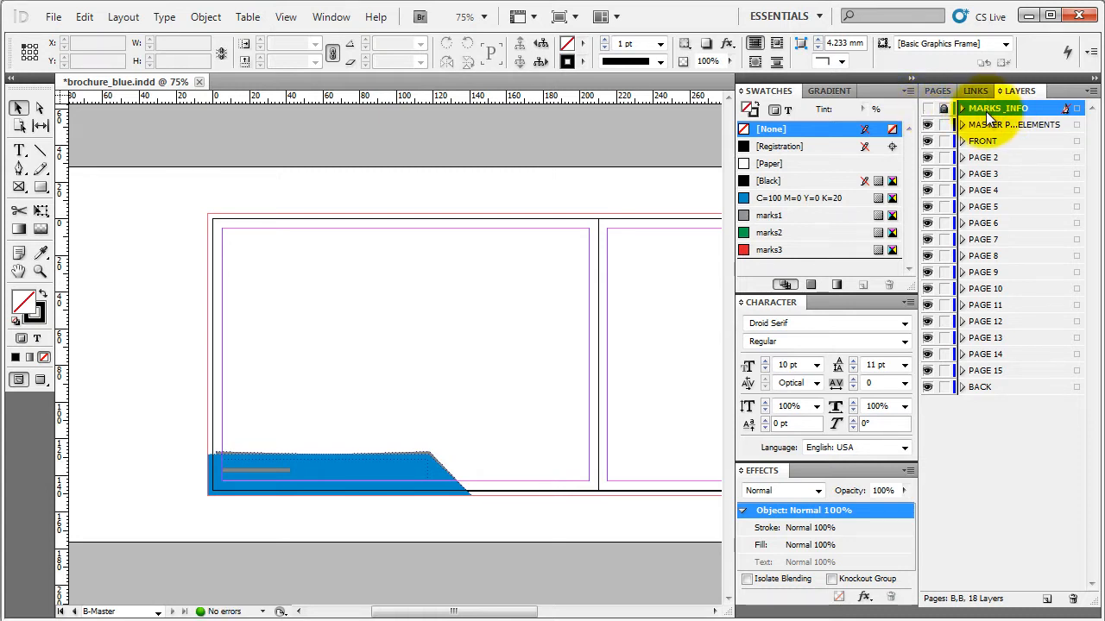
# - Examine the page number and company name footer on B-Master's left page and compare it with the footer on page 4
pyautogui.click(937, 91)
pyautogui.doubleClick(1032, 163)
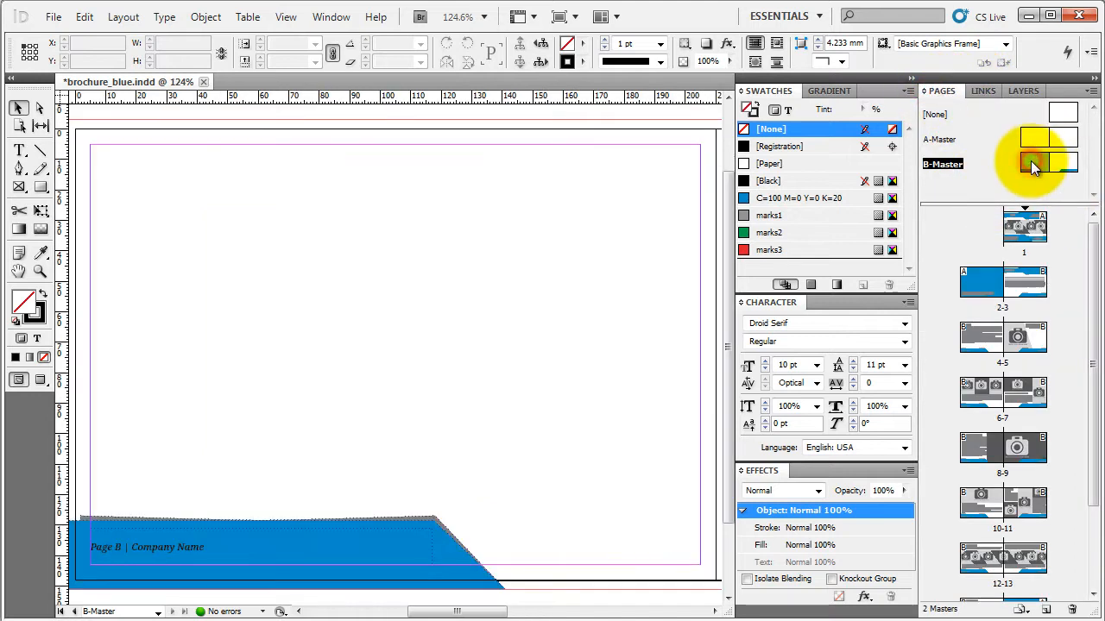
pyautogui.scroll(-3, 216, 479)
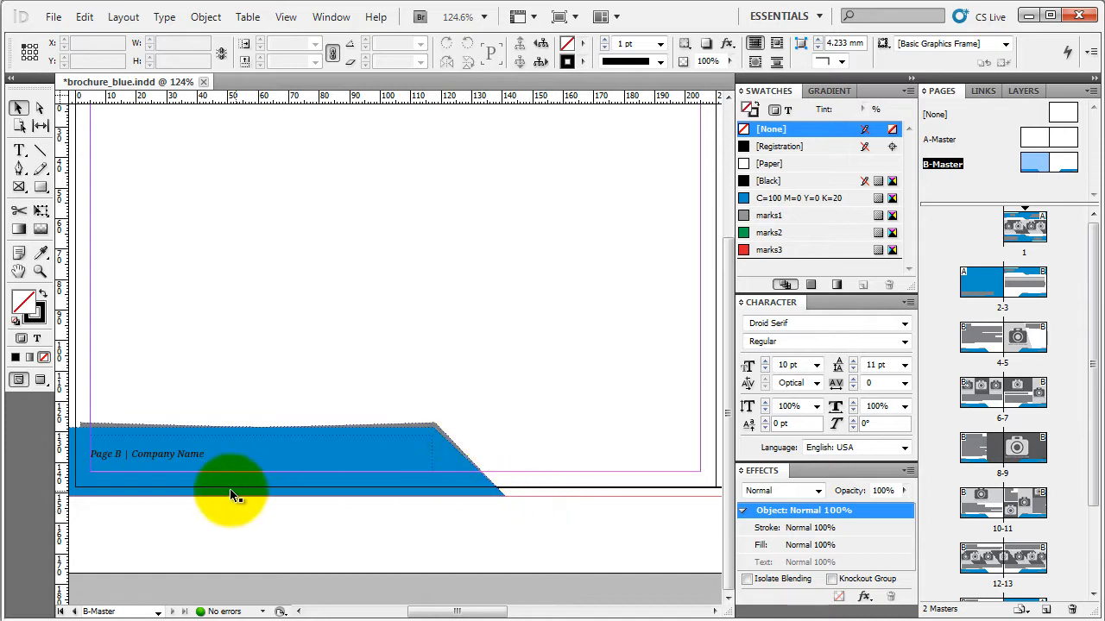
pyautogui.scroll(2, 83, 459)
pyautogui.scroll(1, 84, 459)
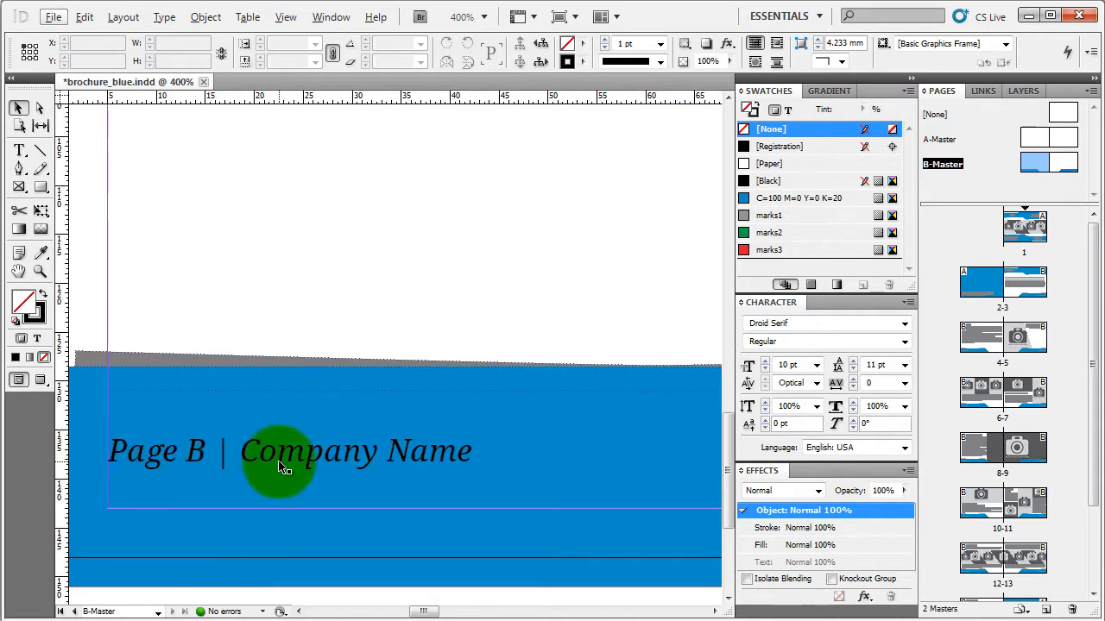
pyautogui.click(279, 453)
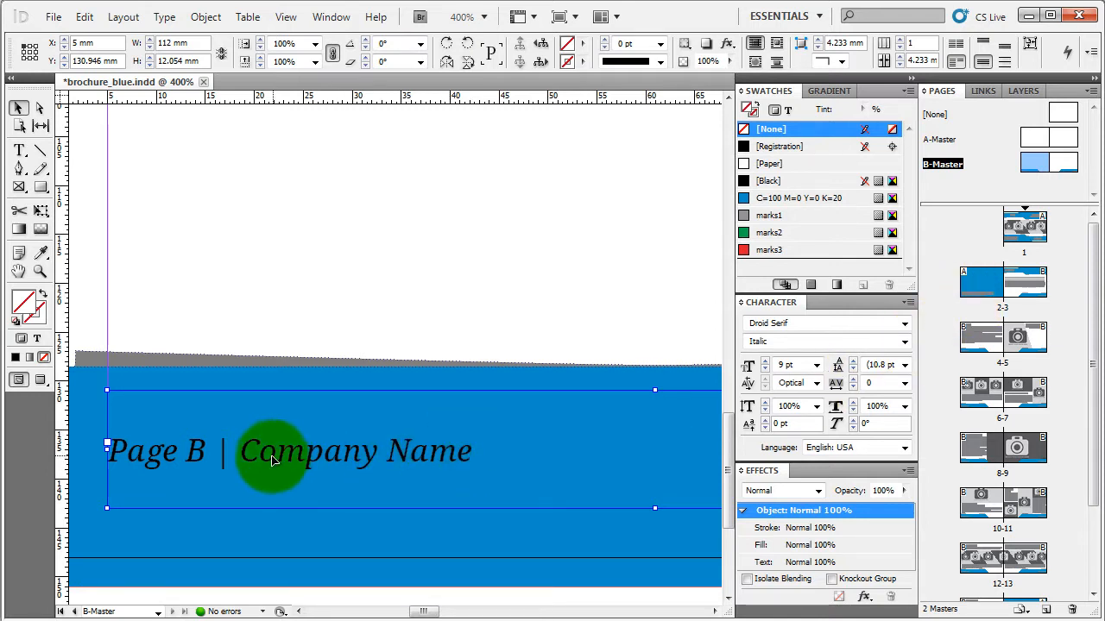
pyautogui.doubleClick(190, 462)
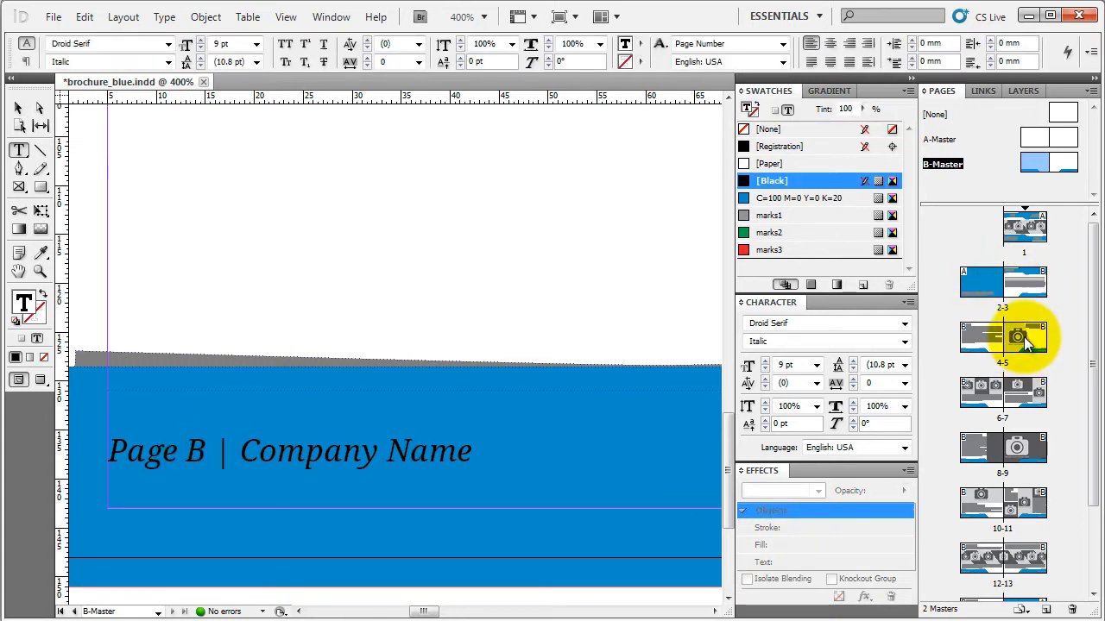
pyautogui.doubleClick(988, 339)
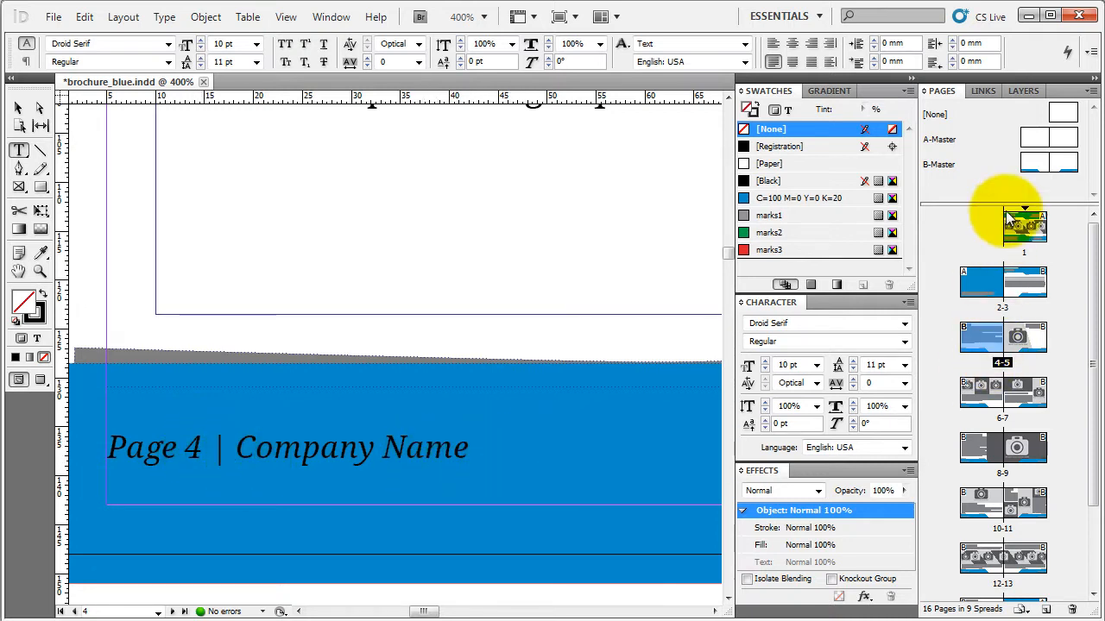
# - Replace "Company Name" with "Smart Shop" in the footer of B-Master's left page
pyautogui.doubleClick(1037, 164)
pyautogui.doubleClick(1063, 163)
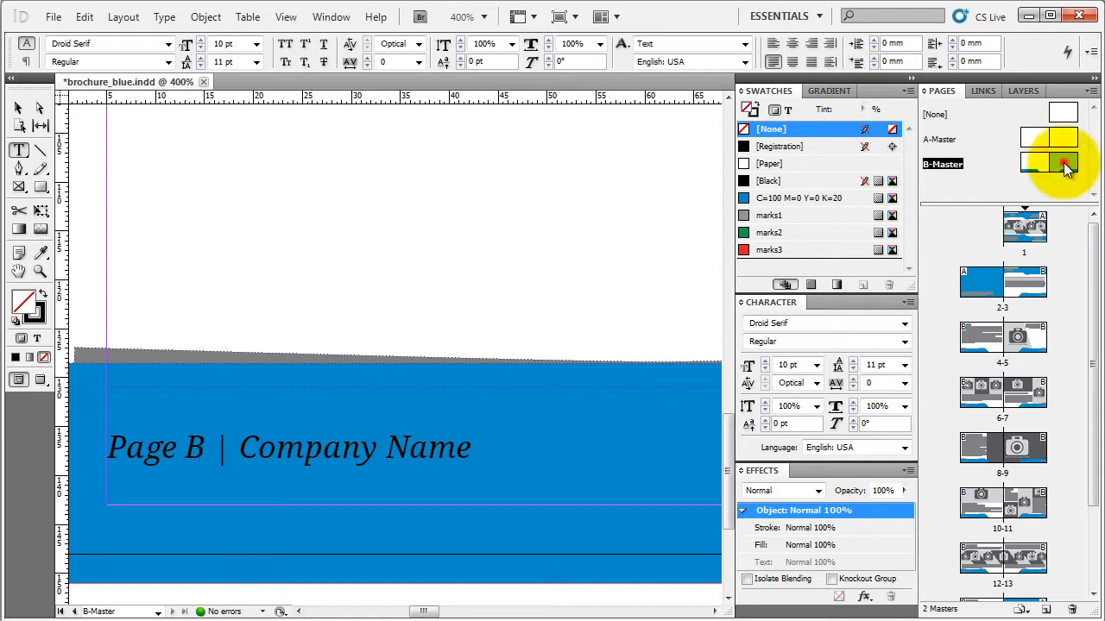
pyautogui.doubleClick(1033, 164)
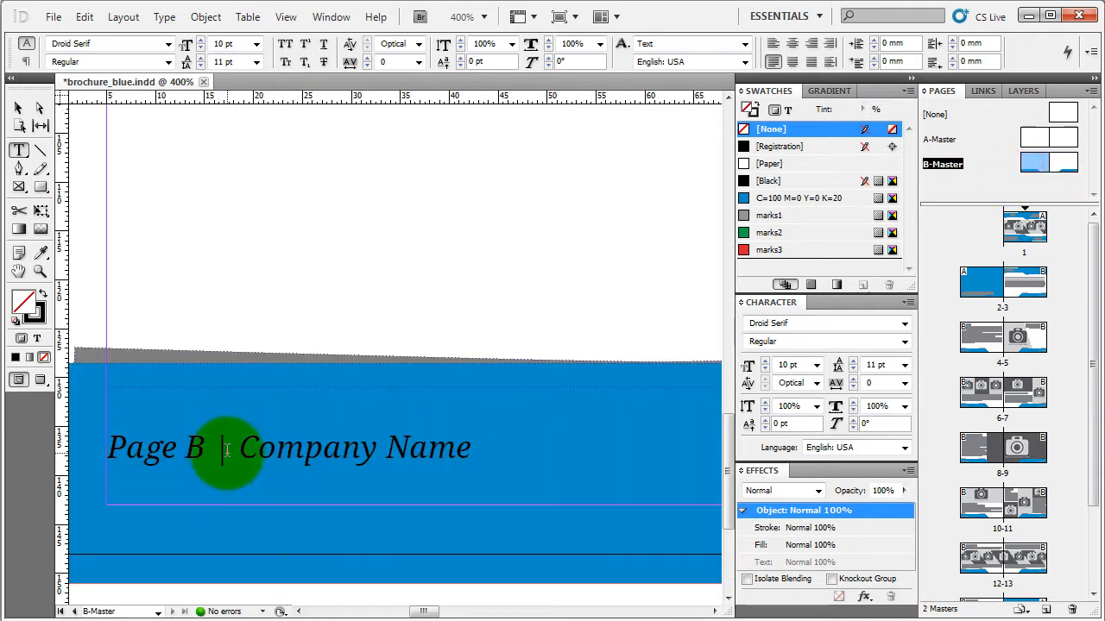
pyautogui.moveTo(236, 448); pyautogui.dragTo(509, 448)
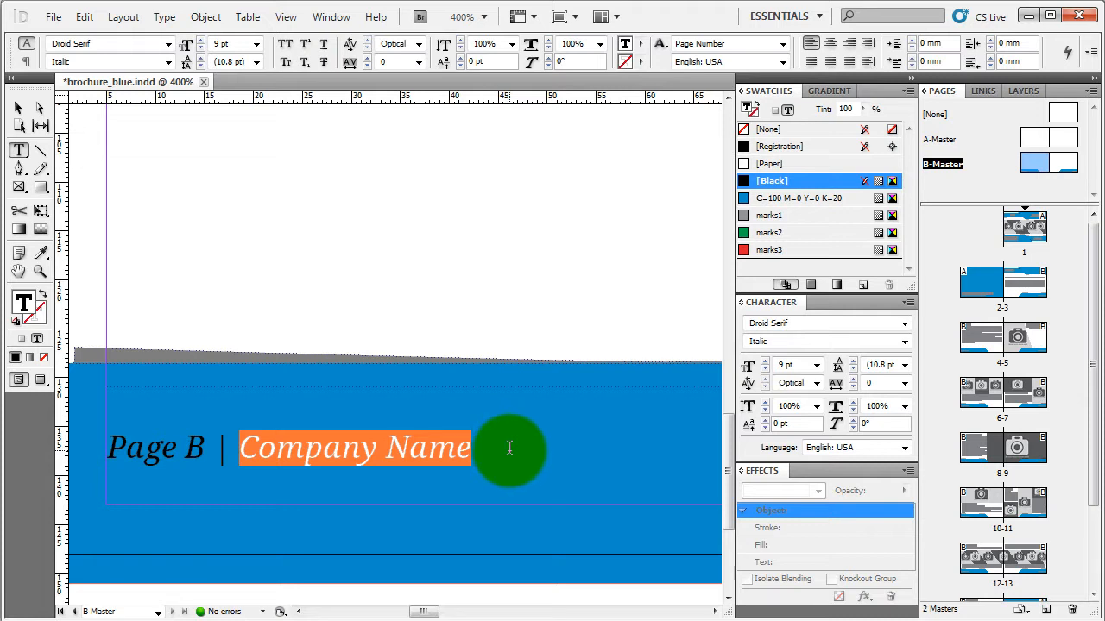
pyautogui.write('Sma')
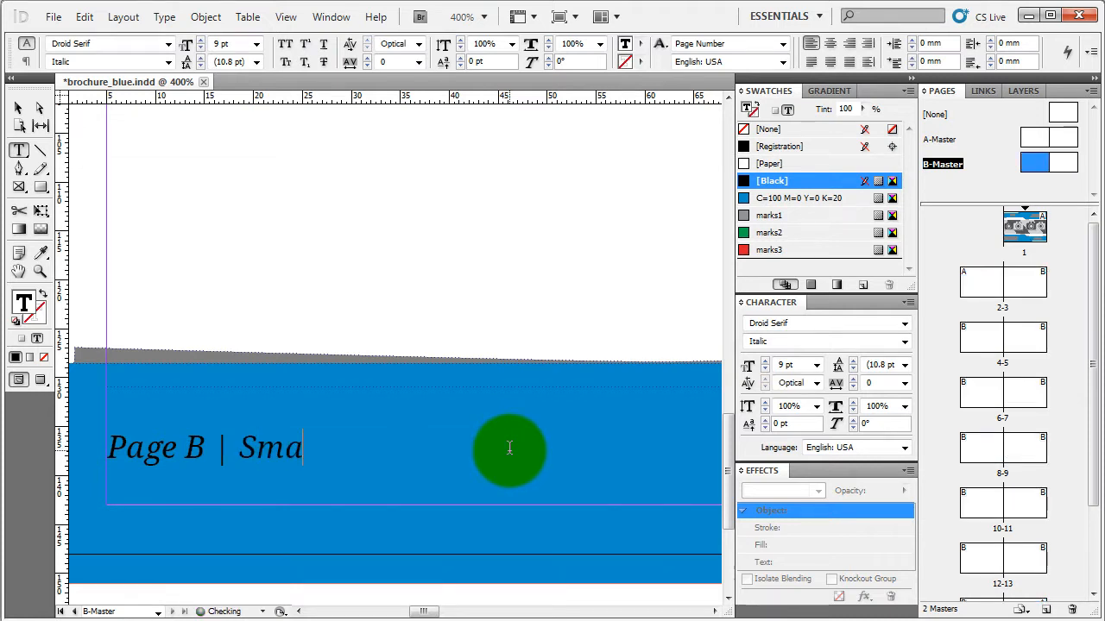
pyautogui.write('rt Shop')
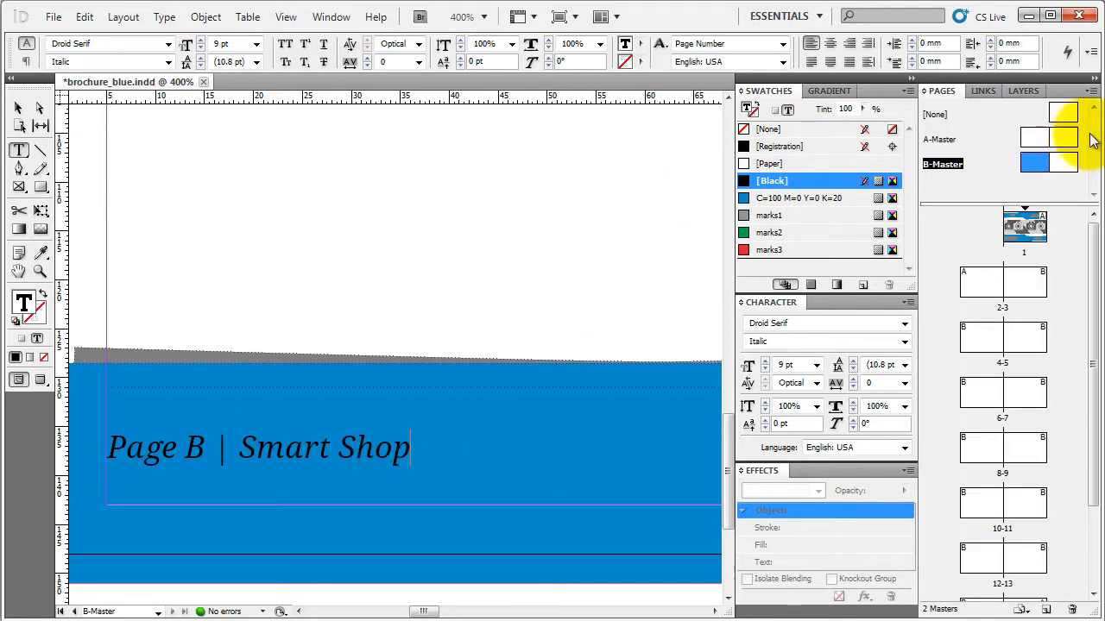
# - Replace "Company Name" with "Smart Shop" in the footer of B-Master's right page
pyautogui.doubleClick(1068, 163)
pyautogui.scroll(-6, 137, 354)
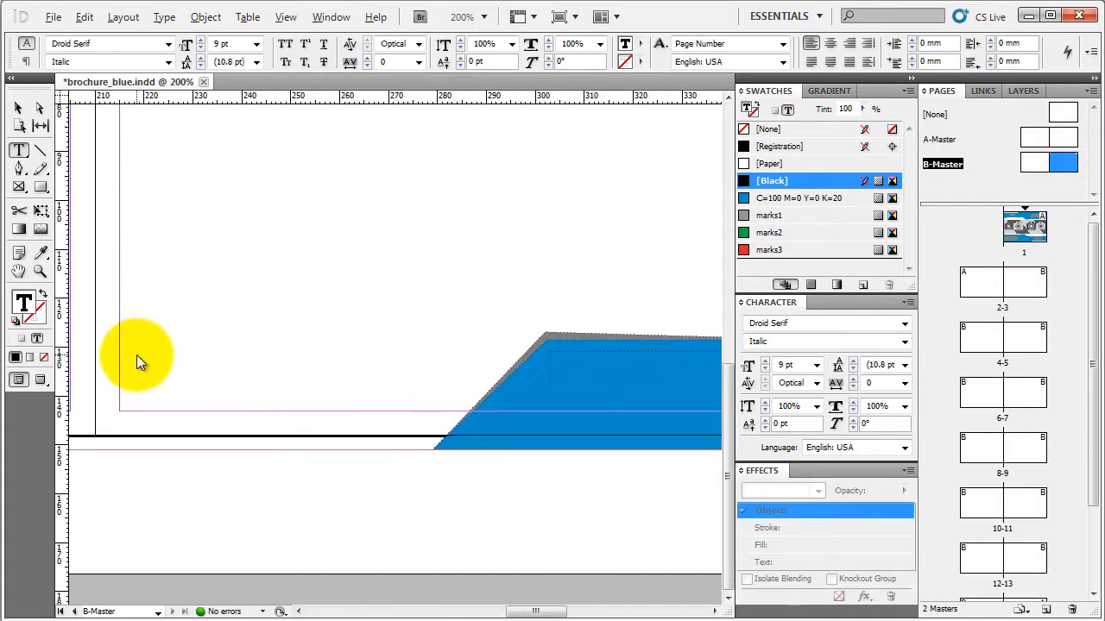
pyautogui.scroll(2, 604, 509)
pyautogui.scroll(4, 604, 509)
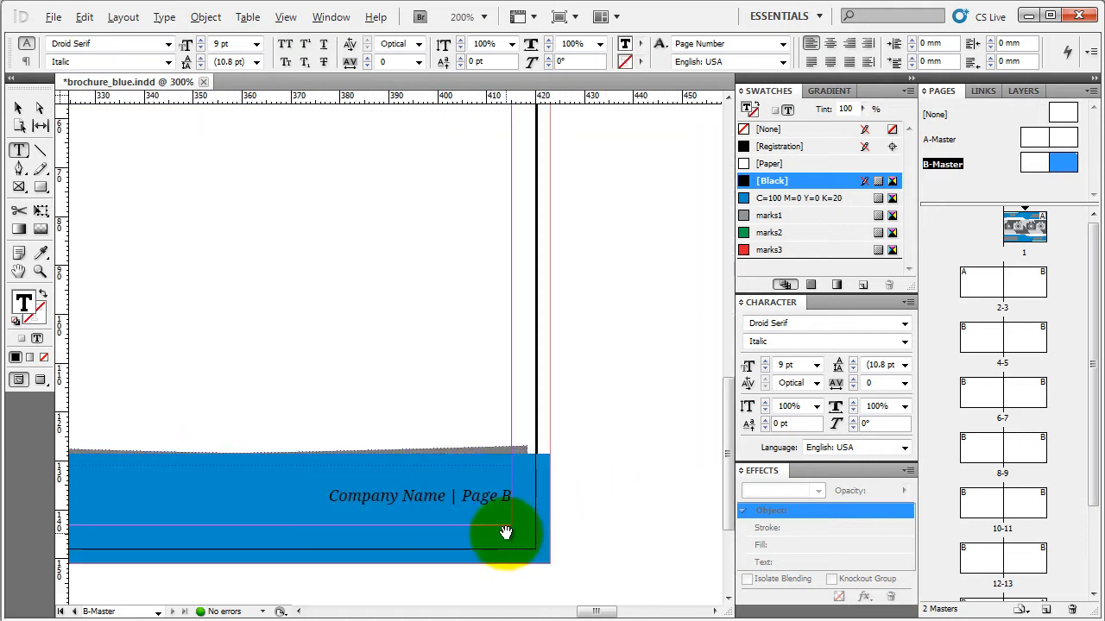
pyautogui.moveTo(178, 464); pyautogui.dragTo(387, 462)
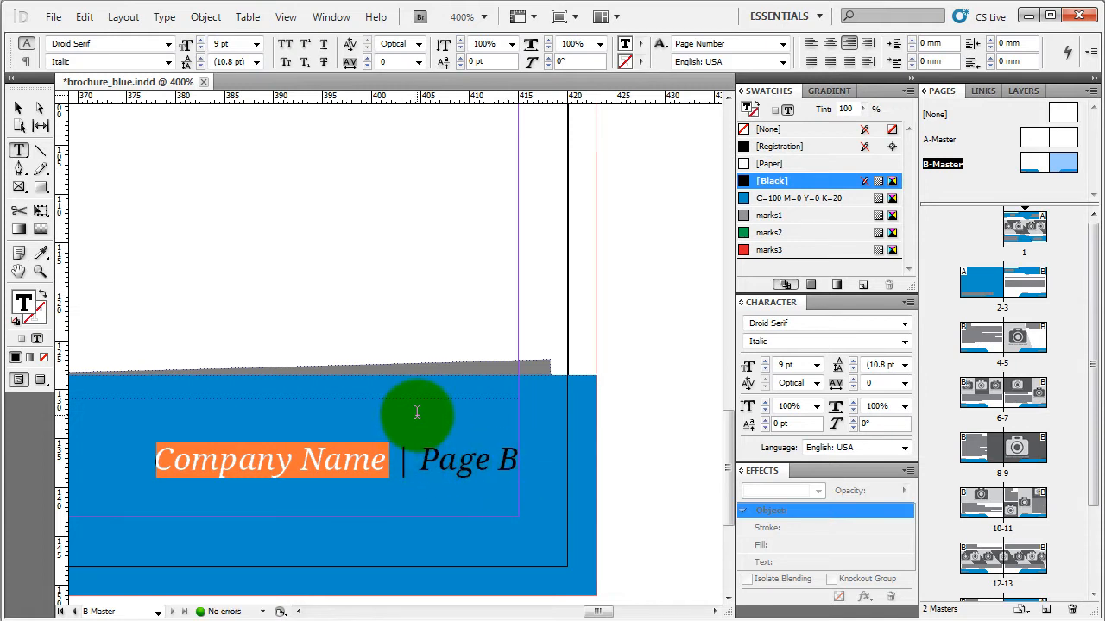
pyautogui.write('S')
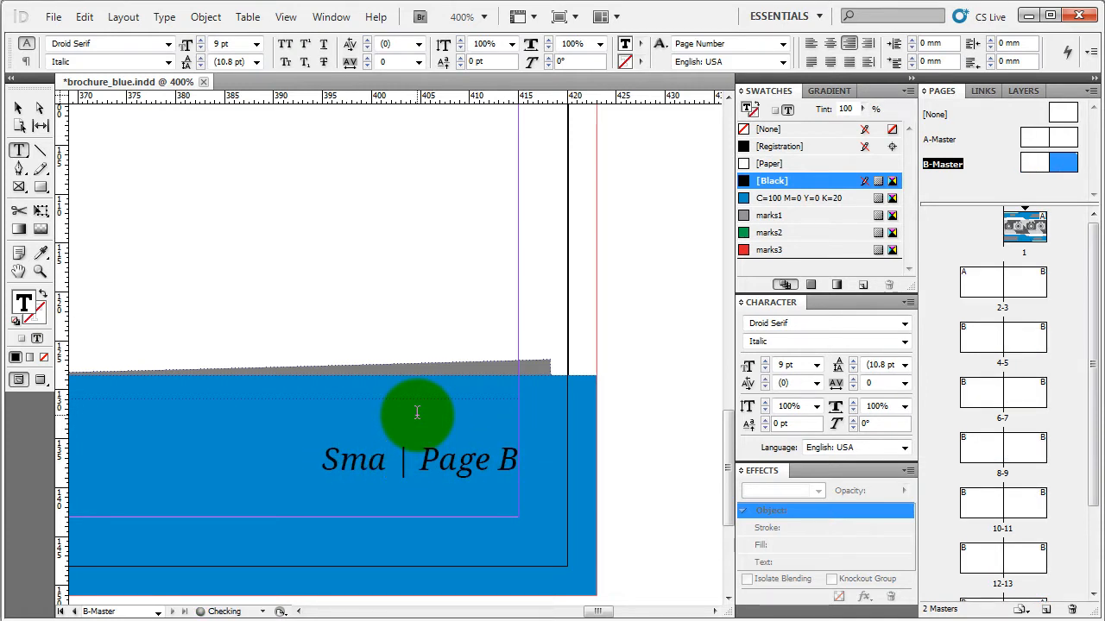
pyautogui.write('mart Shop')
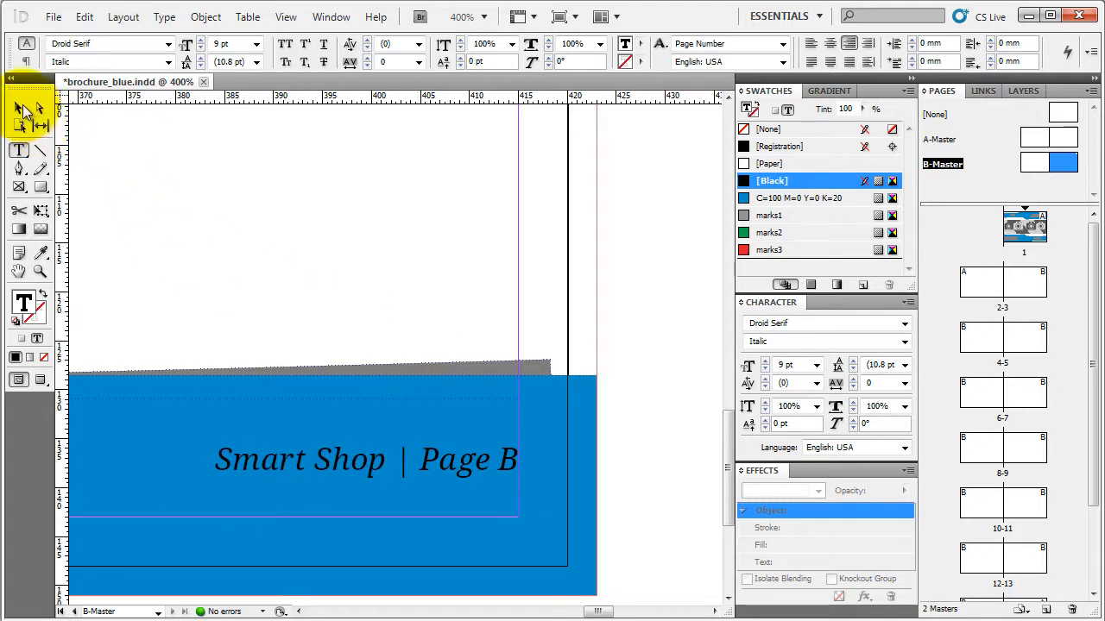
# - Replace the vertical bar between company name and page number with a slash in the footer of B-Master's right page
pyautogui.moveTo(401, 463); pyautogui.dragTo(415, 459)
pyautogui.write('/')
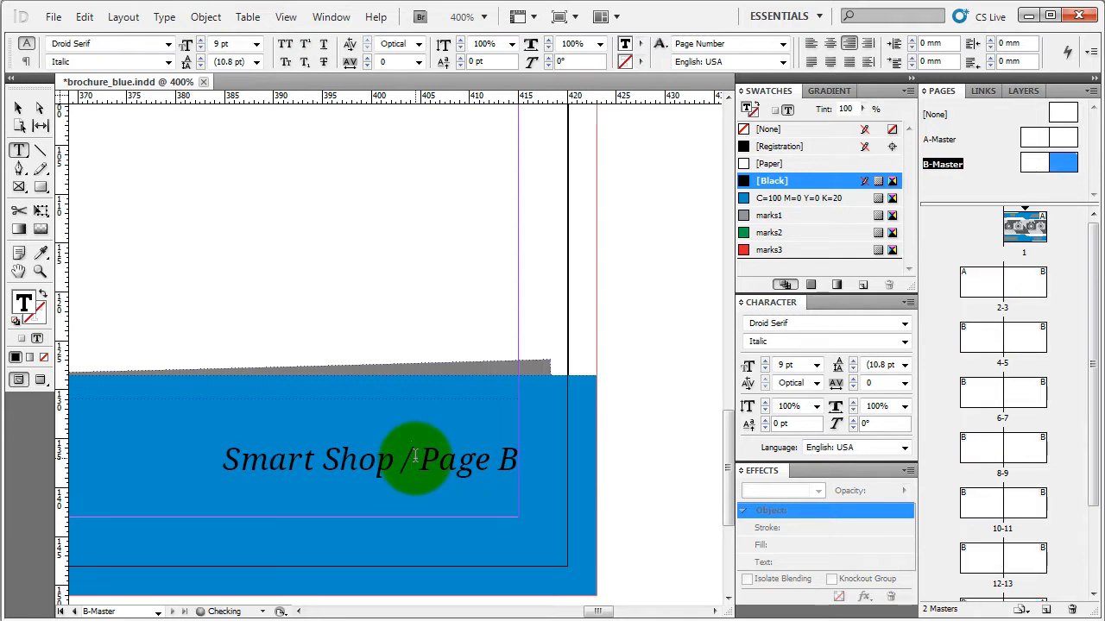
pyautogui.click(19, 107)
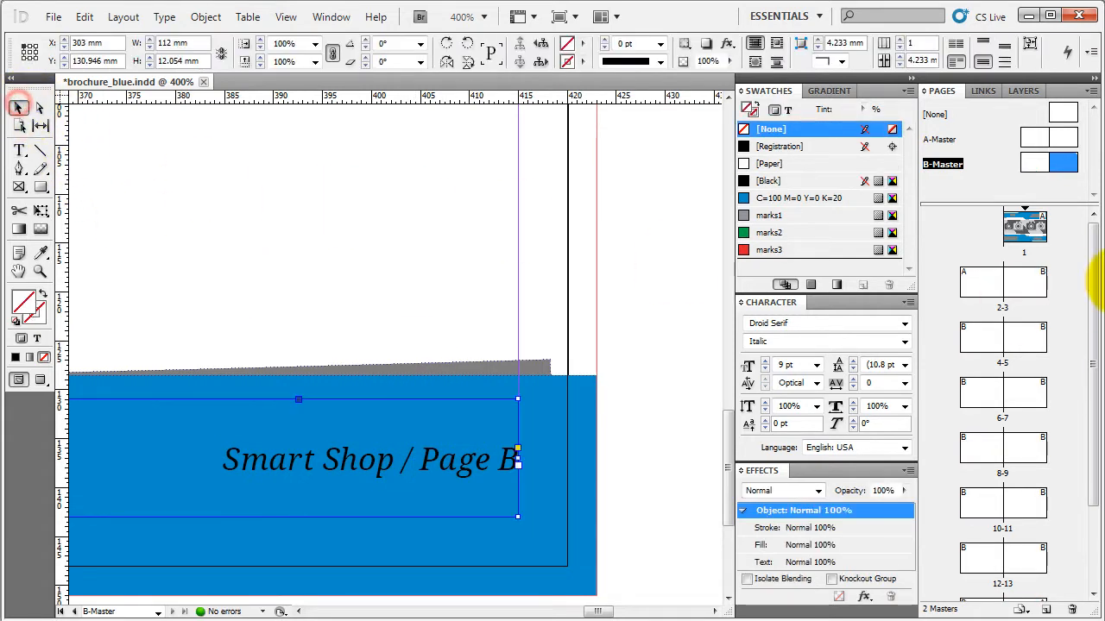
# - Replace the vertical bar with a slash between page number and company name in the footer of B-Master's left page
pyautogui.doubleClick(1032, 164)
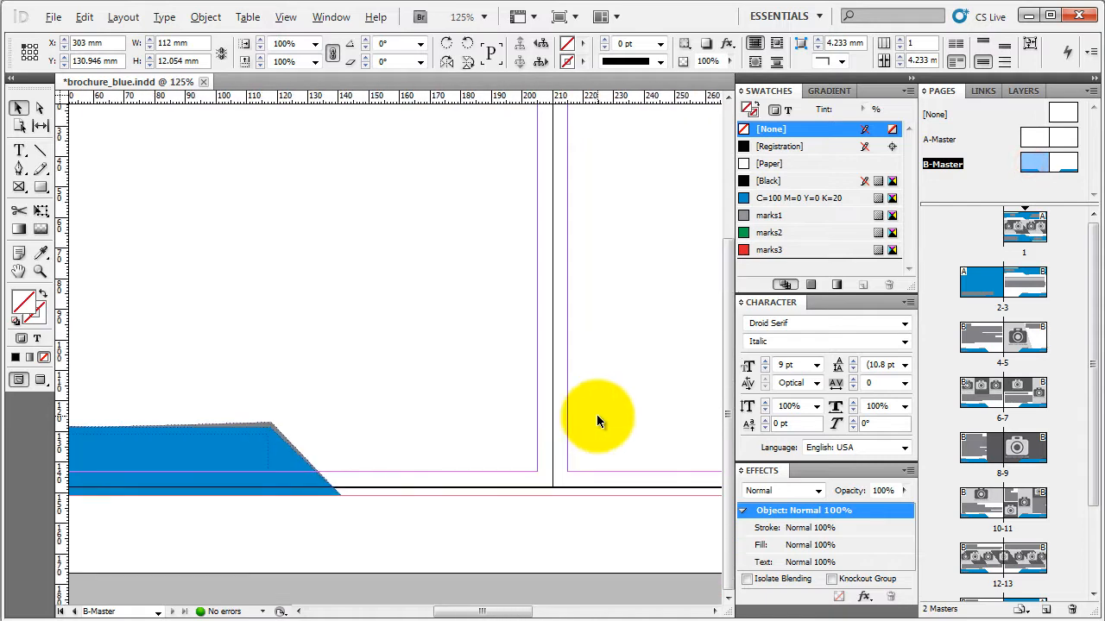
pyautogui.scroll(-2, 597, 420)
pyautogui.scroll(5, 108, 478)
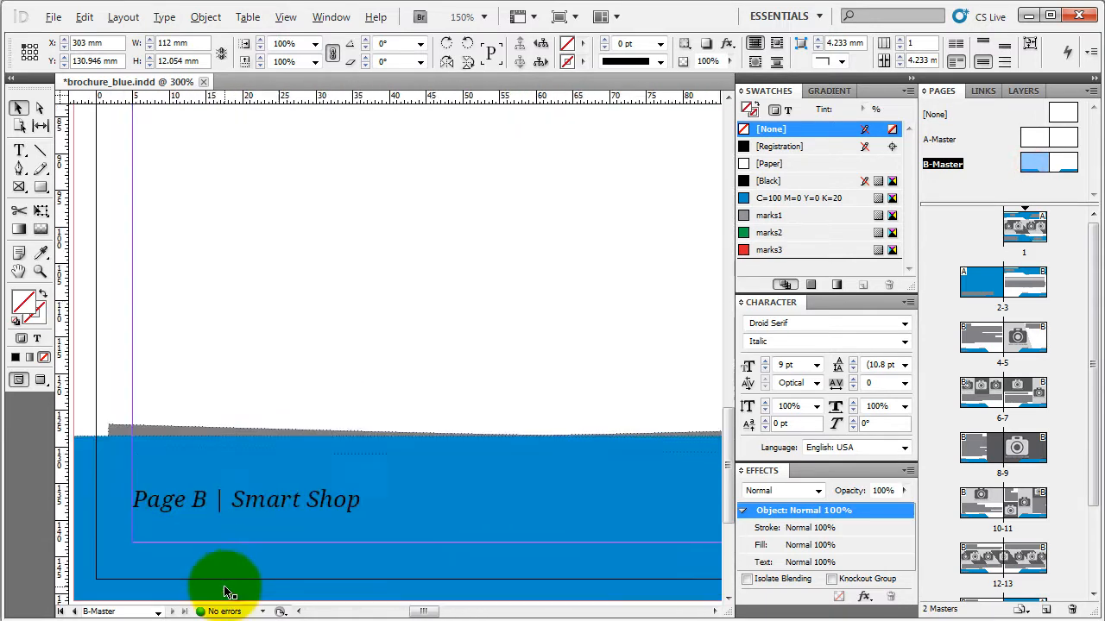
pyautogui.scroll(1, 225, 592)
pyautogui.doubleClick(210, 481)
pyautogui.moveTo(212, 481); pyautogui.dragTo(229, 479)
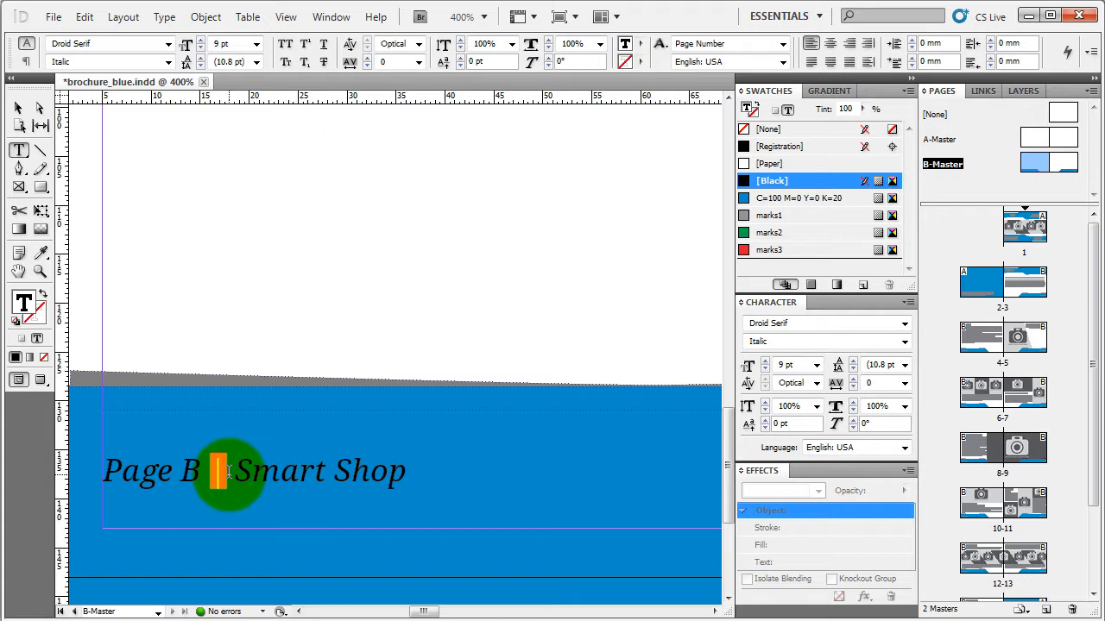
pyautogui.write('/')
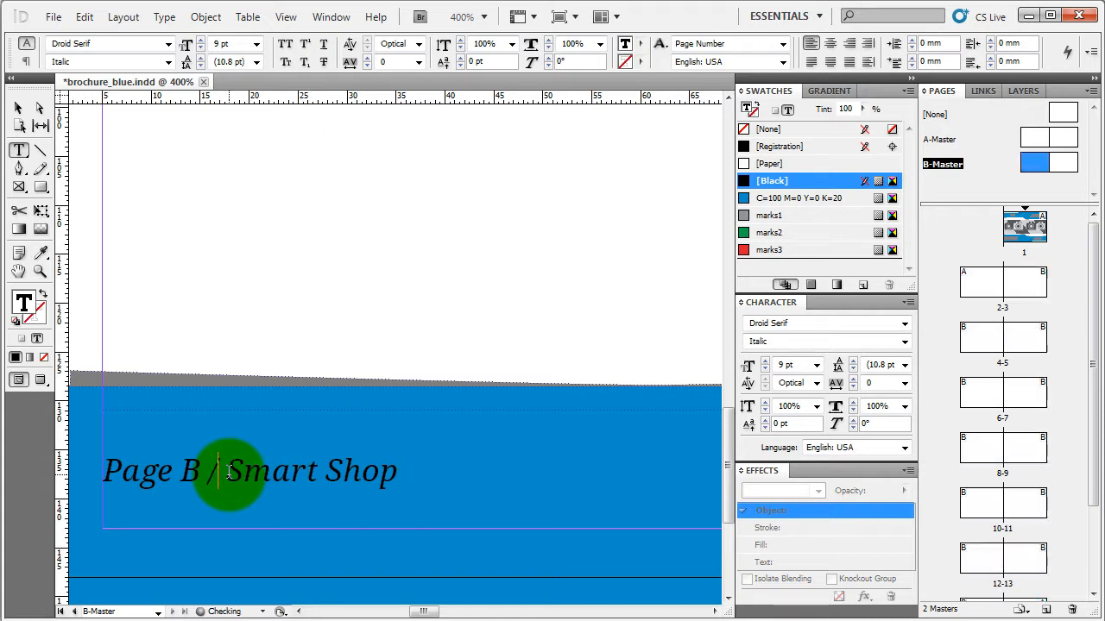
pyautogui.click(18, 108)
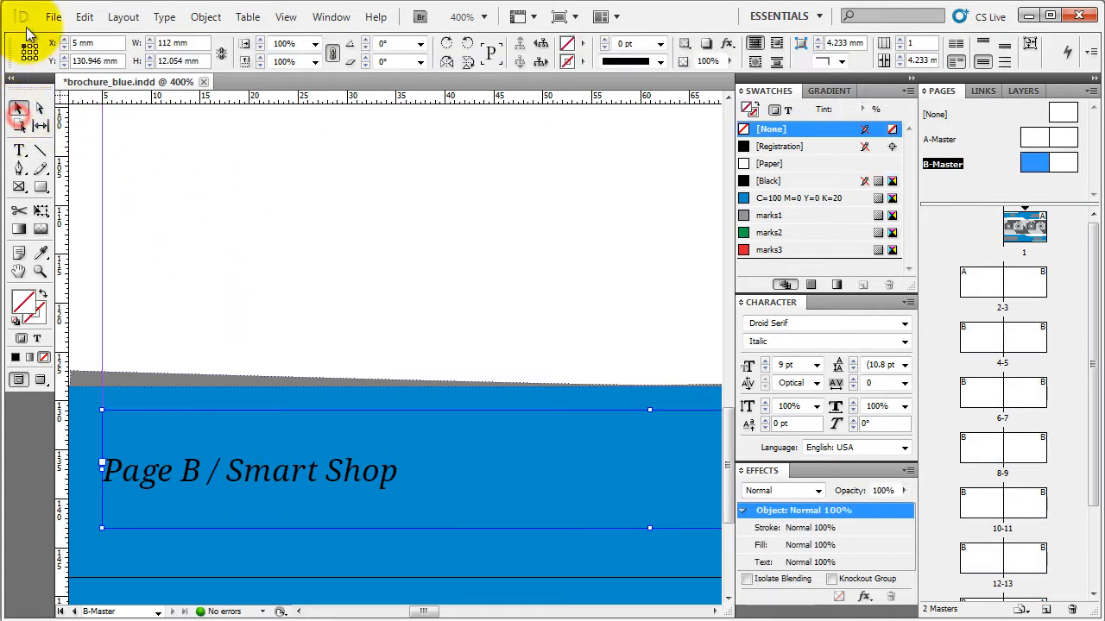
# - Deselect the footer frame, leave the B-Master spread and show the whole cover on page 1
pyautogui.scroll(-1, 349, 291)
pyautogui.scroll(-3, 349, 289)
pyautogui.scroll(-2, 165, 327)
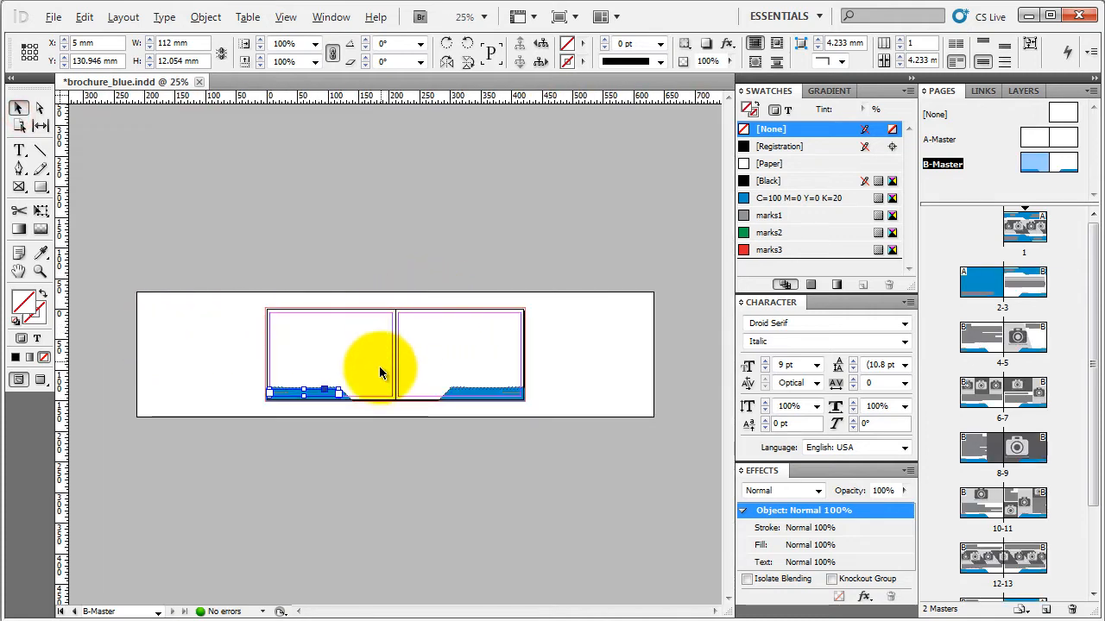
pyautogui.scroll(2, 388, 373)
pyautogui.click(455, 344)
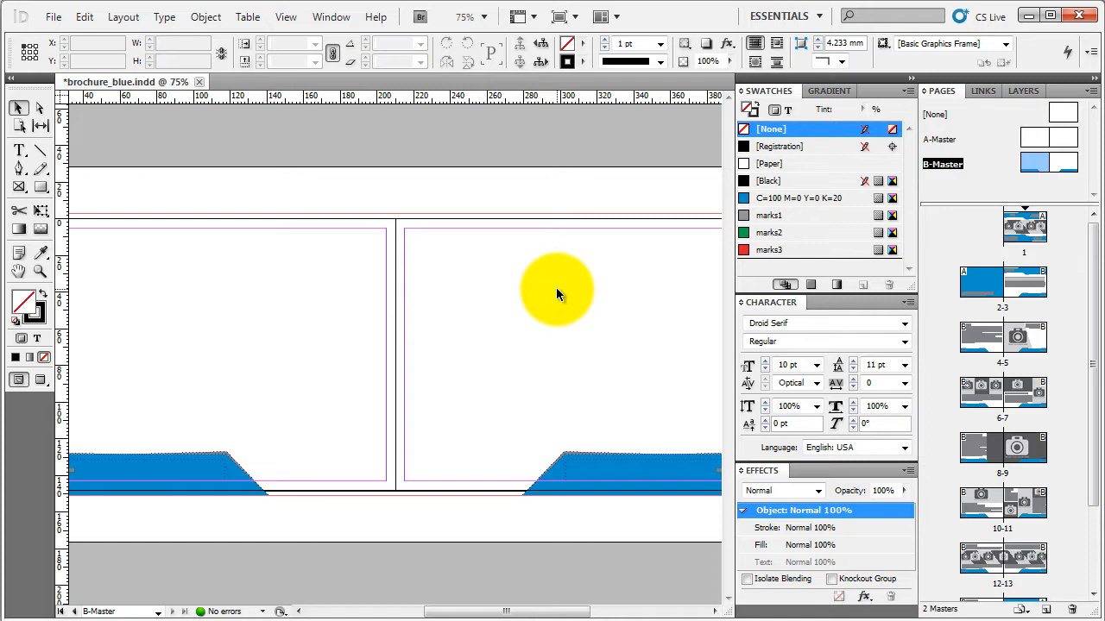
pyautogui.click(1025, 235)
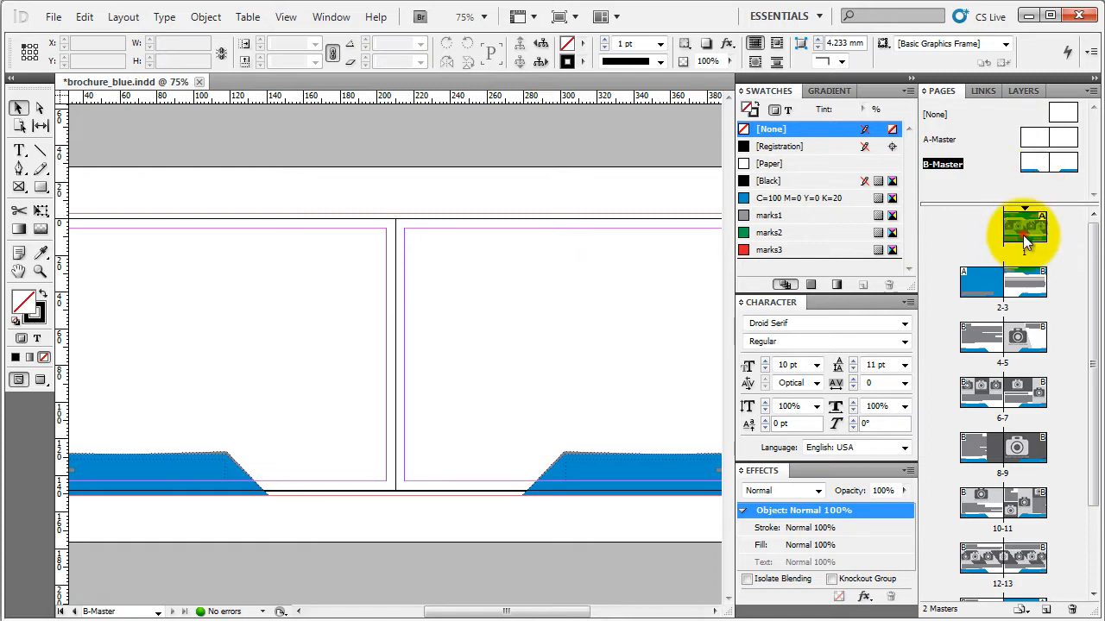
pyautogui.doubleClick(1024, 240)
pyautogui.hotkey('ctrl', '-')
pyautogui.hotkey('ctrl', '-')
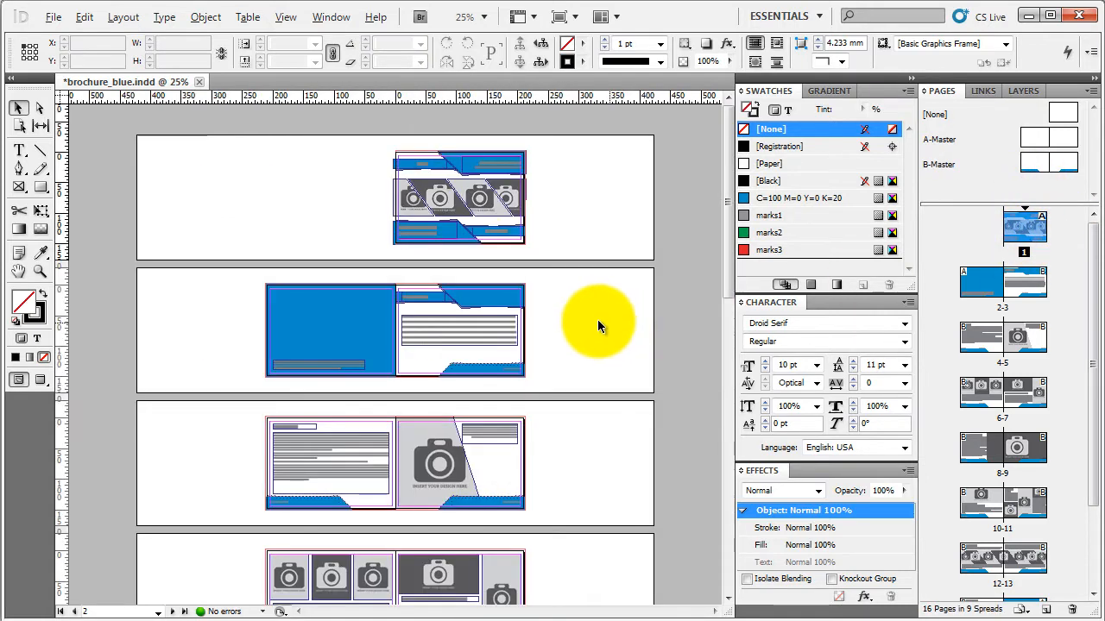
pyautogui.scroll(2, 474, 181)
pyautogui.moveTo(539, 201); pyautogui.dragTo(363, 229)
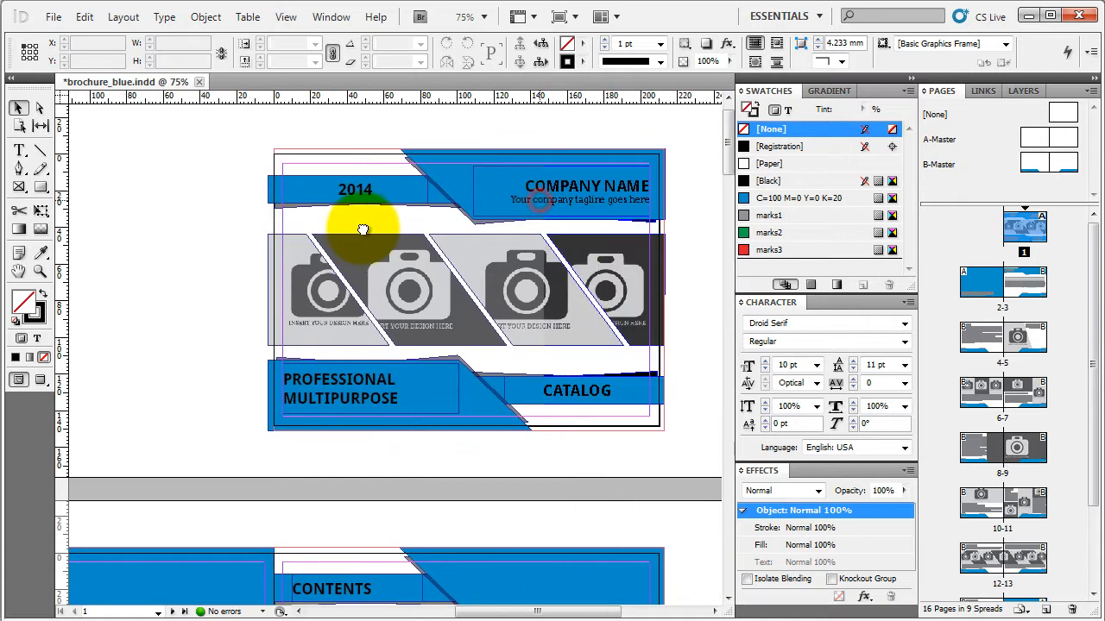
pyautogui.hotkey('ctrl', '=')
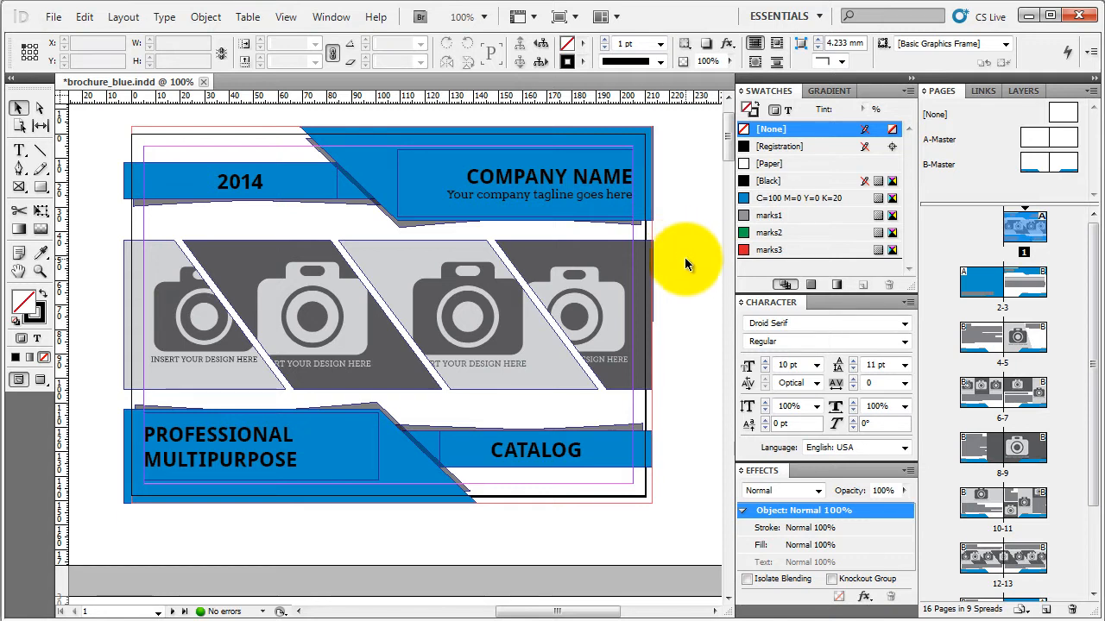
# - Recolour the blue CMYK swatch by setting cyan to 0% and magenta to 100%
pyautogui.click(834, 199)
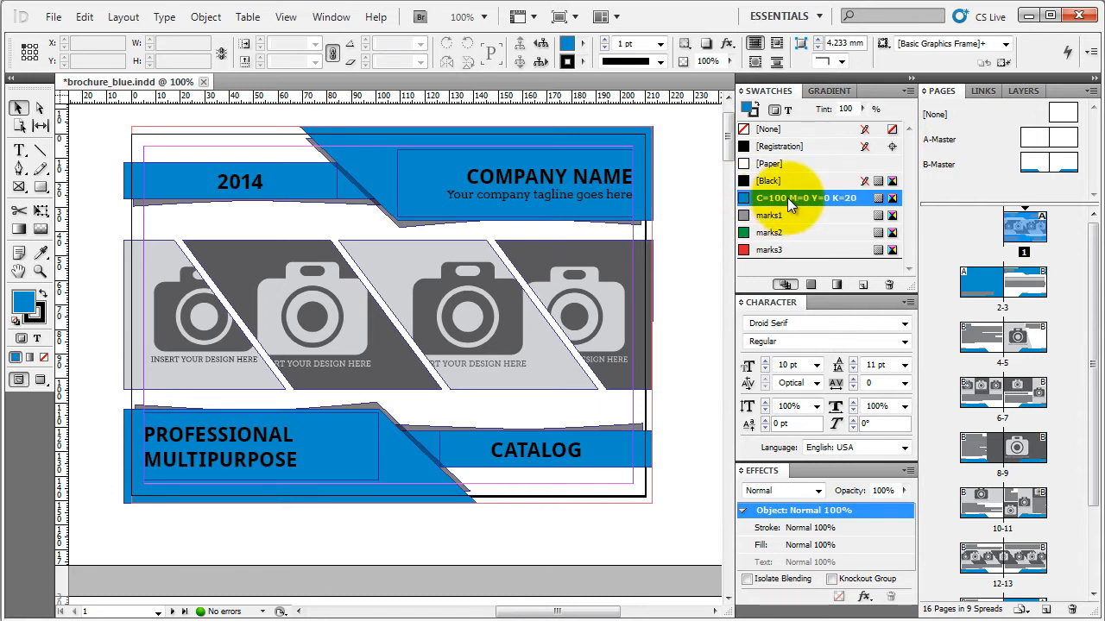
pyautogui.click(813, 205)
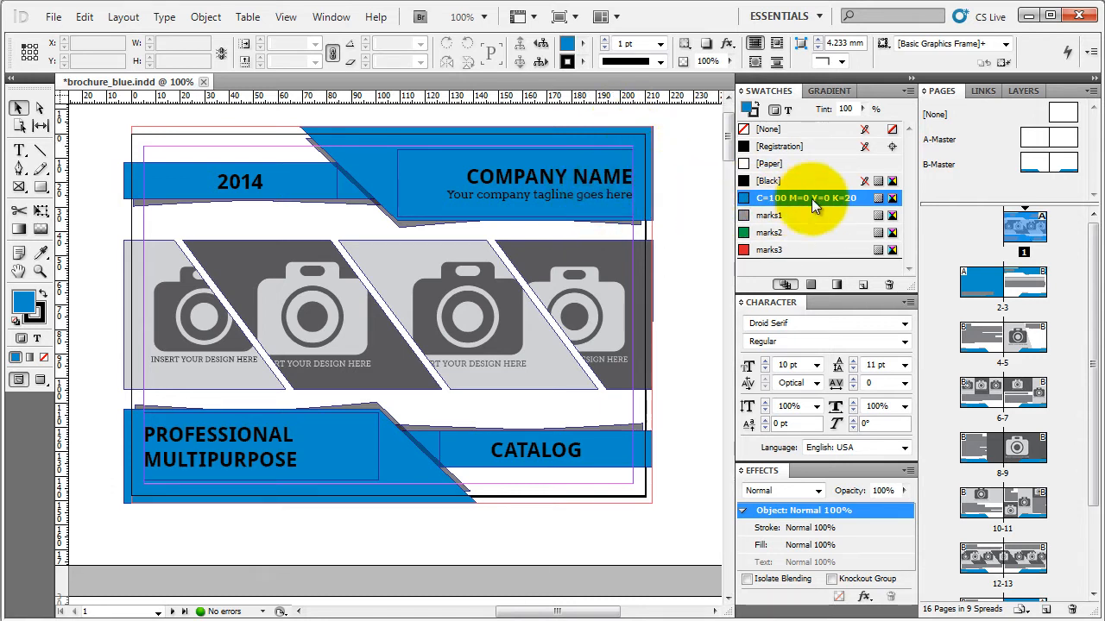
pyautogui.doubleClick(814, 204)
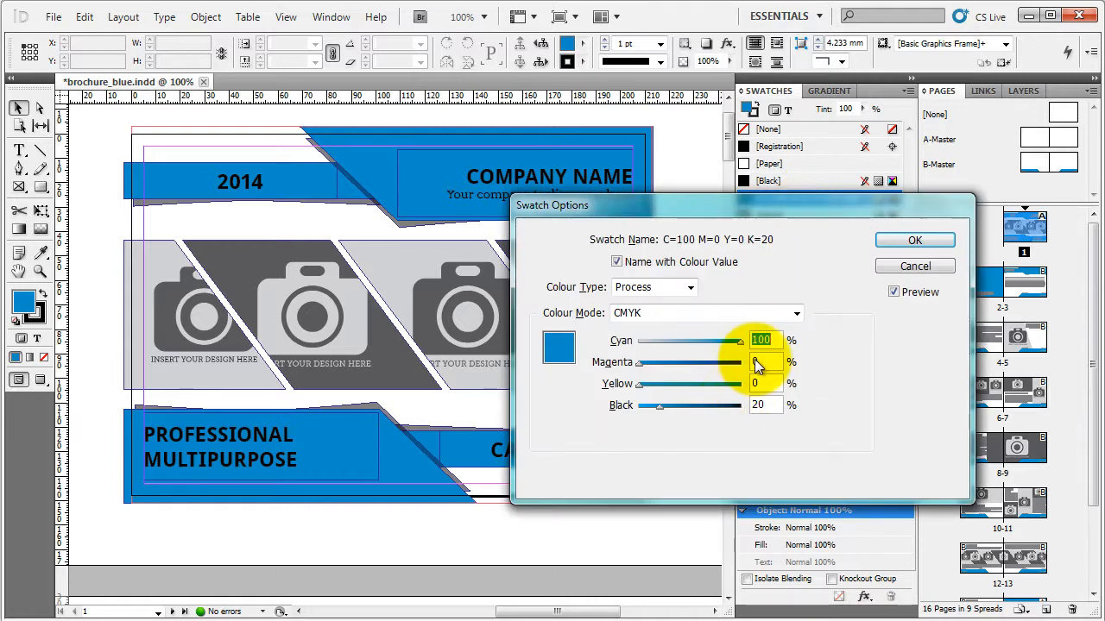
pyautogui.doubleClick(771, 342)
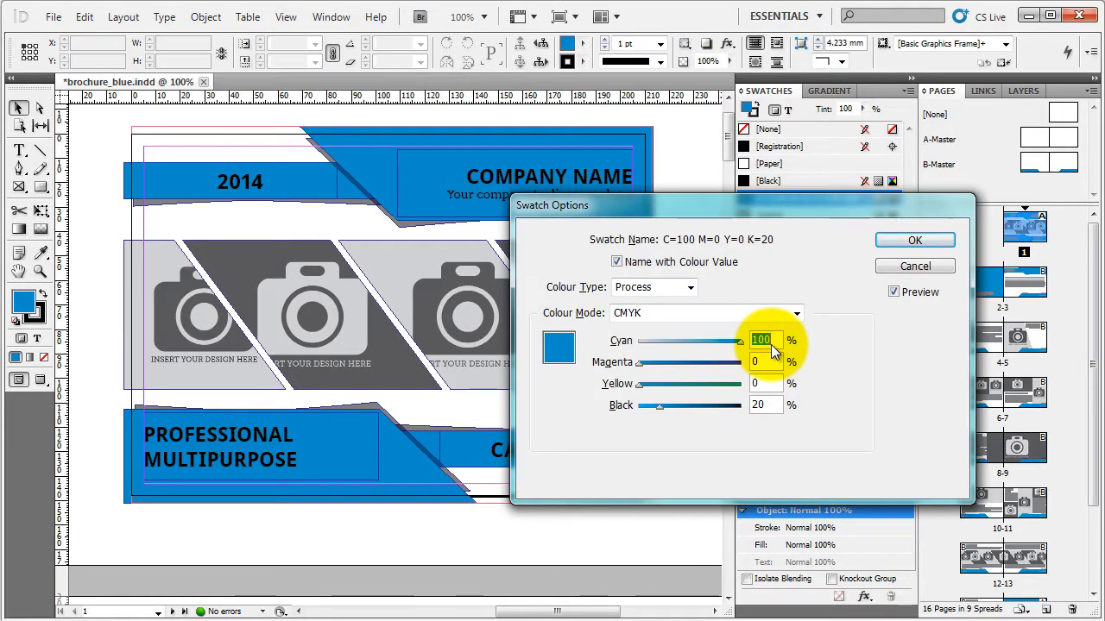
pyautogui.press('Tab')
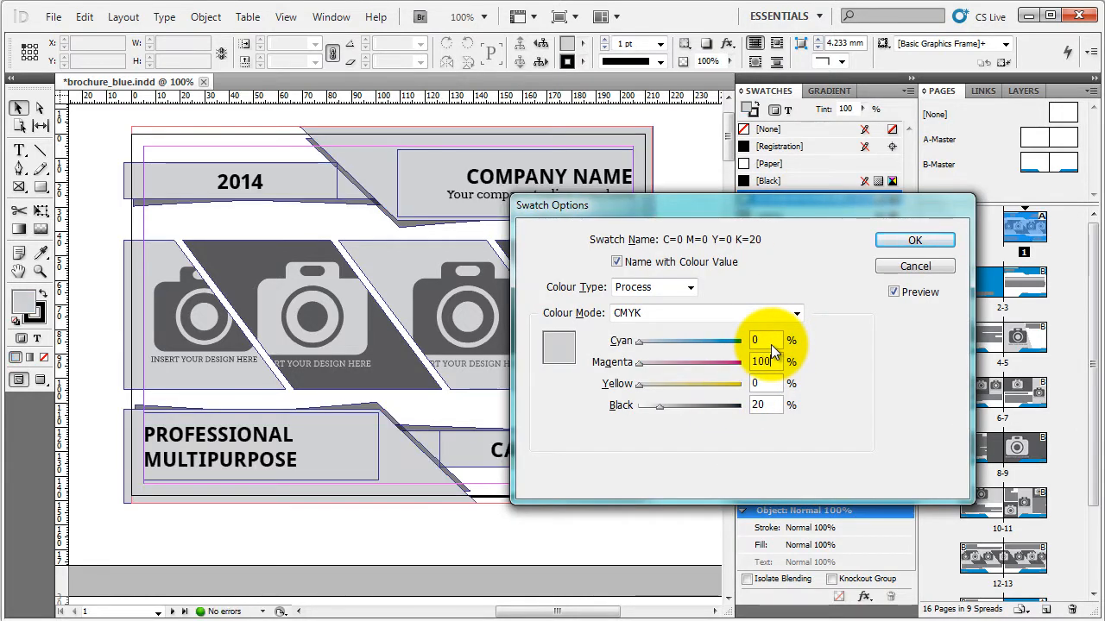
pyautogui.press('Tab')
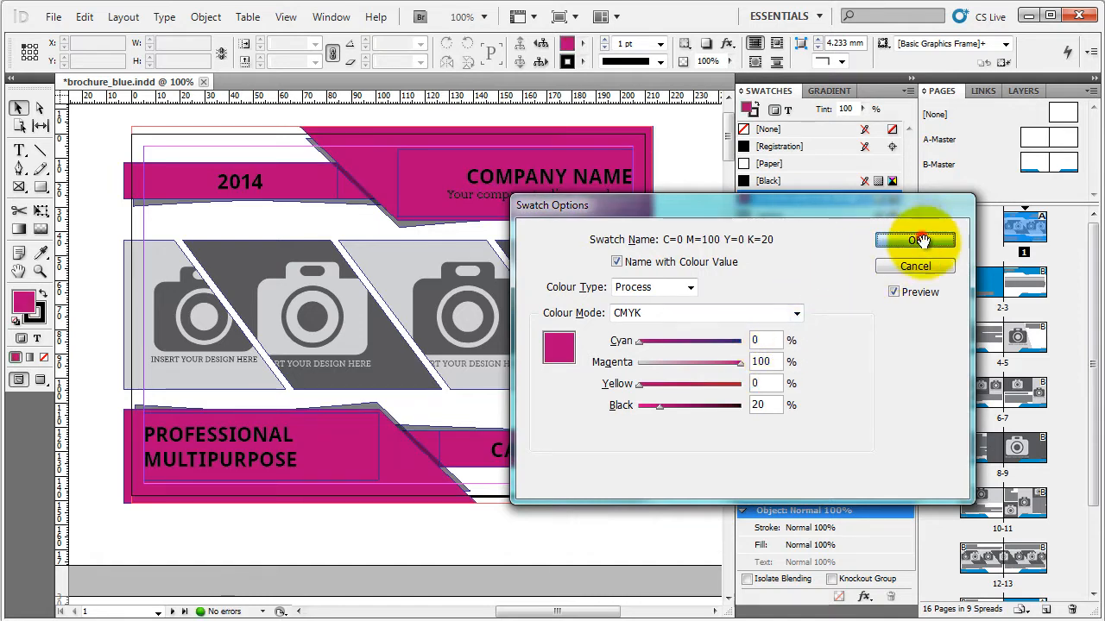
pyautogui.click(919, 240)
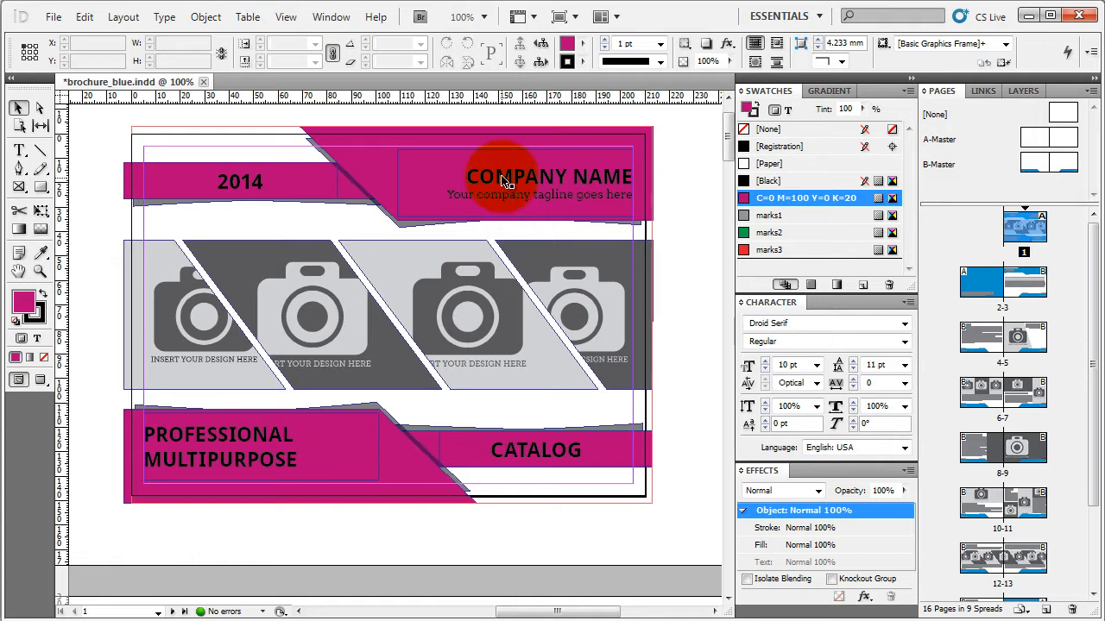
# - Look through the brochure pages to check the new swatch colour in the shapes and footers, and return to the cover
pyautogui.scroll(-7, 692, 279)
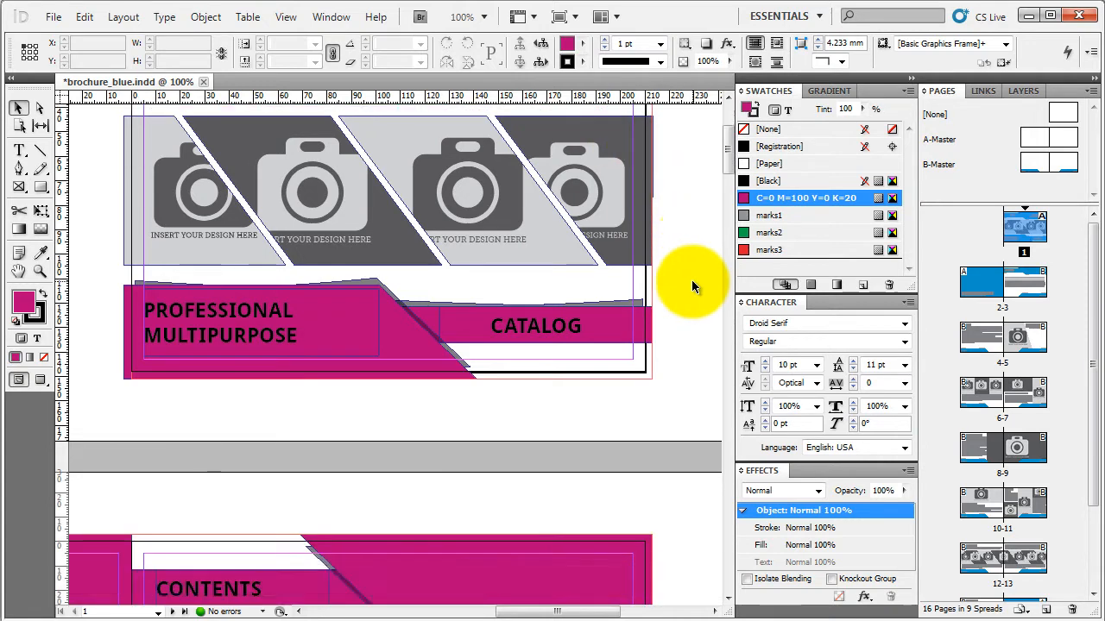
pyautogui.scroll(-10, 691, 281)
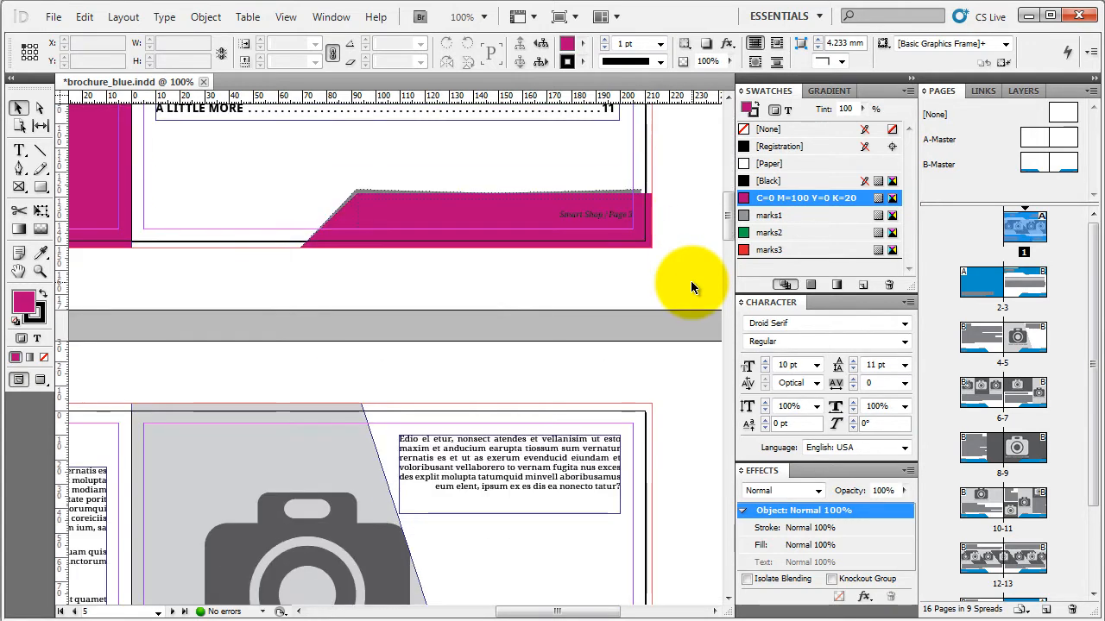
pyautogui.scroll(-15, 690, 281)
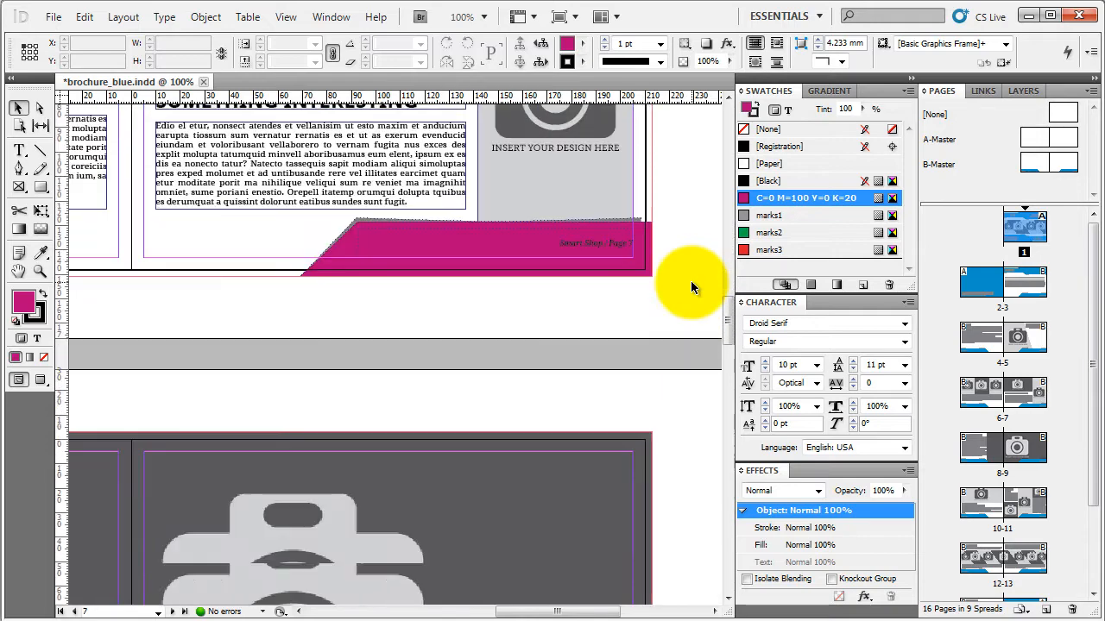
pyautogui.scroll(-5, 690, 287)
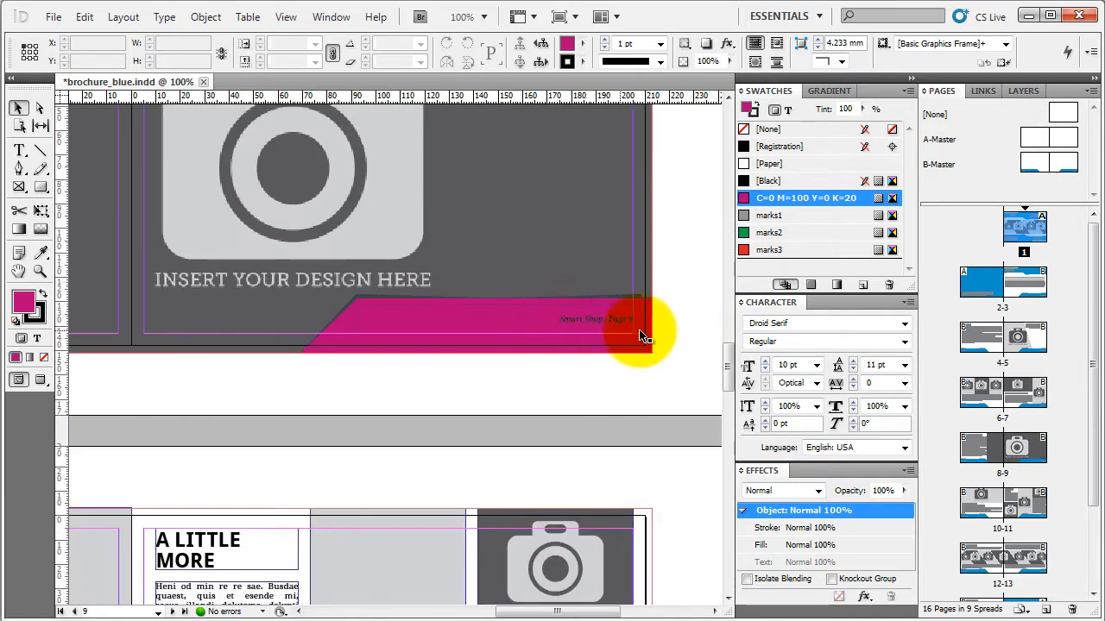
pyautogui.hotkey('ctrl', '5')
pyautogui.scroll(10, 682, 348)
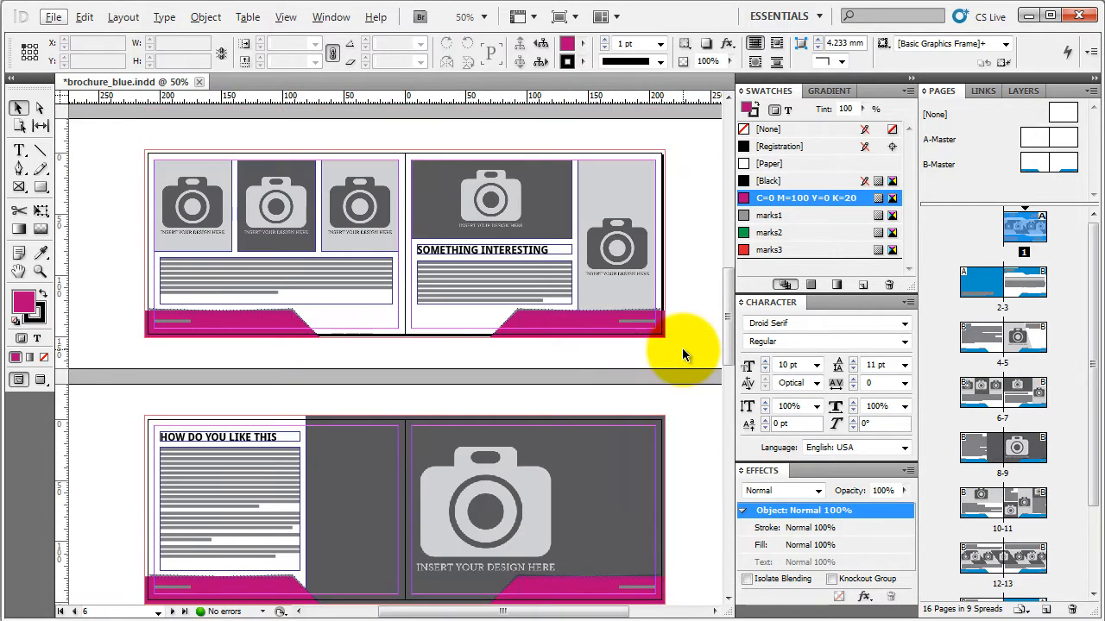
pyautogui.scroll(3, 682, 348)
pyautogui.scroll(3, 681, 345)
pyautogui.scroll(8, 680, 345)
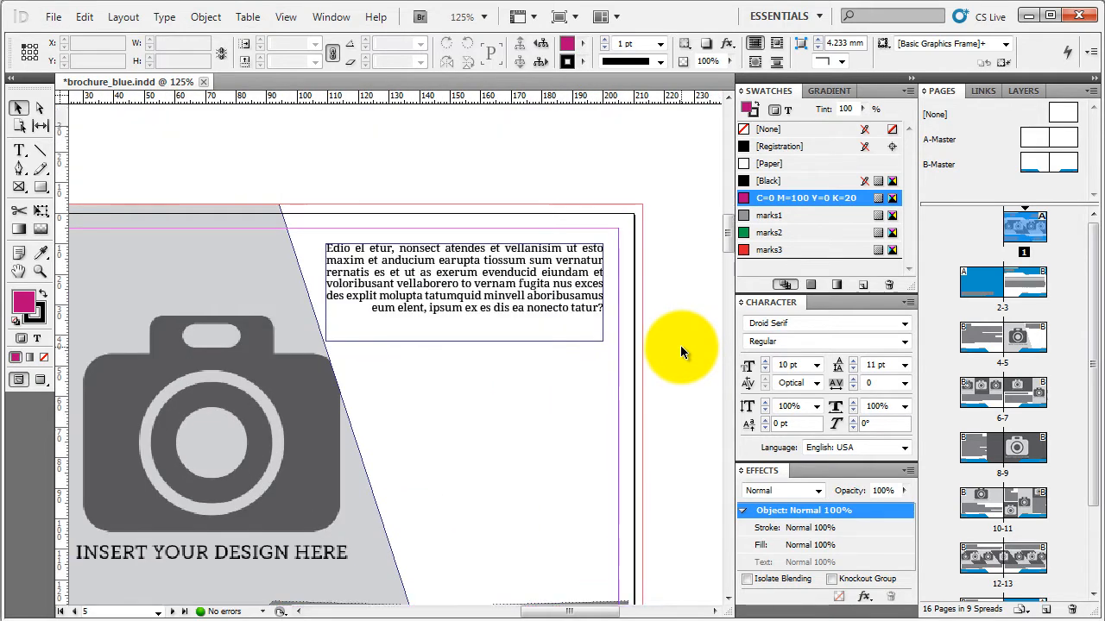
pyautogui.scroll(15, 679, 343)
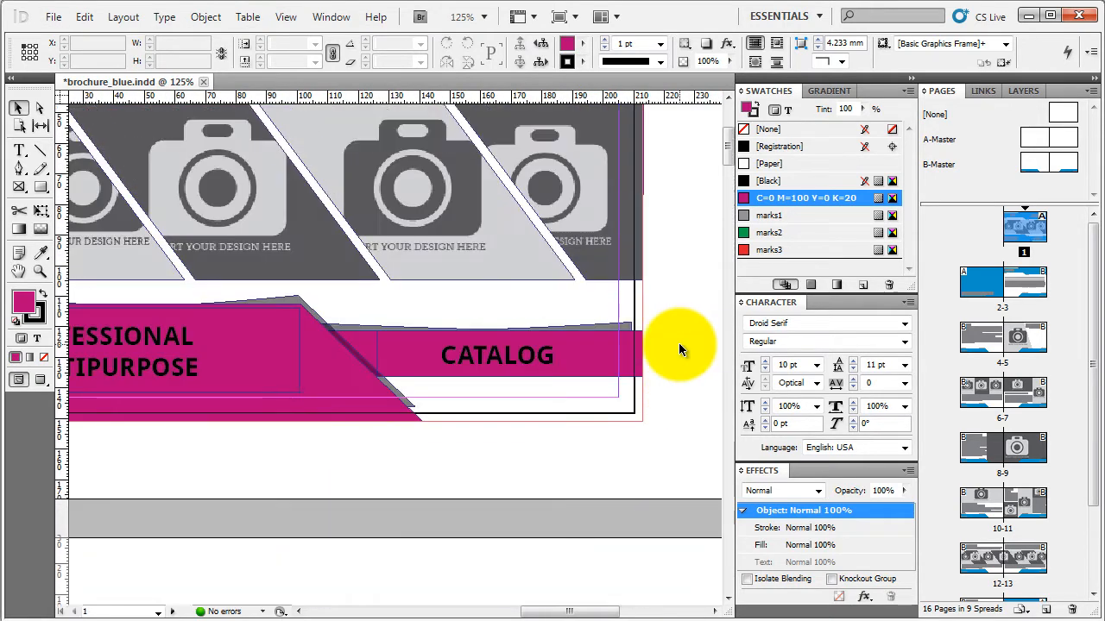
pyautogui.scroll(-1, 678, 320)
pyautogui.scroll(3, 678, 318)
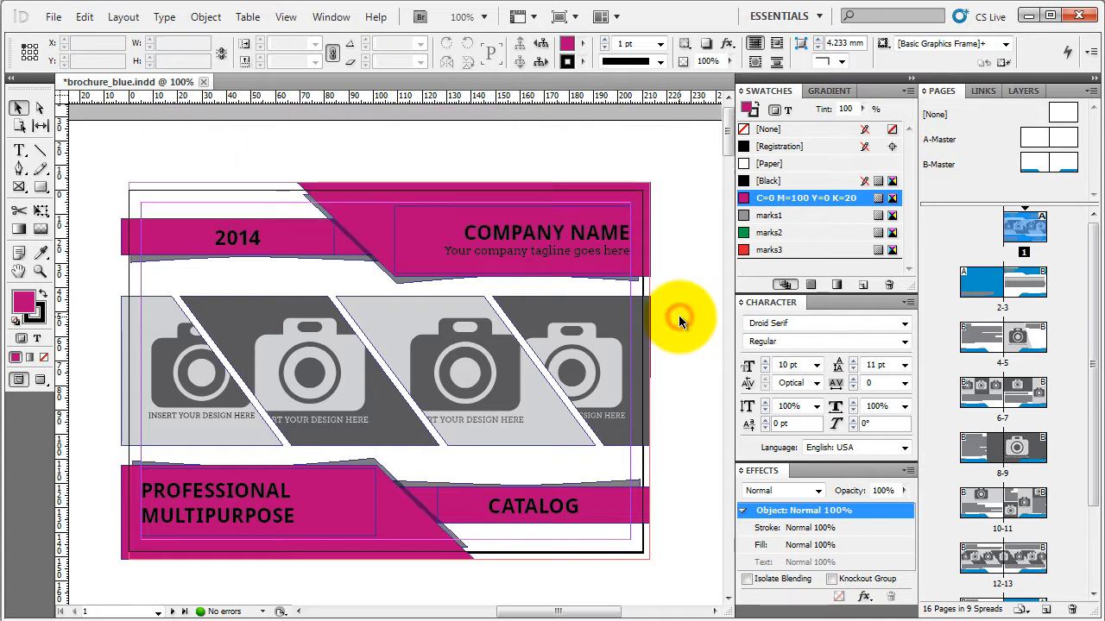
pyautogui.scroll(-1, 678, 320)
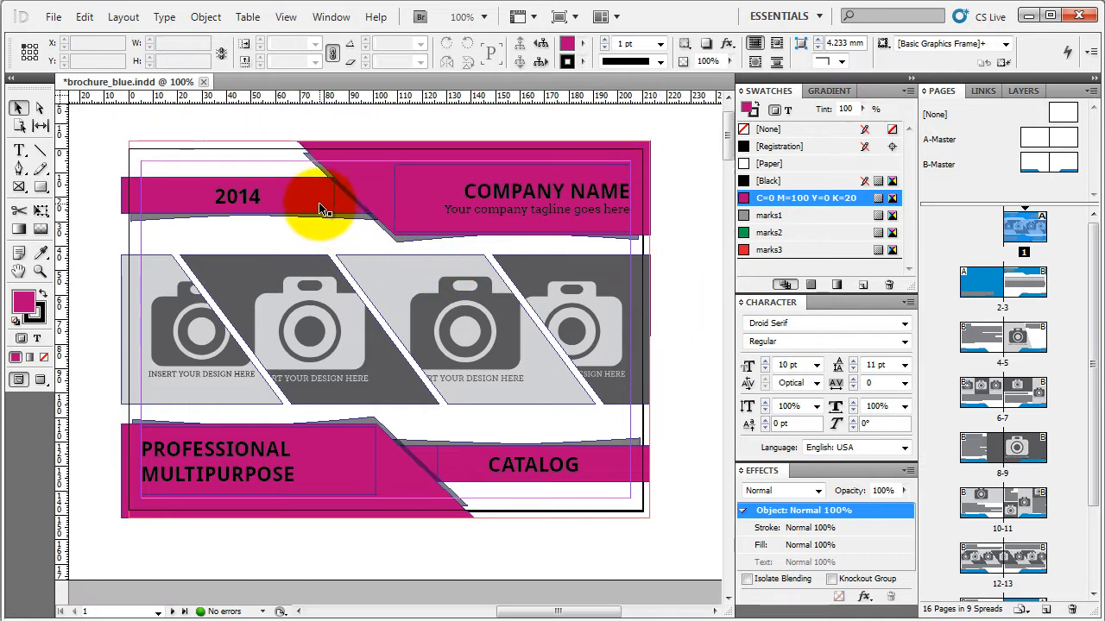
# - Add a second, lighter magenta CMYK swatch with cyan 0%, magenta 100%, yellow 0% and black 0%
pyautogui.click(131, 207)
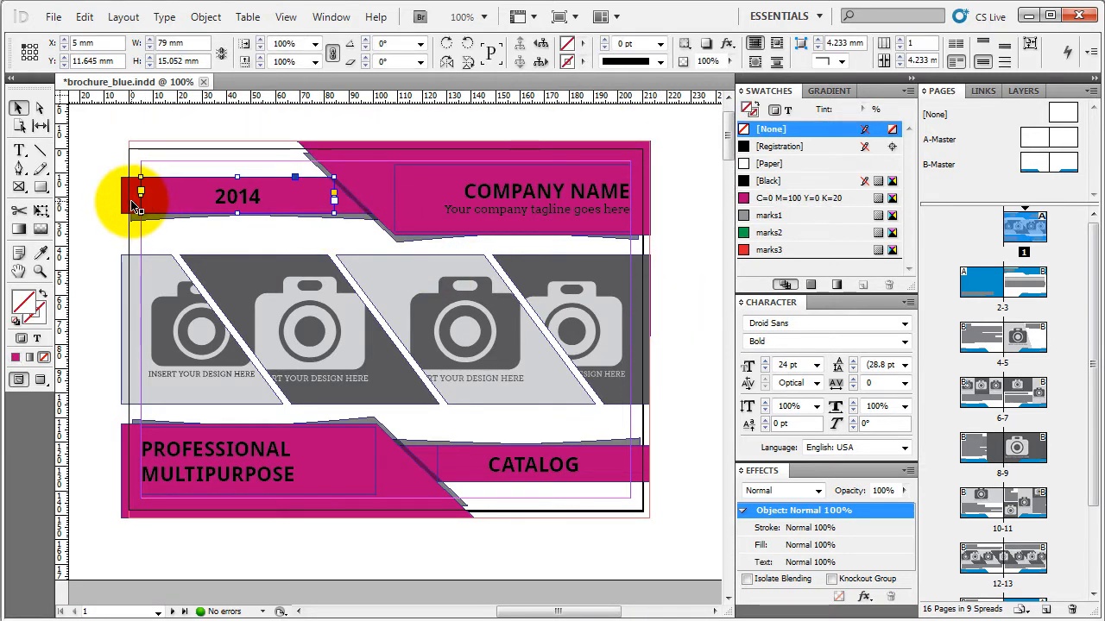
pyautogui.click(131, 207)
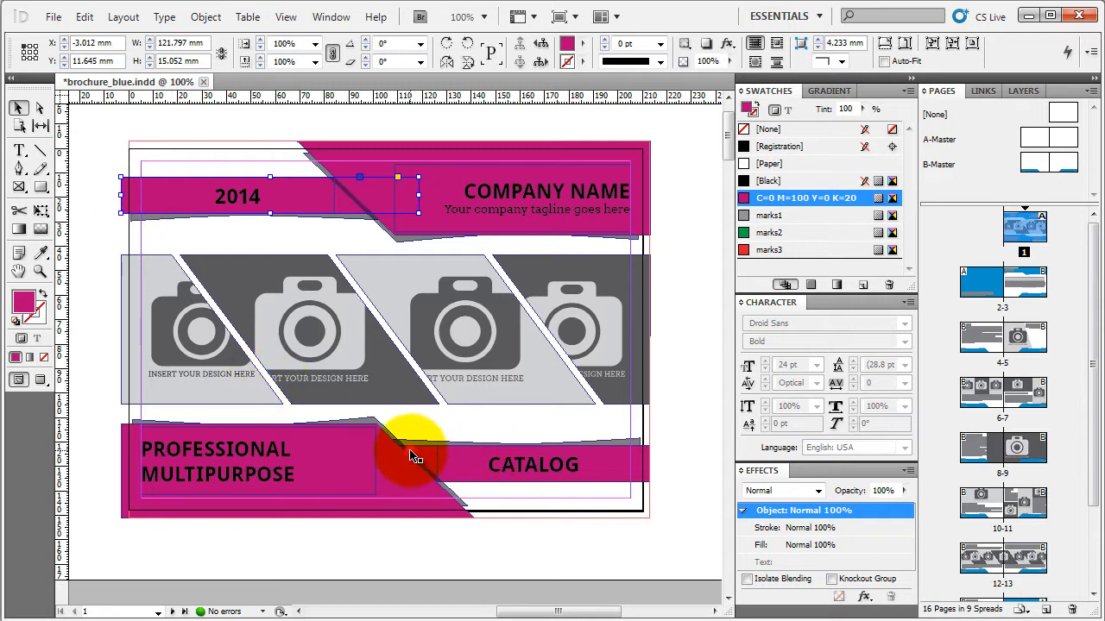
pyautogui.click(649, 471)
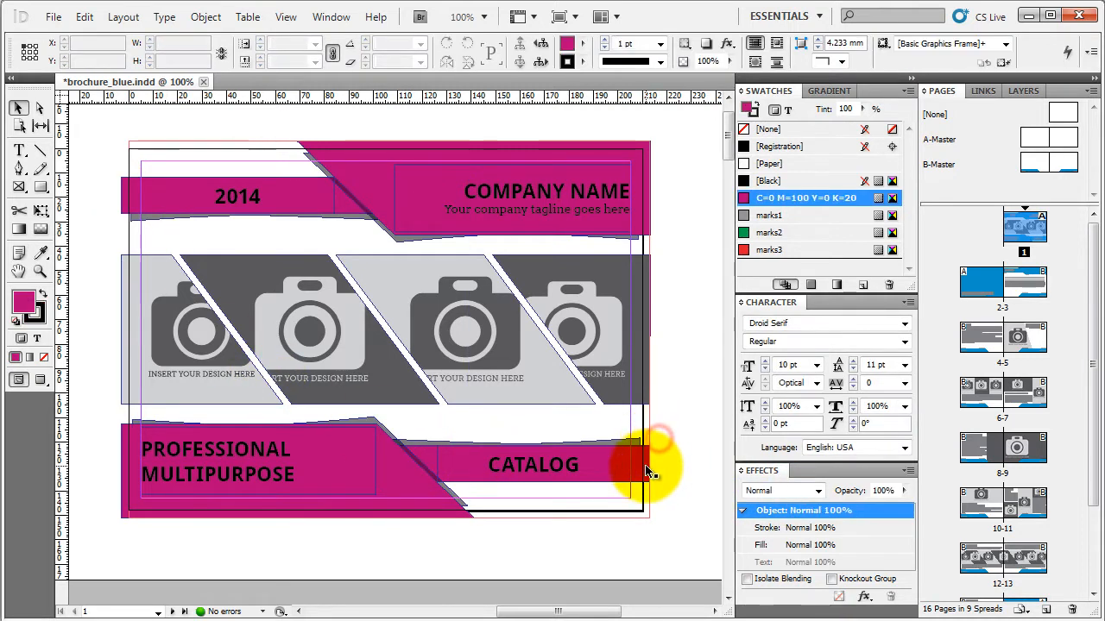
pyautogui.doubleClick(23, 304)
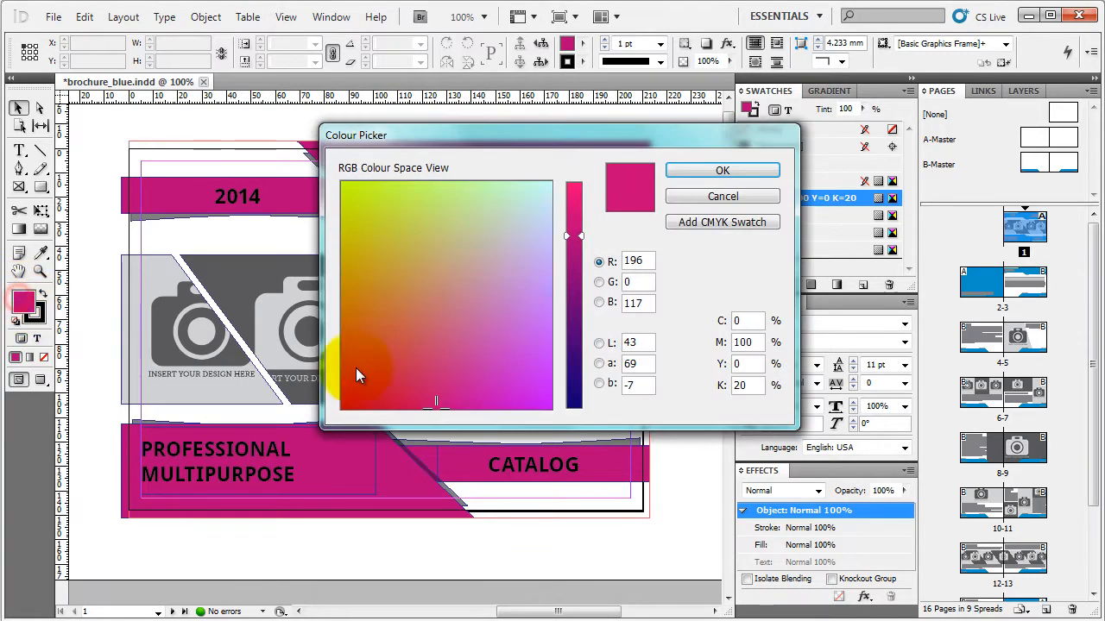
pyautogui.click(744, 366)
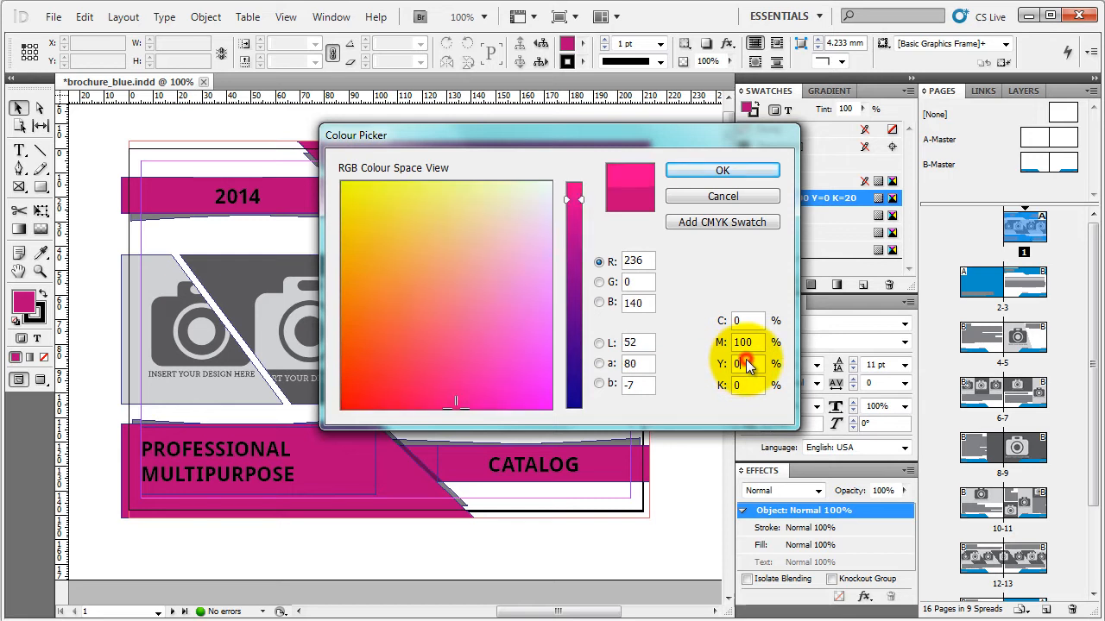
pyautogui.click(742, 321)
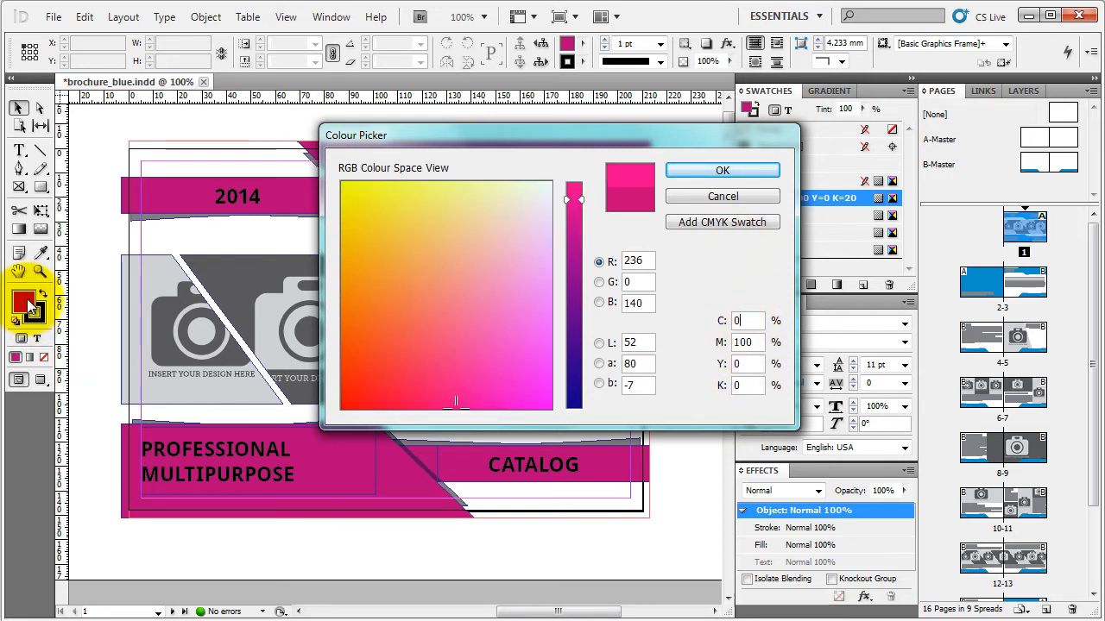
pyautogui.click(742, 224)
pyautogui.click(744, 171)
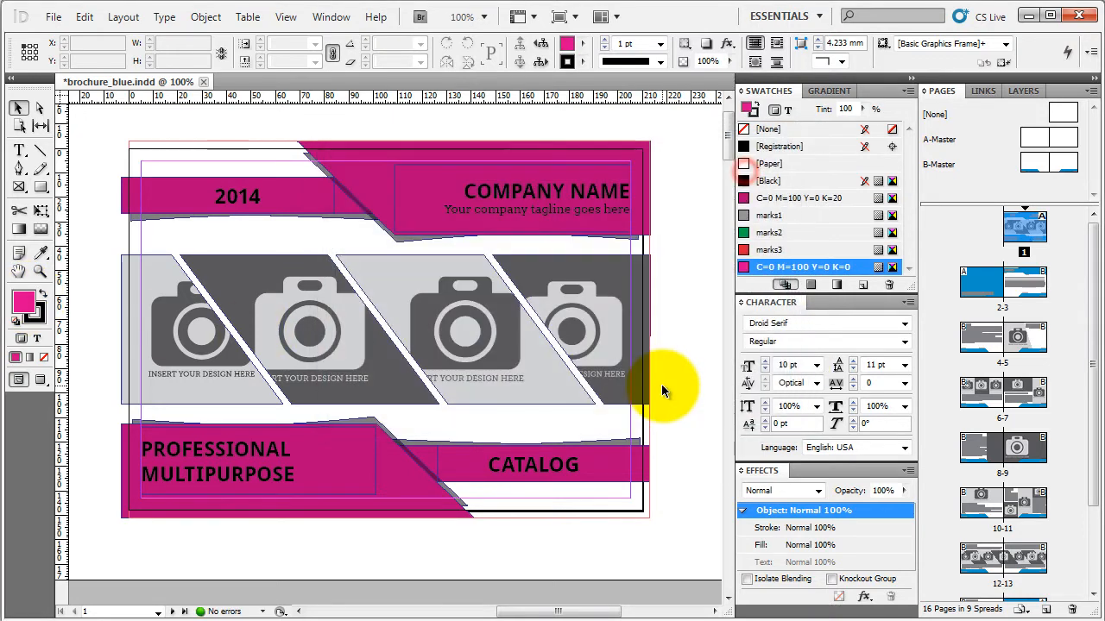
# - Fill the bars behind 2014 and CATALOG on the cover with the C=0 M=100 Y=0 K=0 swatch and deselect them
pyautogui.click(630, 469)
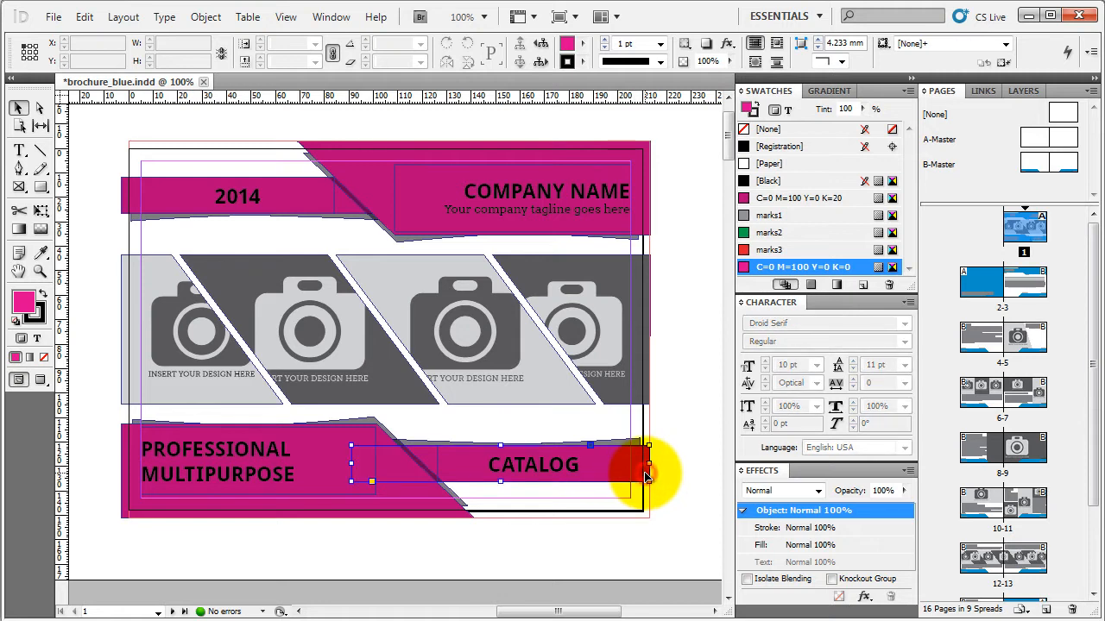
pyautogui.keyDown('shift'); pyautogui.click(127, 204); pyautogui.keyUp('shift')
pyautogui.click(838, 266)
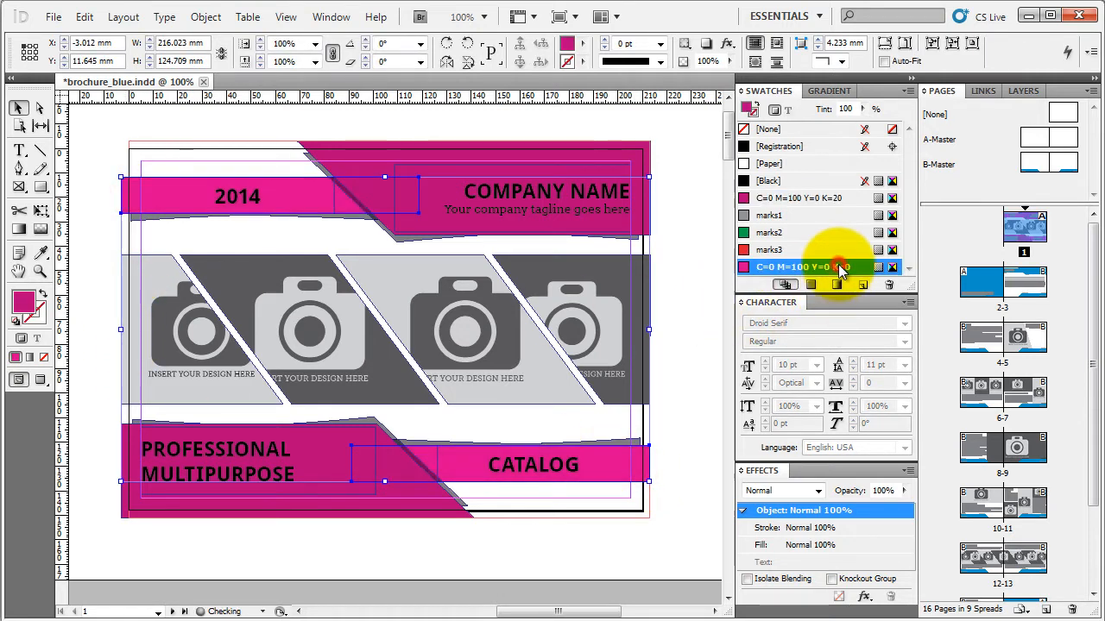
pyautogui.click(679, 292)
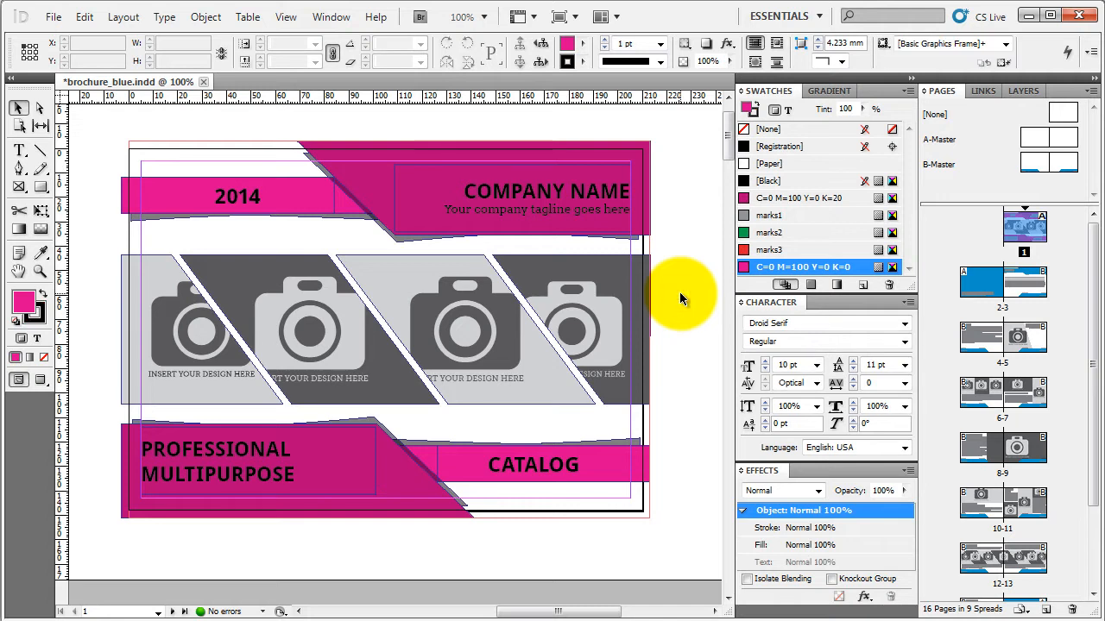
pyautogui.scroll(-1, 683, 293)
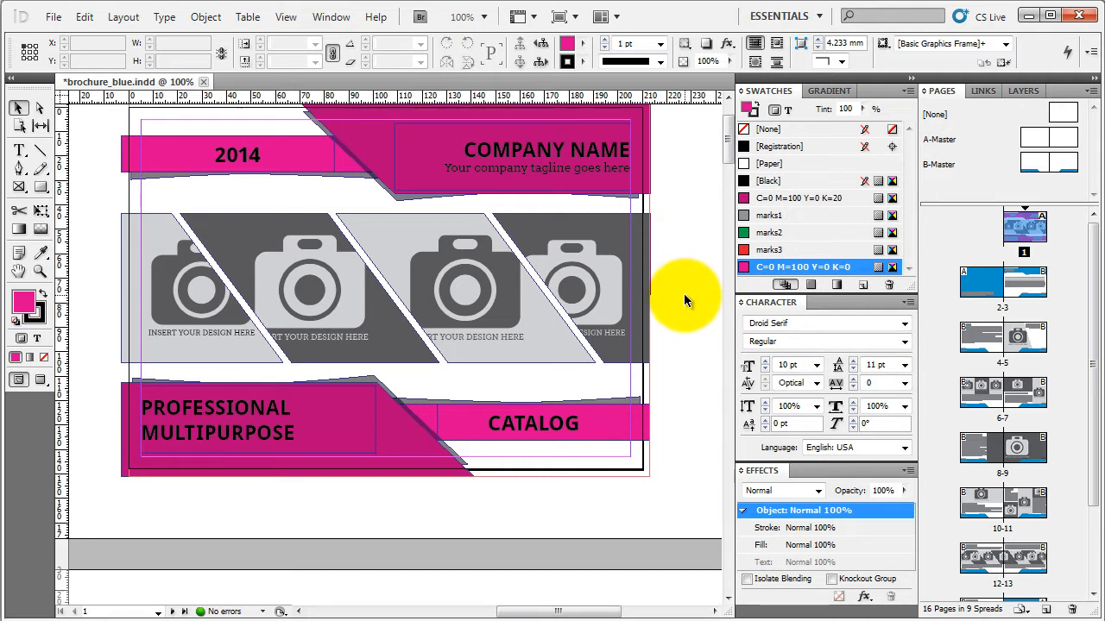
pyautogui.scroll(1, 685, 295)
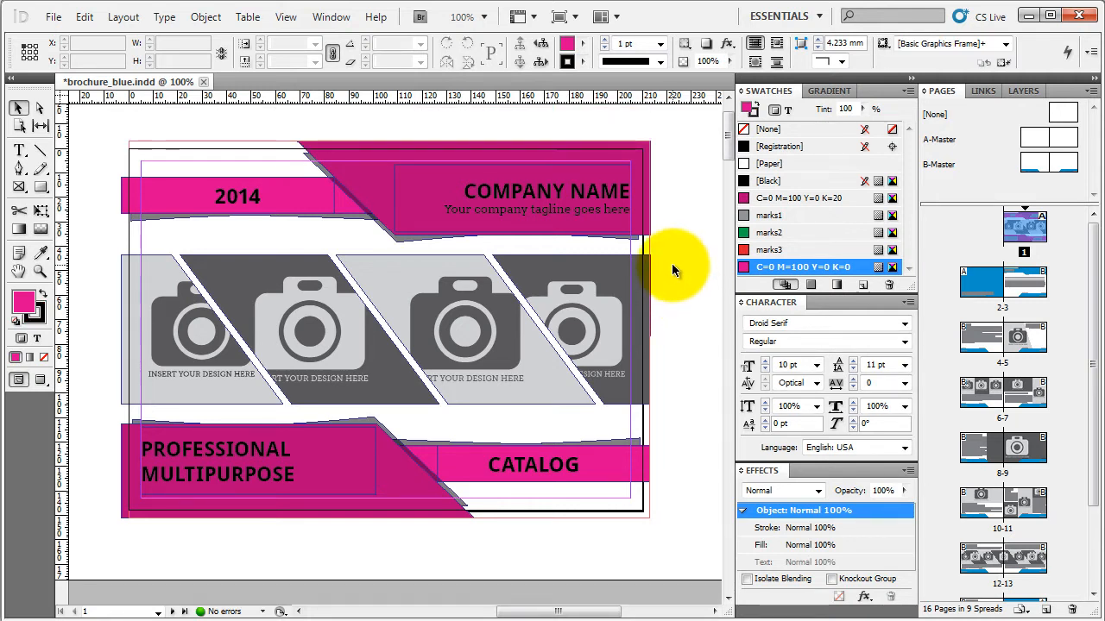
# - Set the darker magenta swatch (K=20) to cyan 100% and magenta 0%
pyautogui.doubleClick(845, 199)
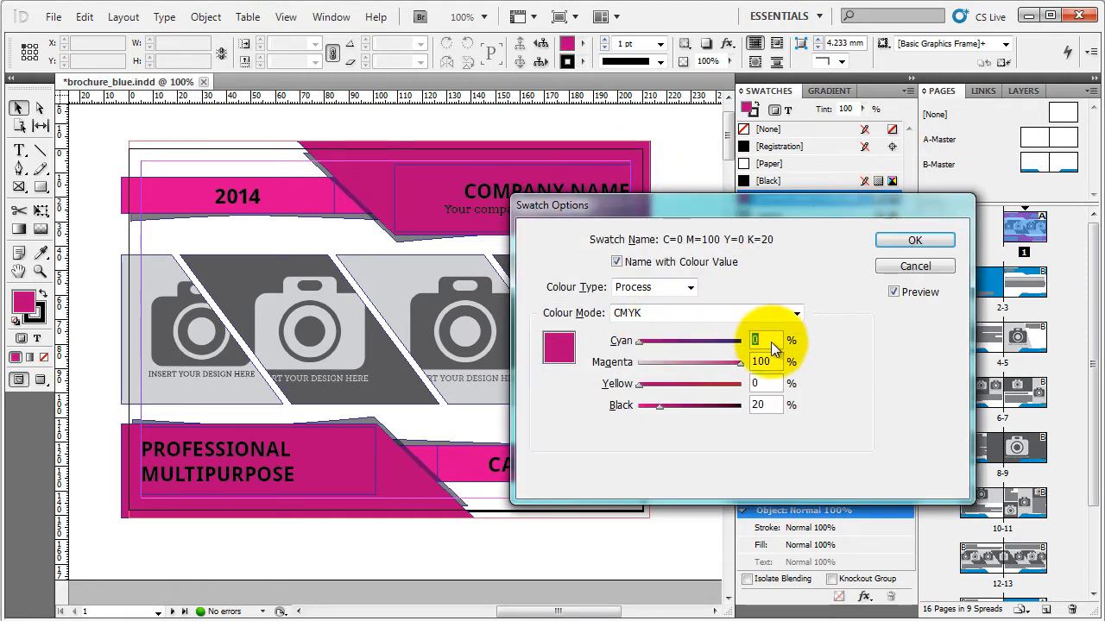
pyautogui.write('100')
pyautogui.press('Tab')
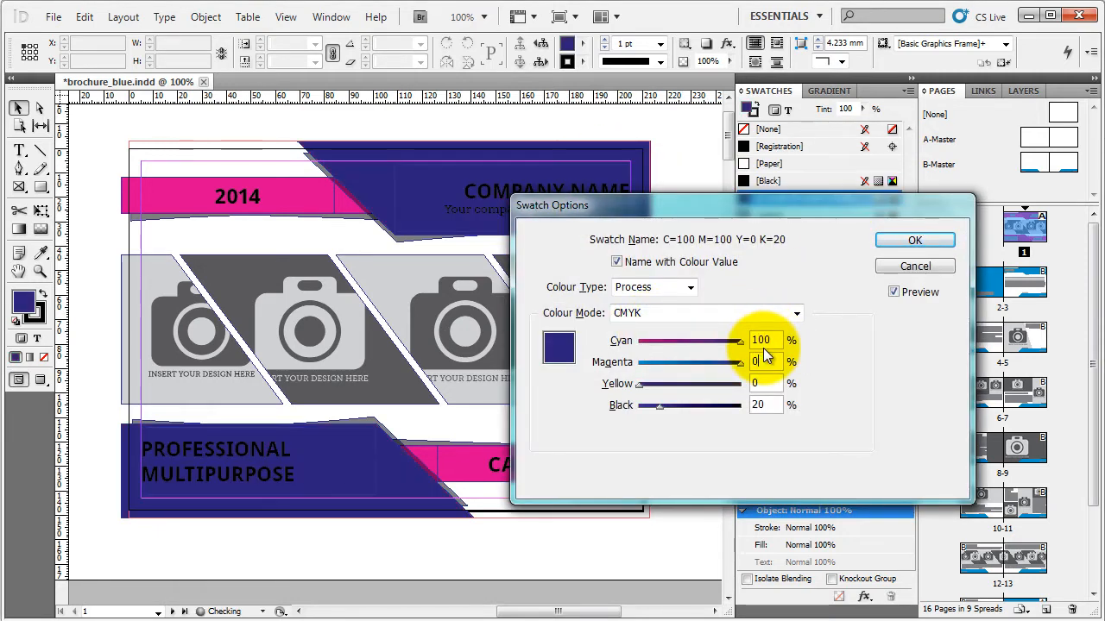
pyautogui.write('0')
pyautogui.press('Return')
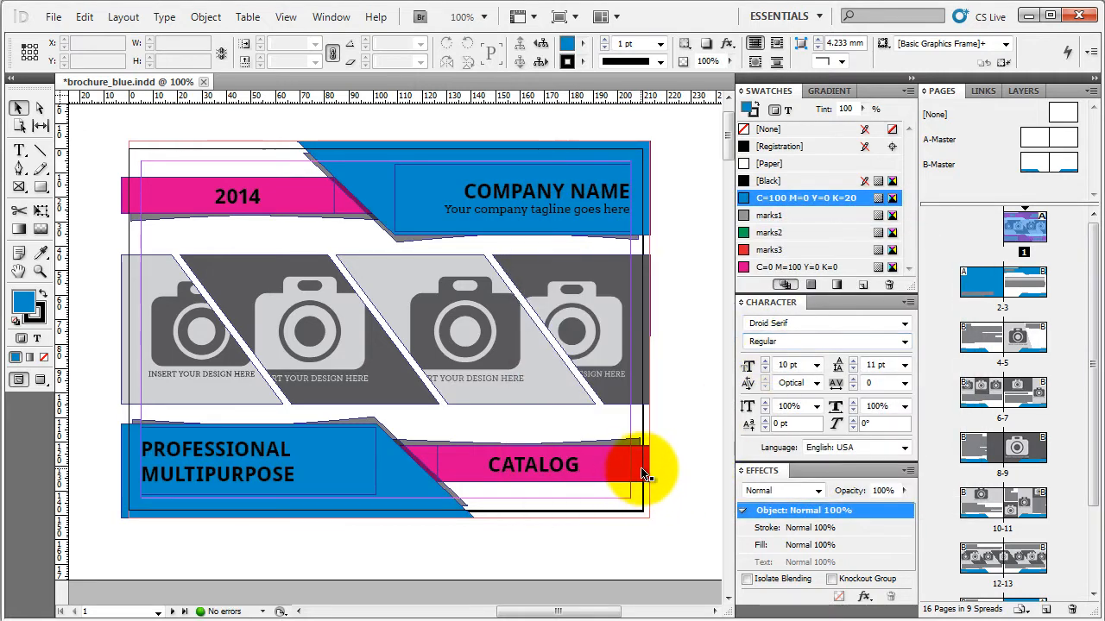
# - Set the lighter magenta swatch (K=0) to cyan 100% and magenta 0%, and check the recoloured shapes through the pages
pyautogui.doubleClick(812, 267)
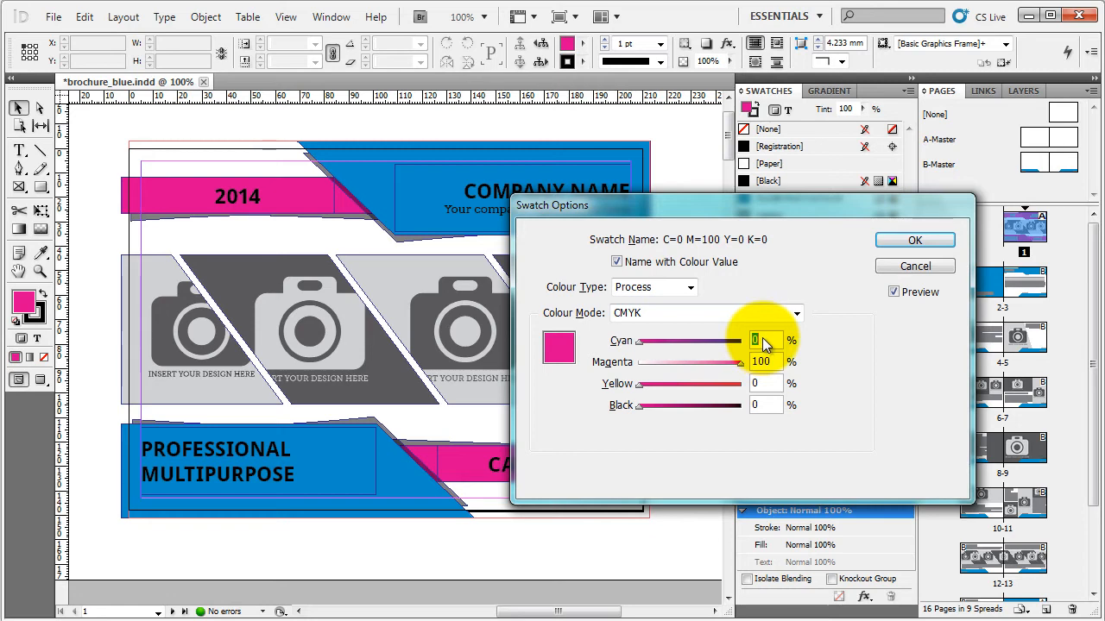
pyautogui.write('100')
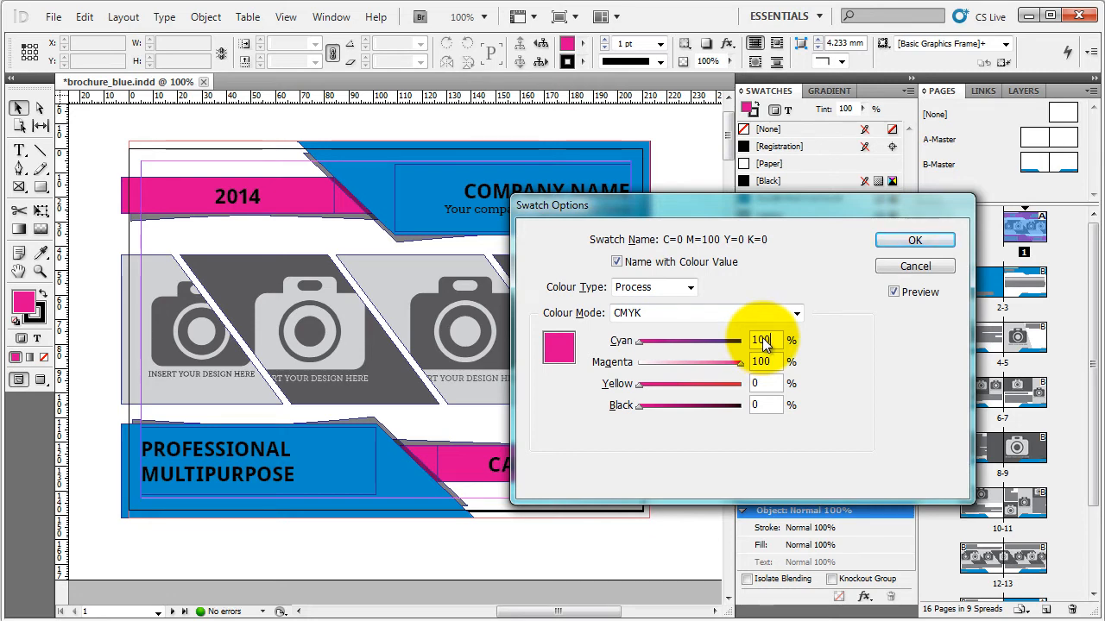
pyautogui.press('Tab')
pyautogui.write('0')
pyautogui.press('Tab')
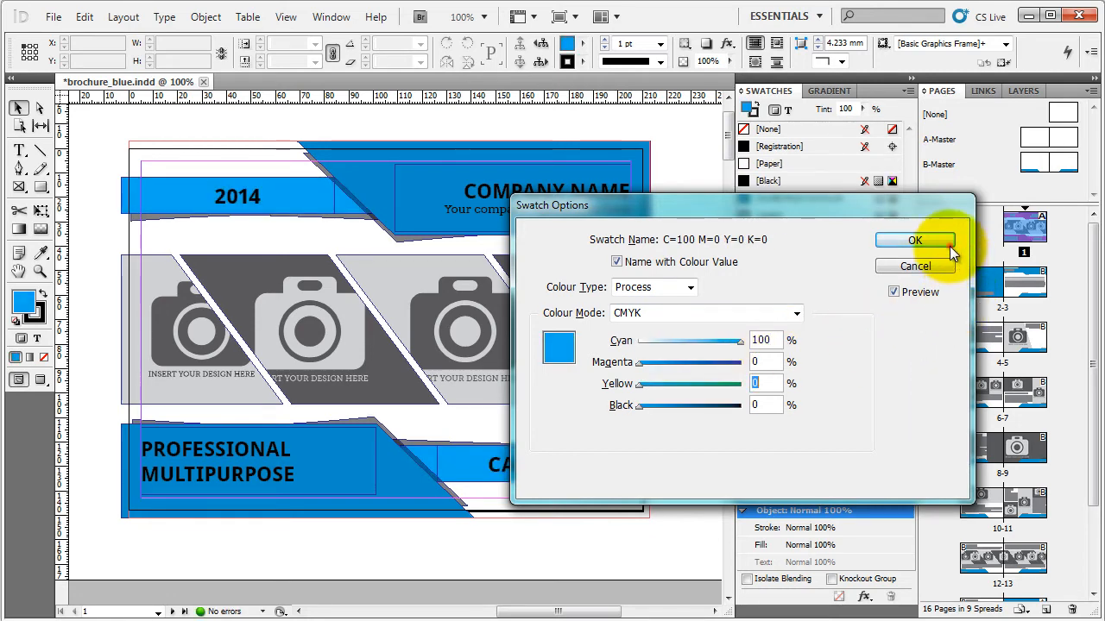
pyautogui.click(915, 242)
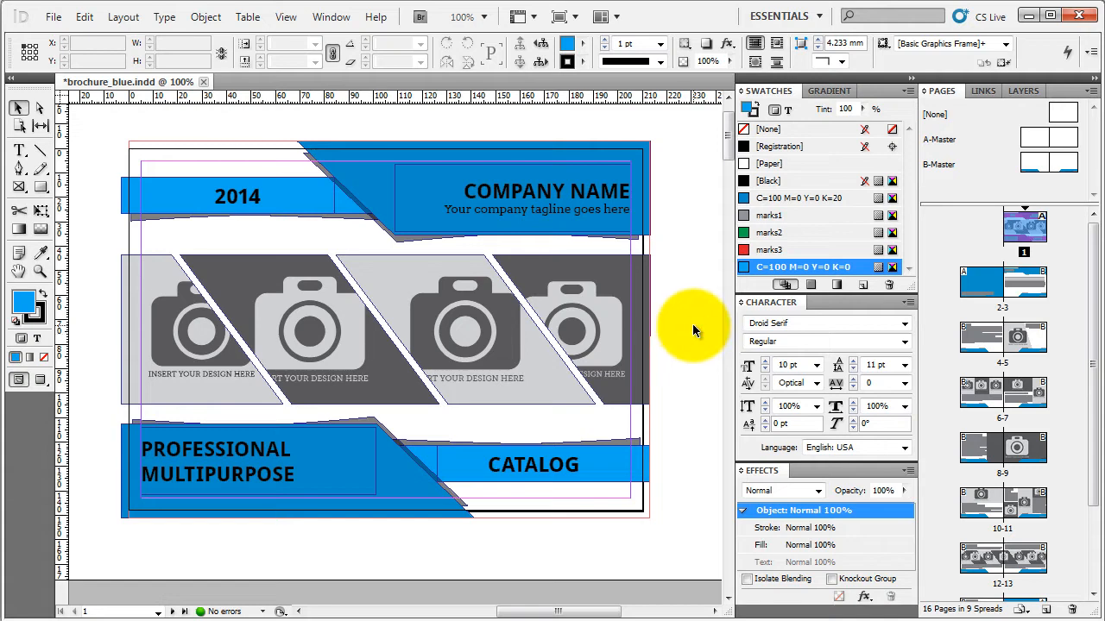
pyautogui.hotkey('ctrl', '-')
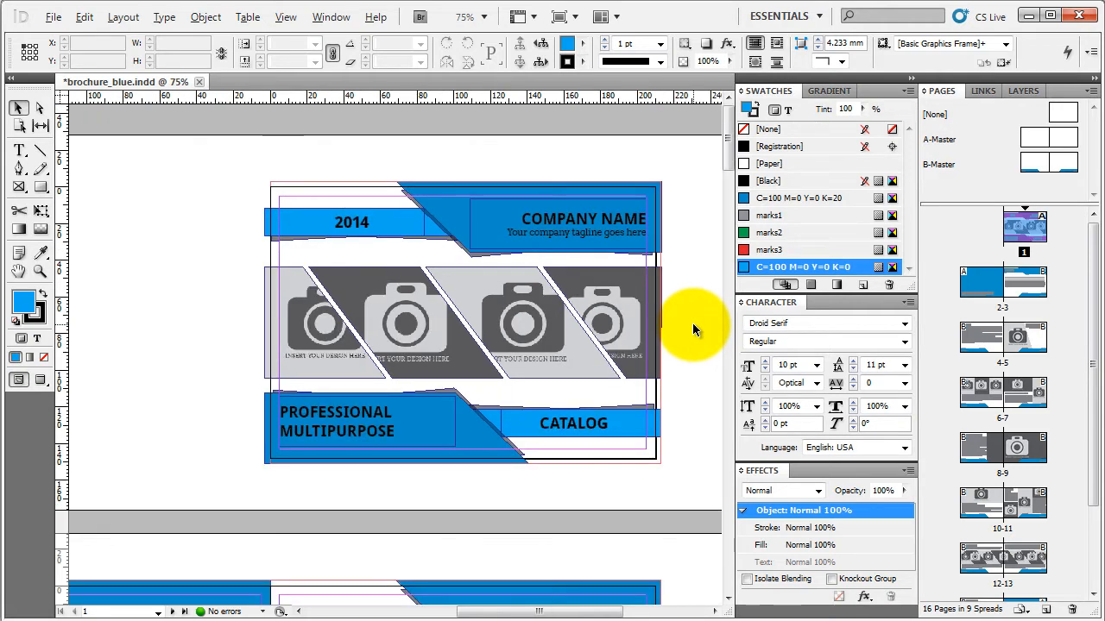
pyautogui.scroll(-5, 692, 323)
pyautogui.scroll(-3, 697, 328)
pyautogui.scroll(7, 697, 328)
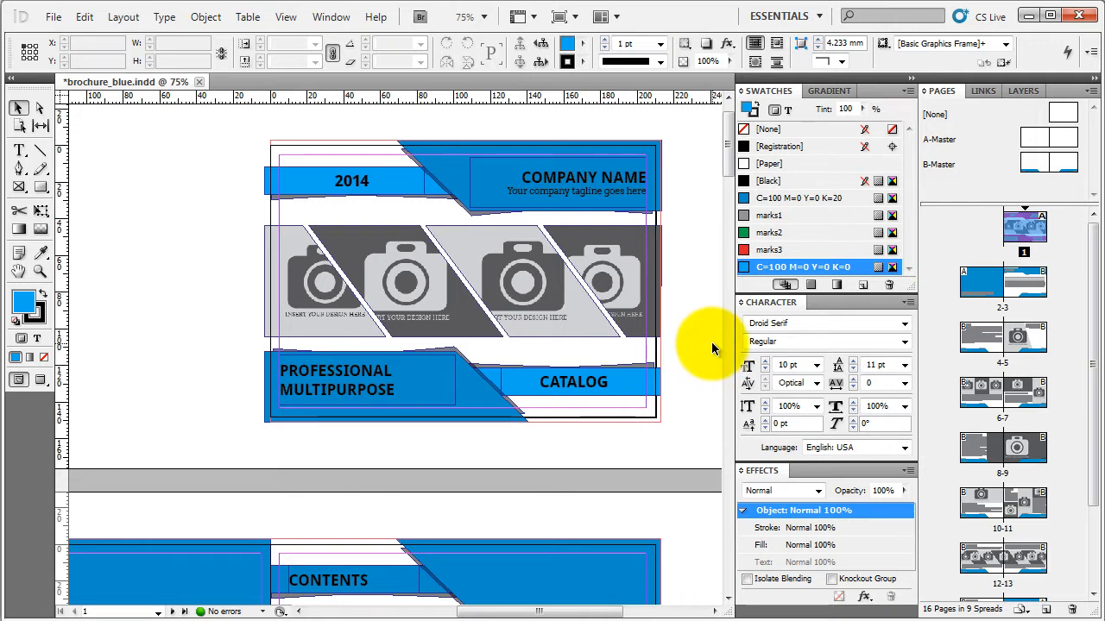
pyautogui.click(630, 186)
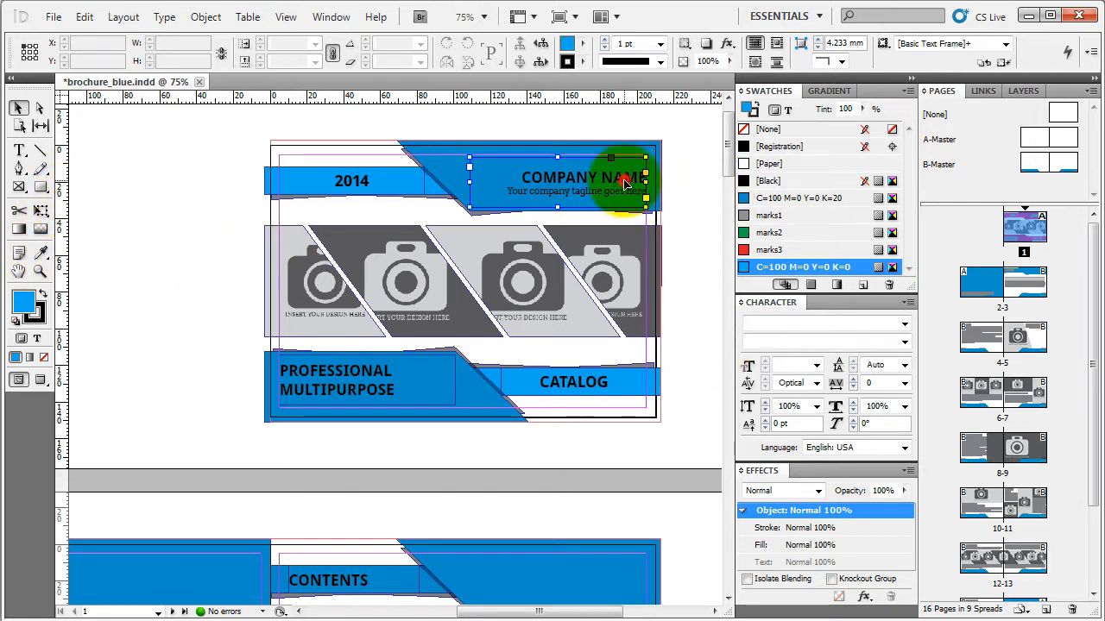
pyautogui.click(349, 182)
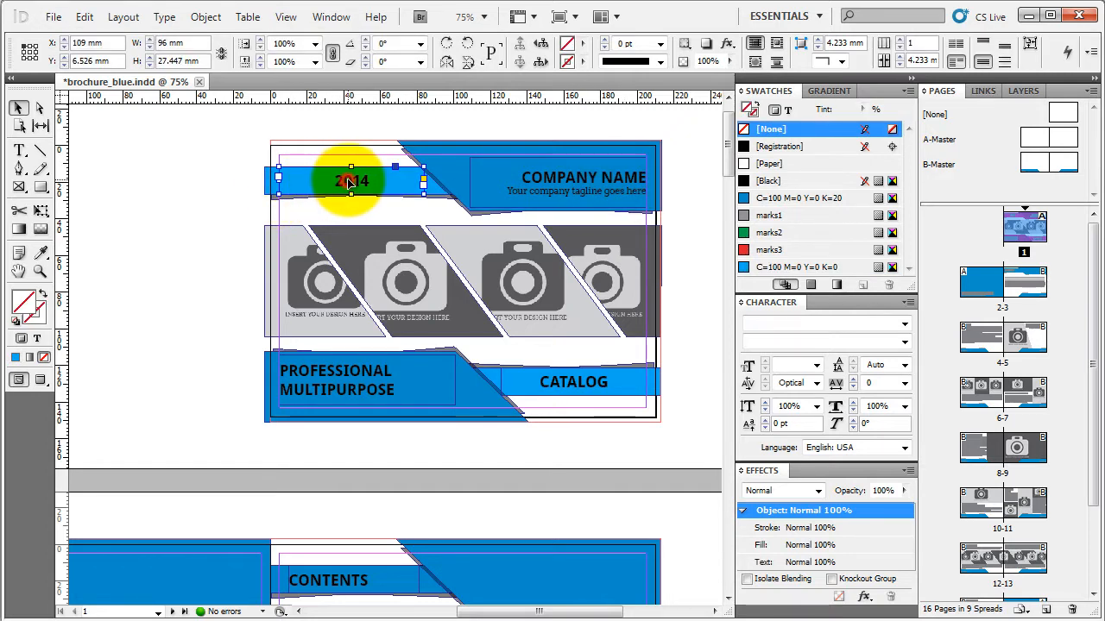
pyautogui.scroll(2, 350, 184)
pyautogui.scroll(2, 350, 185)
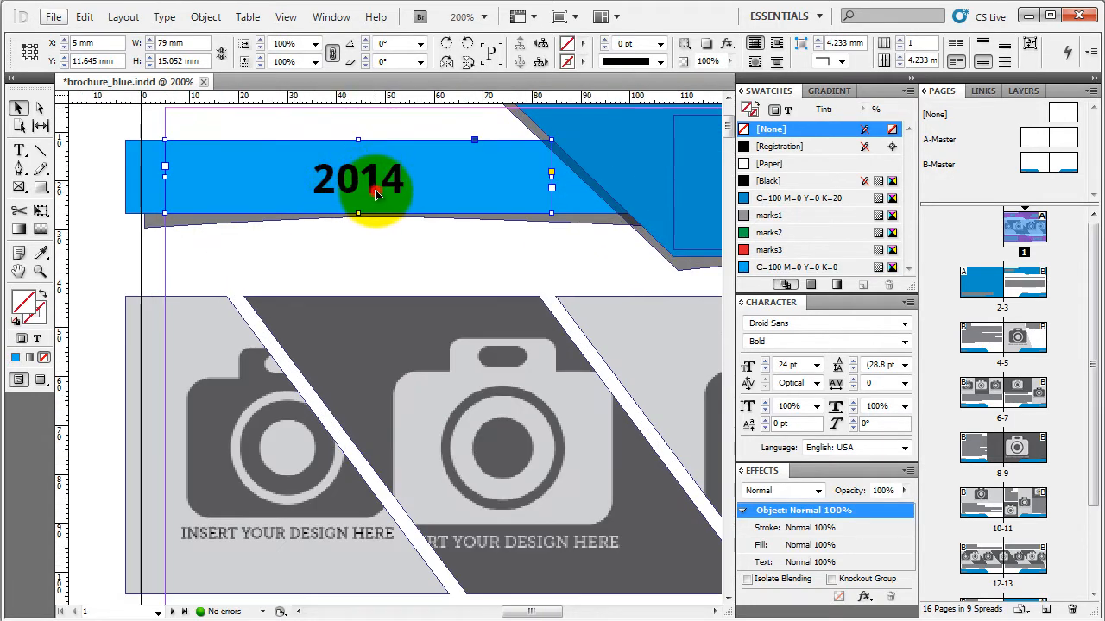
pyautogui.doubleClick(376, 193)
pyautogui.moveTo(307, 182); pyautogui.dragTo(440, 180)
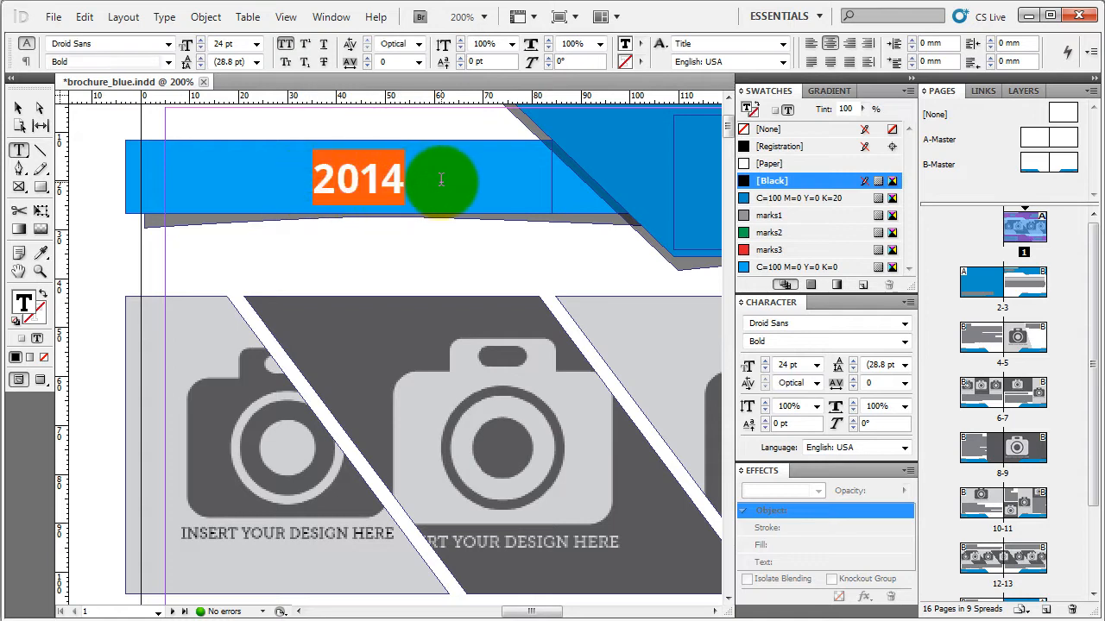
pyautogui.click(18, 107)
pyautogui.click(103, 193)
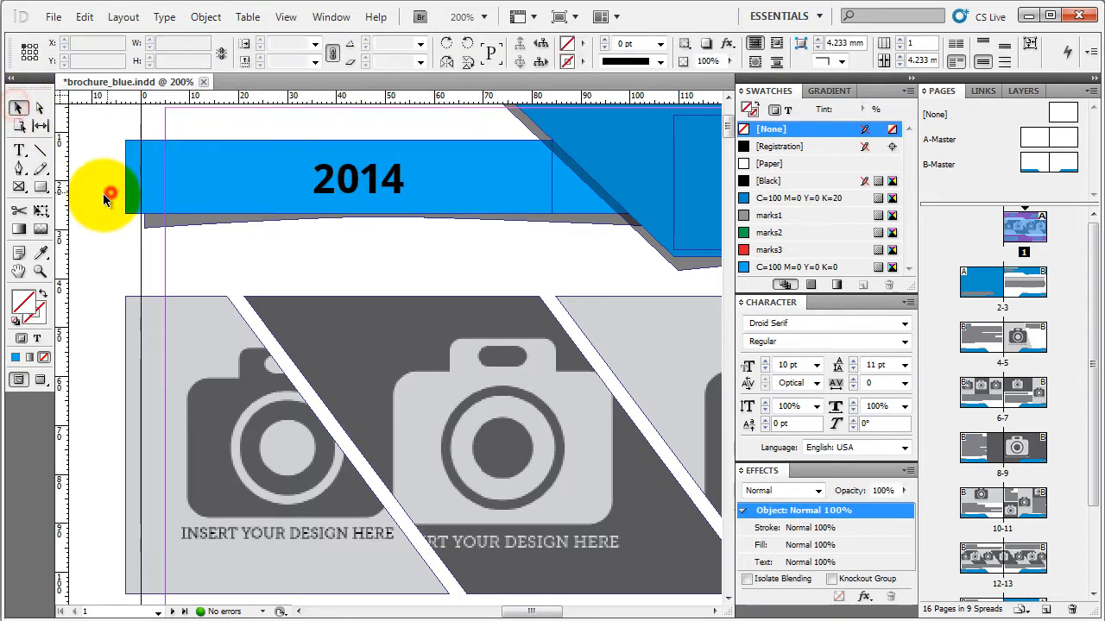
# - Replace the year 2014 on the cover with 2015 using the Type tool, and finish editing the text
pyautogui.click(19, 150)
pyautogui.click(338, 179)
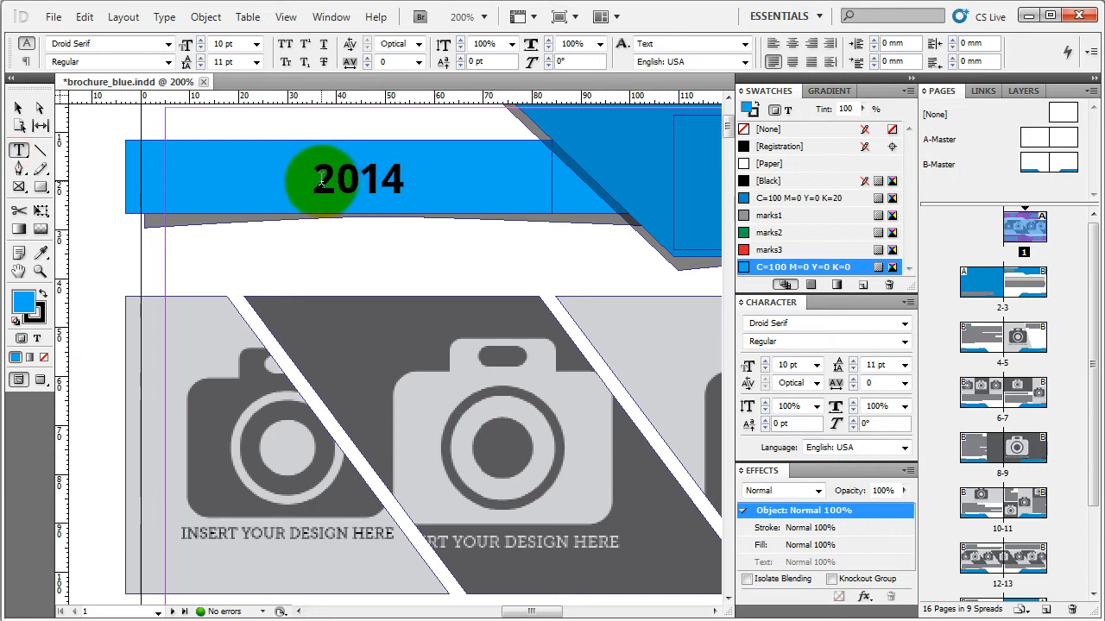
pyautogui.scroll(-1, 217, 264)
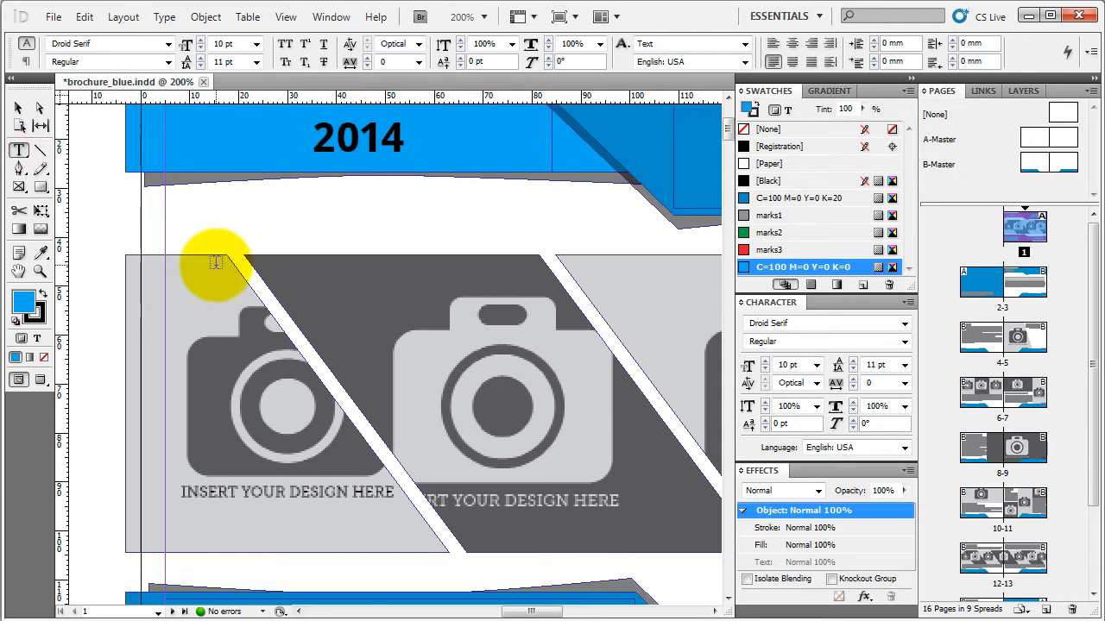
pyautogui.scroll(3, 297, 120)
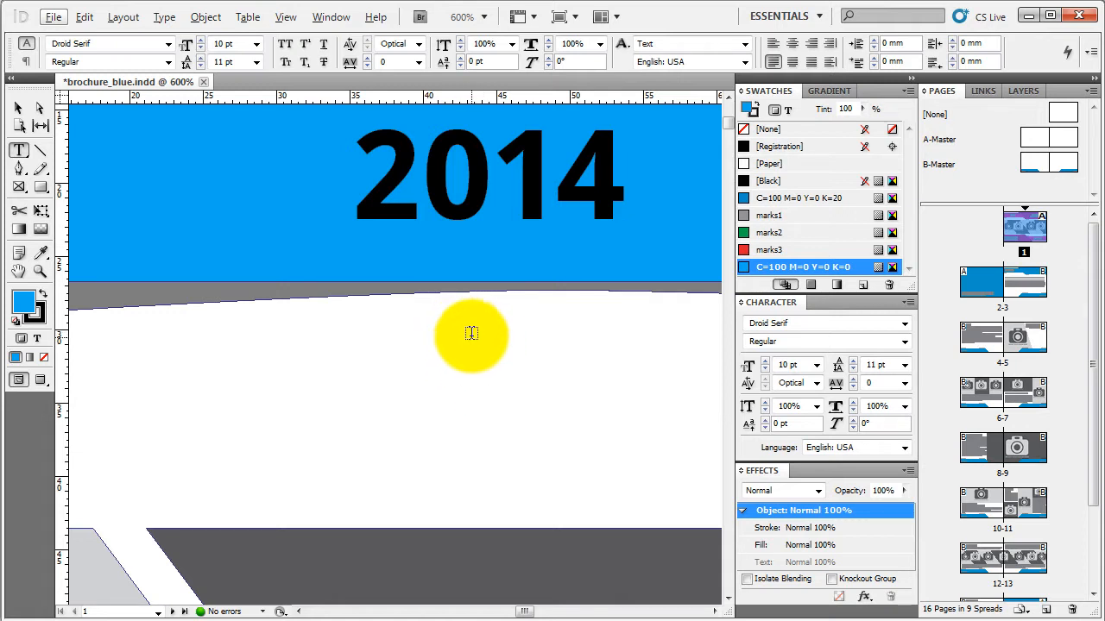
pyautogui.click(438, 191)
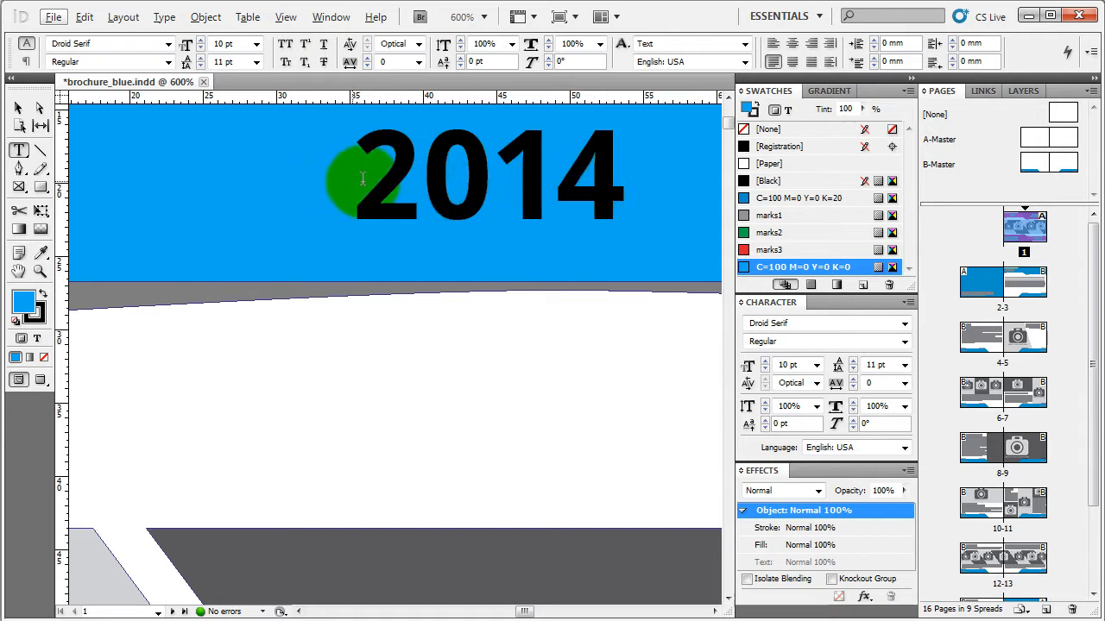
pyautogui.moveTo(349, 179); pyautogui.dragTo(602, 179)
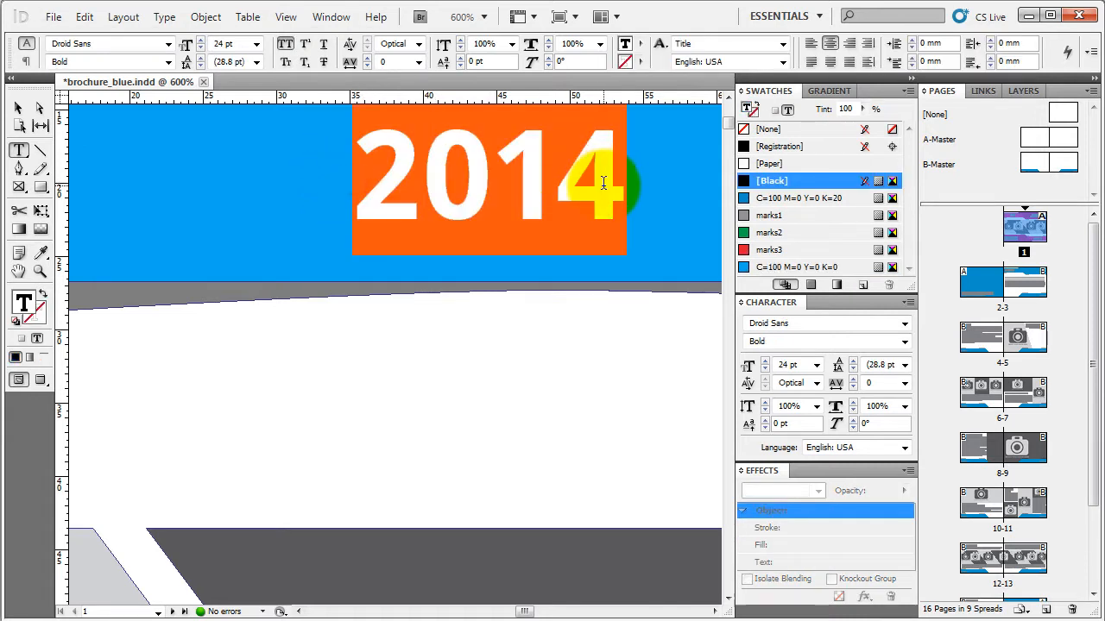
pyautogui.write('2015')
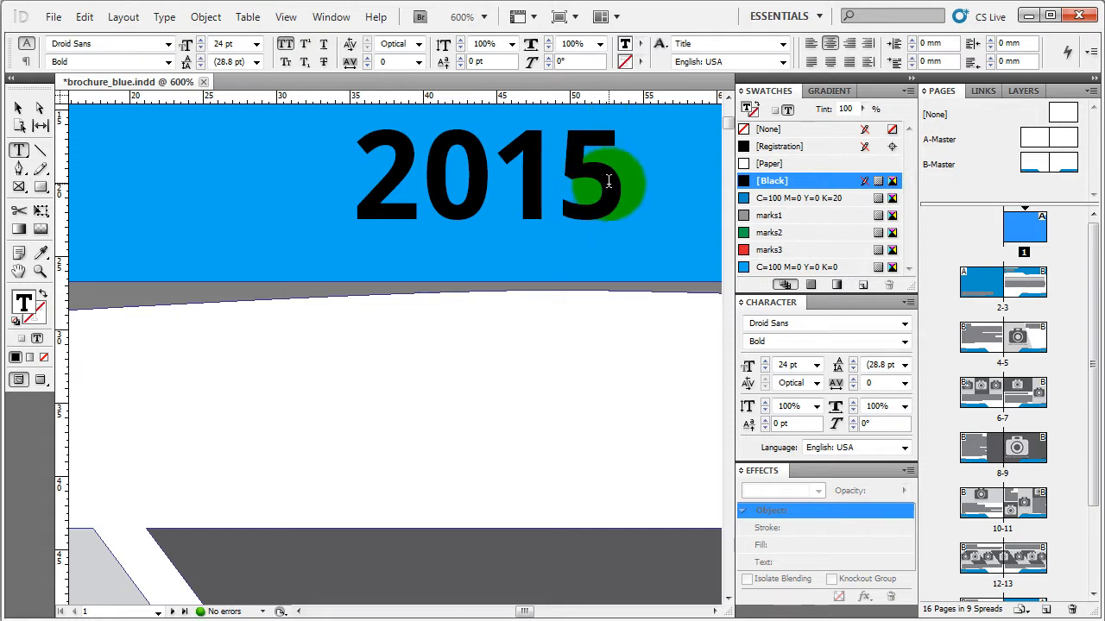
pyautogui.click(19, 107)
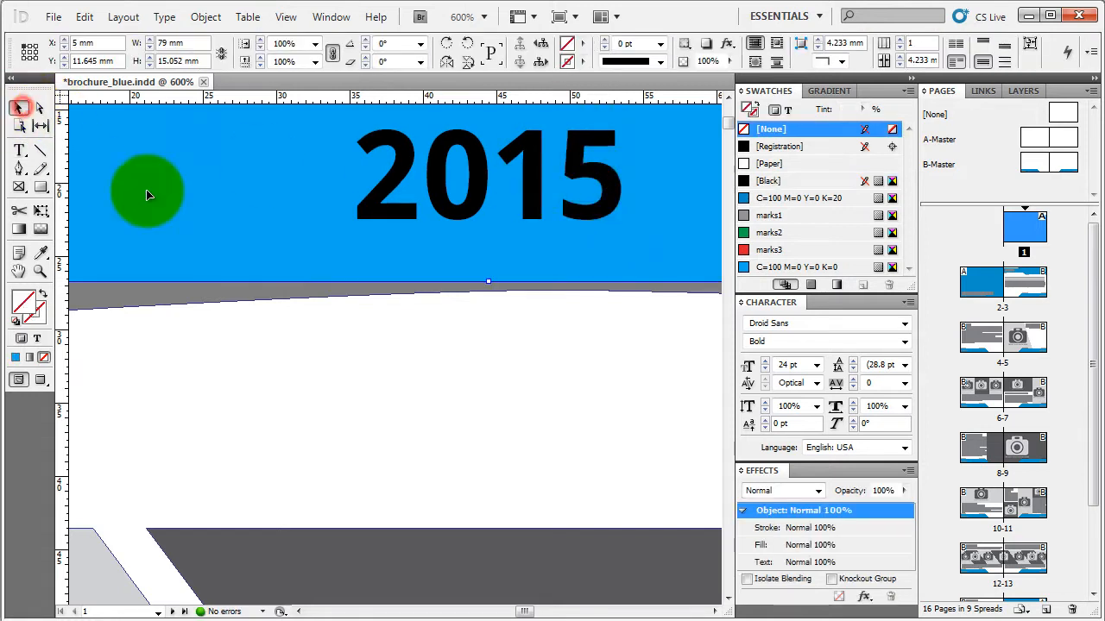
# - Try small caps and superscript on the cover year 2015, and restore its all caps formatting
pyautogui.doubleClick(486, 186)
pyautogui.moveTo(360, 177); pyautogui.dragTo(635, 180)
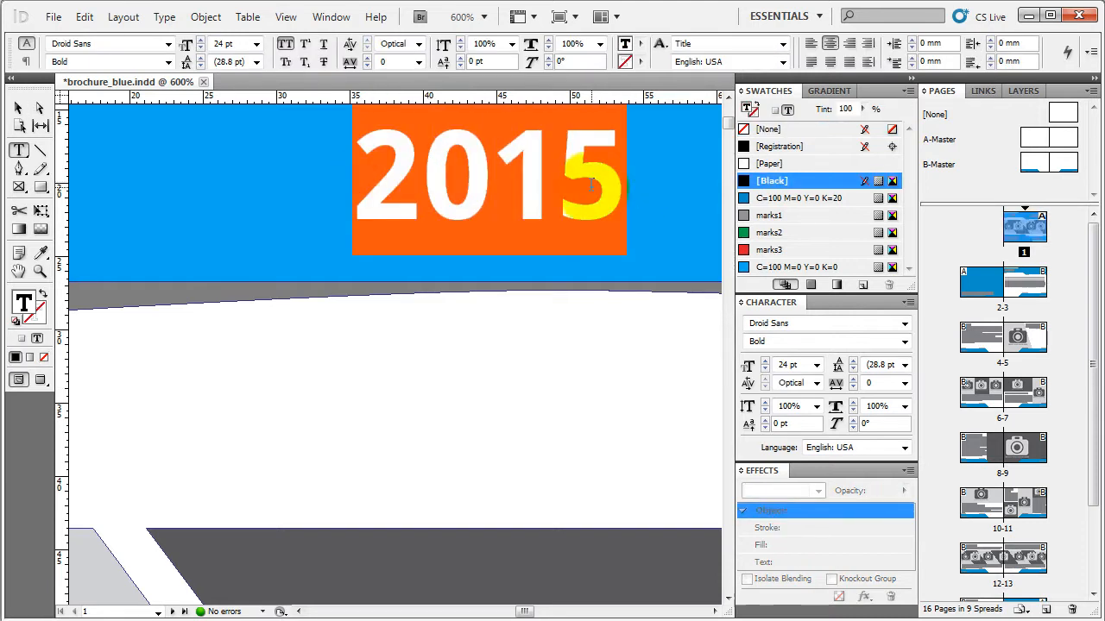
pyautogui.click(285, 62)
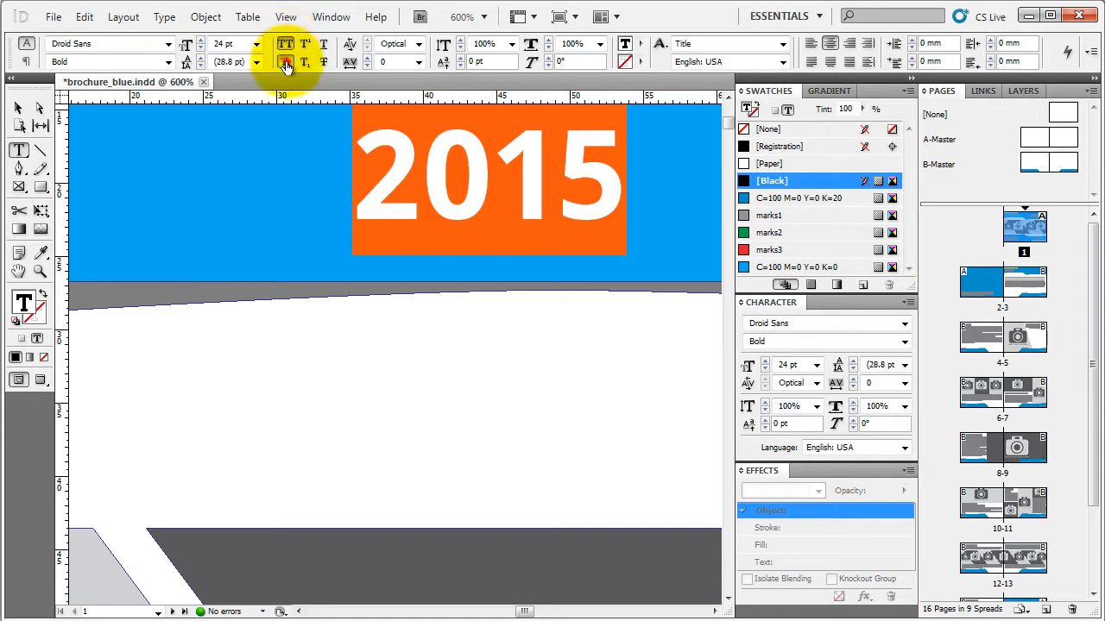
pyautogui.click(305, 43)
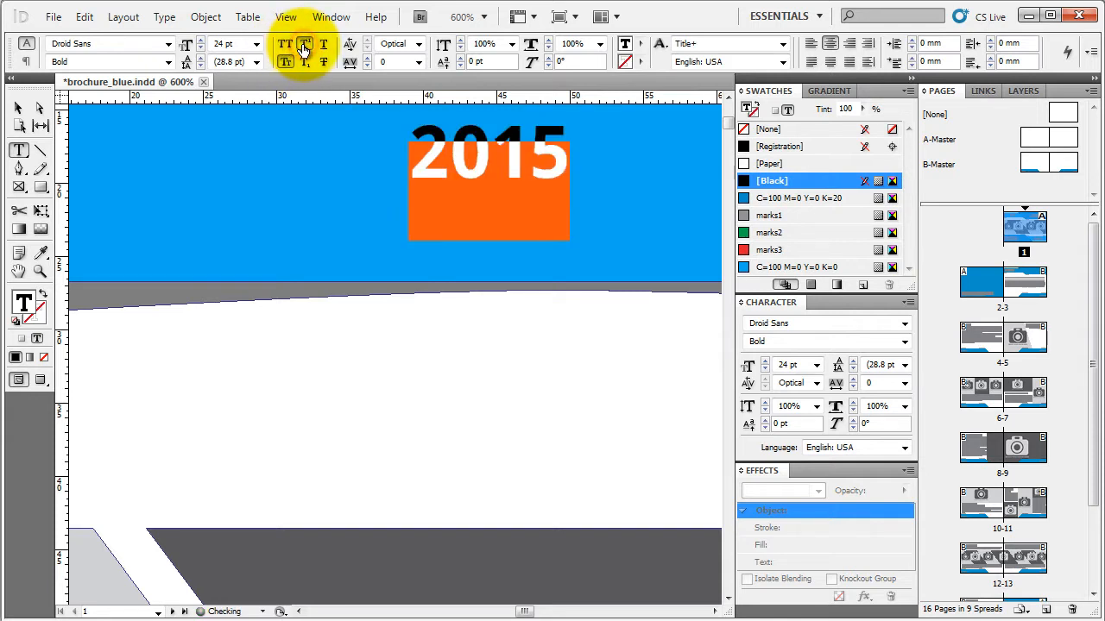
pyautogui.click(285, 44)
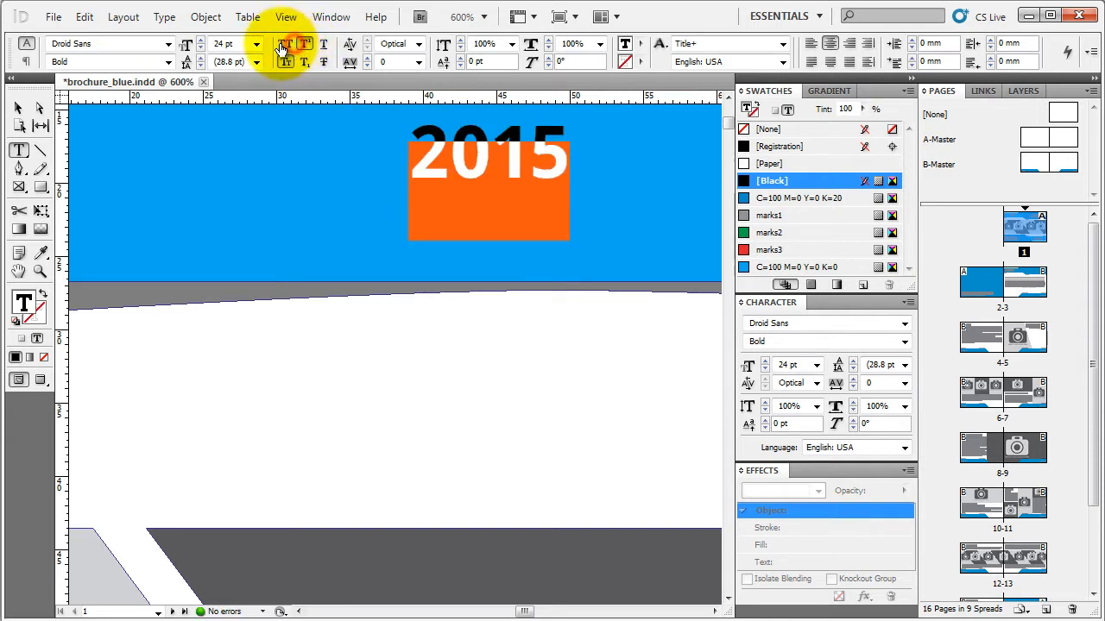
pyautogui.click(305, 44)
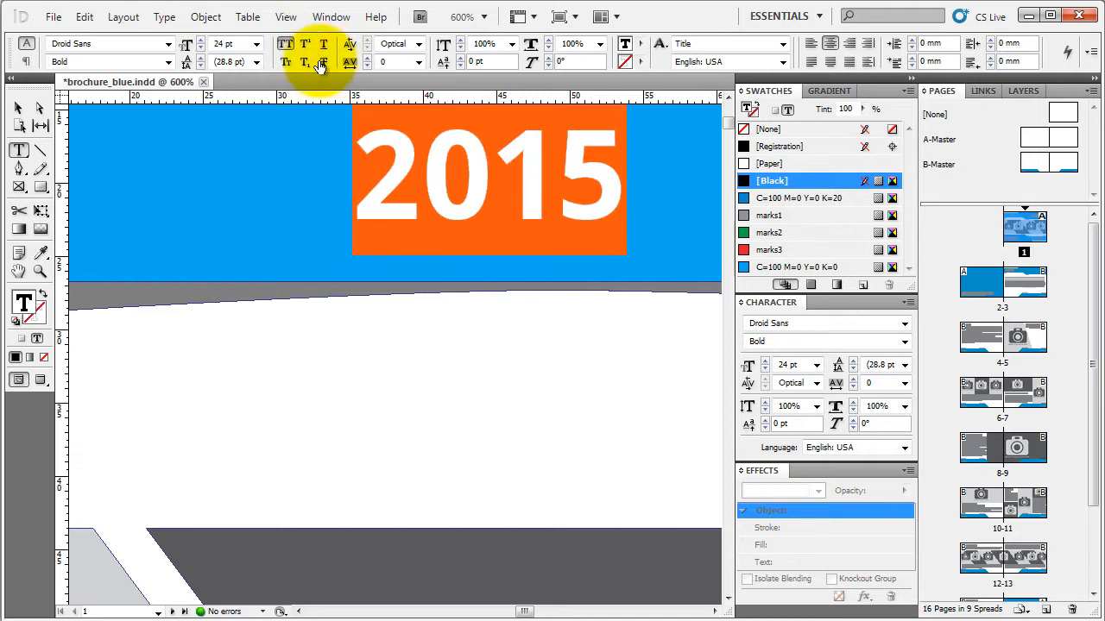
# - Try strikethrough on the cover year 2015, remove it again, and finish editing the text
pyautogui.doubleClick(357, 161)
pyautogui.click(637, 167)
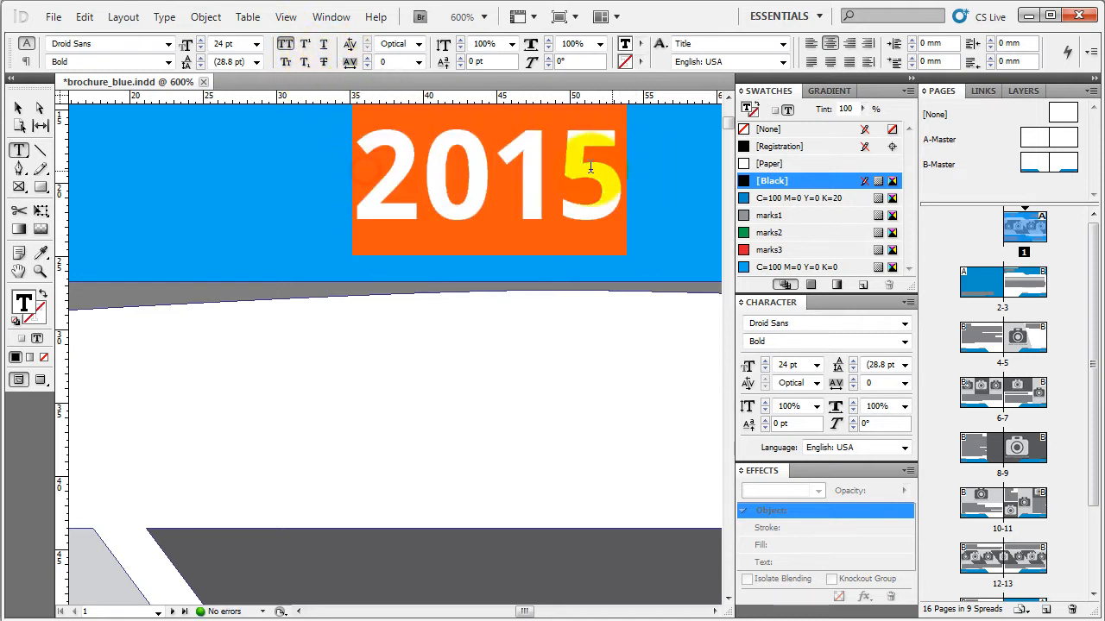
pyautogui.click(323, 63)
pyautogui.click(324, 62)
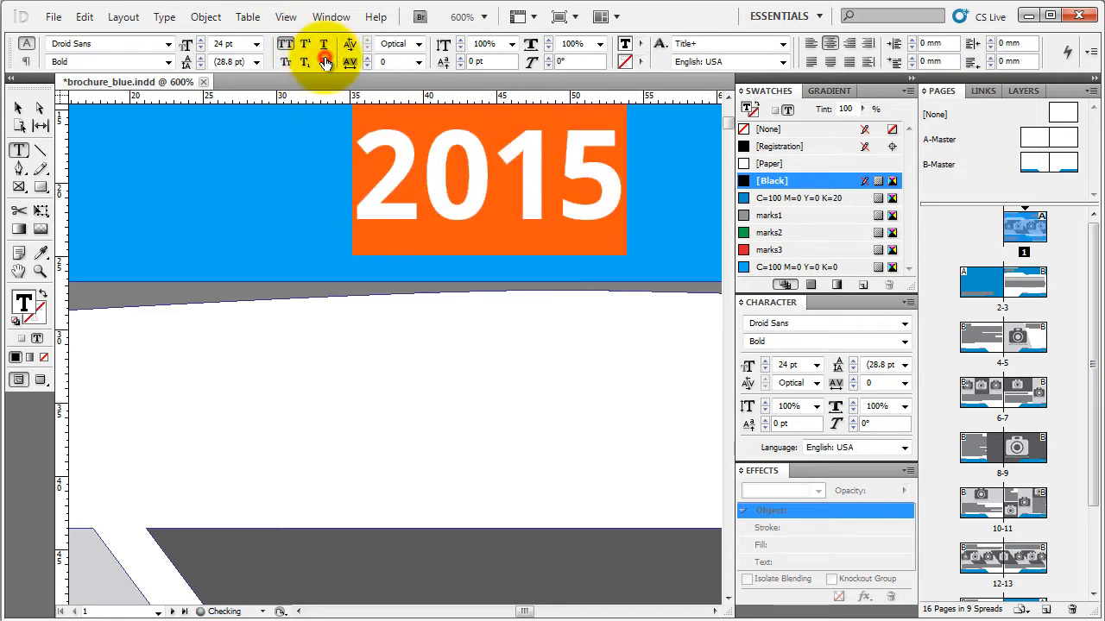
pyautogui.click(19, 107)
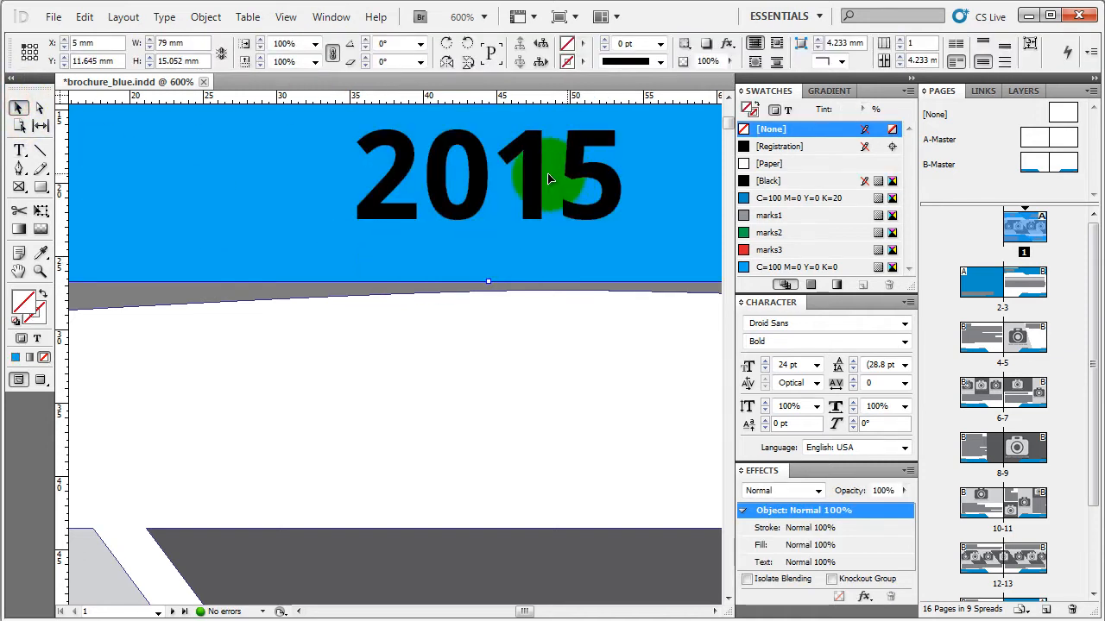
# - Try the Forte font on the 2015 text frame and check its available font styles
pyautogui.scroll(-1, 469, 367)
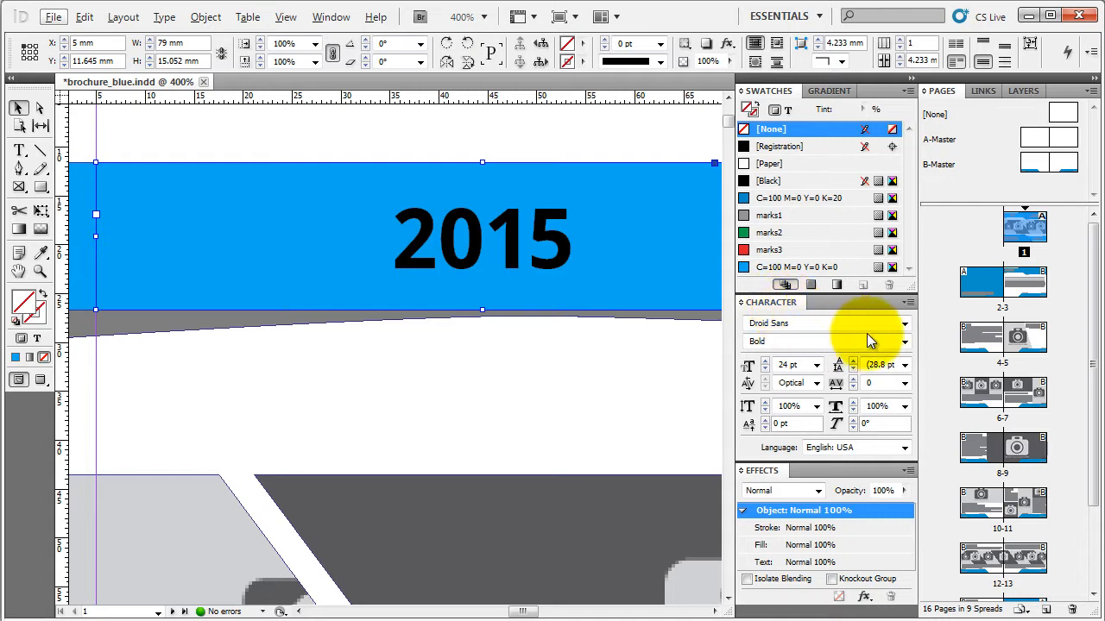
pyautogui.click(905, 325)
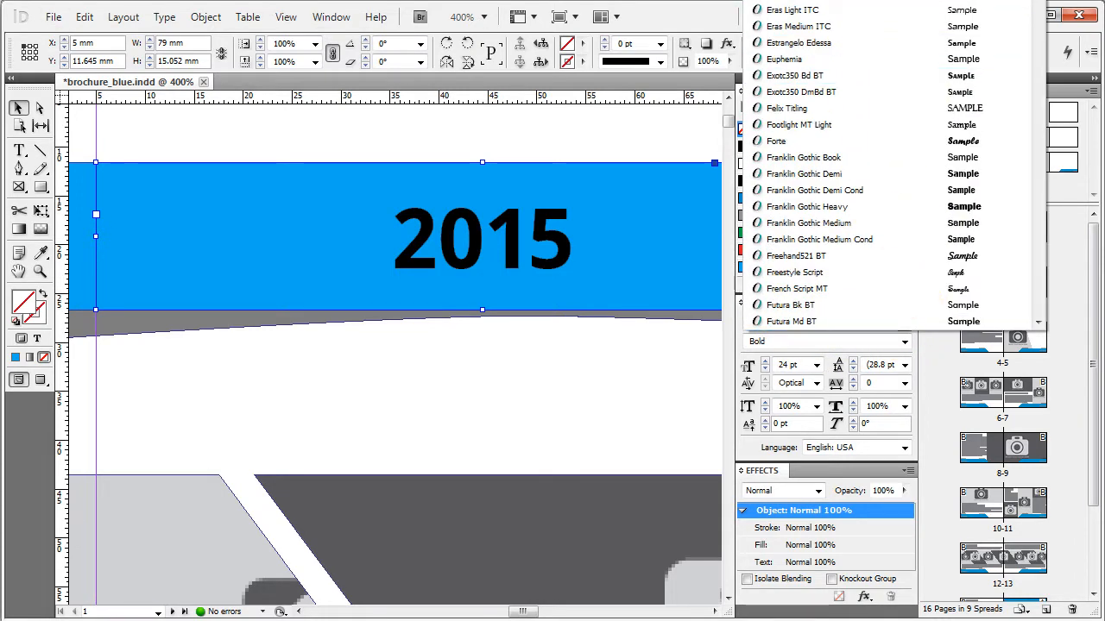
pyautogui.click(880, 143)
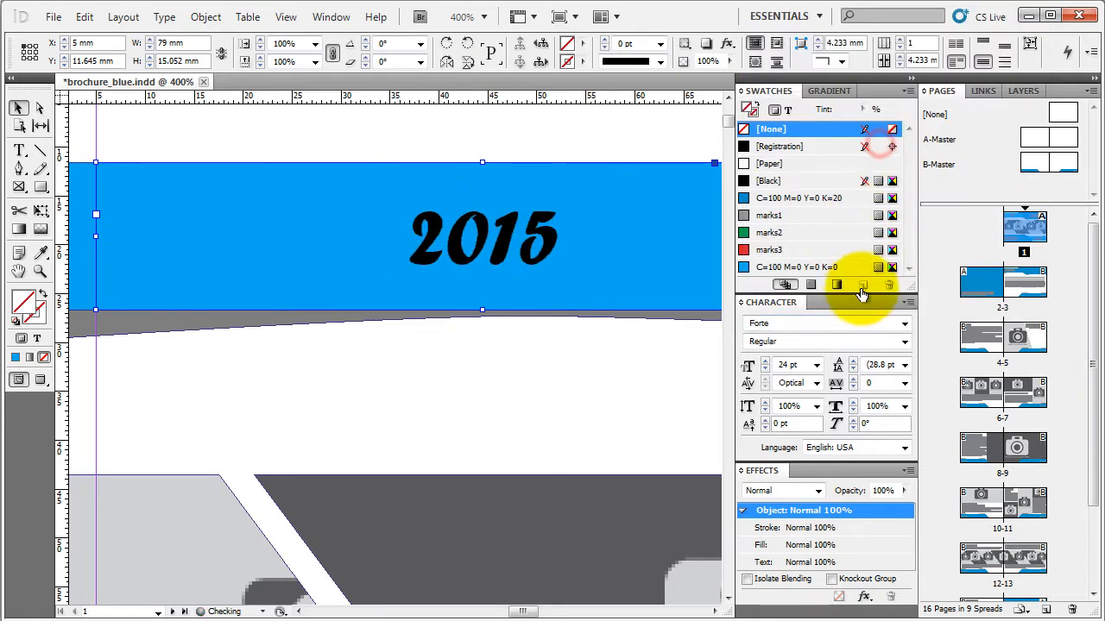
pyautogui.click(905, 342)
pyautogui.click(906, 345)
# - Set the font of the 2015 text frame to Georgia Bold Italic
pyautogui.click(905, 325)
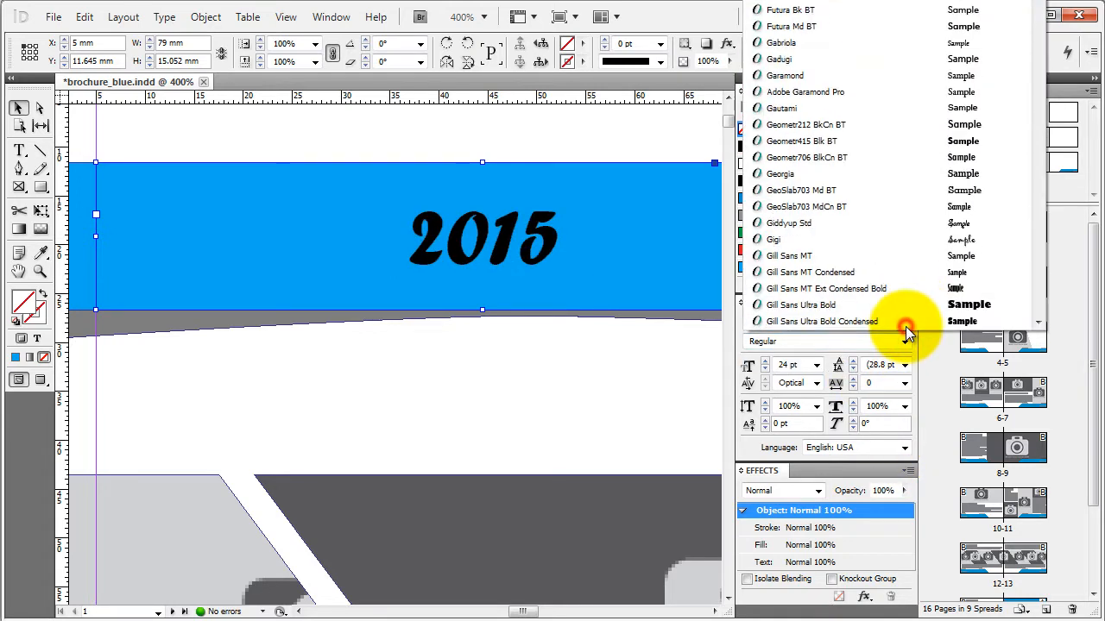
pyautogui.click(866, 175)
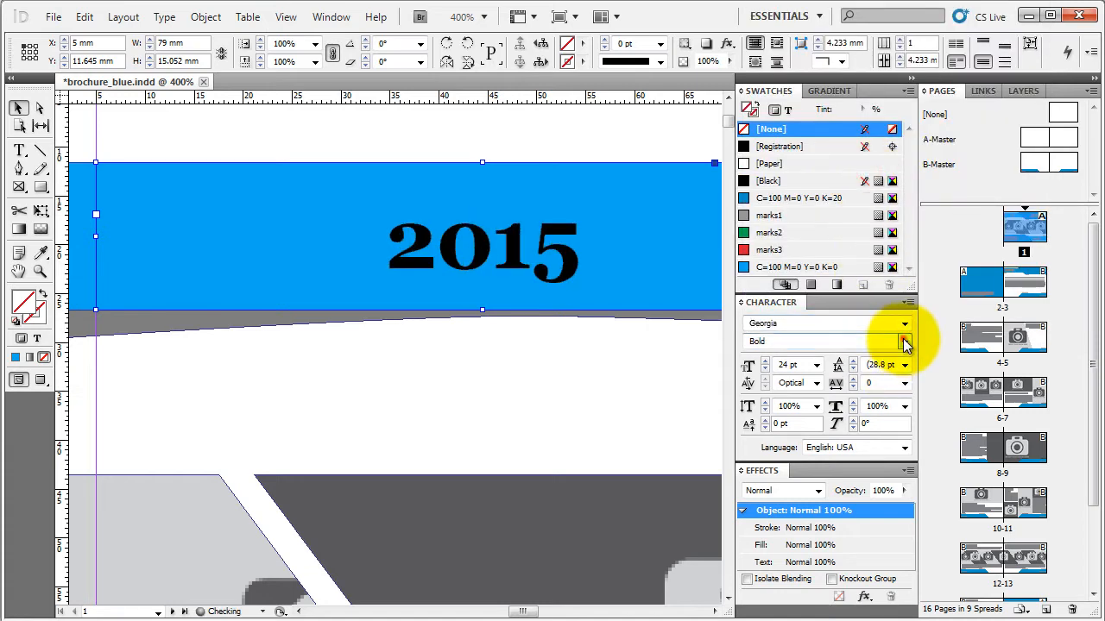
pyautogui.click(904, 342)
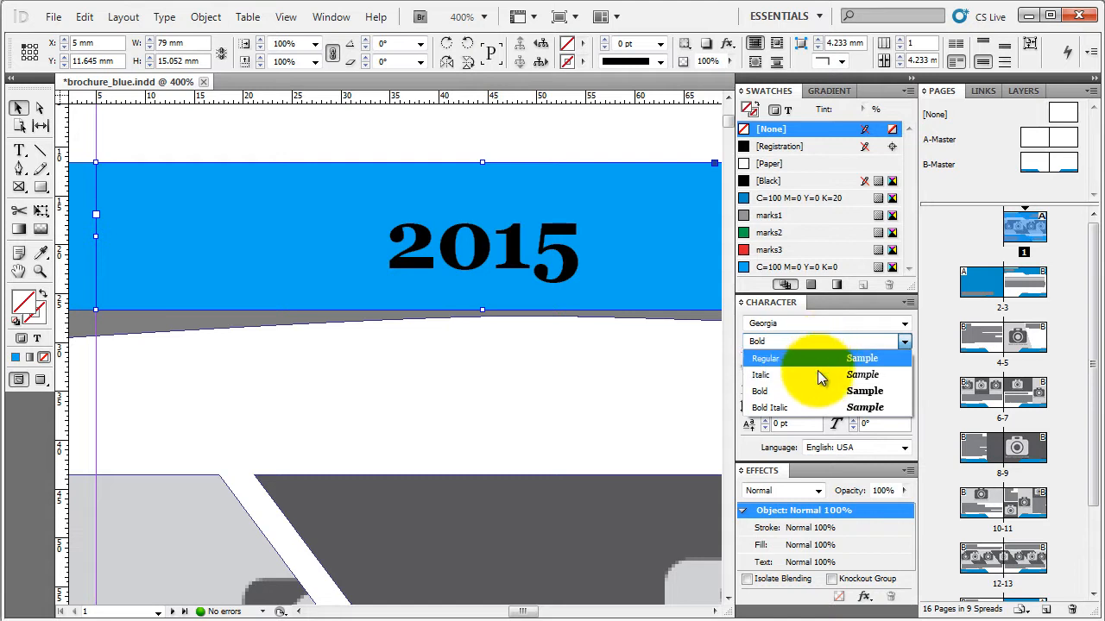
pyautogui.click(803, 406)
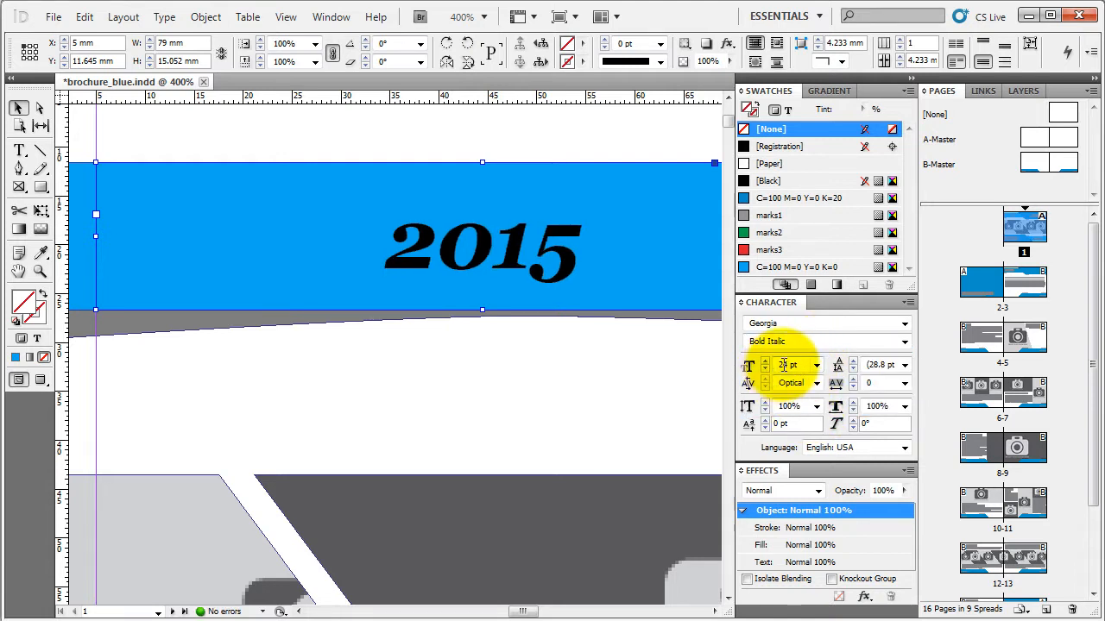
# - Set the tracking of the 2015 text to -25 and deselect the frame
pyautogui.click(905, 385)
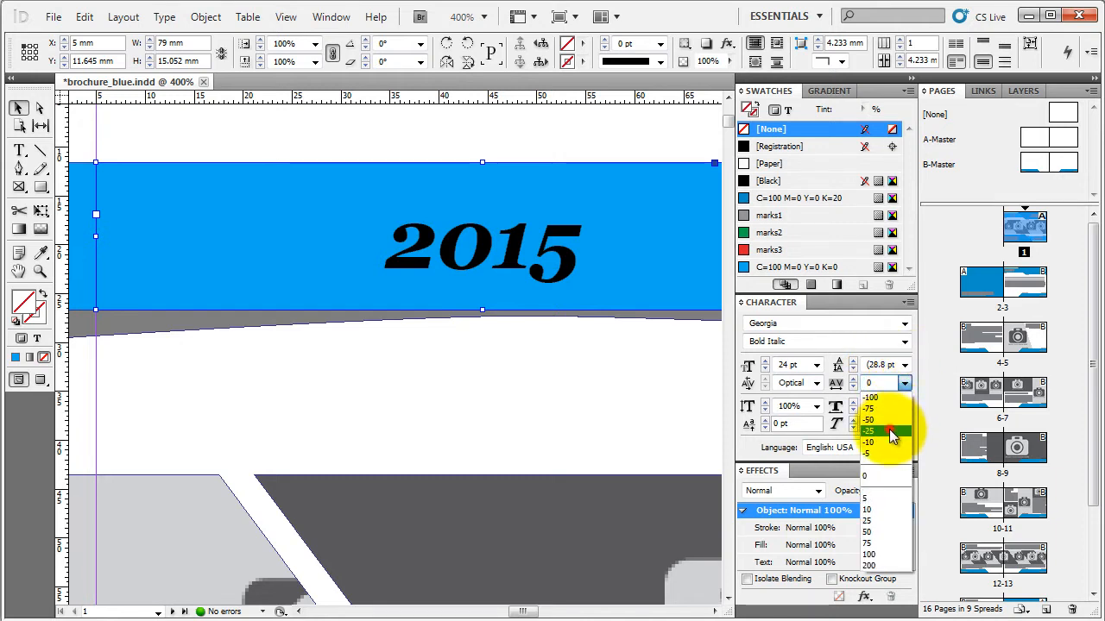
pyautogui.click(891, 430)
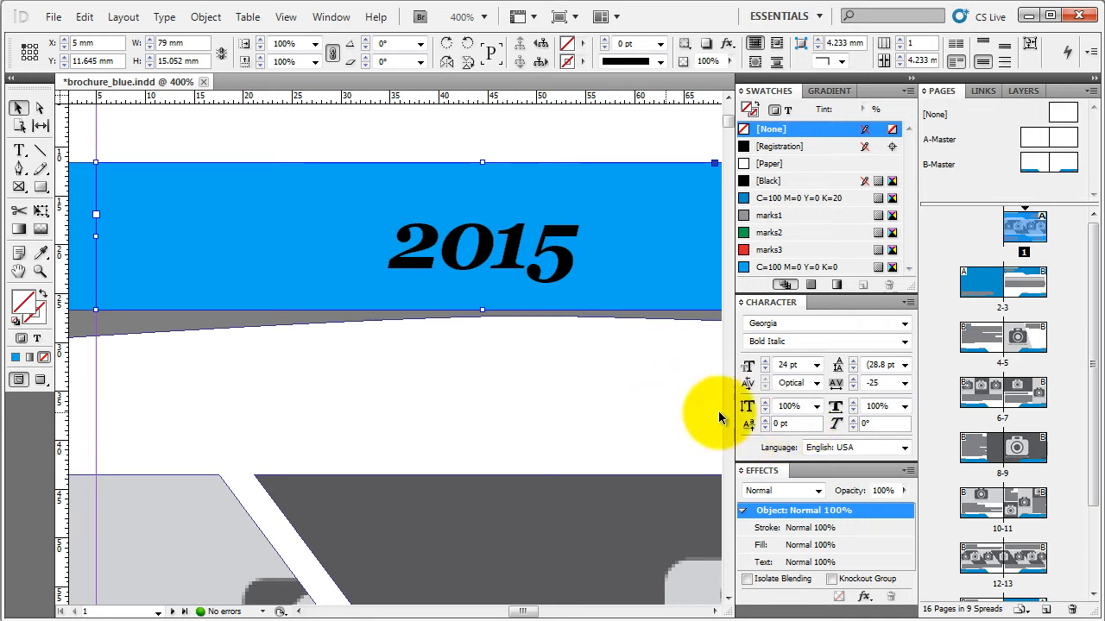
pyautogui.click(631, 414)
pyautogui.scroll(-2, 369, 392)
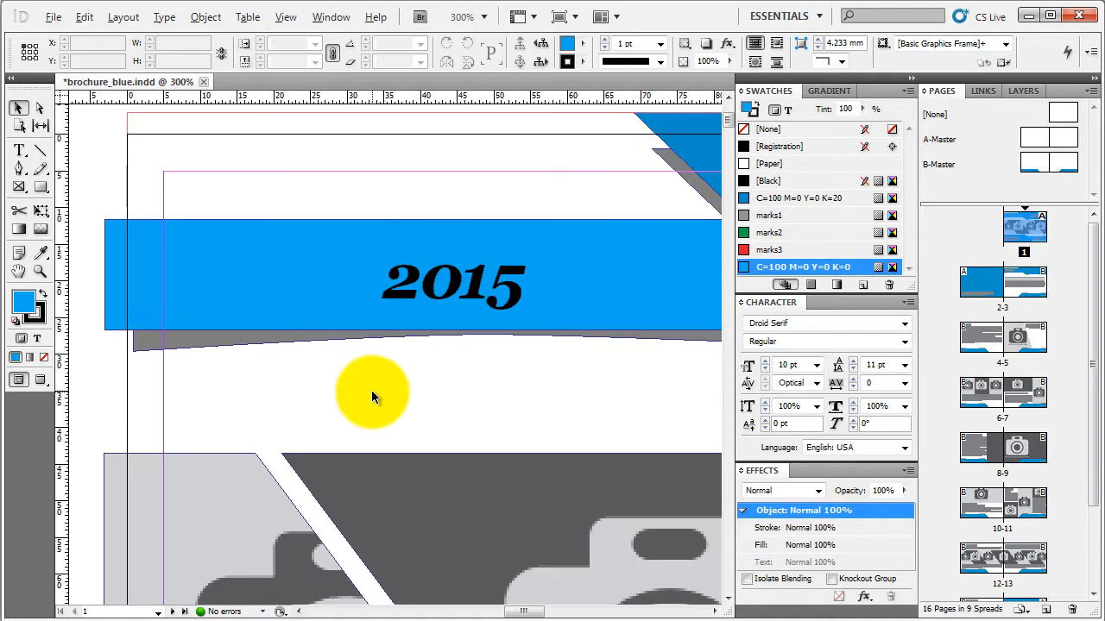
# - Try left paragraph alignment on the year 2015, restore centre alignment, and finish editing the text
pyautogui.scroll(1, 487, 392)
pyautogui.doubleClick(451, 293)
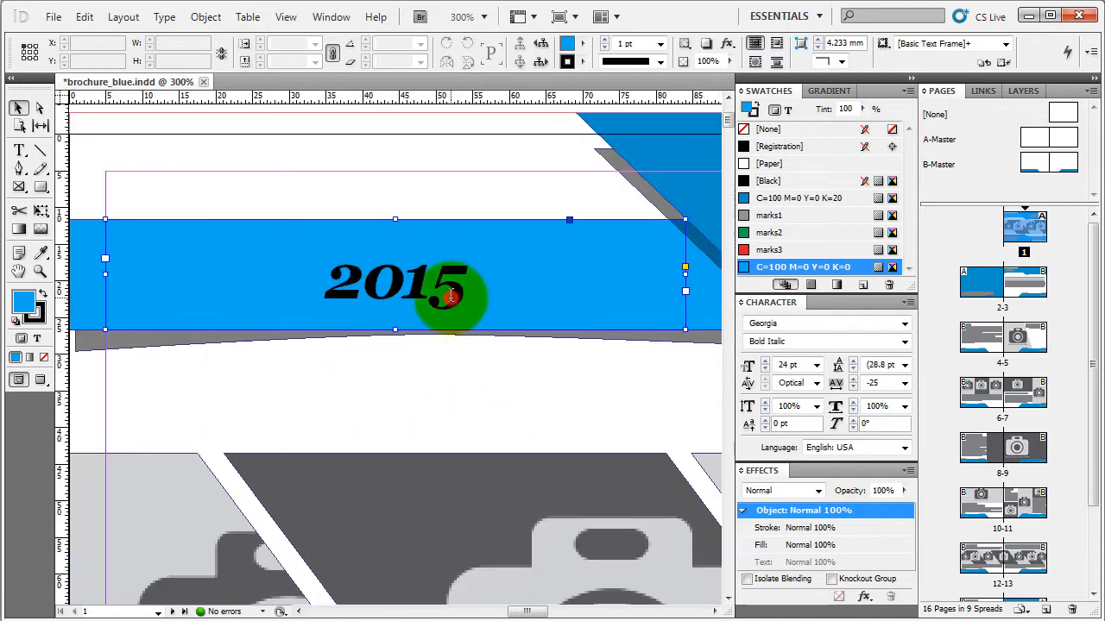
pyautogui.moveTo(296, 291); pyautogui.dragTo(511, 297)
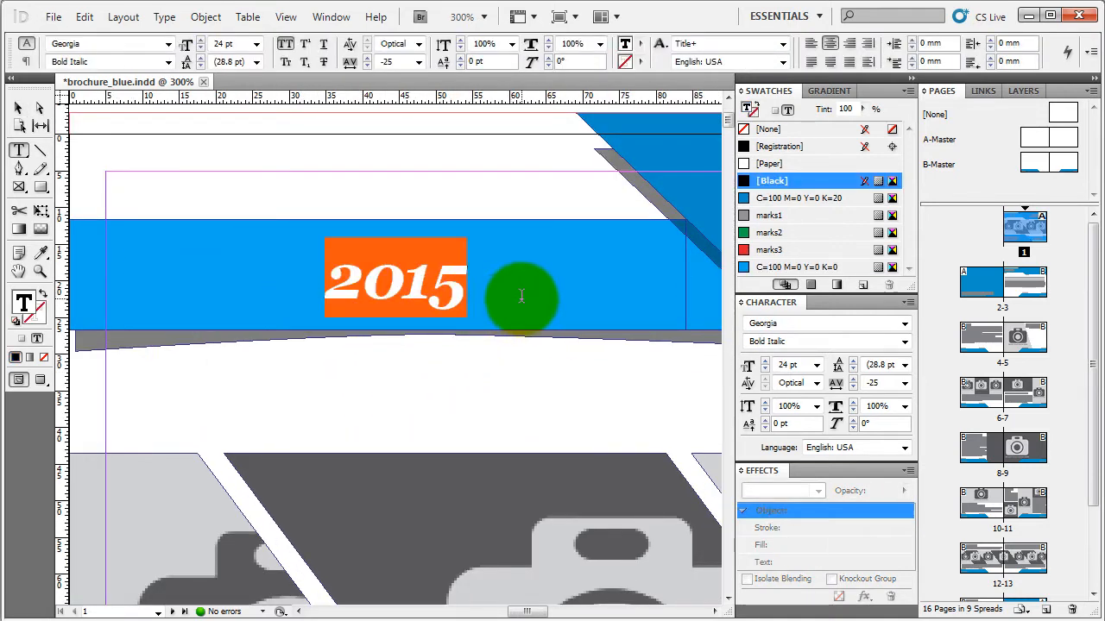
pyautogui.click(411, 275)
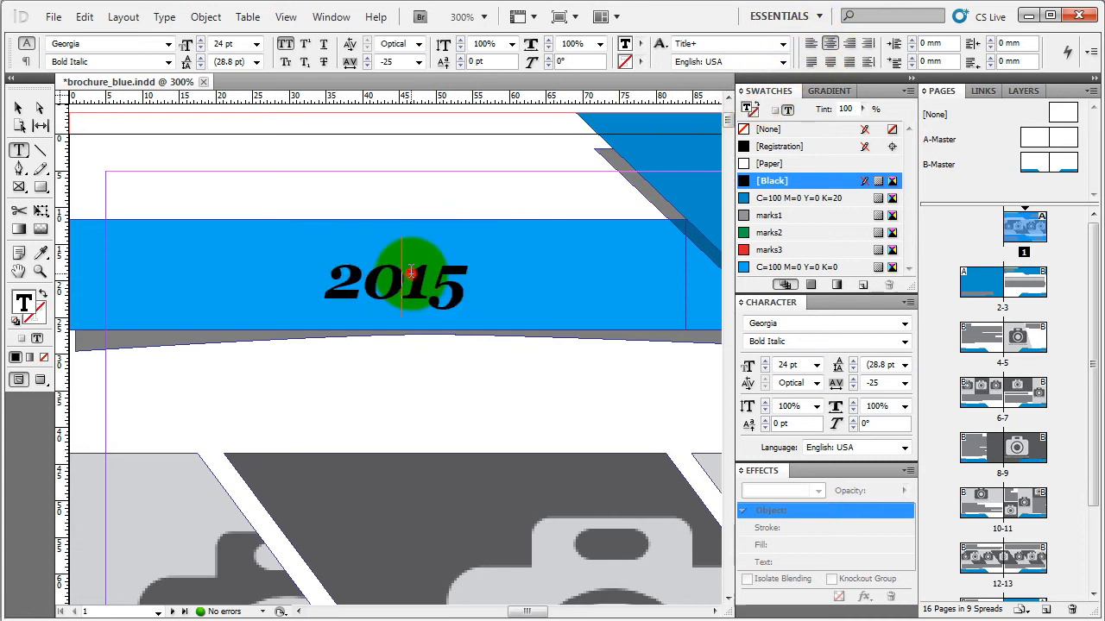
pyautogui.moveTo(321, 285); pyautogui.dragTo(469, 285)
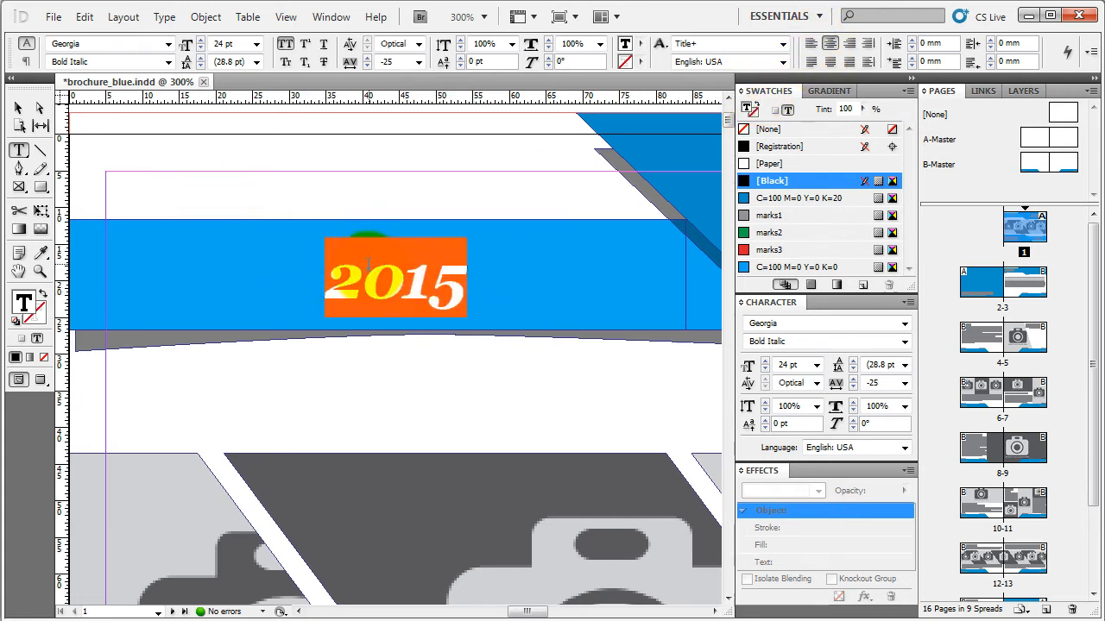
pyautogui.click(808, 43)
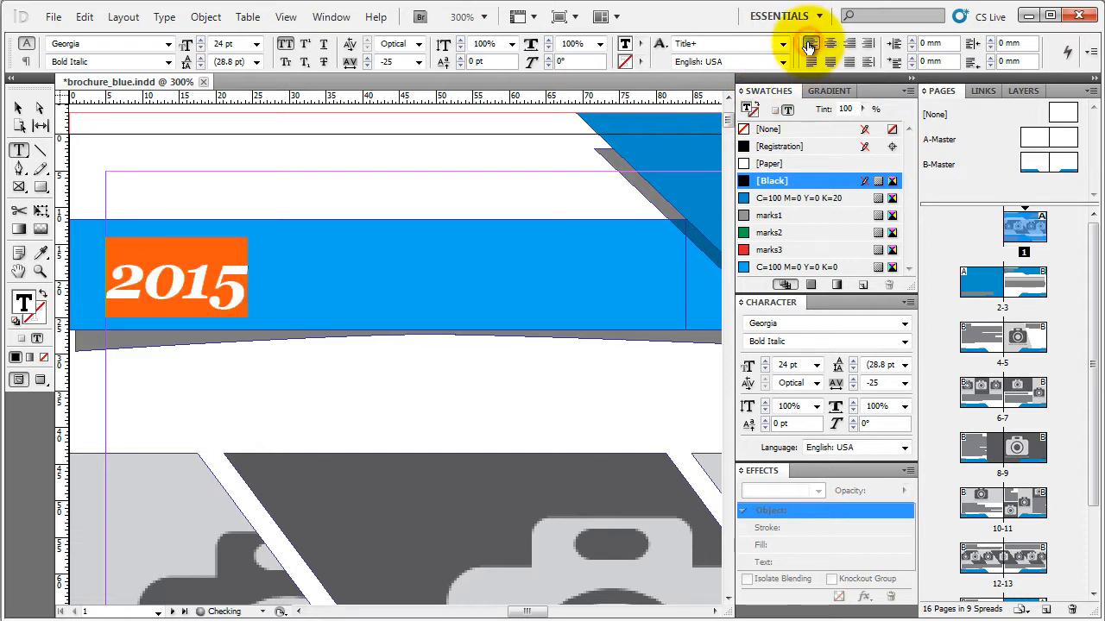
pyautogui.click(830, 44)
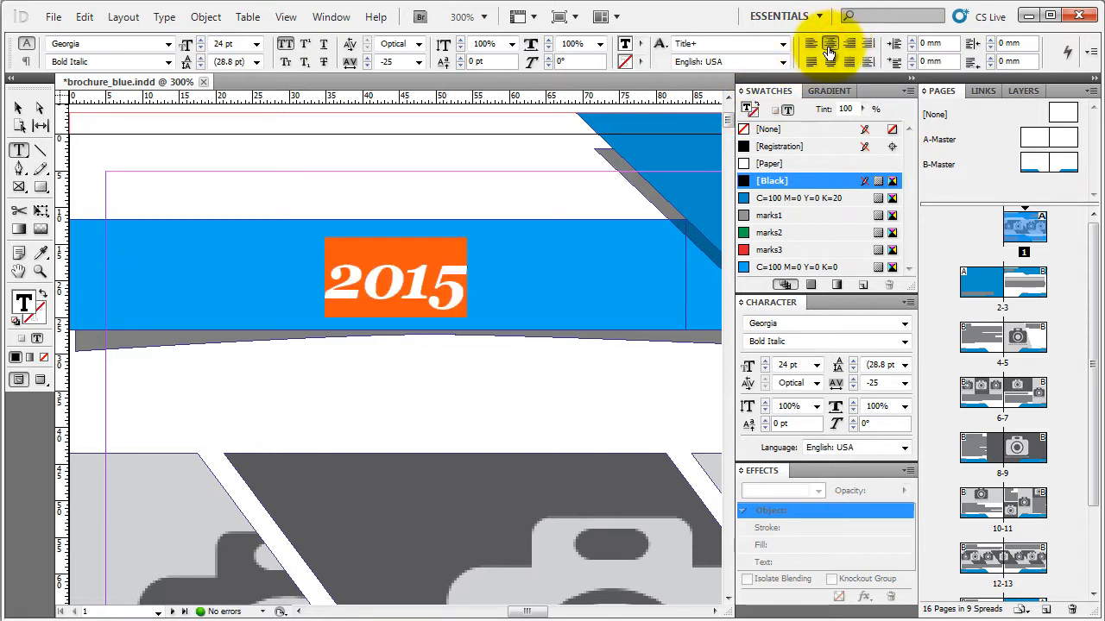
pyautogui.click(18, 109)
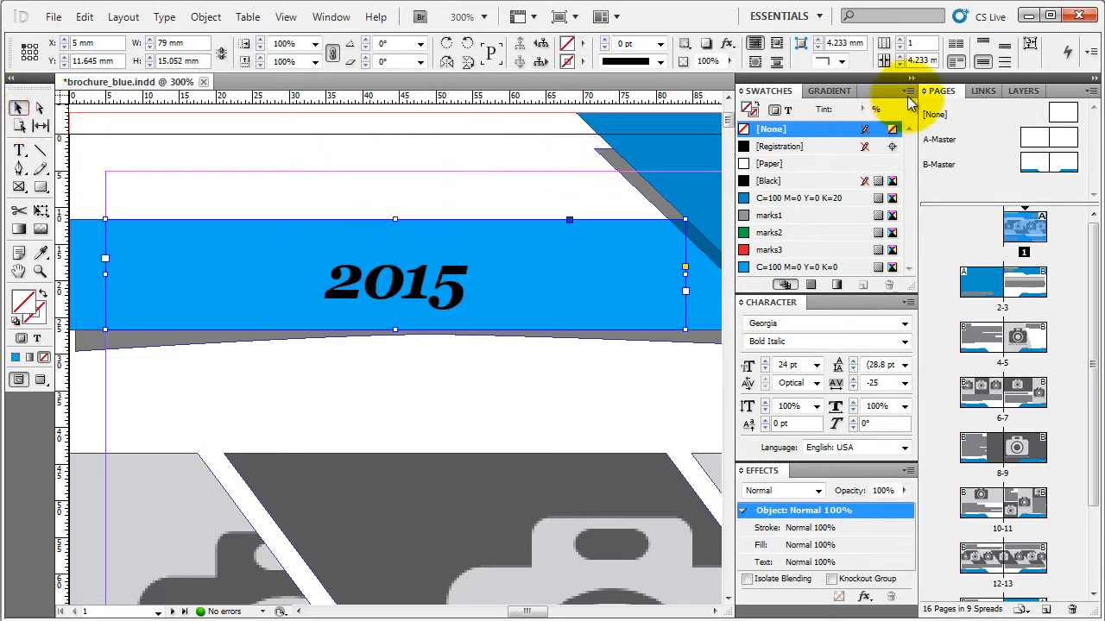
# - Try top and bottom vertical alignment in the 2015 text frame, restore vertical centring, and deselect the frame
pyautogui.click(981, 45)
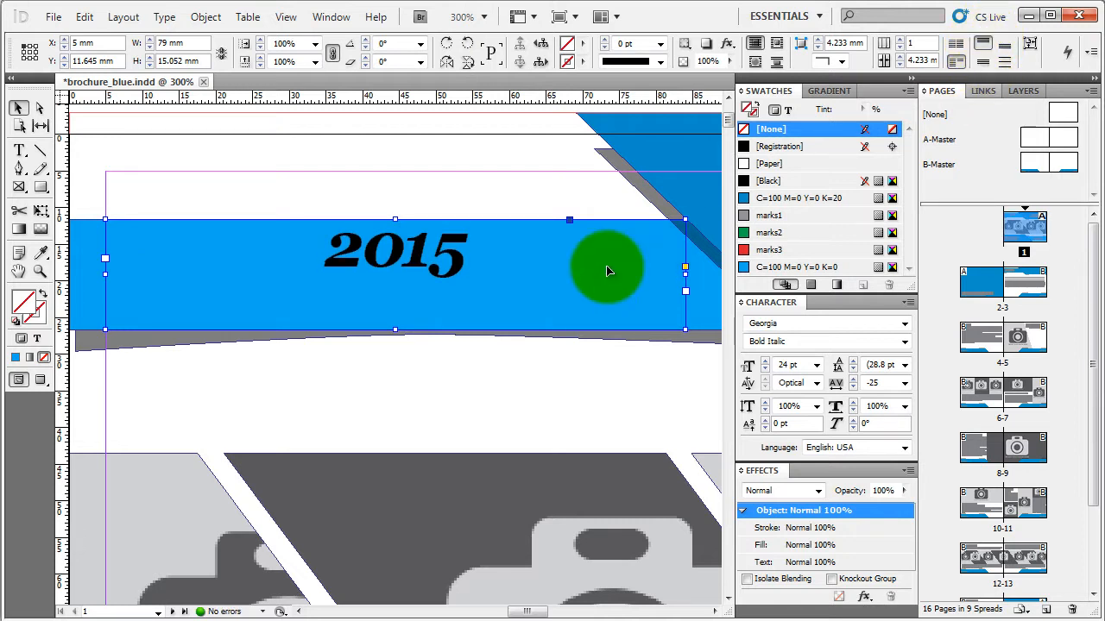
pyautogui.click(990, 44)
pyautogui.click(1004, 53)
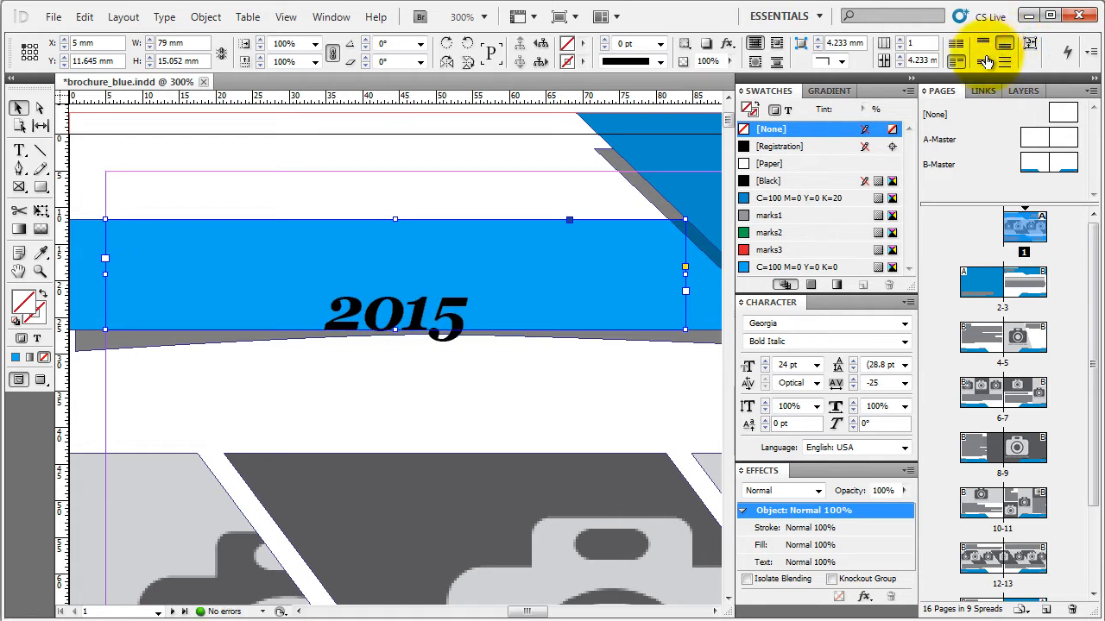
pyautogui.click(981, 44)
pyautogui.click(471, 170)
# - Review all brochure spreads from the cover to the back page, and examine the edited cover
pyautogui.scroll(-3, 367, 350)
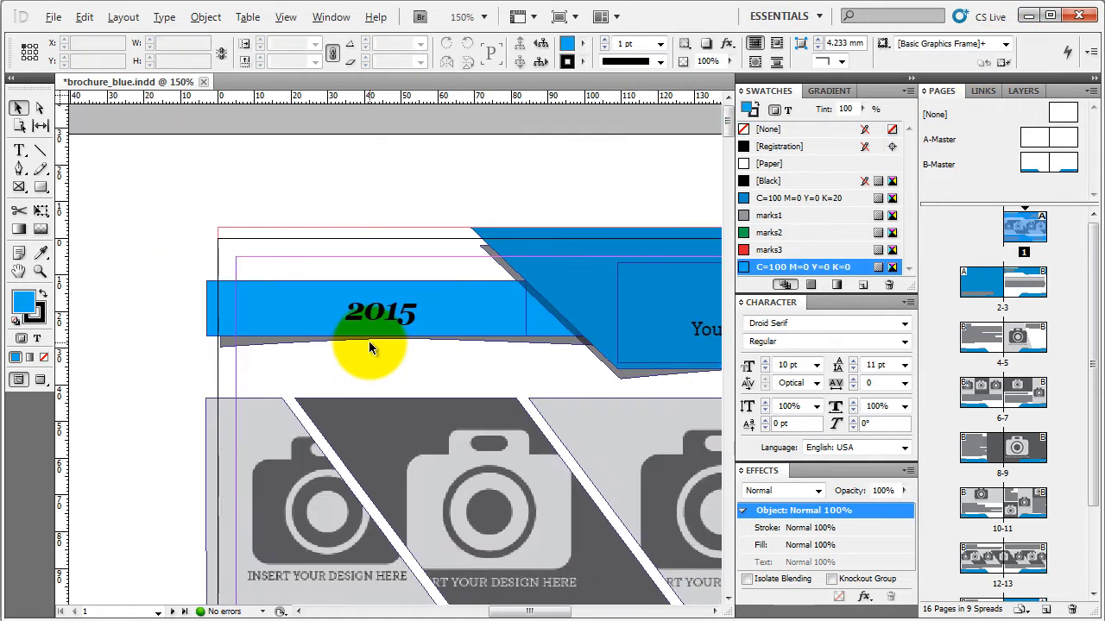
pyautogui.scroll(-5, 369, 345)
pyautogui.scroll(-1, 148, 447)
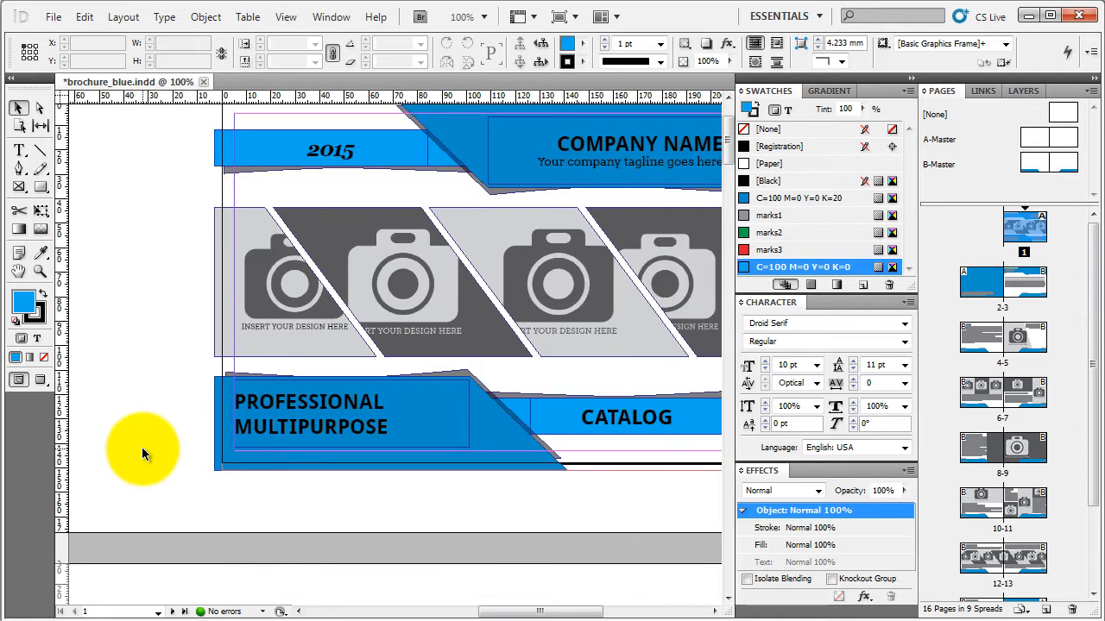
pyautogui.scroll(-1, 207, 432)
pyautogui.scroll(-4, 561, 395)
pyautogui.scroll(-8, 561, 390)
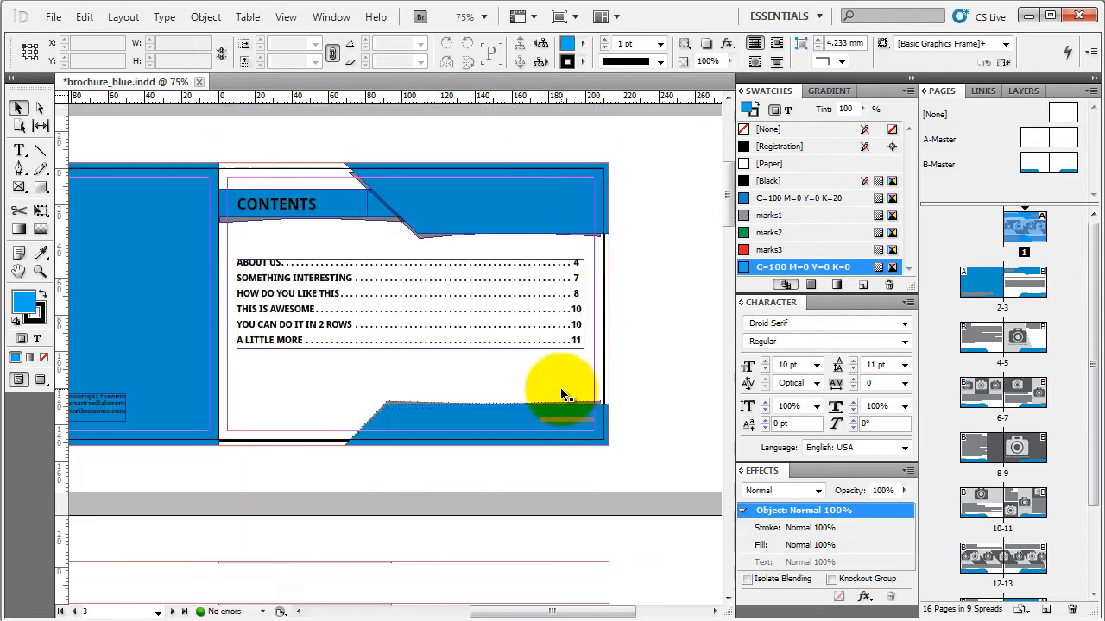
pyautogui.scroll(-1, 673, 401)
pyautogui.scroll(-1, 673, 401)
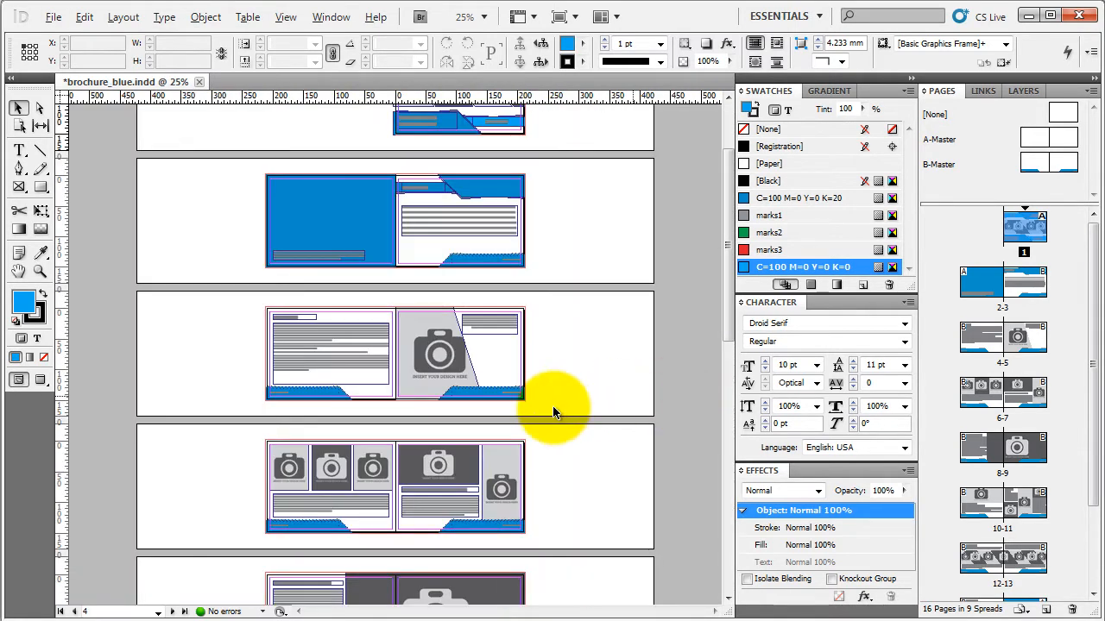
pyautogui.scroll(-6, 543, 410)
pyautogui.scroll(-1, 564, 429)
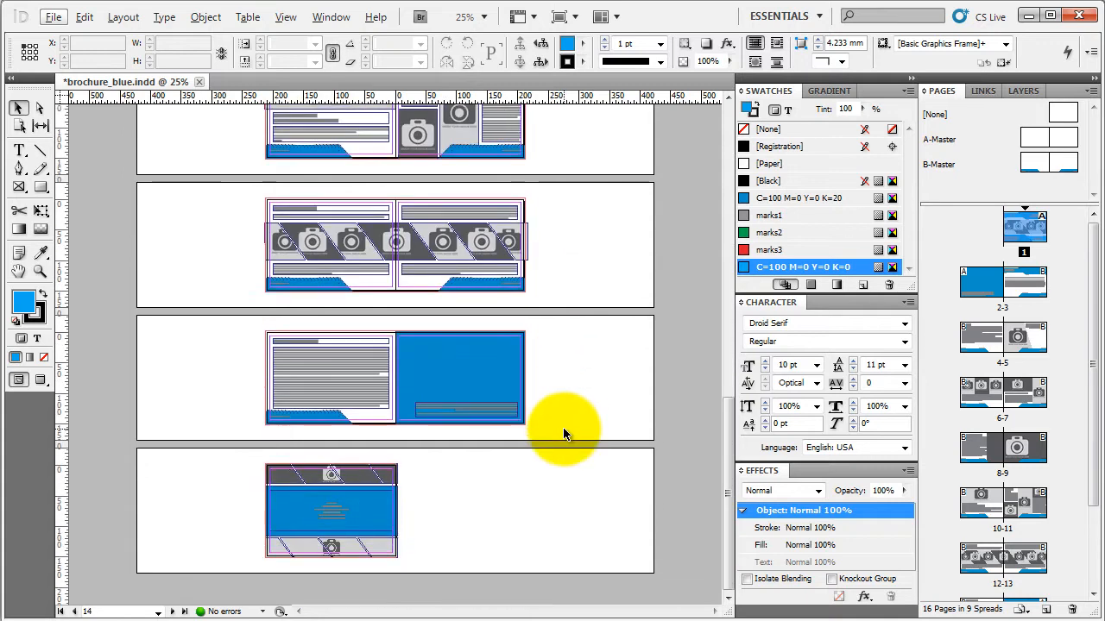
pyautogui.scroll(5, 564, 429)
pyautogui.scroll(1, 562, 427)
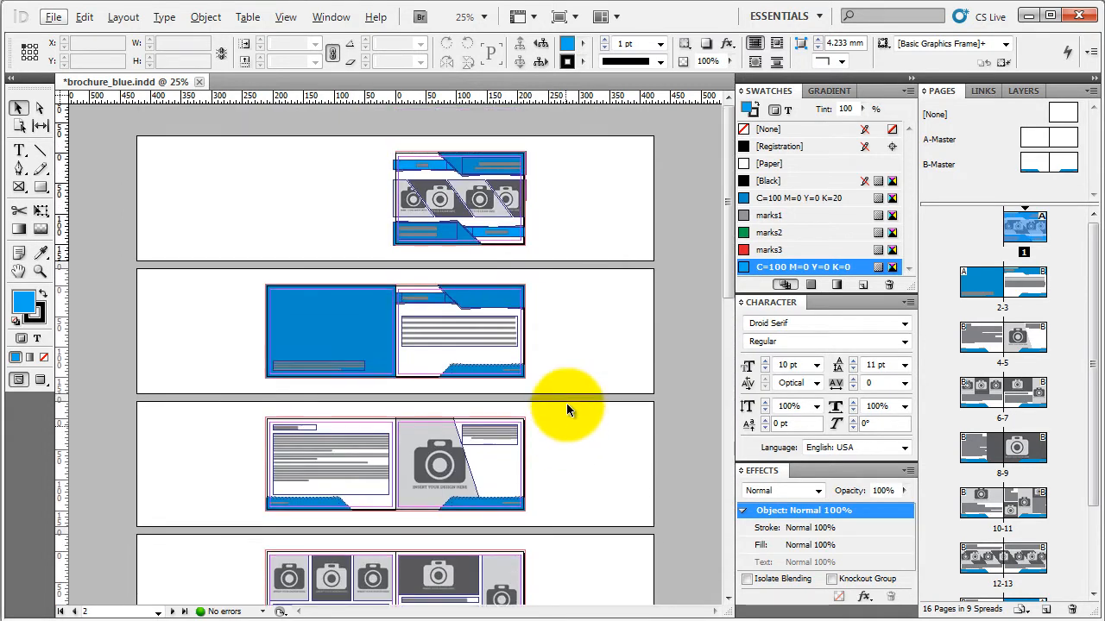
pyautogui.scroll(2, 567, 210)
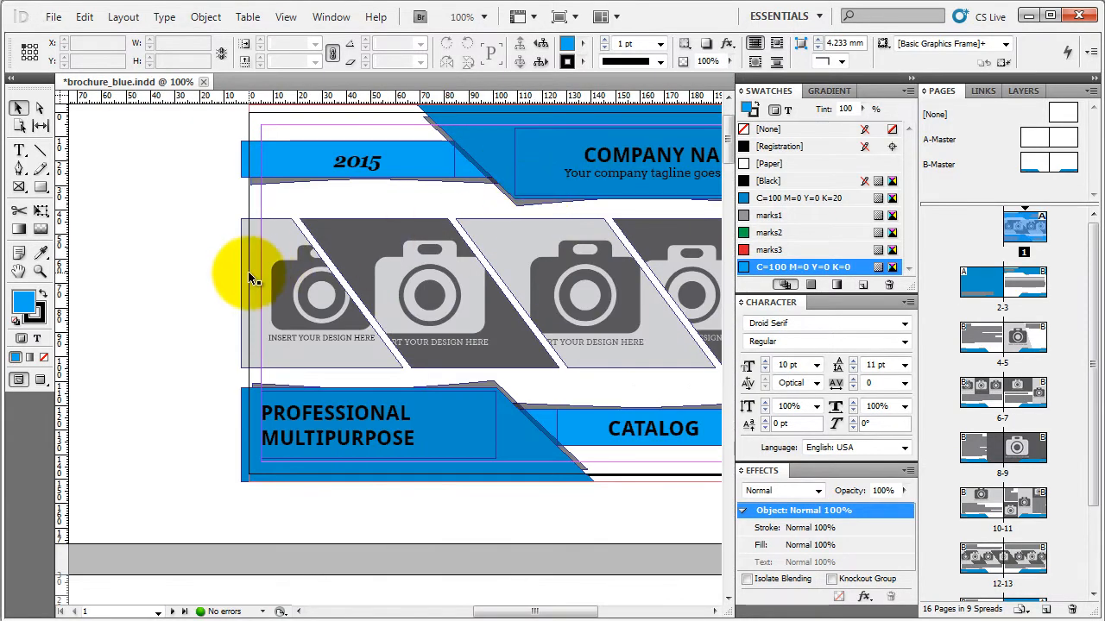
pyautogui.scroll(-1, 493, 276)
pyautogui.scroll(2, 395, 271)
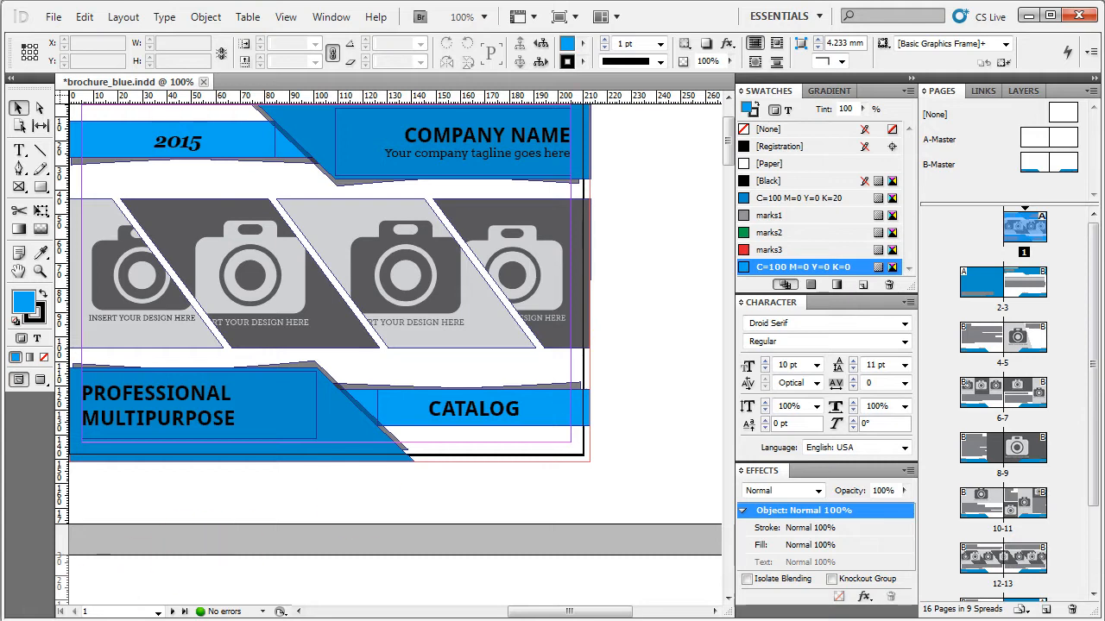
# - Switch to Windows Explorer, examine the placeholder images in the dummy_images folder, and return to the InDesign document
pyautogui.hotkey('alt', 'Tab')
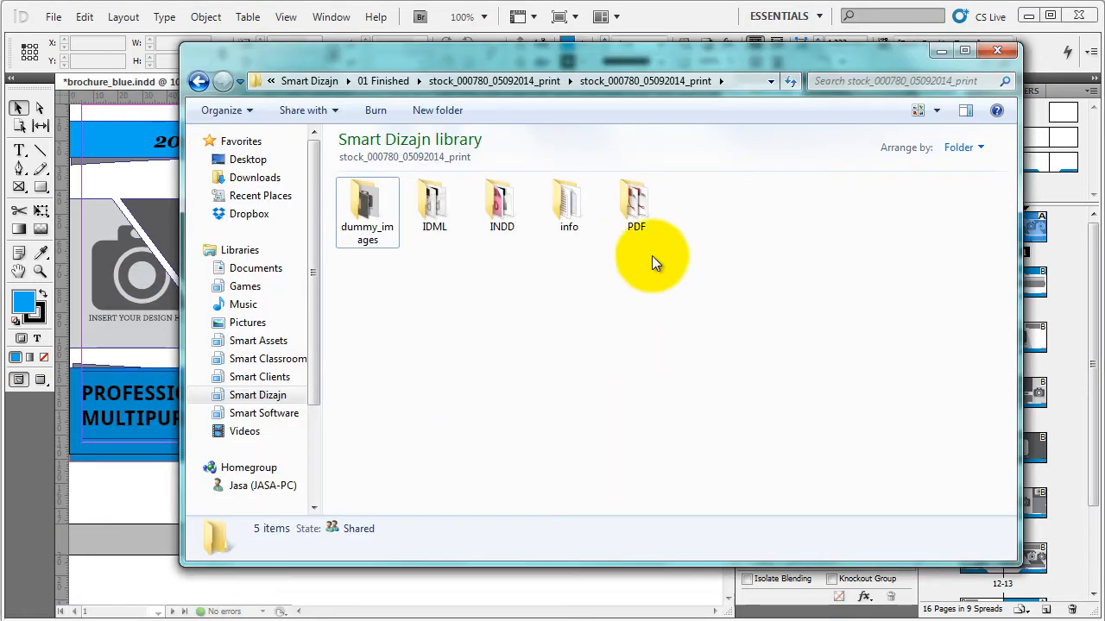
pyautogui.doubleClick(354, 211)
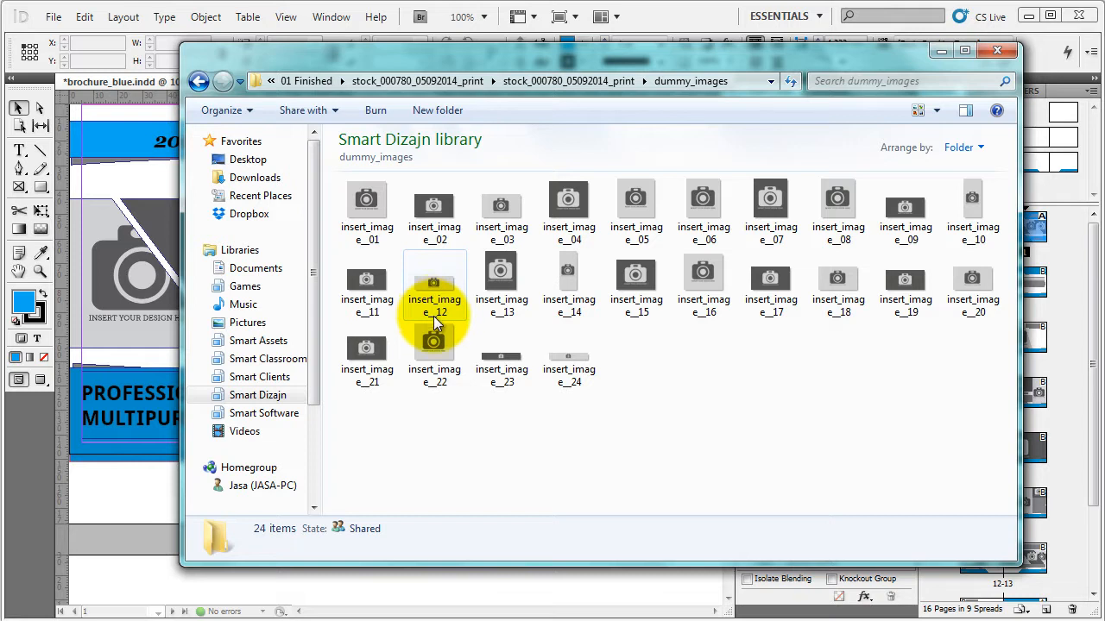
pyautogui.moveTo(433, 316)
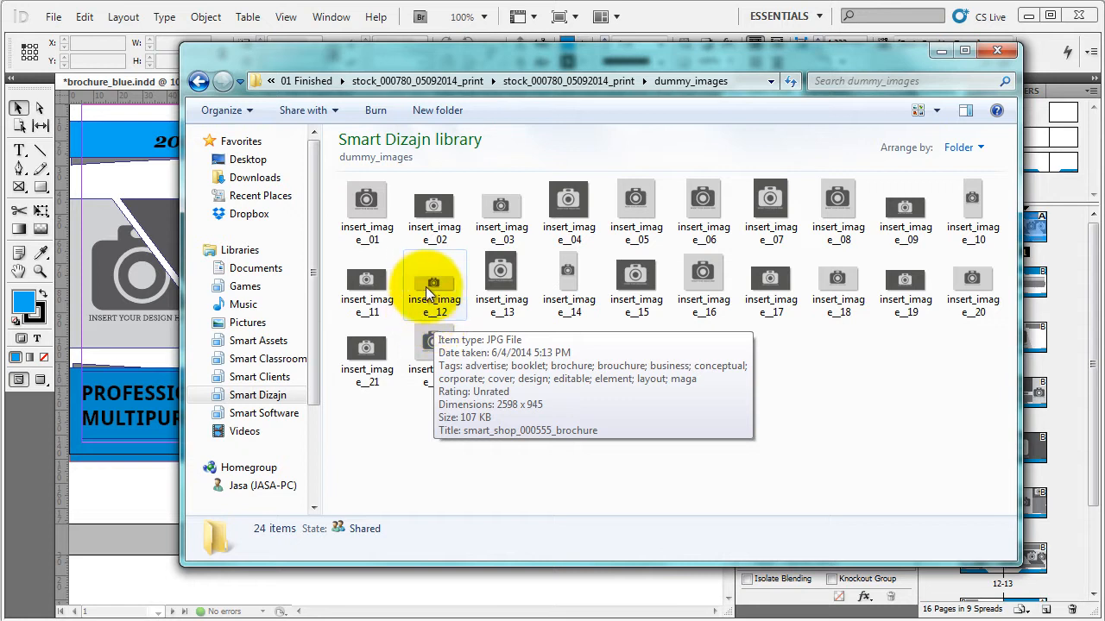
pyautogui.click(366, 203)
pyautogui.click(432, 204)
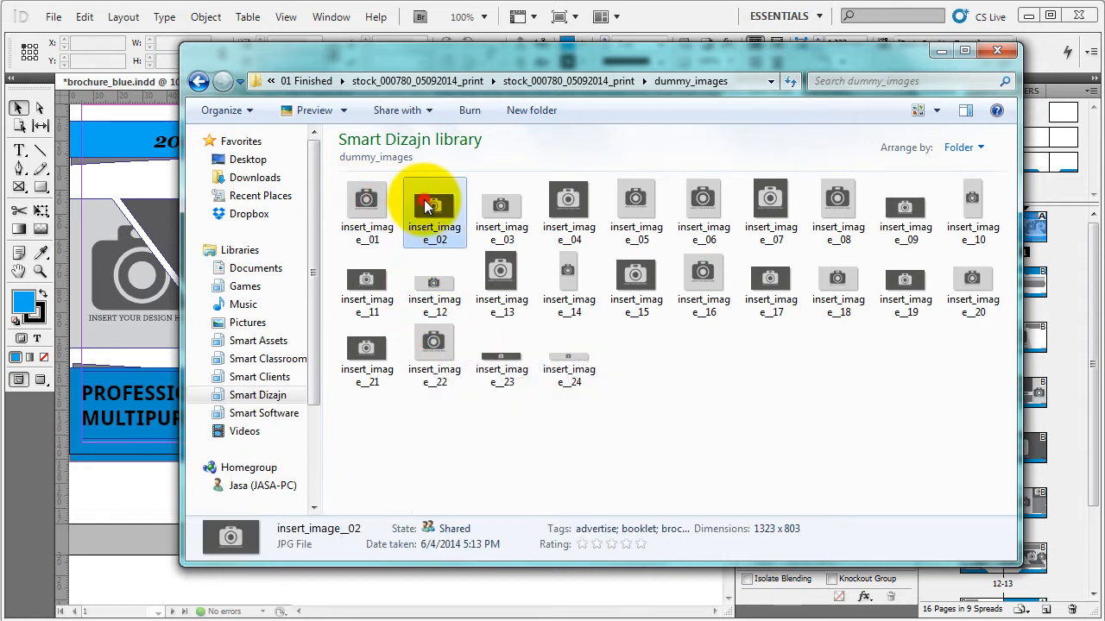
pyautogui.click(499, 204)
pyautogui.click(587, 201)
pyautogui.click(634, 201)
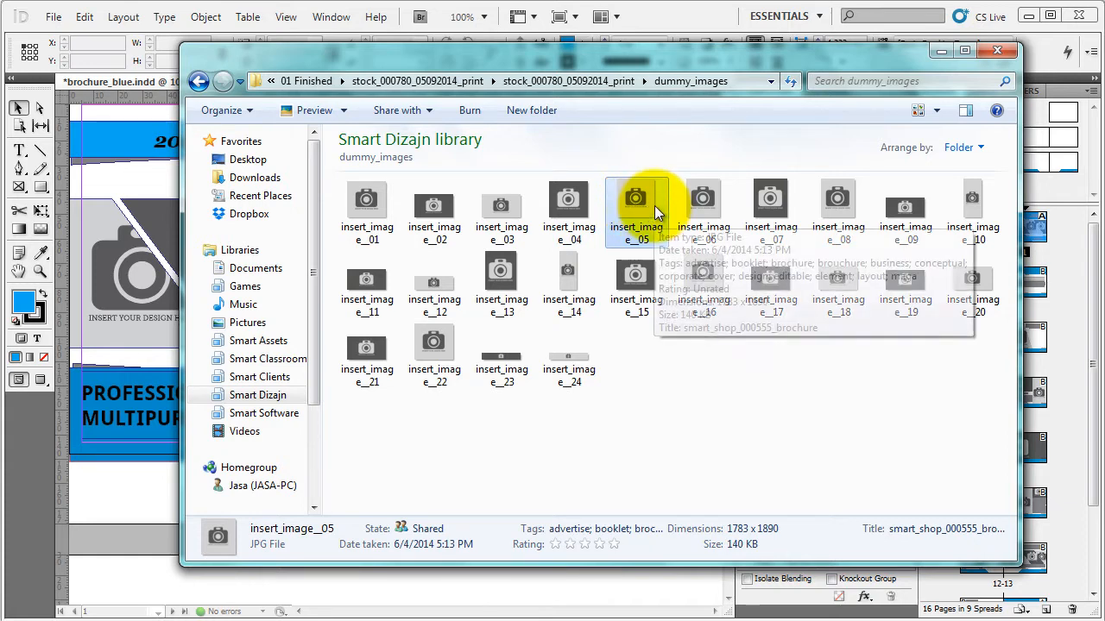
pyautogui.click(704, 200)
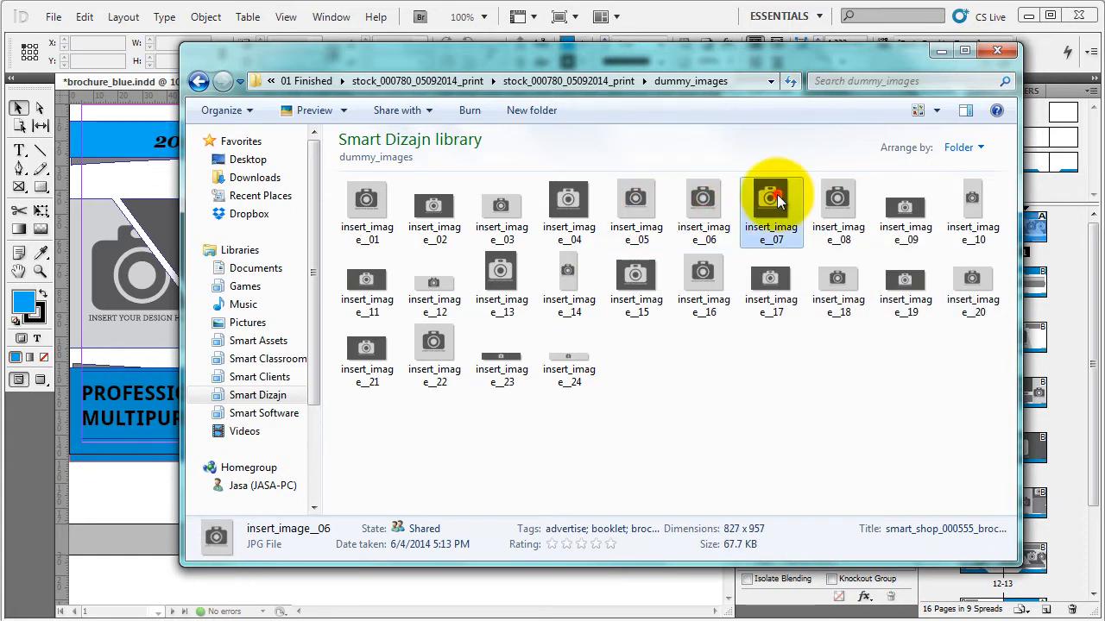
pyautogui.click(771, 199)
pyautogui.click(826, 202)
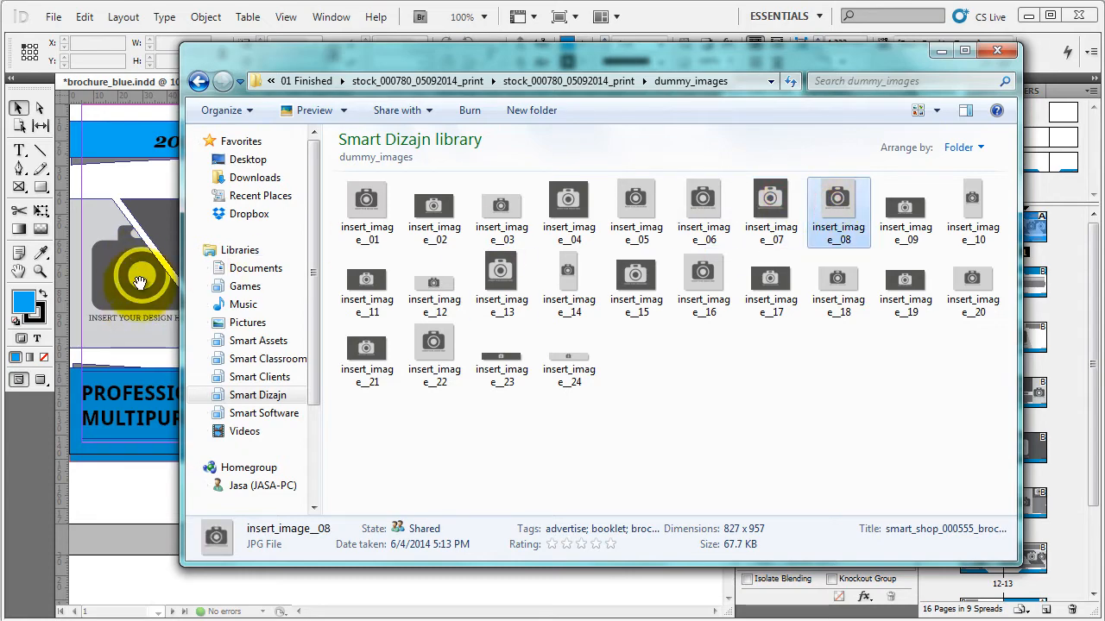
pyautogui.click(940, 51)
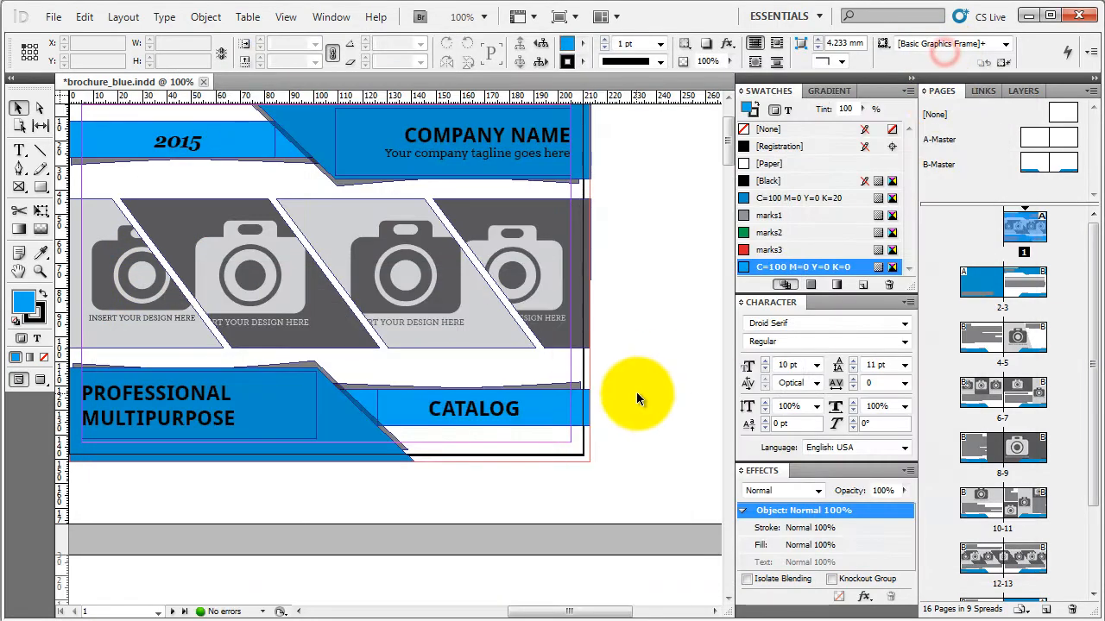
# - Show the document's image links and identify the files linked to the first and second cover images
pyautogui.moveTo(642, 394); pyautogui.dragTo(222, 365)
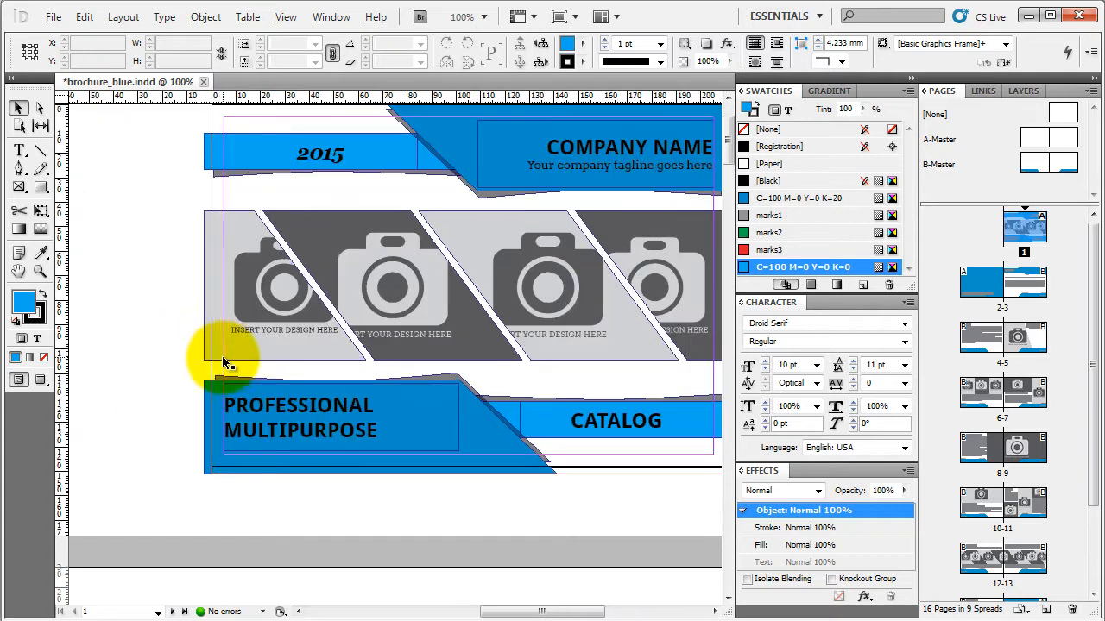
pyautogui.click(277, 284)
pyautogui.click(149, 285)
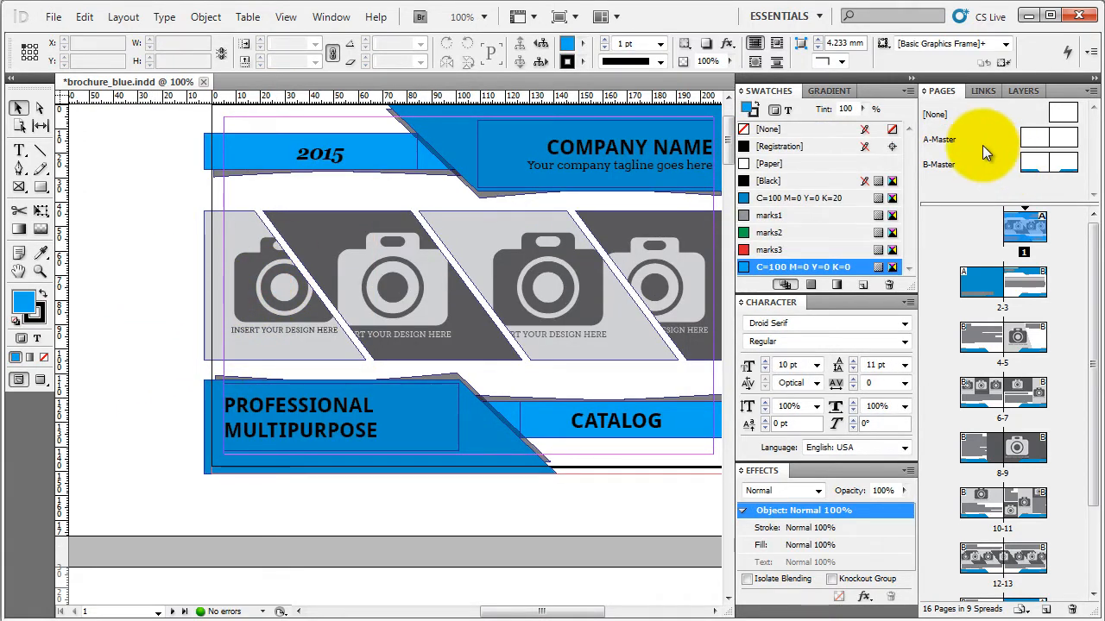
pyautogui.click(982, 91)
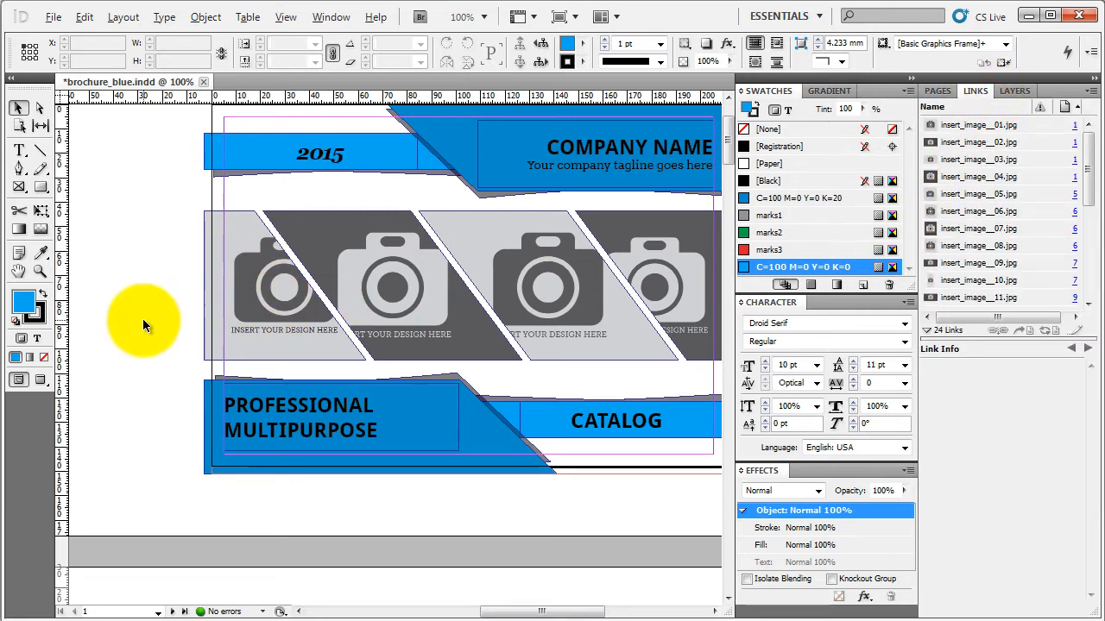
pyautogui.scroll(-1, 147, 320)
pyautogui.scroll(1, 169, 311)
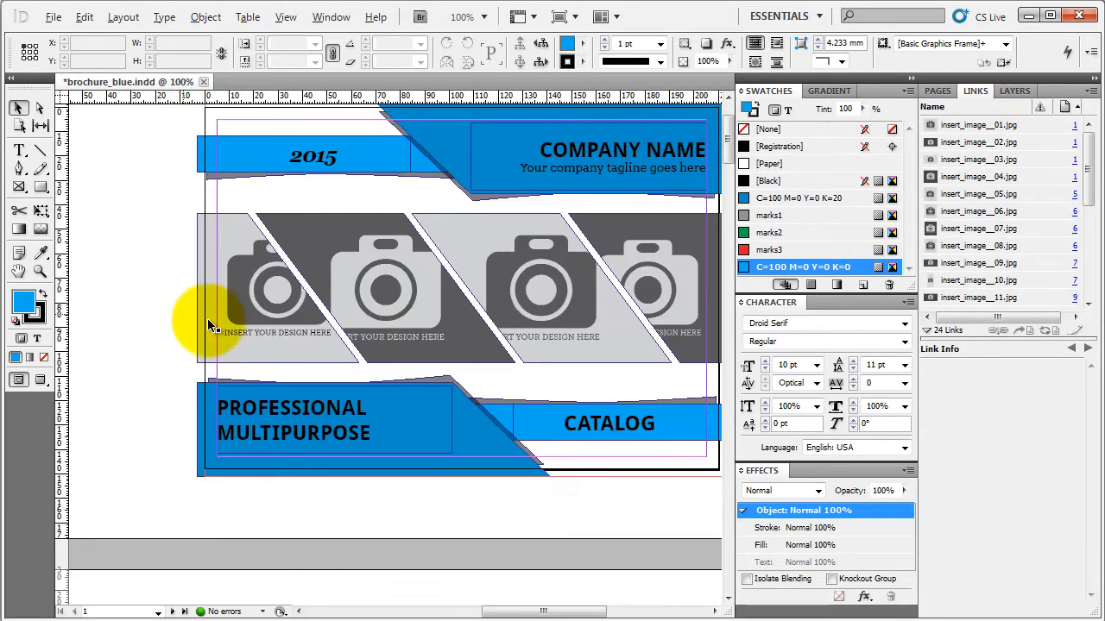
pyautogui.click(269, 290)
pyautogui.click(271, 290)
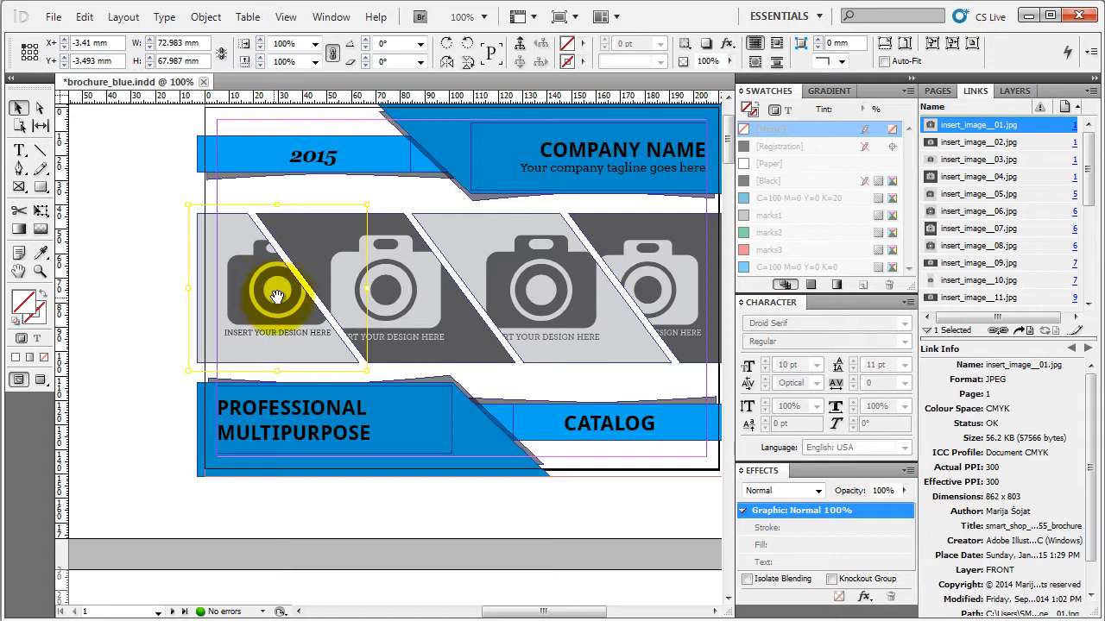
pyautogui.click(391, 291)
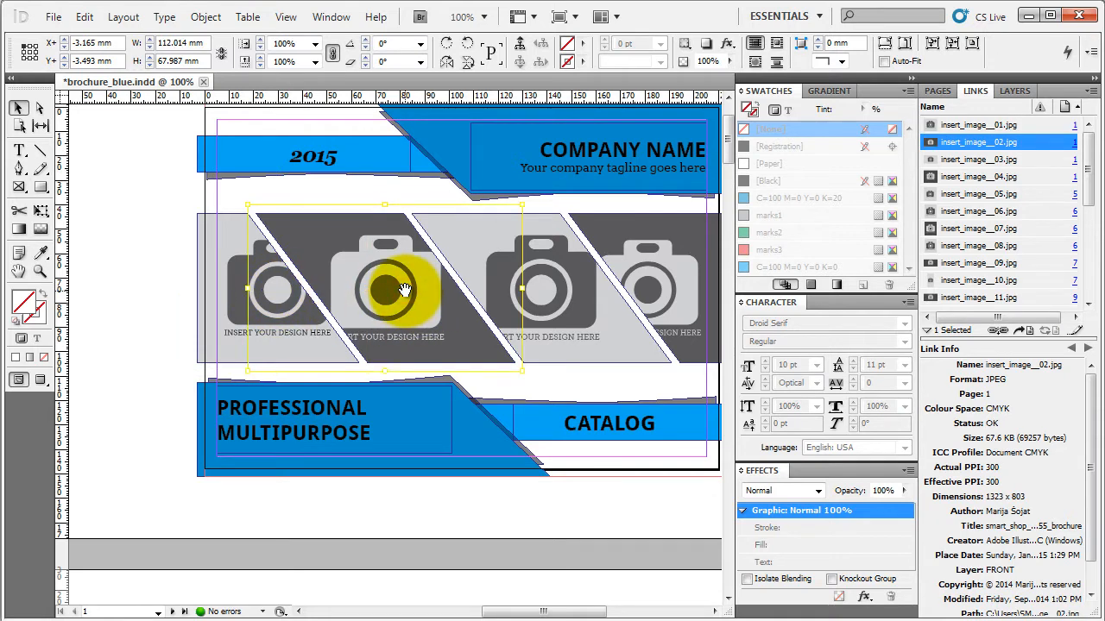
pyautogui.click(140, 220)
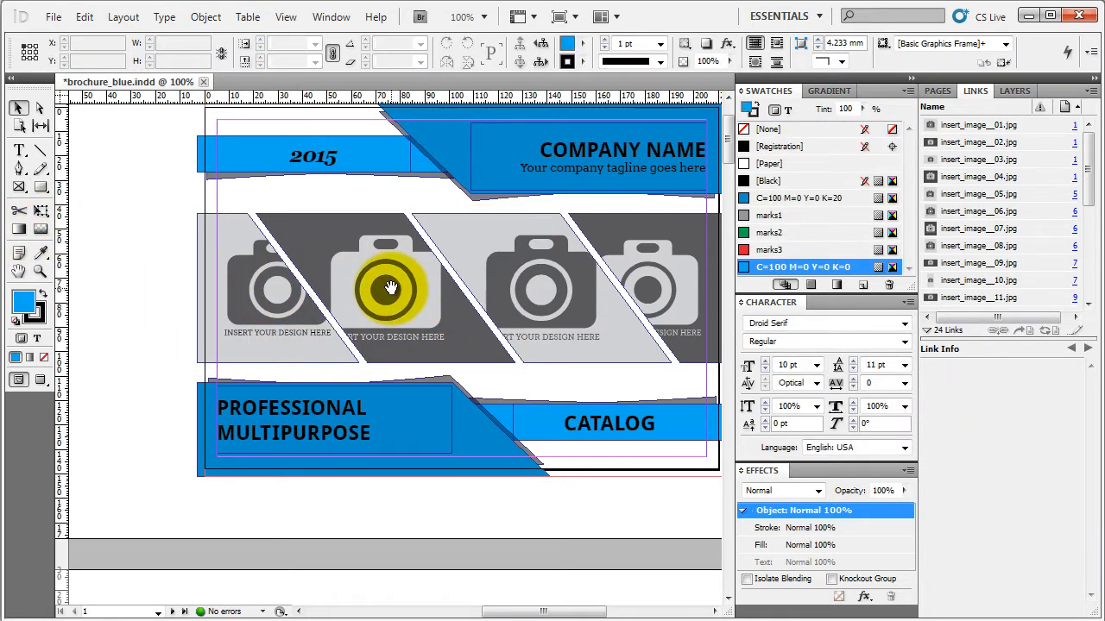
# - Replace the placeholder in the second cover frame with bmx-madness-model-female-black.jpg from the Dummy Clothing Line folder
pyautogui.click(392, 288)
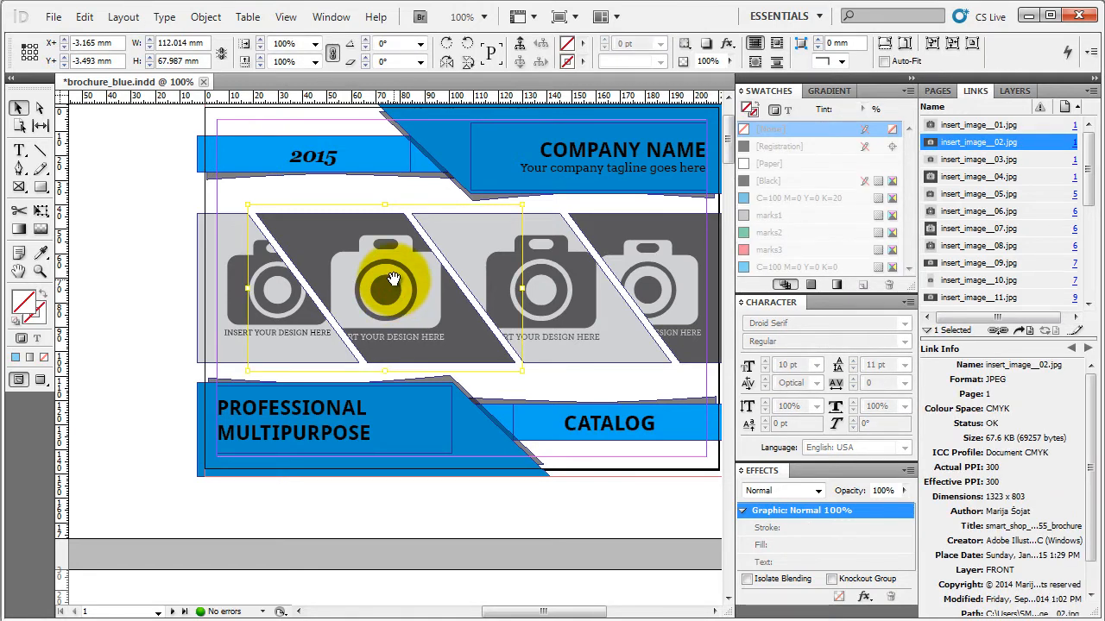
pyautogui.click(52, 17)
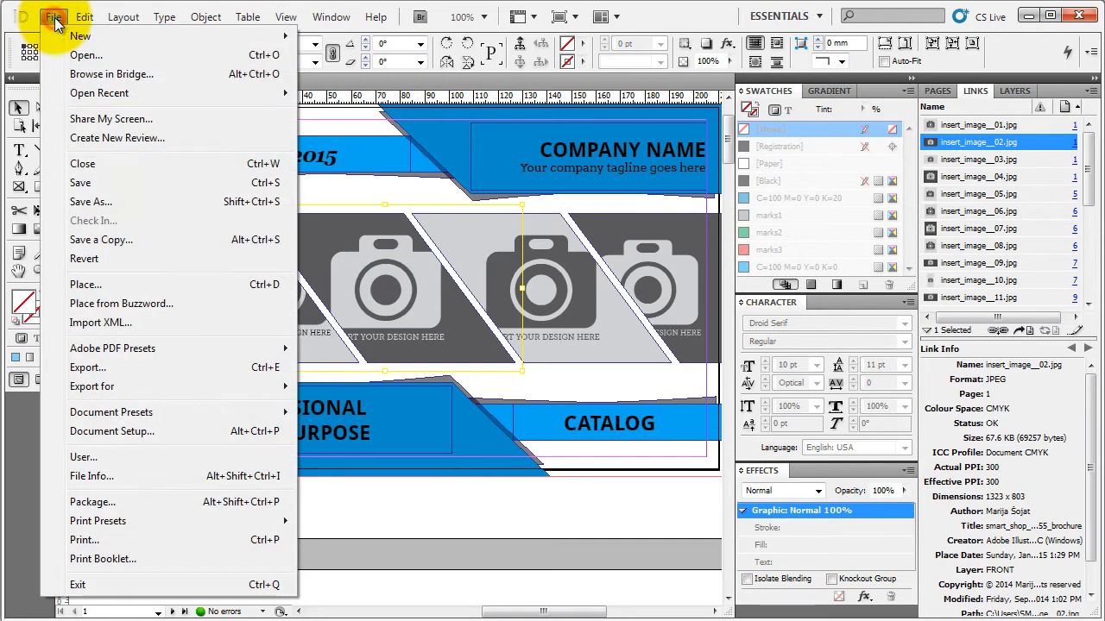
pyautogui.click(81, 284)
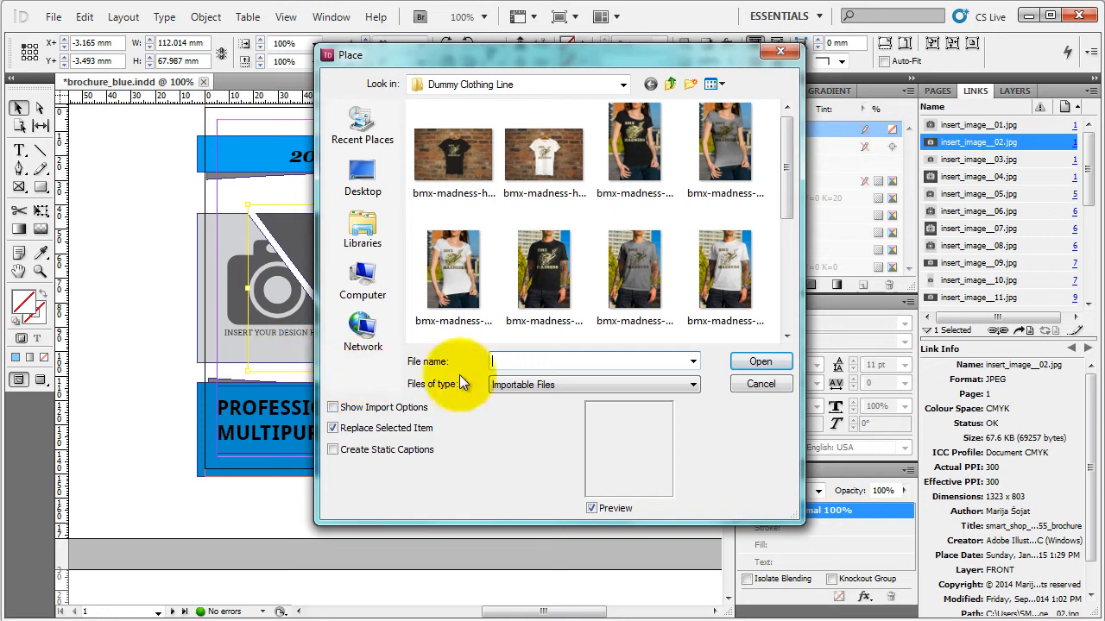
pyautogui.click(621, 146)
pyautogui.click(755, 362)
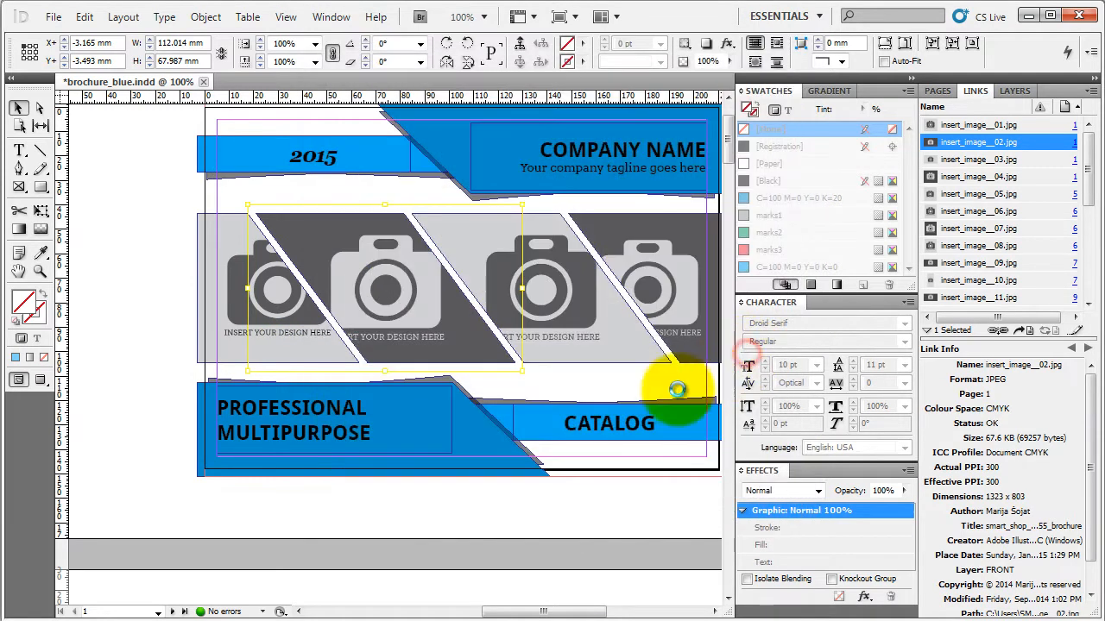
pyautogui.click(389, 317)
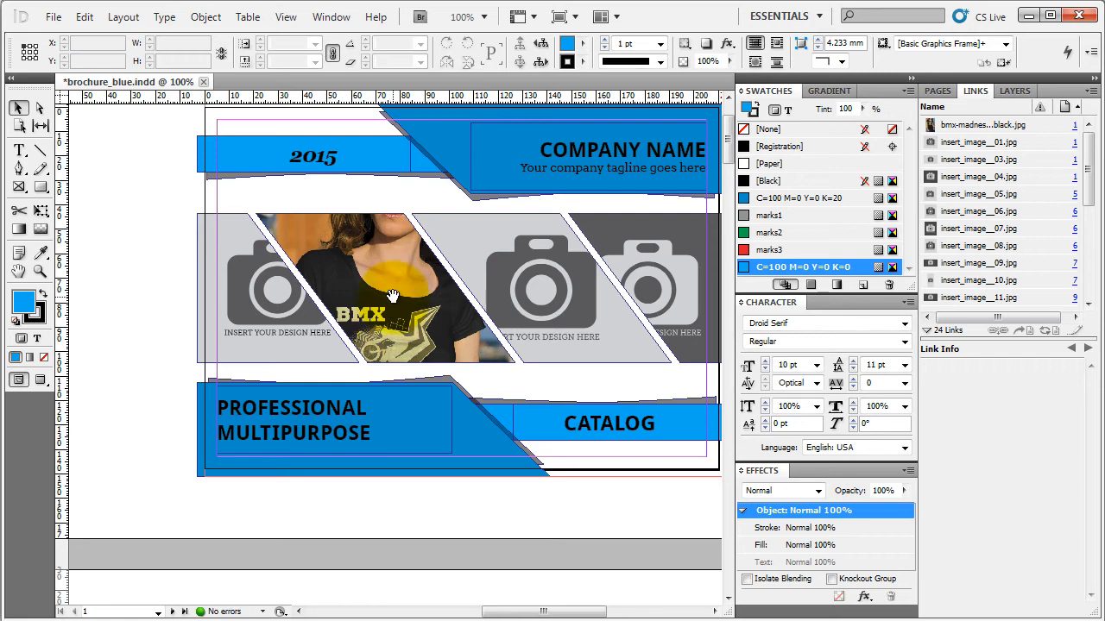
# - Fit the T-shirt photo proportionally to fill the second cover frame, and move it down to centre the shirt print
pyautogui.click(394, 296)
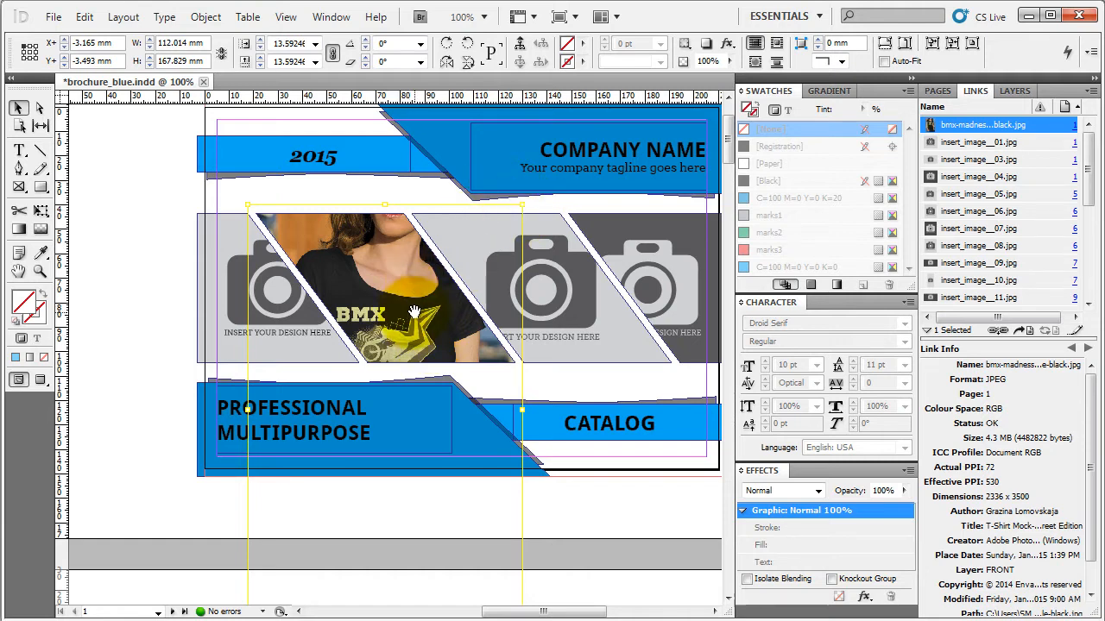
pyautogui.click(884, 47)
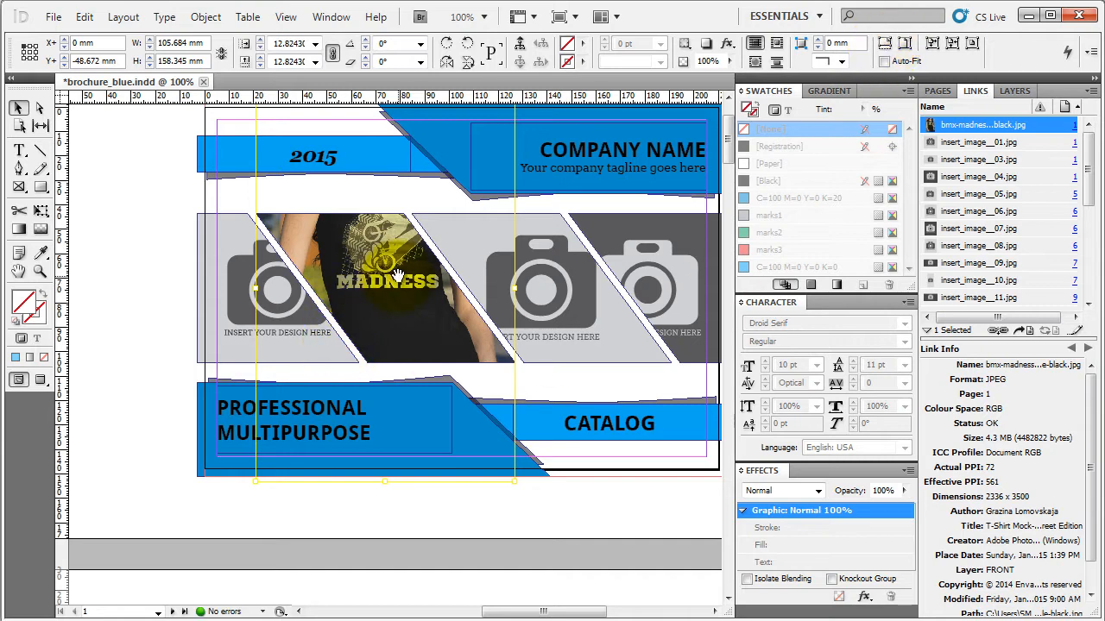
pyautogui.moveTo(402, 275); pyautogui.dragTo(405, 335)
pyautogui.click(120, 223)
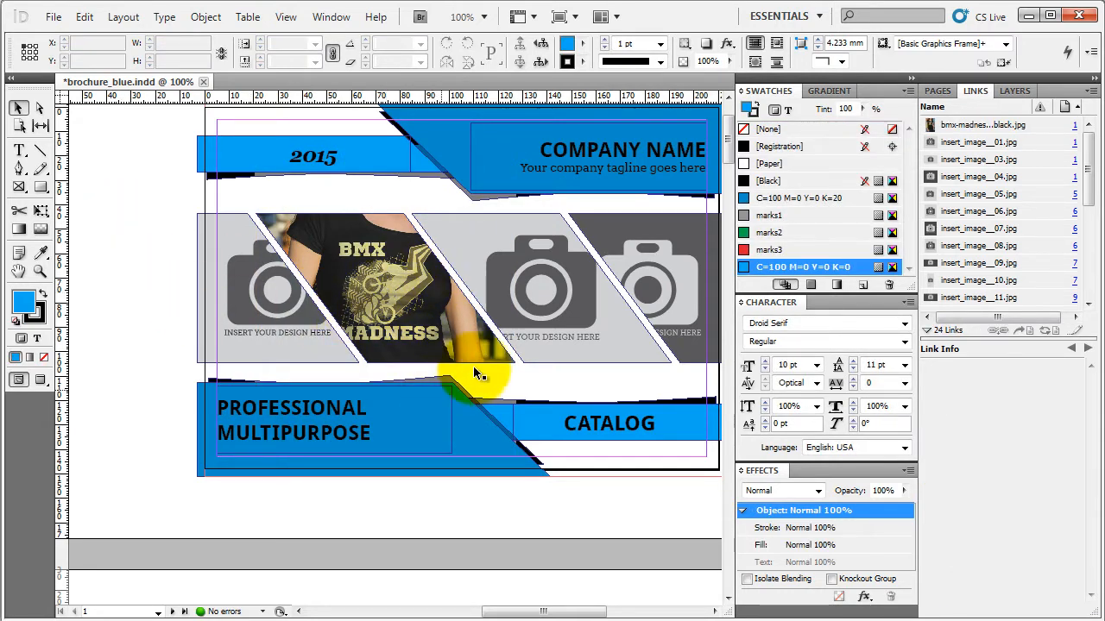
# - Identify the file linked to the third cover image and inspect the link information of insert_image__01.jpg
pyautogui.click(536, 288)
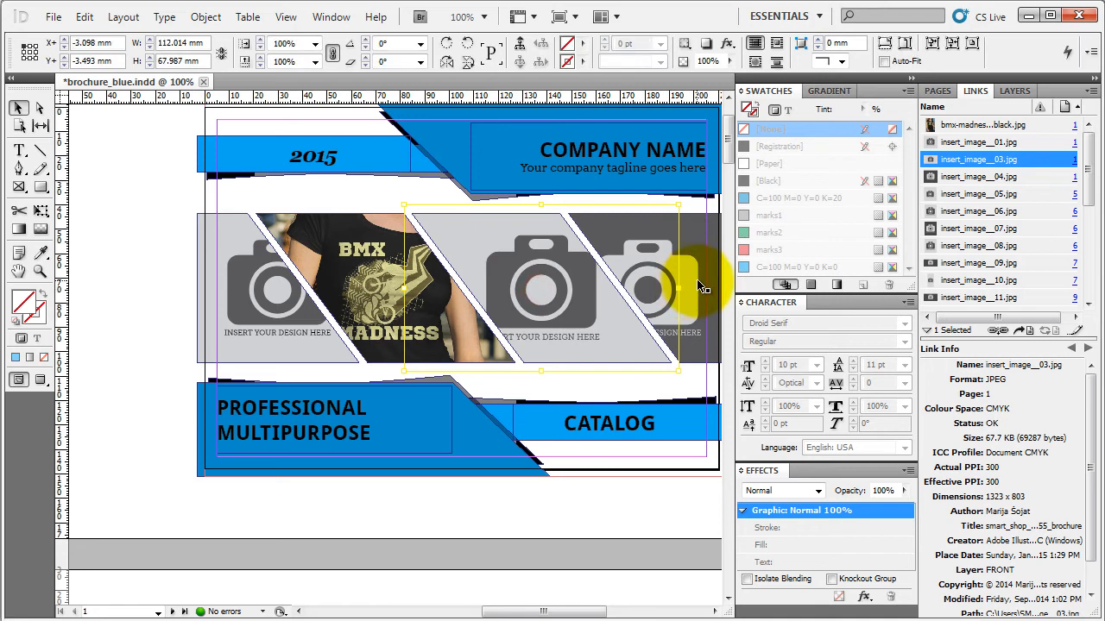
pyautogui.click(165, 253)
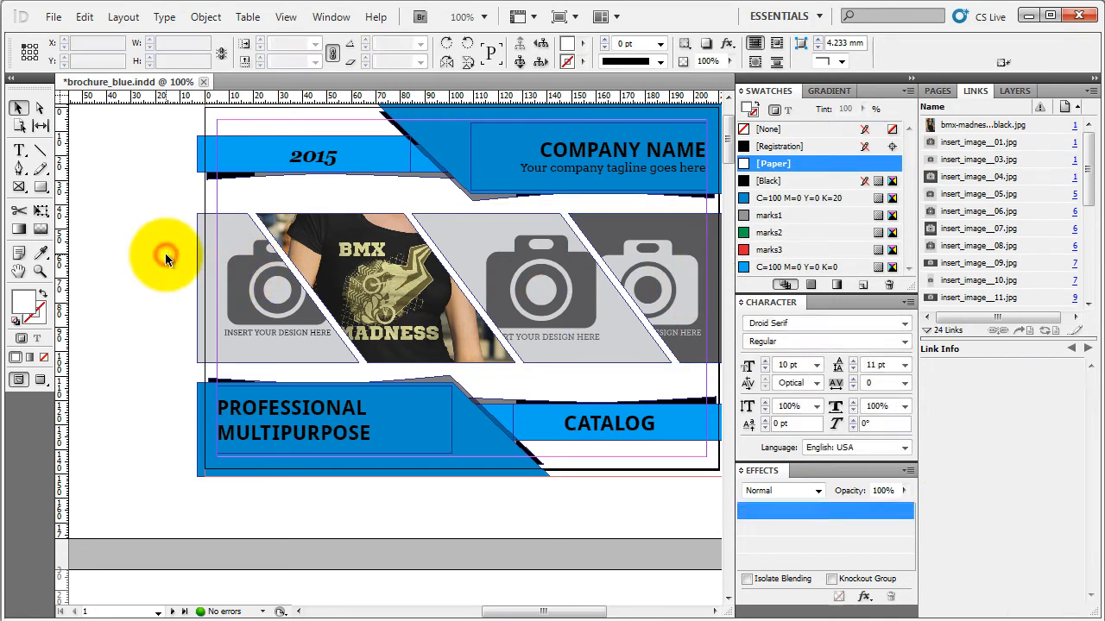
pyautogui.click(993, 143)
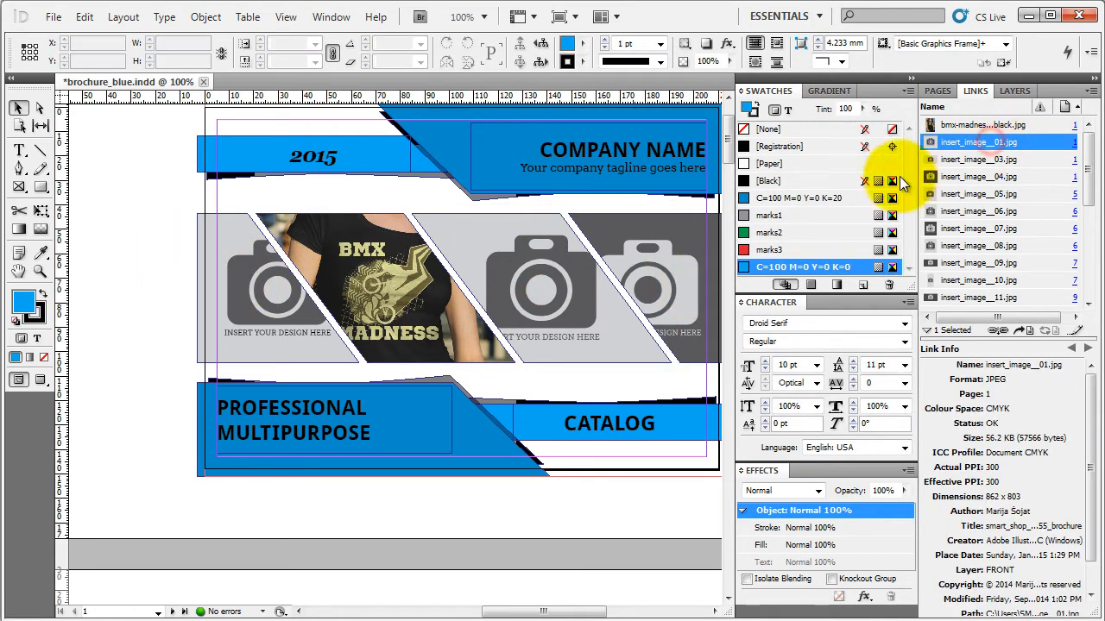
# - Relink the black T-shirt photo to the female model's white T-shirt photo in the Dummy Clothing Line folder
pyautogui.click(984, 126)
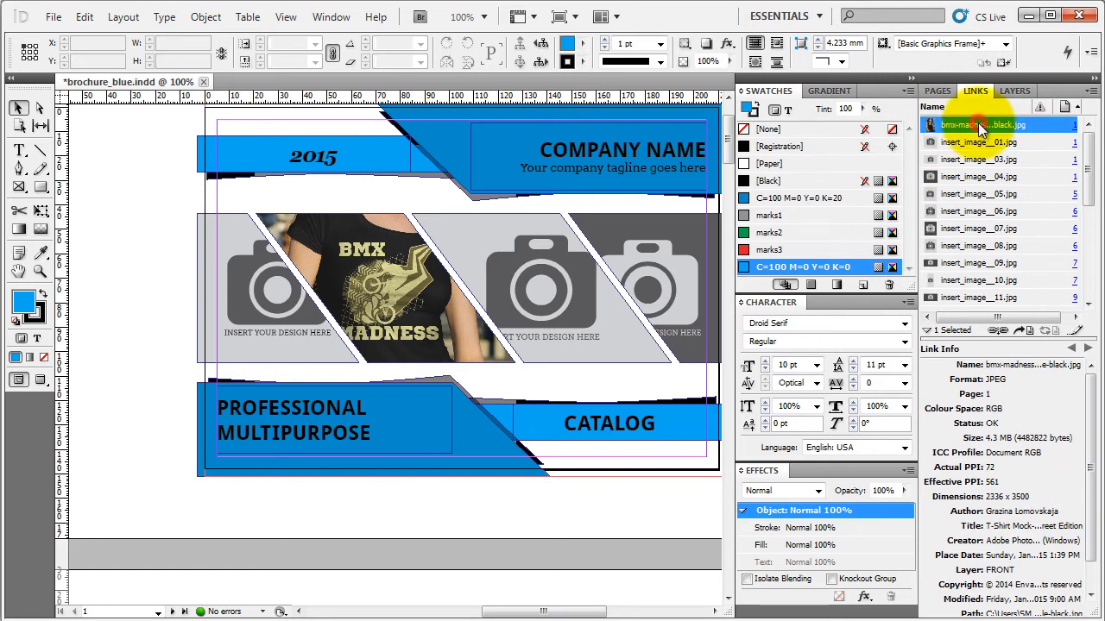
pyautogui.rightClick(999, 126)
pyautogui.click(1006, 136)
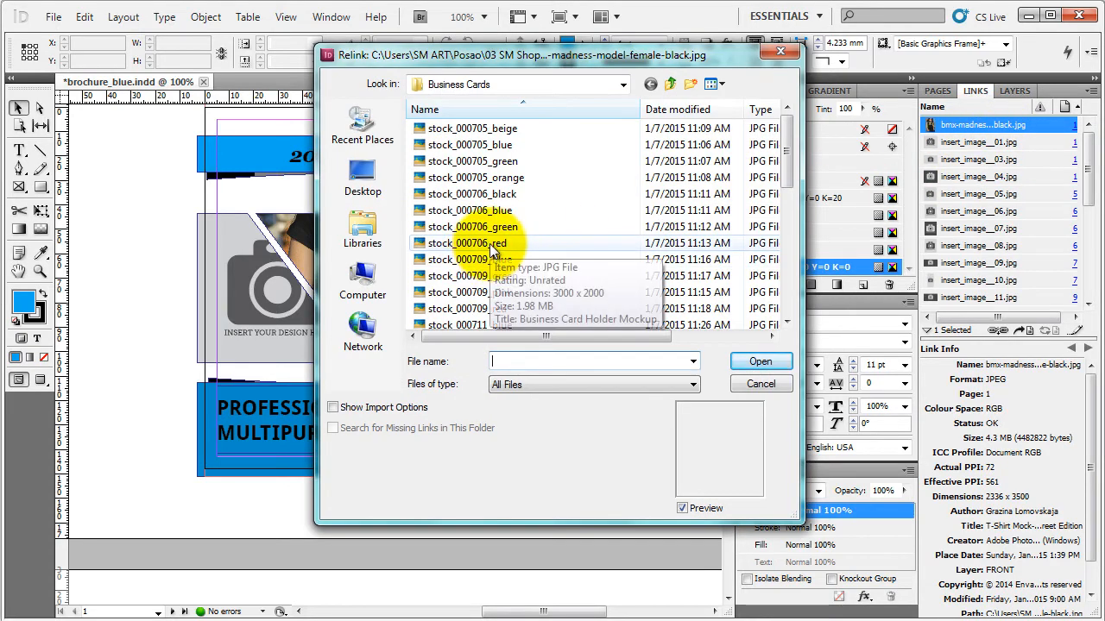
pyautogui.click(669, 83)
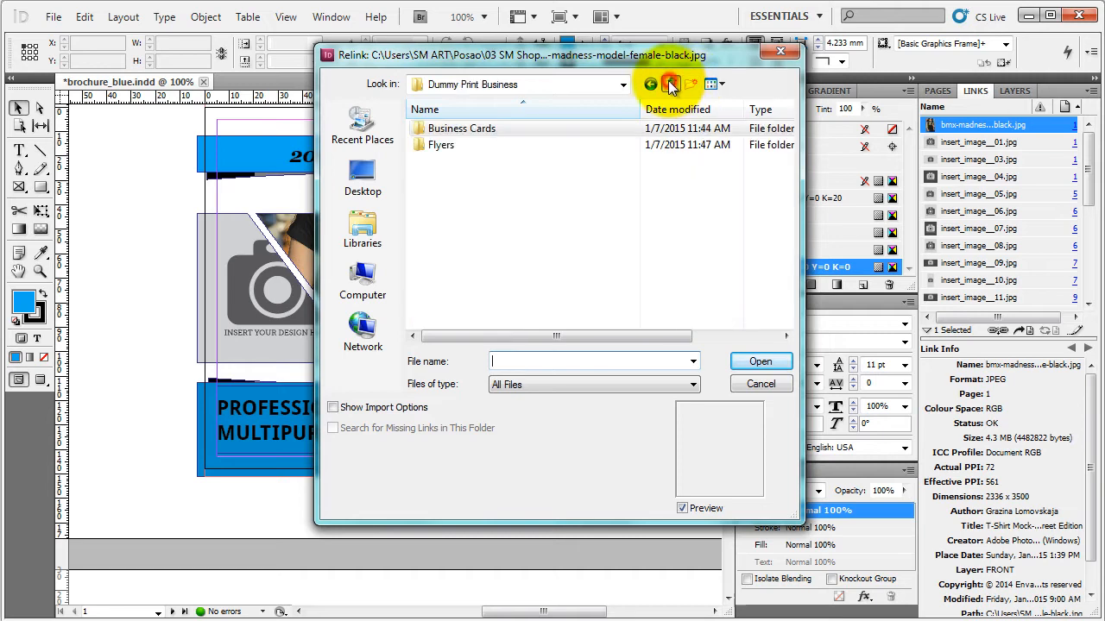
pyautogui.click(498, 143)
pyautogui.click(670, 84)
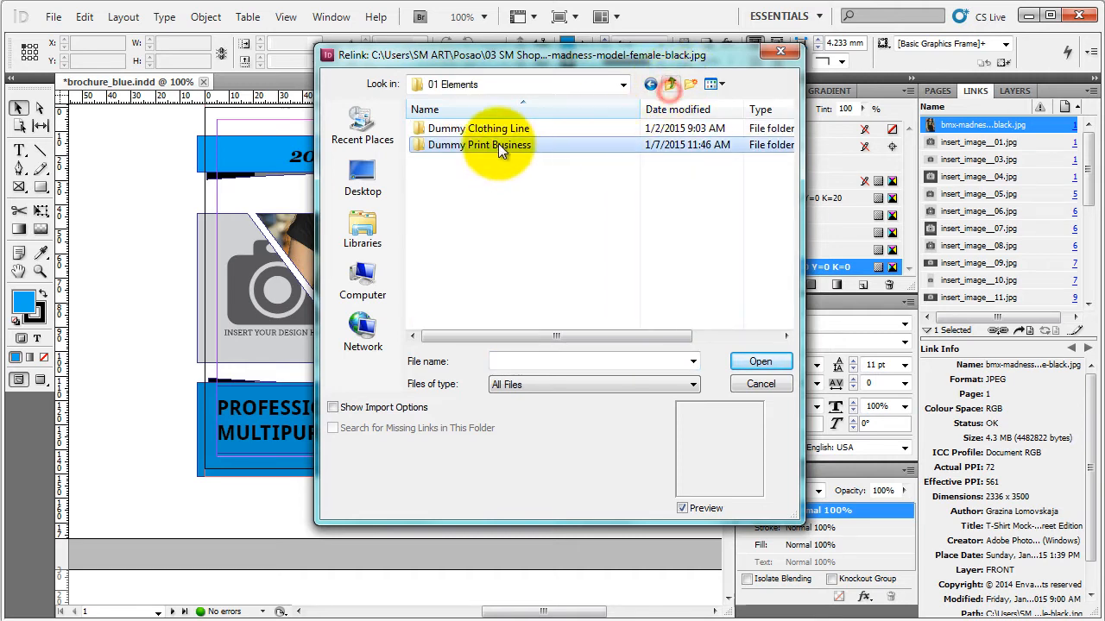
pyautogui.doubleClick(502, 129)
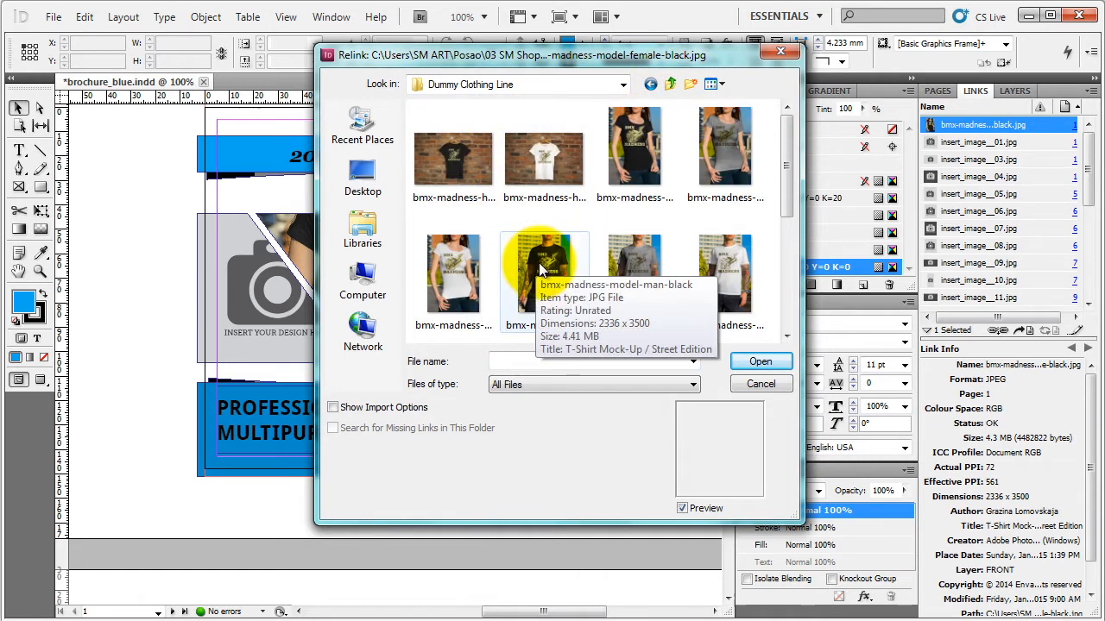
pyautogui.click(453, 268)
pyautogui.click(769, 363)
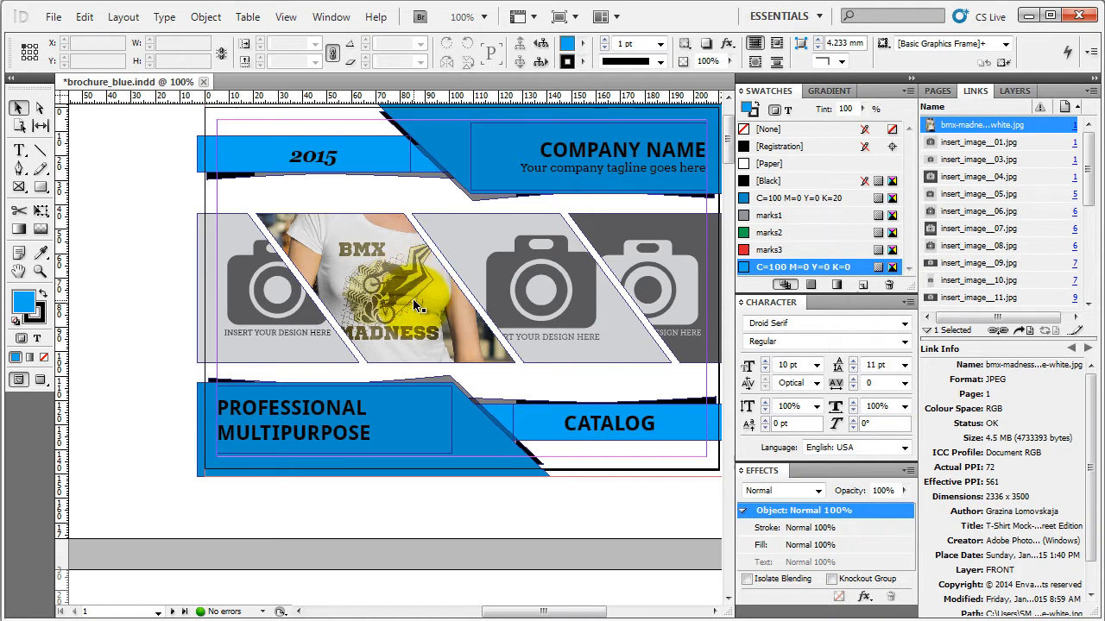
# - Undo the relink, fitting and replacement in the second cover frame, and place the loaded black T-shirt photo at full size
pyautogui.click(369, 202)
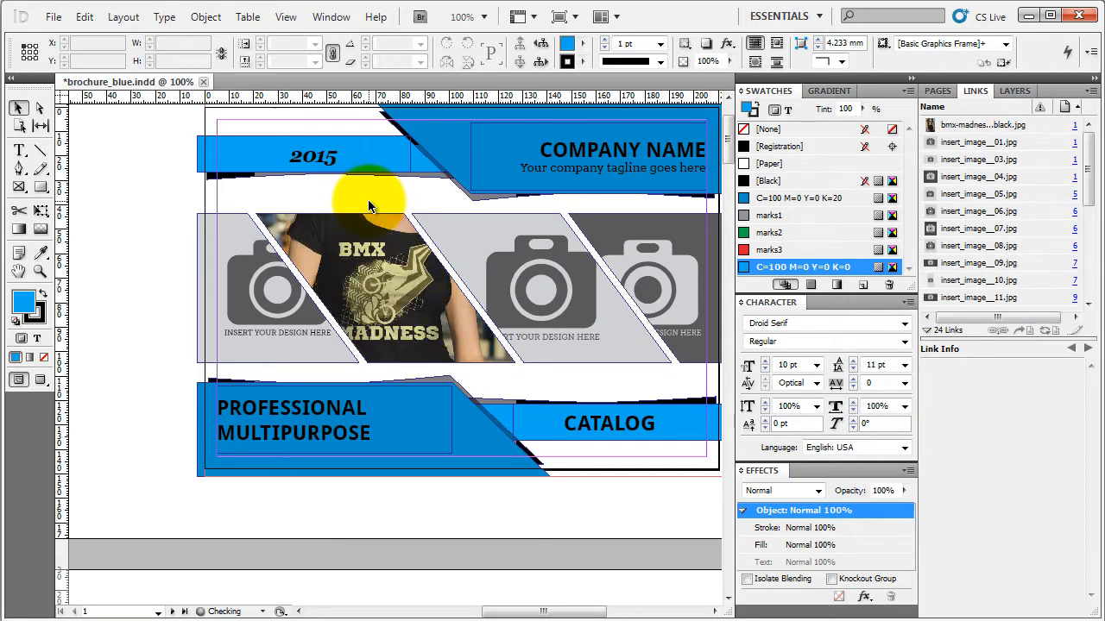
pyautogui.hotkey('ctrl', 'z')
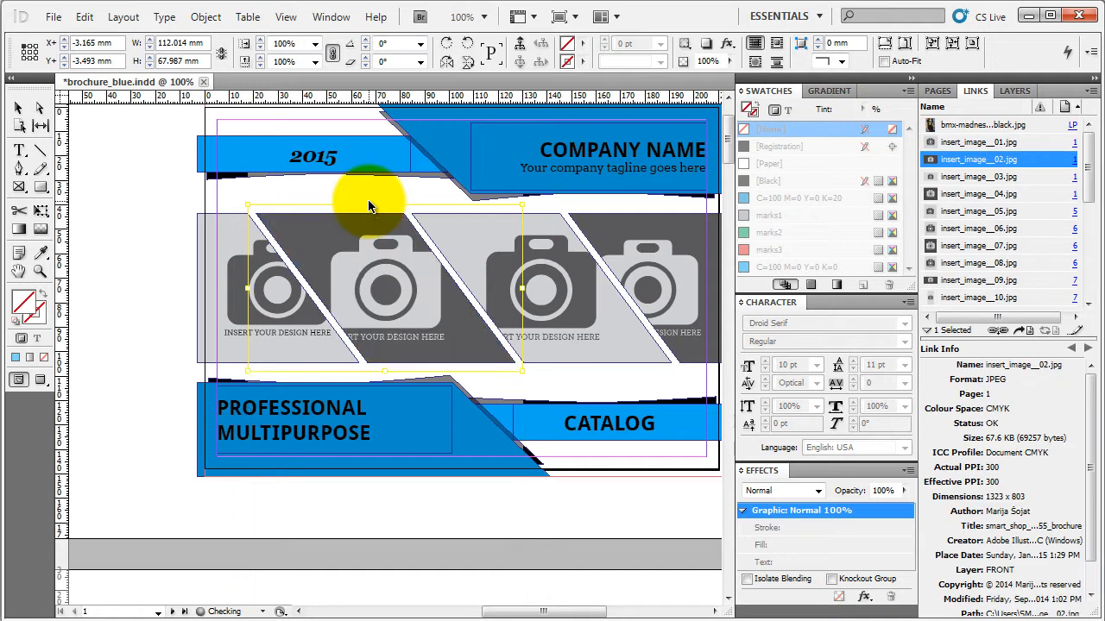
pyautogui.click(369, 196)
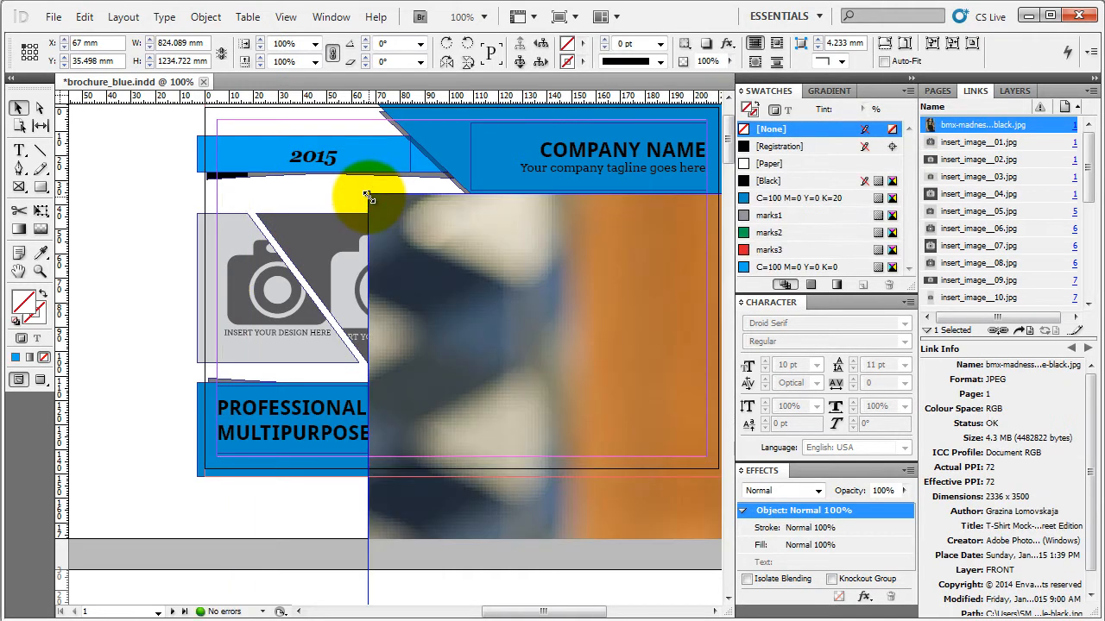
# - Undo the full-size photo placement, and open insert_image__02 from the dummy_images folder in Photoshop
pyautogui.hotkey('ctrl', 'z')
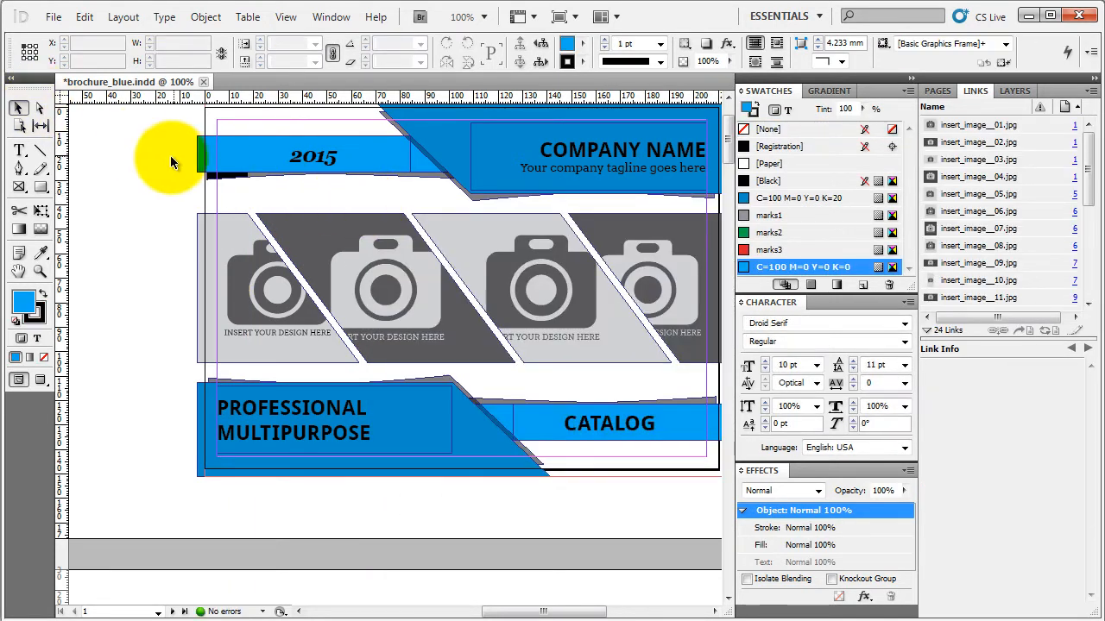
pyautogui.click(167, 157)
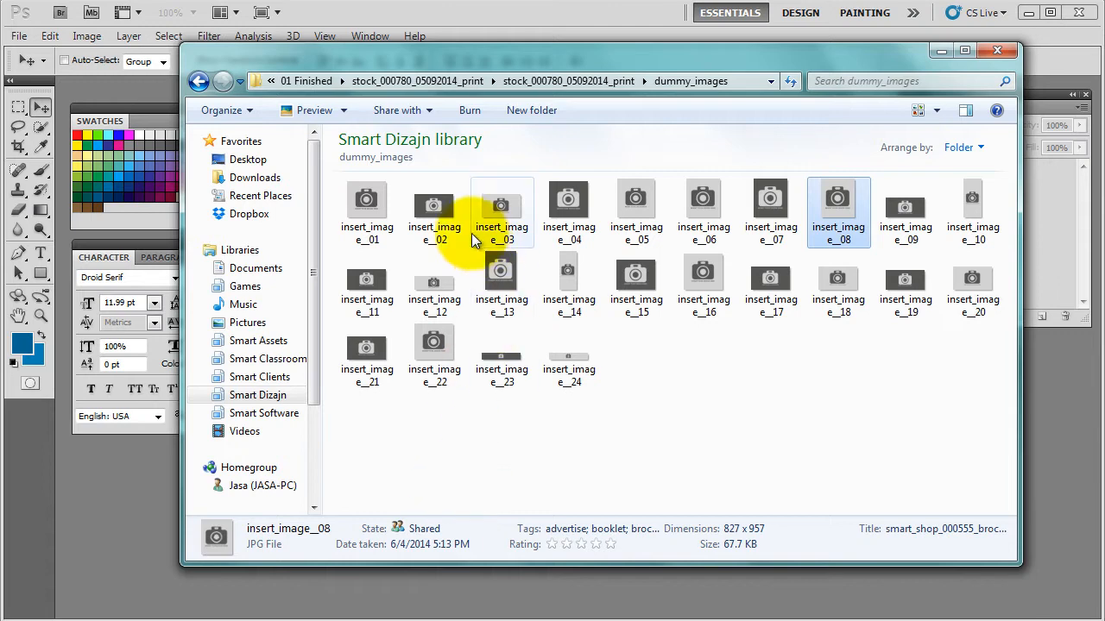
pyautogui.click(434, 205)
pyautogui.moveTo(435, 205); pyautogui.dragTo(142, 517)
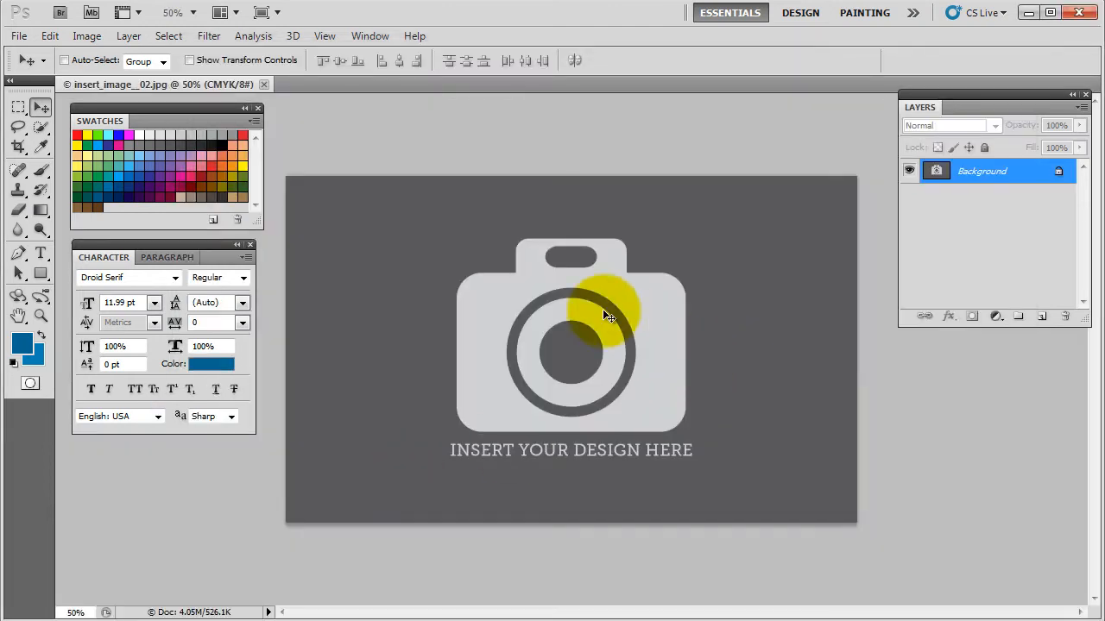
# - Place the grey T-shirt photo of the male model (bmx-madness-model-man-grey) from the Dummy Clothing Line folder into the placeholder image
pyautogui.click(18, 37)
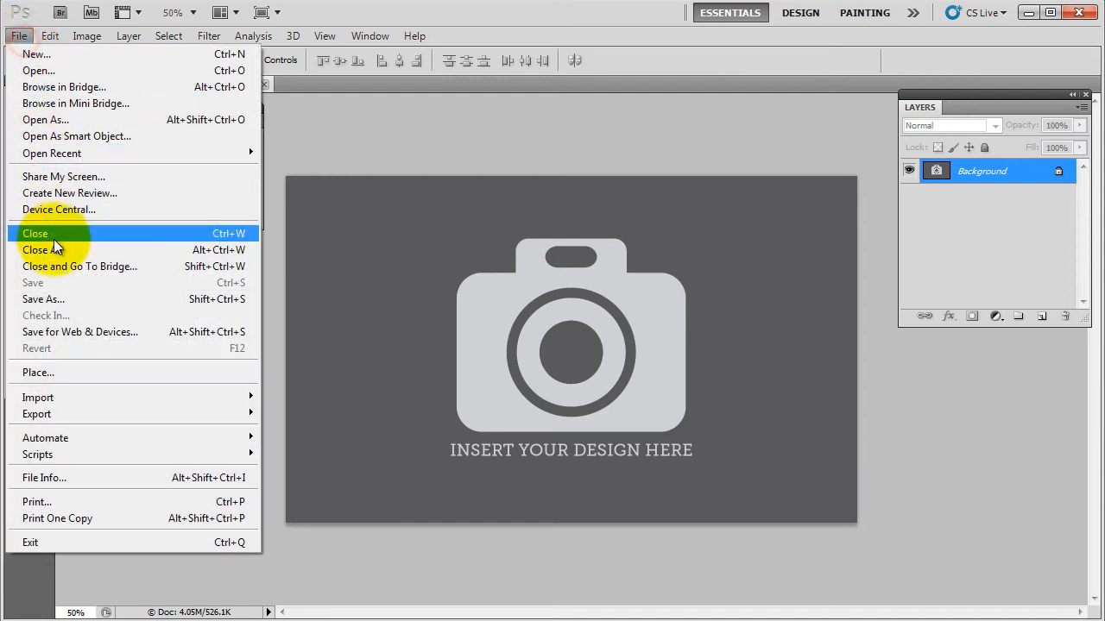
pyautogui.click(79, 374)
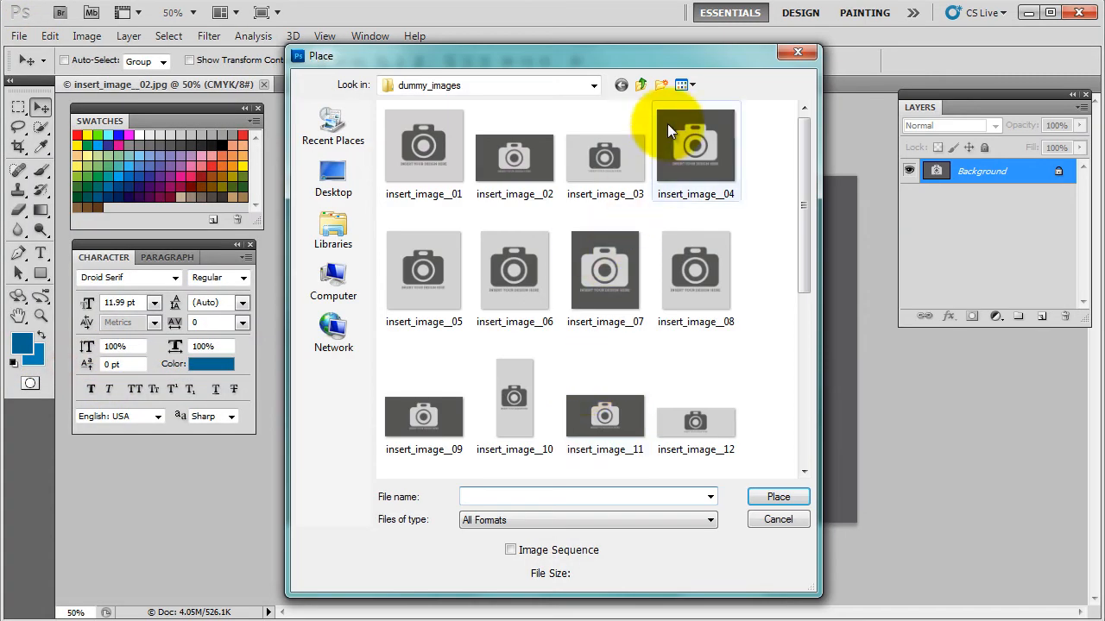
pyautogui.click(594, 85)
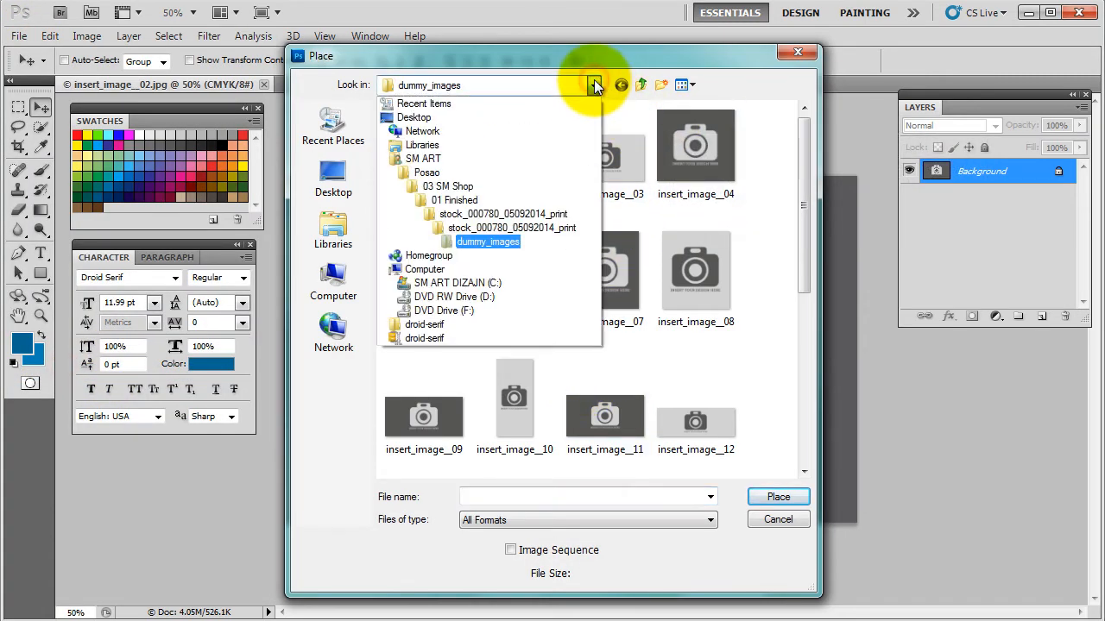
pyautogui.click(580, 187)
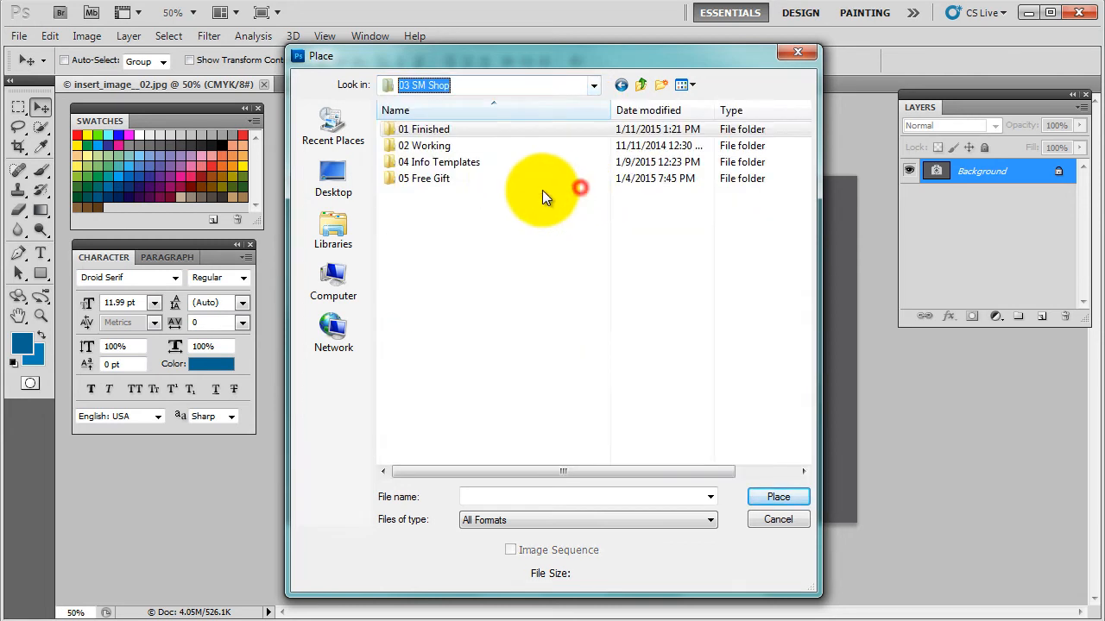
pyautogui.doubleClick(433, 145)
pyautogui.doubleClick(443, 130)
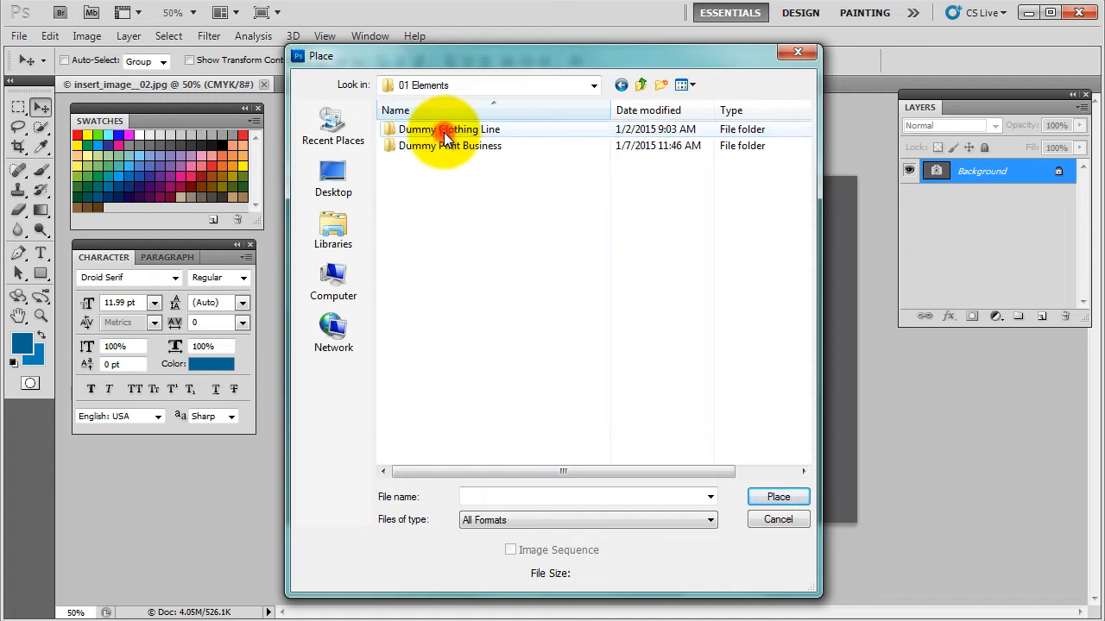
pyautogui.doubleClick(444, 132)
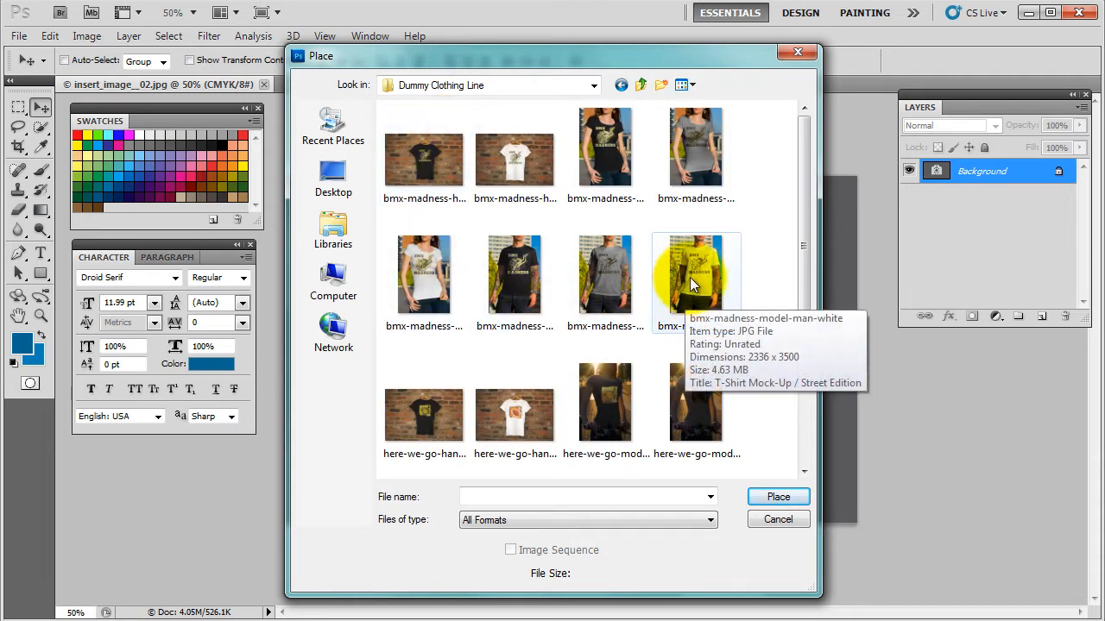
pyautogui.click(602, 259)
pyautogui.click(778, 499)
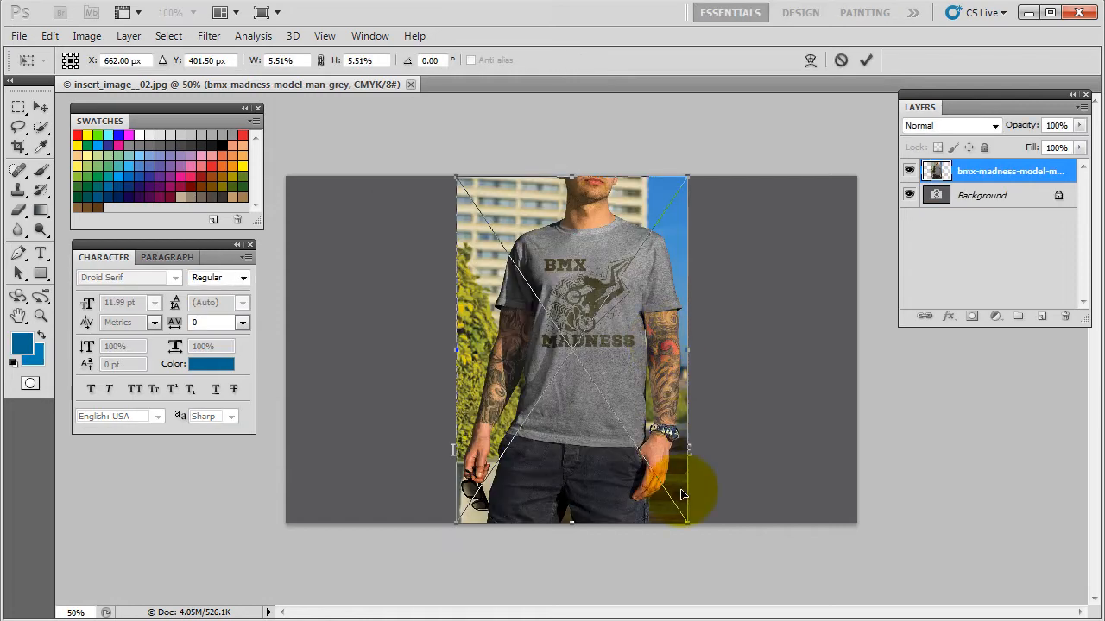
# - Scale the placed T-shirt photo to about 14.6% to cover the canvas, and move it down so the whole shirt print is in view
pyautogui.moveTo(686, 520); pyautogui.dragTo(1104, 620)
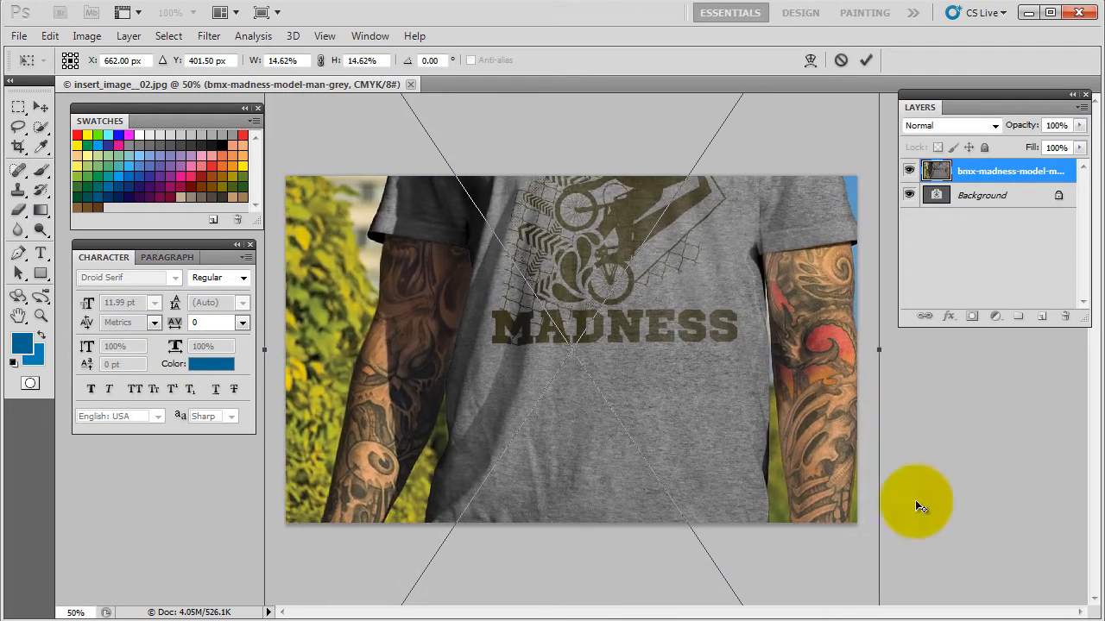
pyautogui.moveTo(760, 234); pyautogui.dragTo(736, 371)
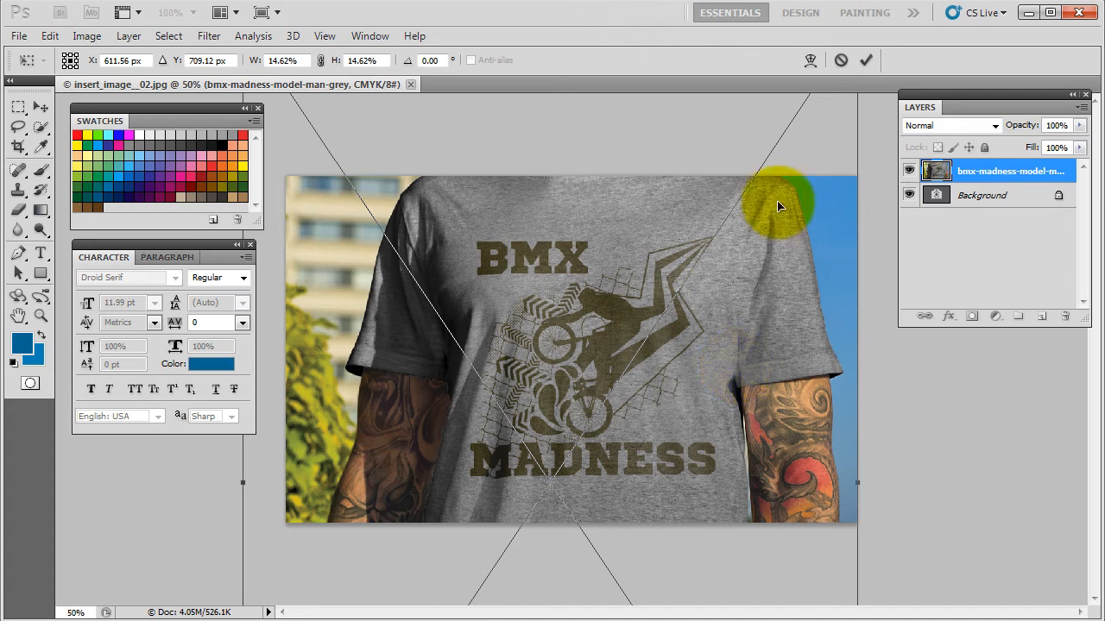
pyautogui.click(866, 59)
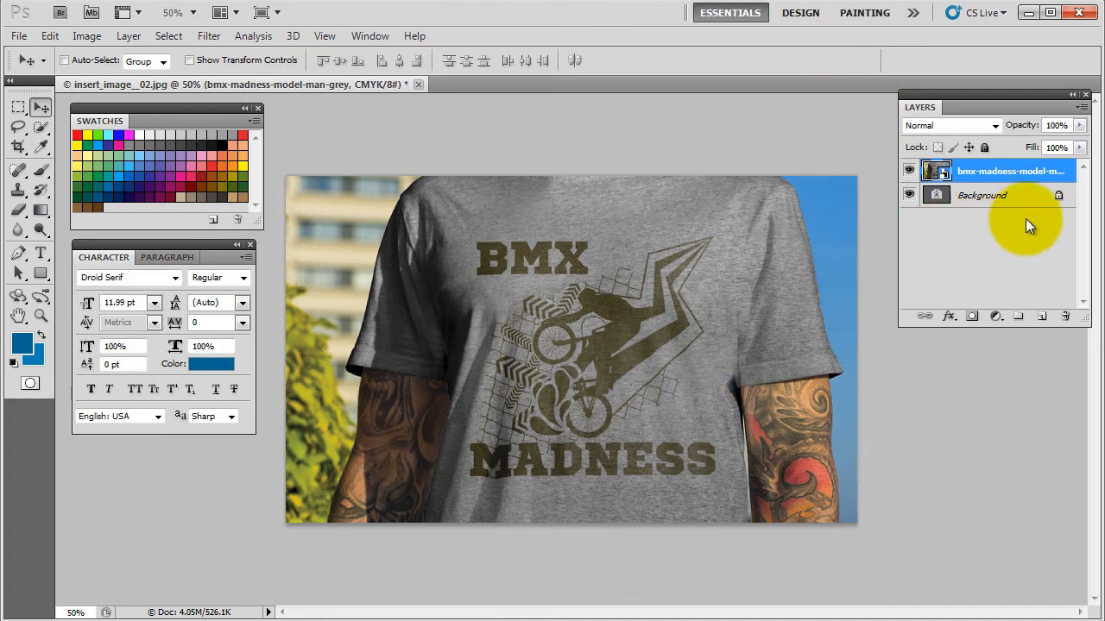
# - Merge the T-shirt layer into the background and save insert_image__02.jpg as a JPEG at quality 12 (Maximum)
pyautogui.rightClick(973, 171)
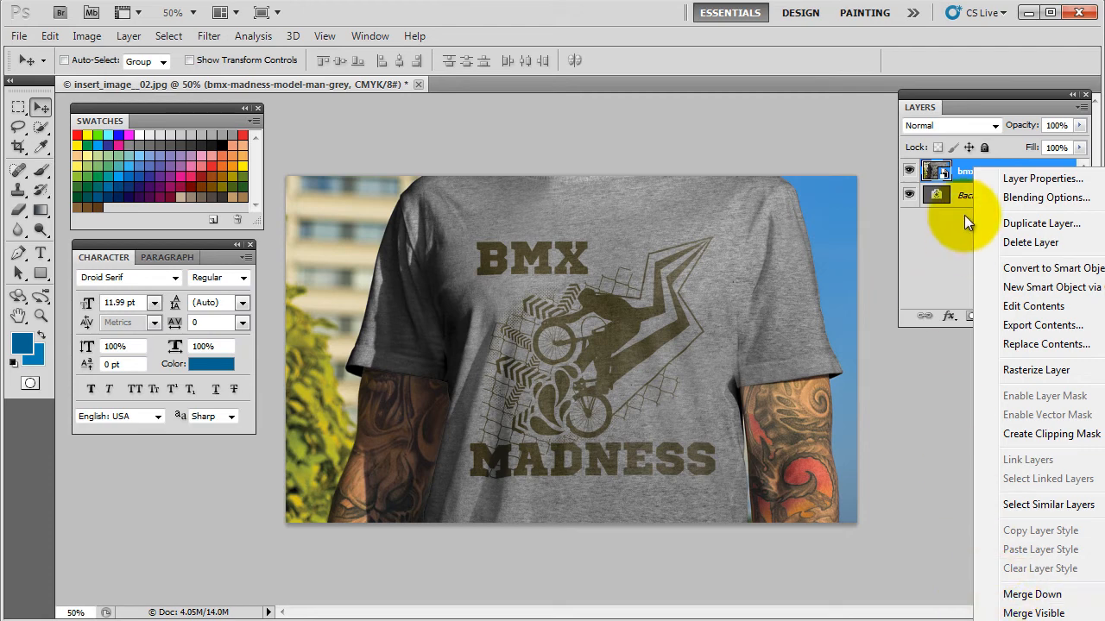
pyautogui.click(944, 172)
pyautogui.hotkey('ctrl', 'e')
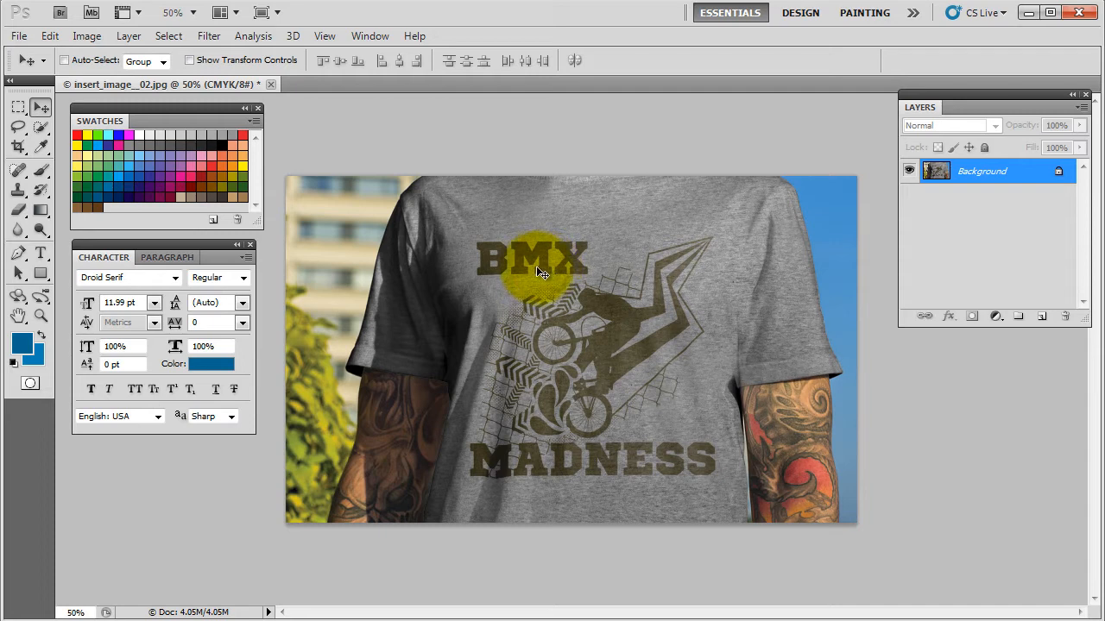
pyautogui.hotkey('ctrl', 's')
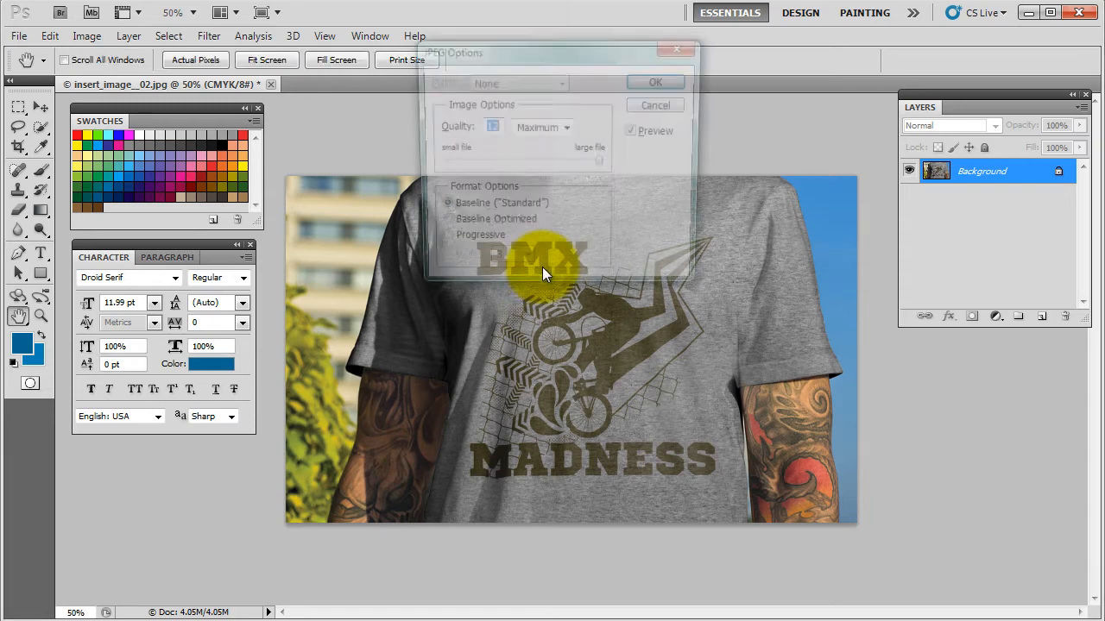
pyautogui.click(660, 81)
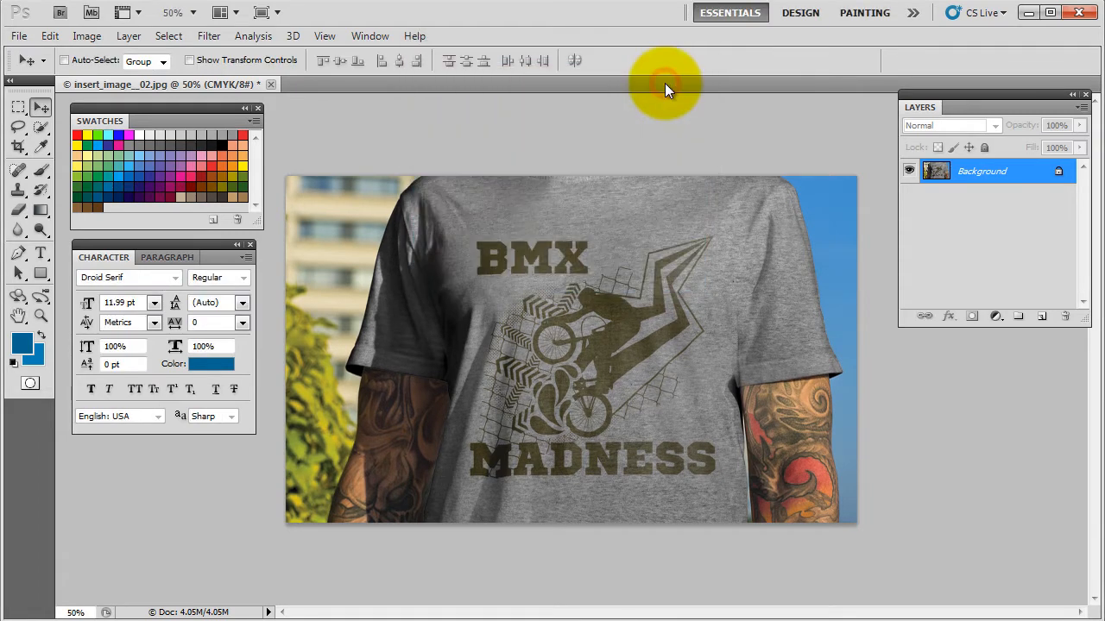
# - Return to the brochure in InDesign and update the modified link insert_image__02.jpg
pyautogui.click(1031, 15)
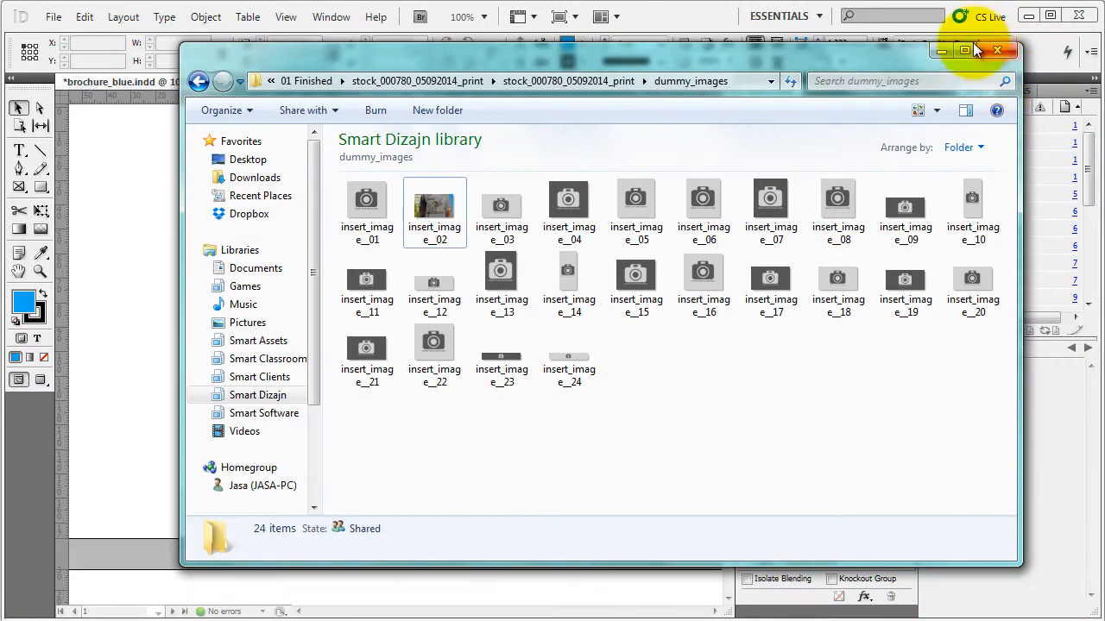
pyautogui.click(939, 51)
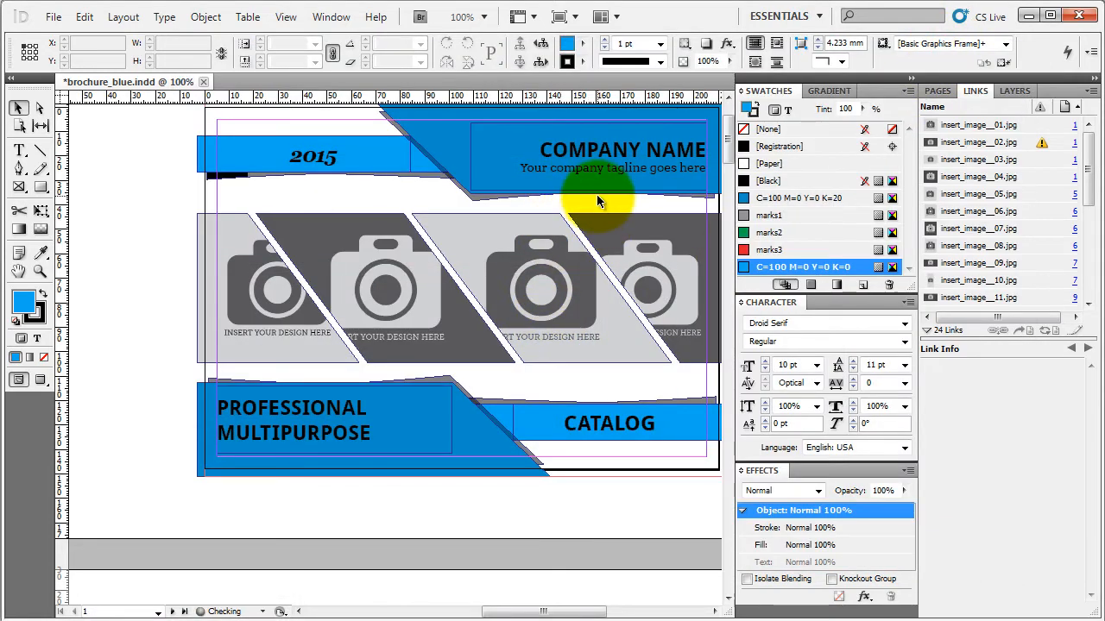
pyautogui.scroll(1, 602, 207)
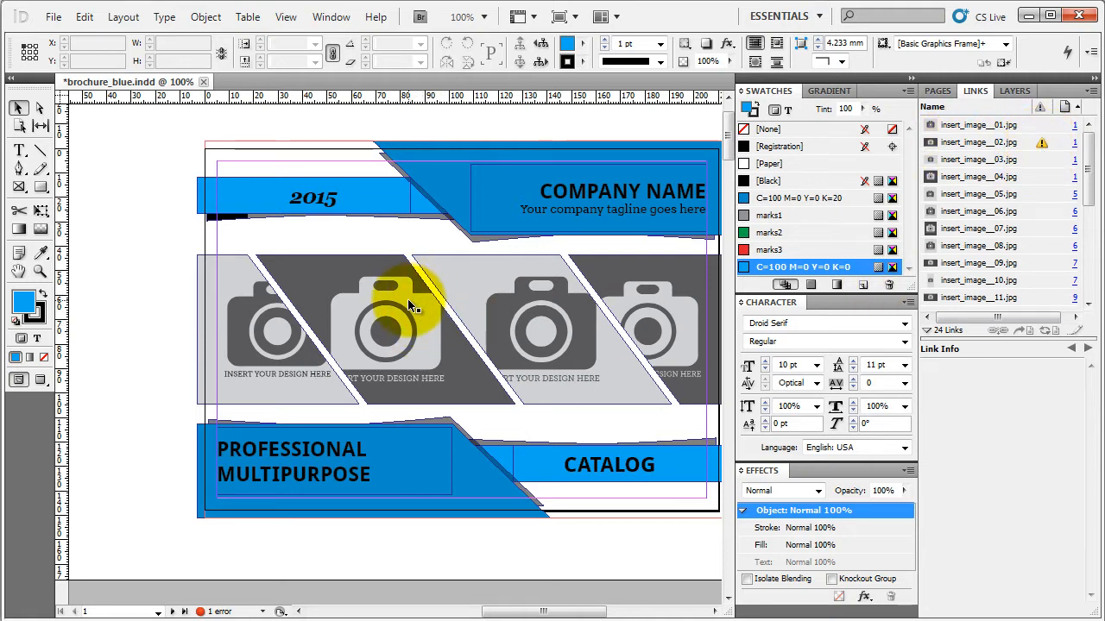
pyautogui.click(1042, 141)
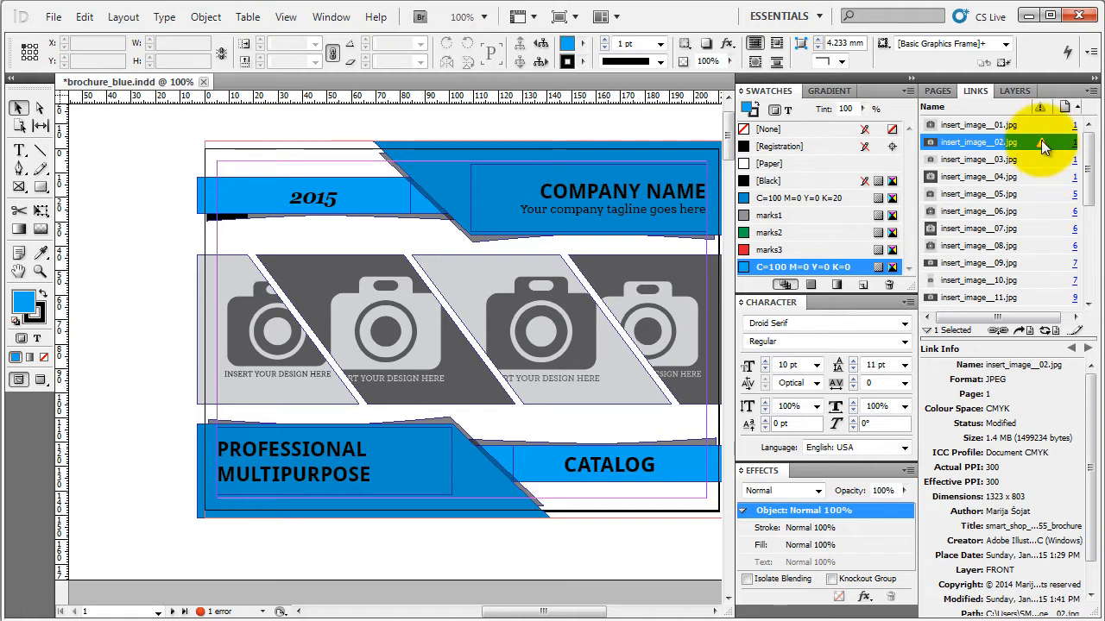
pyautogui.click(1041, 141)
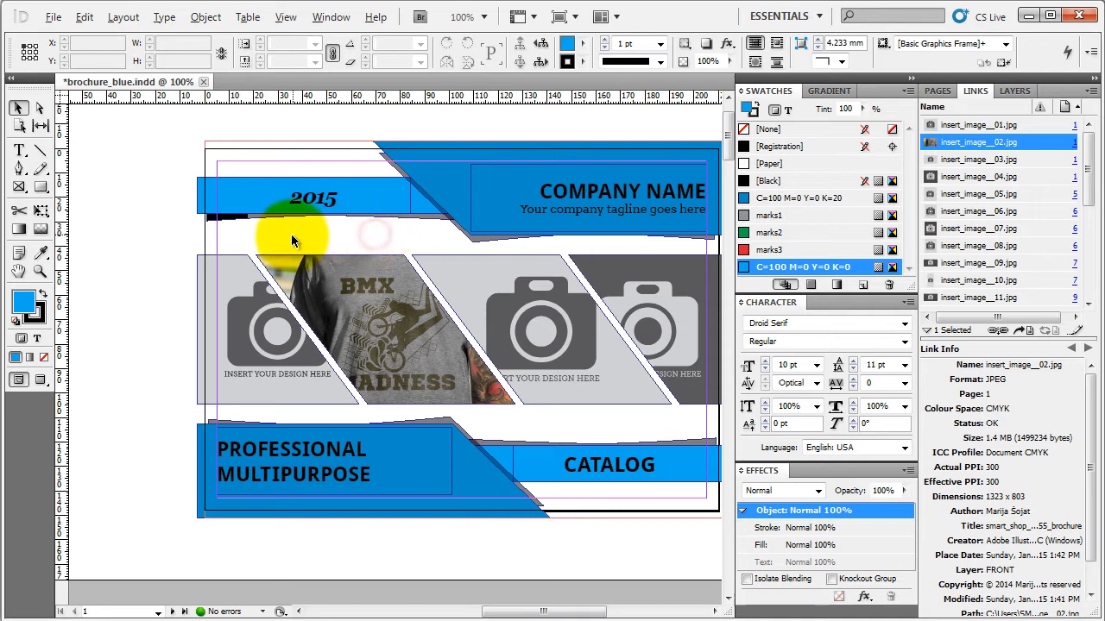
pyautogui.hotkey('ctrl', '-')
pyautogui.scroll(-3, 464, 254)
pyautogui.scroll(-1, 464, 255)
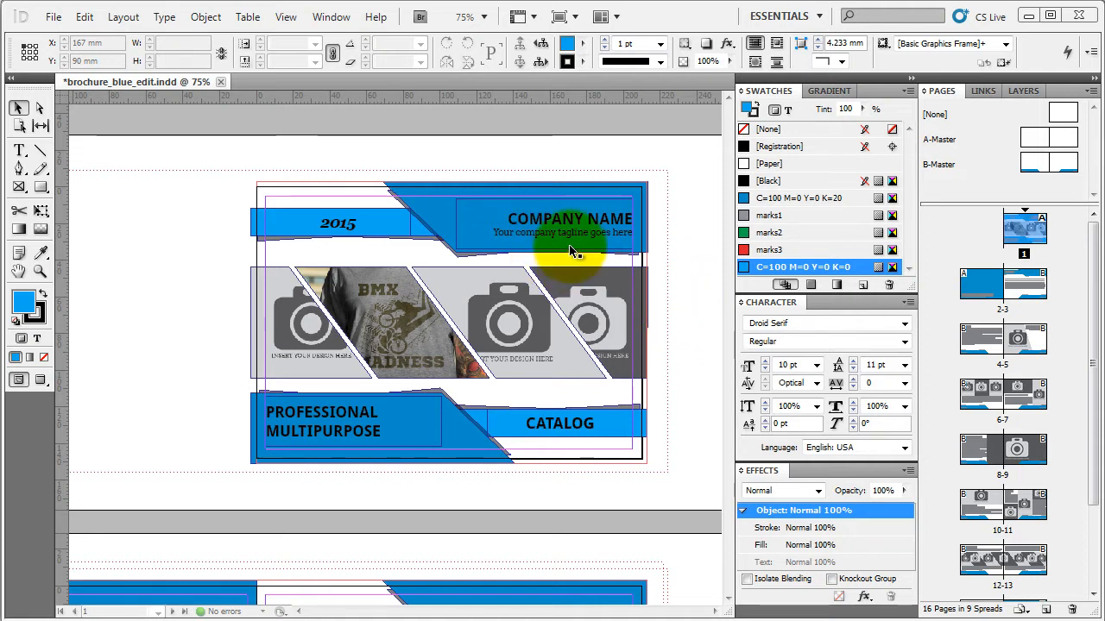
pyautogui.click(689, 304)
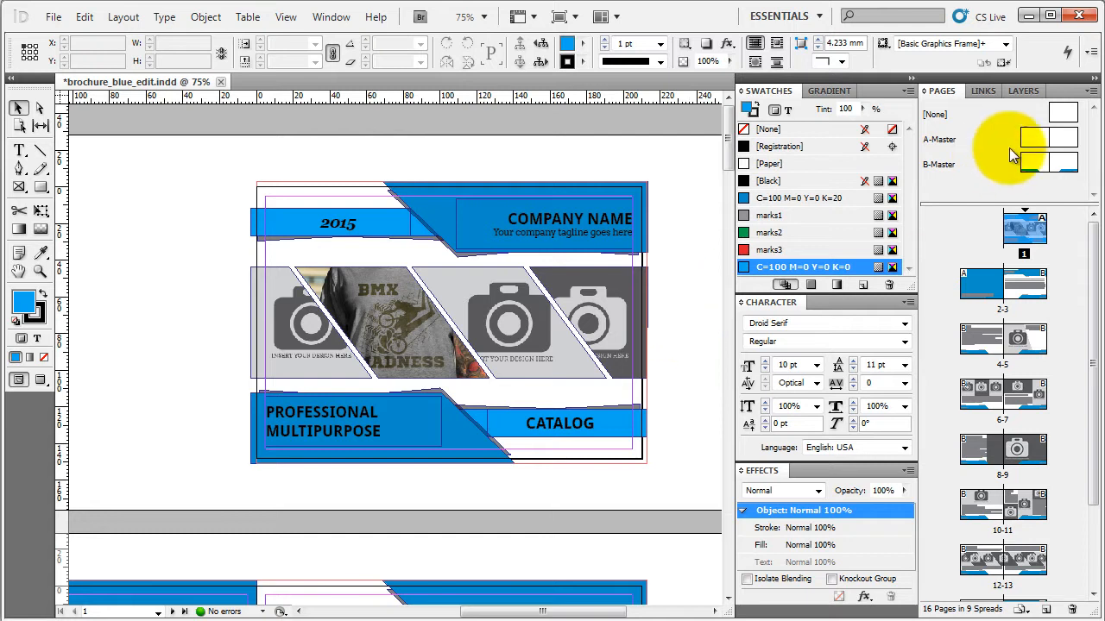
# - Create a new layer named transparency and move it below the BACK layer
pyautogui.click(1023, 91)
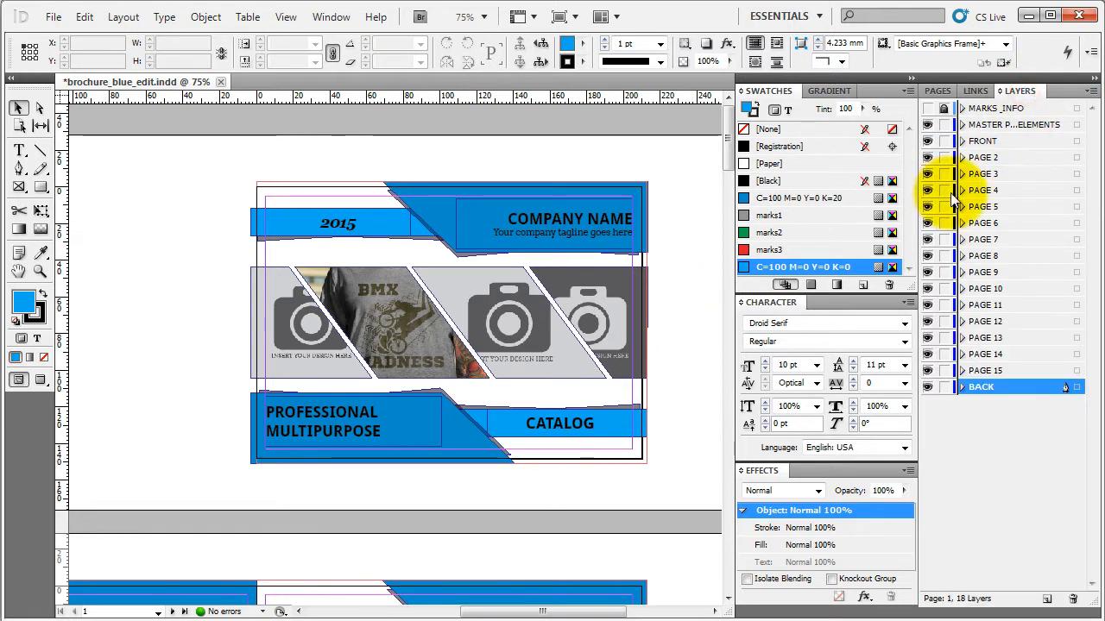
pyautogui.click(1046, 599)
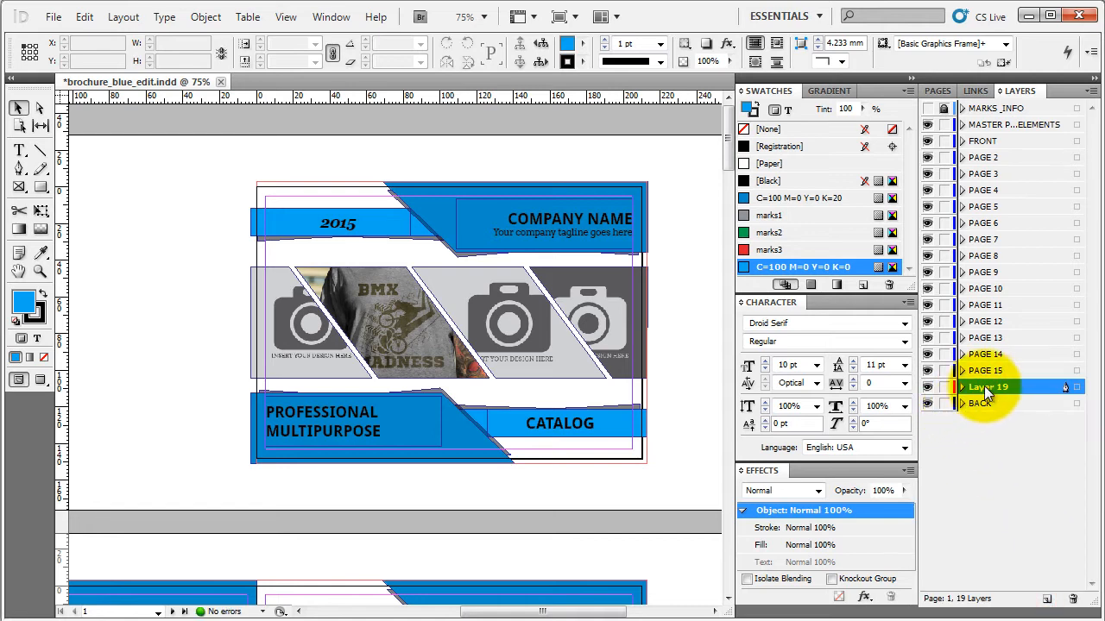
pyautogui.doubleClick(988, 388)
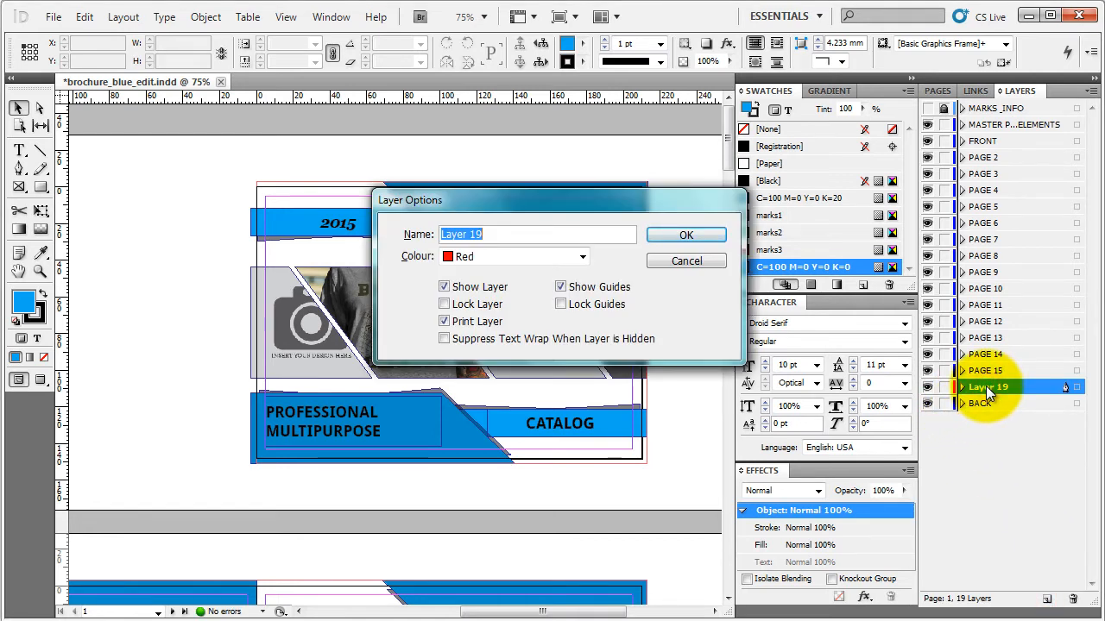
pyautogui.write('transparency')
pyautogui.press('Return')
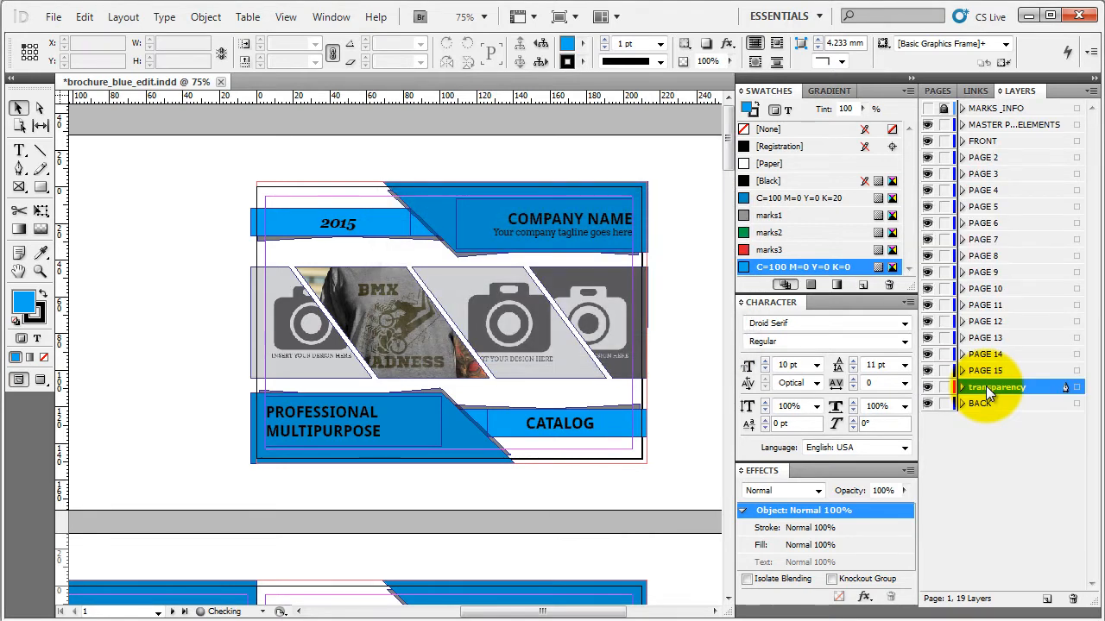
pyautogui.moveTo(990, 393)
pyautogui.mouseDown()
pyautogui.moveTo(1027, 380)
pyautogui.moveTo(1014, 408)
pyautogui.moveTo(999, 408)
pyautogui.mouseUp()
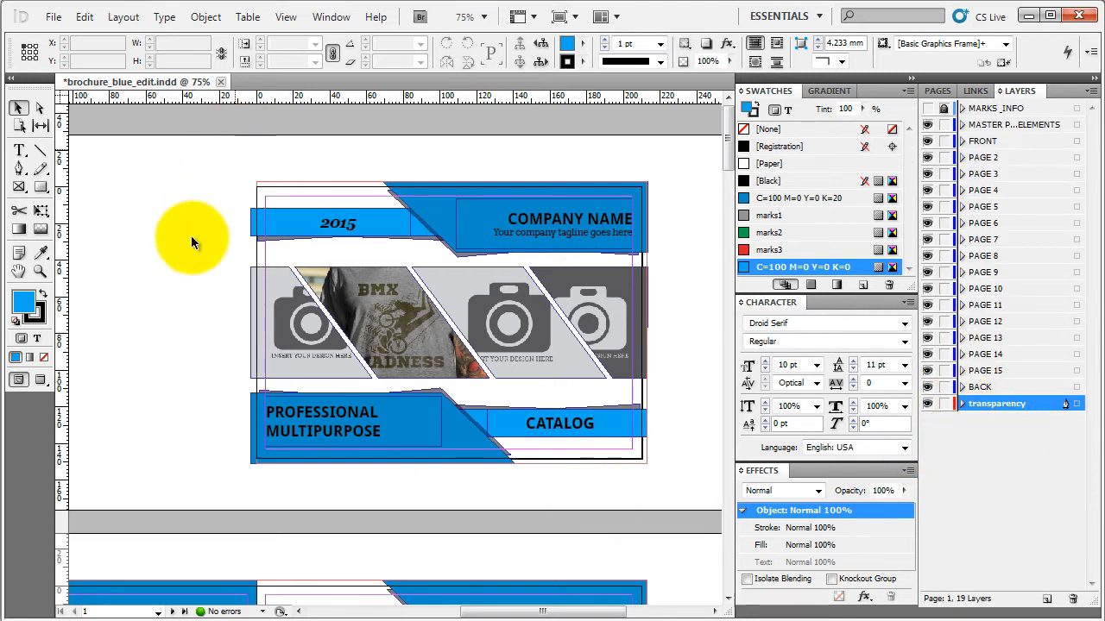
# - Open the A-Master spread and draw a blue rectangle about 443 × 175 mm covering both pages and their bleed
pyautogui.click(941, 94)
pyautogui.doubleClick(944, 140)
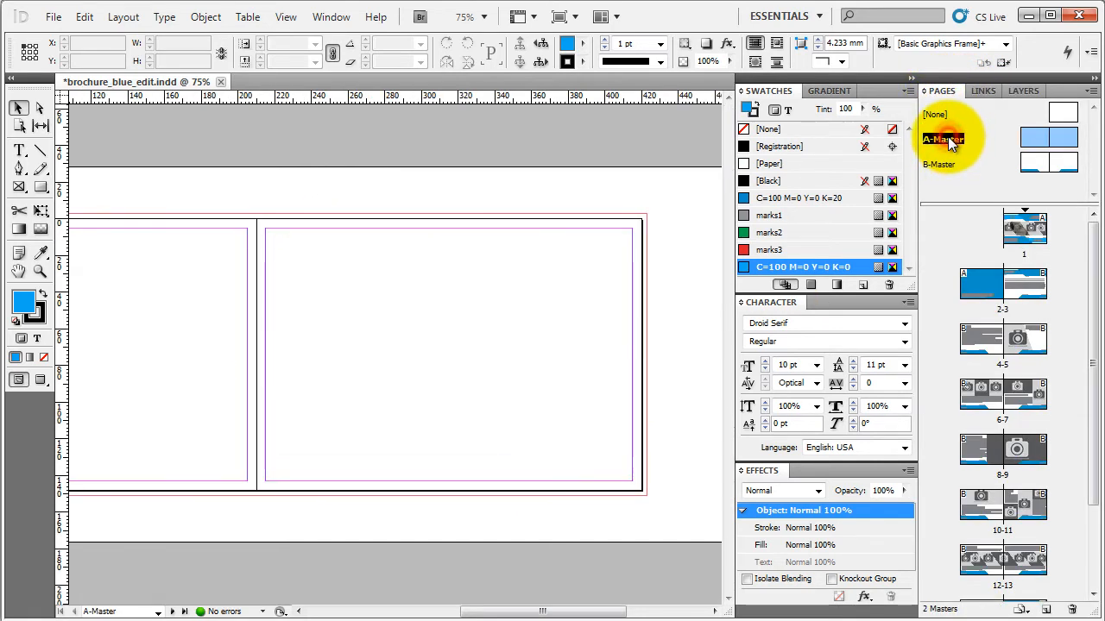
pyautogui.hotkey('ctrl', '-')
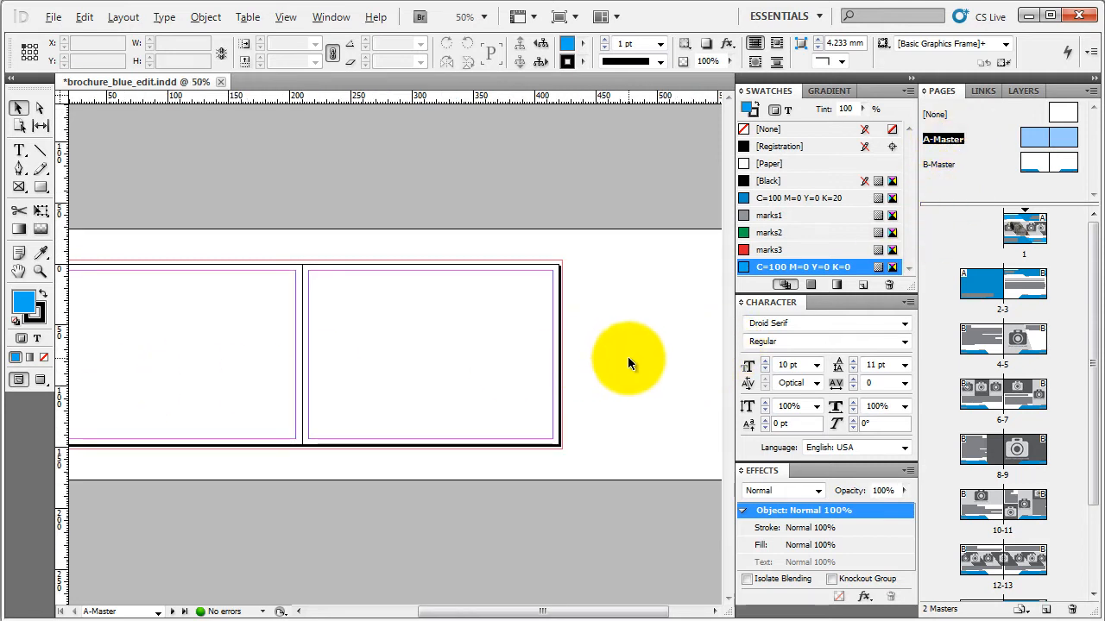
pyautogui.hotkey('ctrl', '-')
pyautogui.hotkey('ctrl', '+')
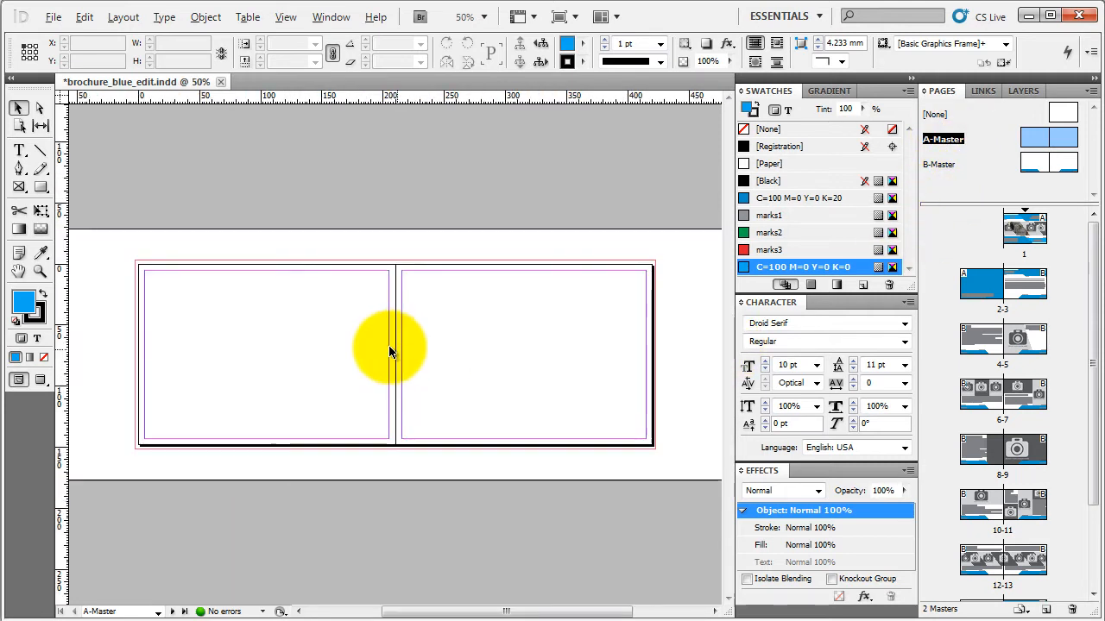
pyautogui.click(41, 187)
pyautogui.moveTo(138, 277)
pyautogui.mouseDown()
pyautogui.moveTo(616, 452)
pyautogui.moveTo(702, 470)
pyautogui.moveTo(667, 462)
pyautogui.mouseUp()
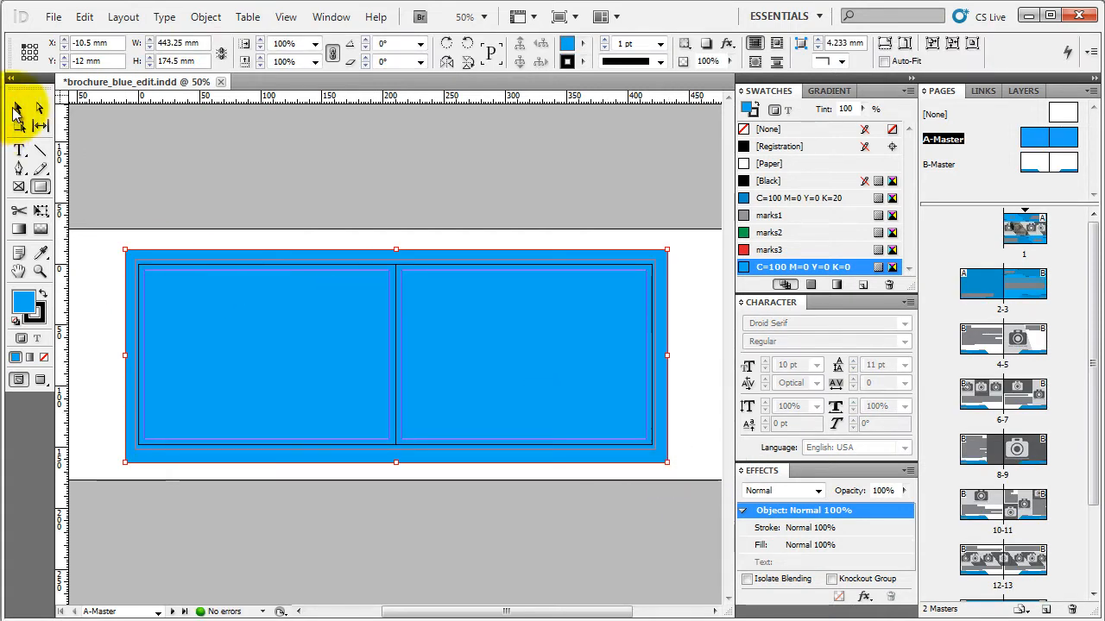
# - Set the opacity of the blue rectangle on the A-Master spread to 0%
pyautogui.click(18, 108)
pyautogui.click(502, 271)
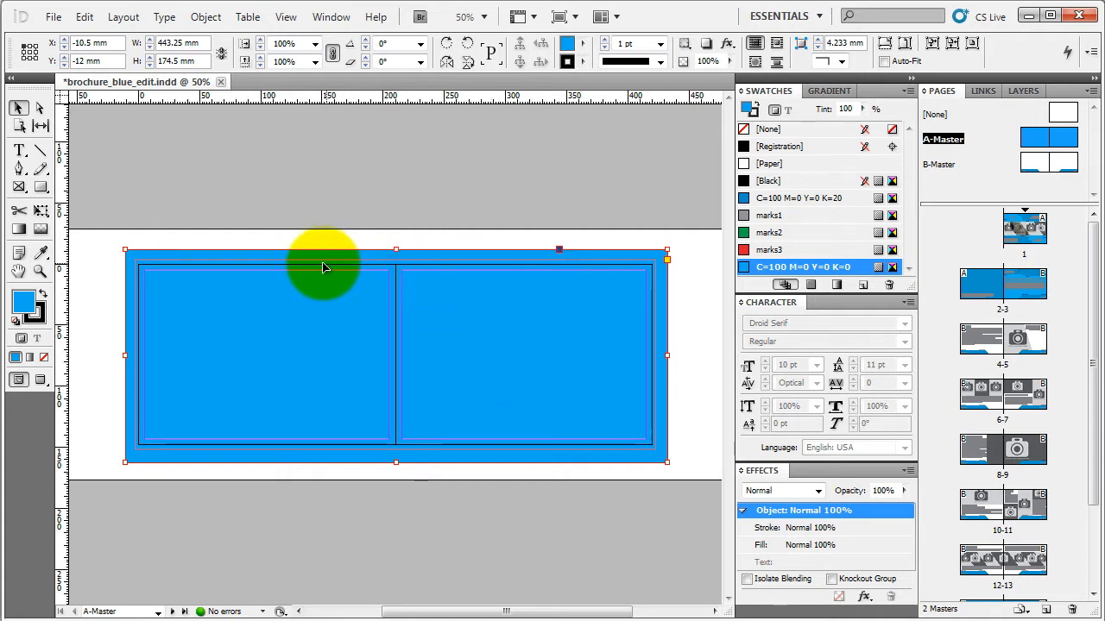
pyautogui.rightClick(456, 316)
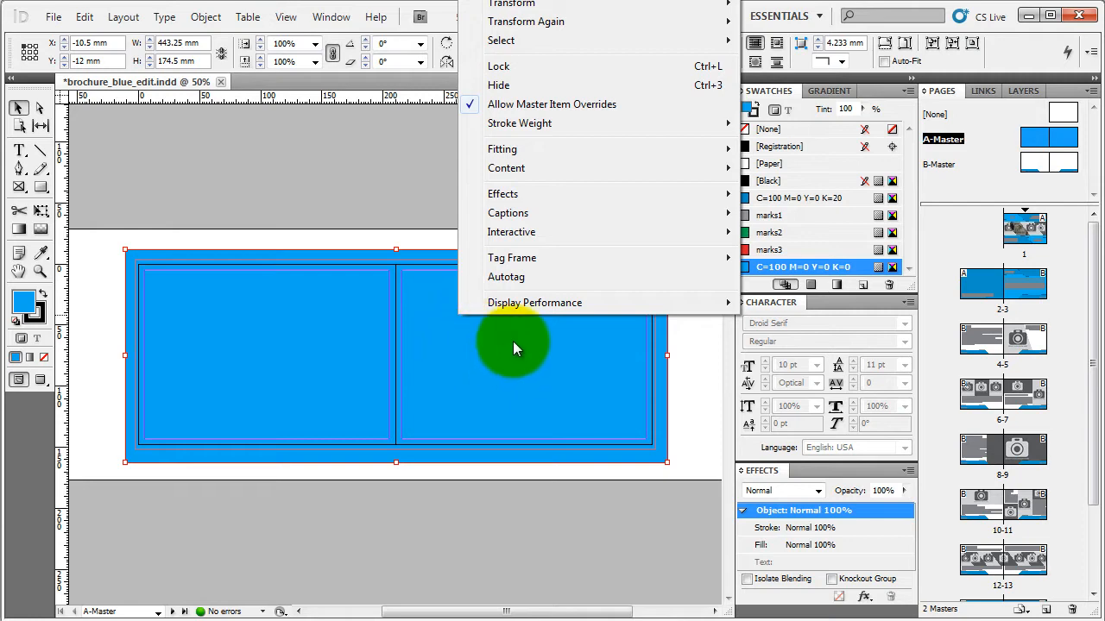
pyautogui.moveTo(538, 197)
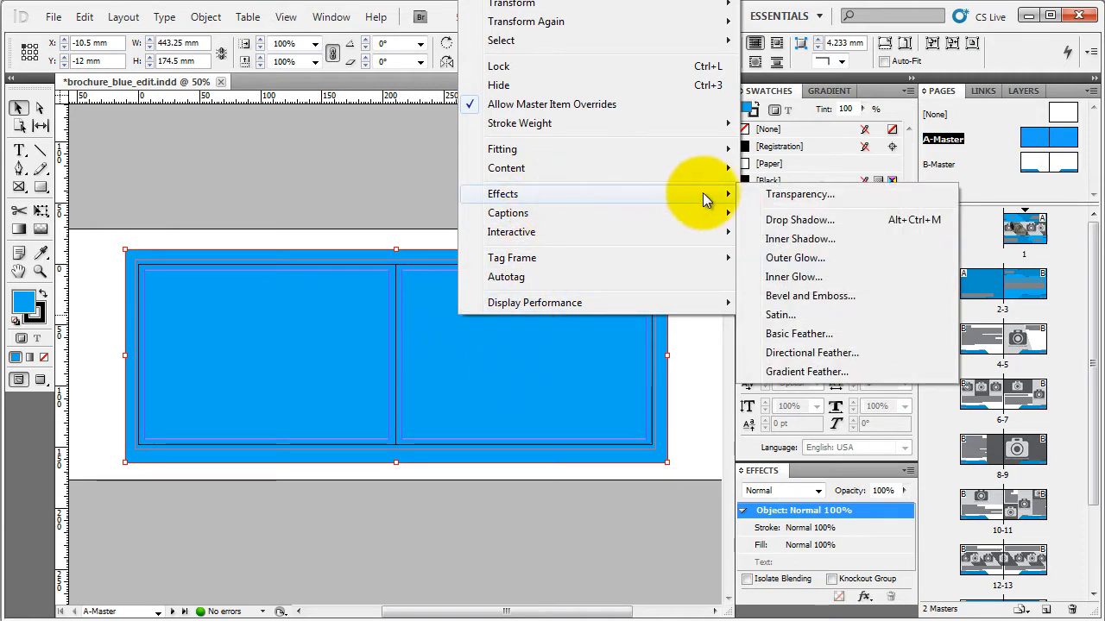
pyautogui.click(754, 196)
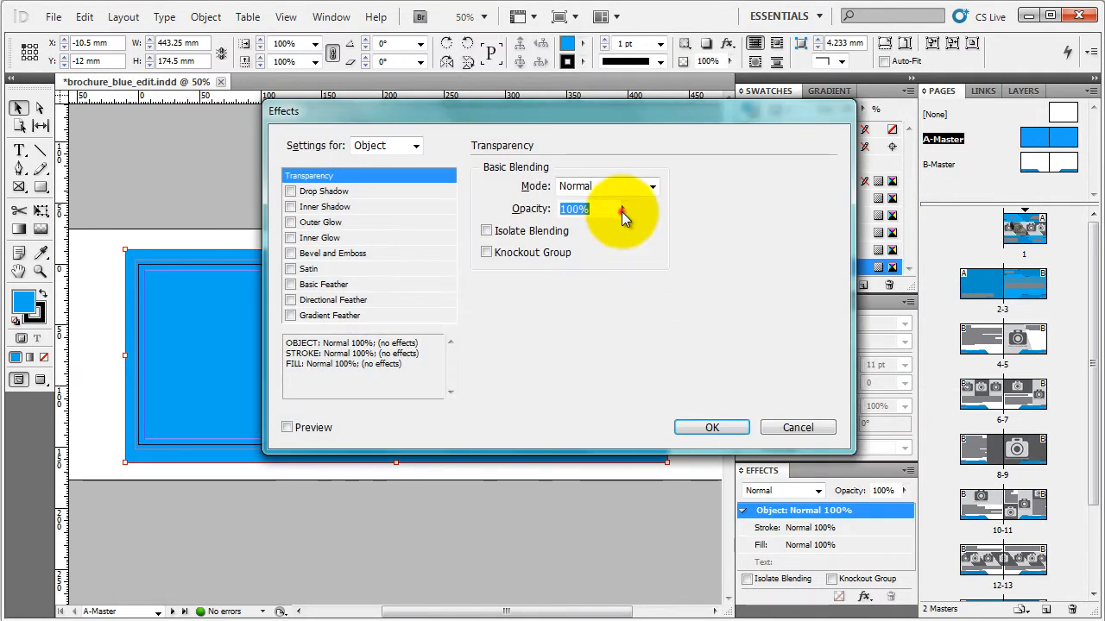
pyautogui.click(623, 211)
pyautogui.moveTo(626, 234); pyautogui.dragTo(509, 229)
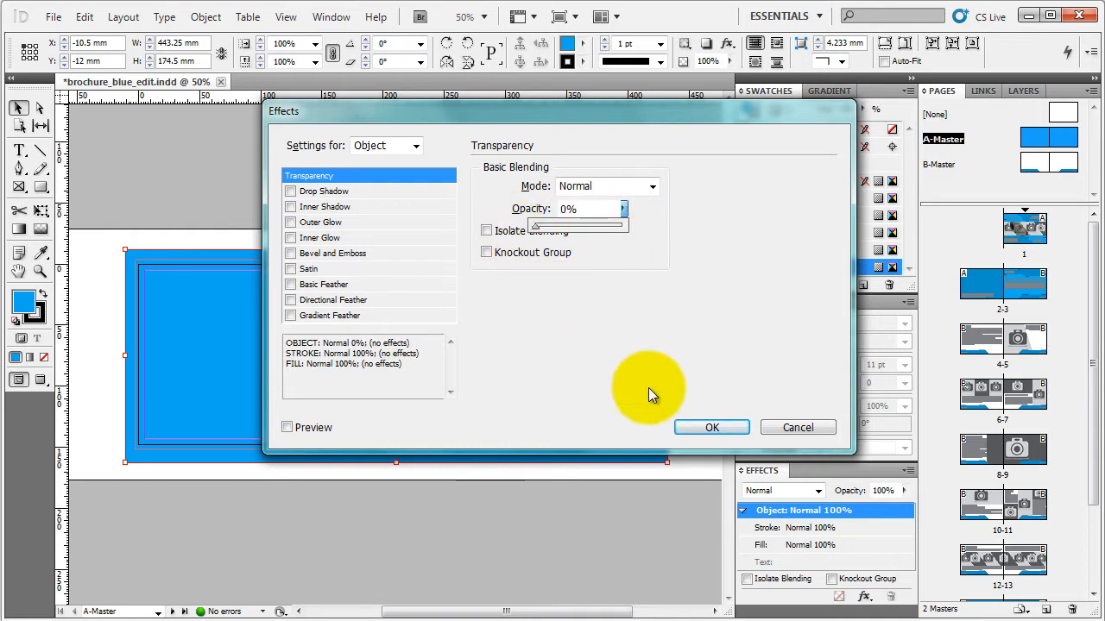
pyautogui.click(709, 428)
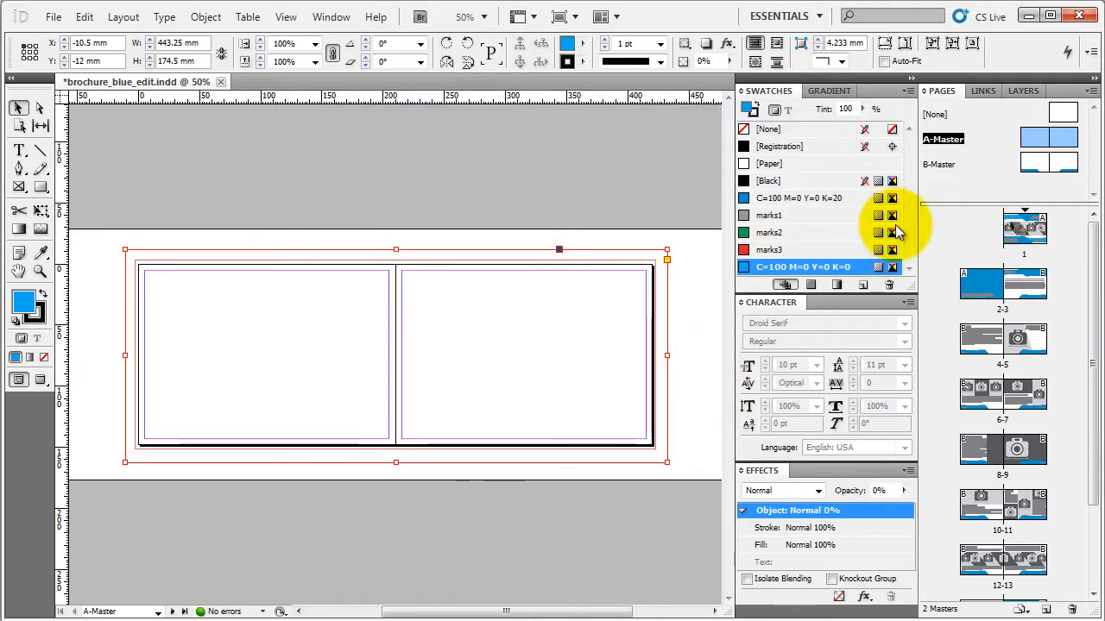
# - Open the B-Master spread and draw a blue rectangle about 453 × 178 mm covering both pages and their bleed
pyautogui.doubleClick(937, 168)
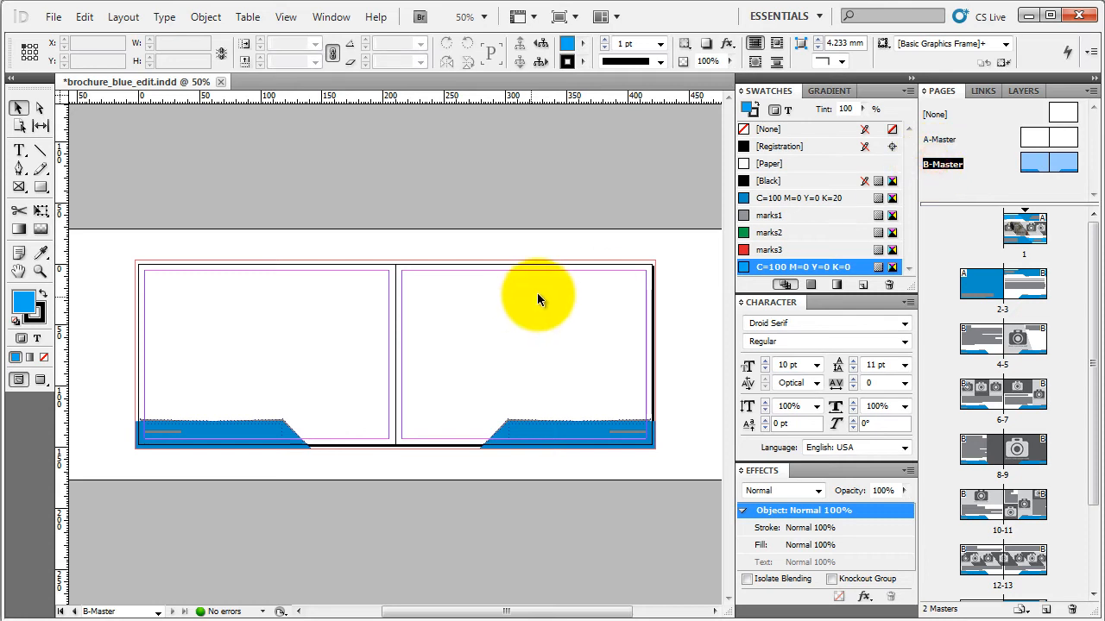
pyautogui.click(41, 187)
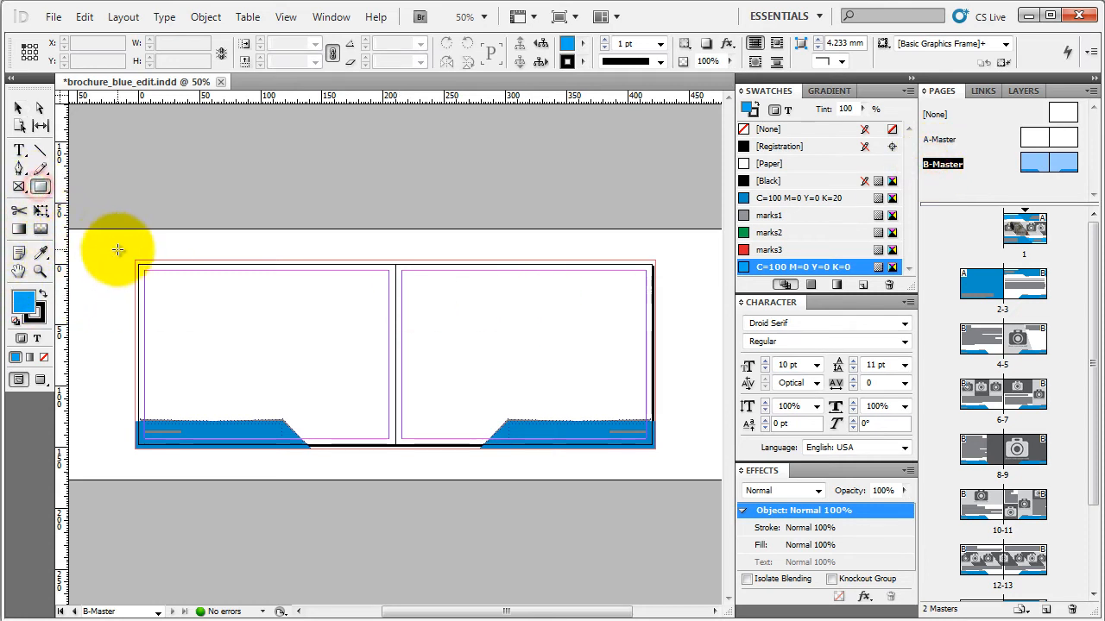
pyautogui.moveTo(108, 236); pyautogui.dragTo(541, 463)
pyautogui.hotkey('ctrl', '-')
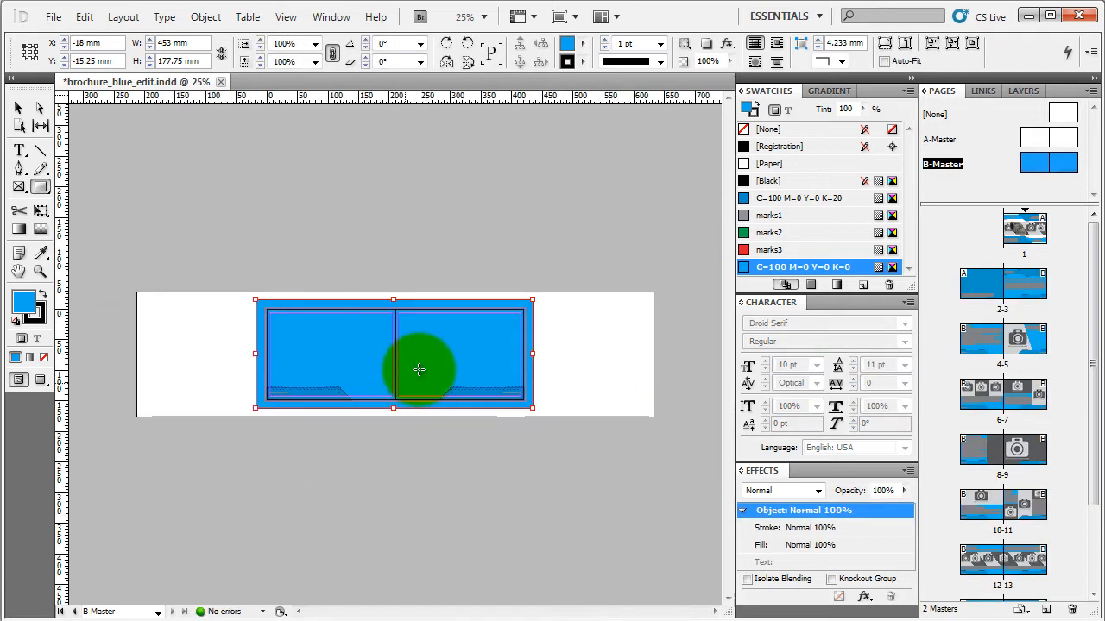
pyautogui.hotkey('ctrl', '=')
pyautogui.click(18, 107)
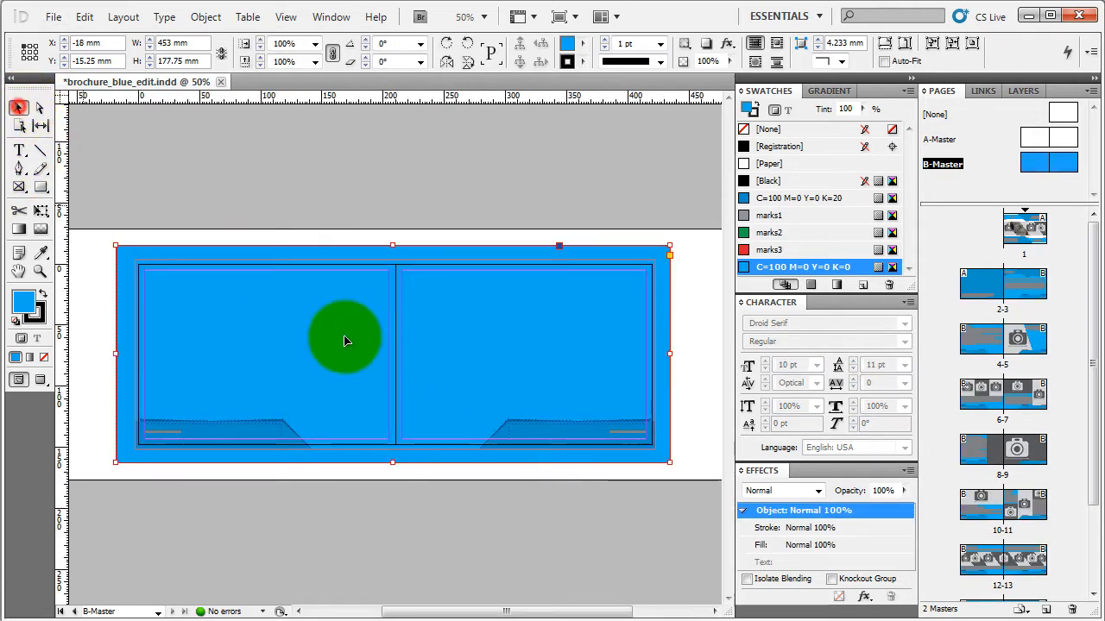
# - Set the opacity of the new rectangle on the B-Master spread to 0% in its transparency effects
pyautogui.rightClick(484, 257)
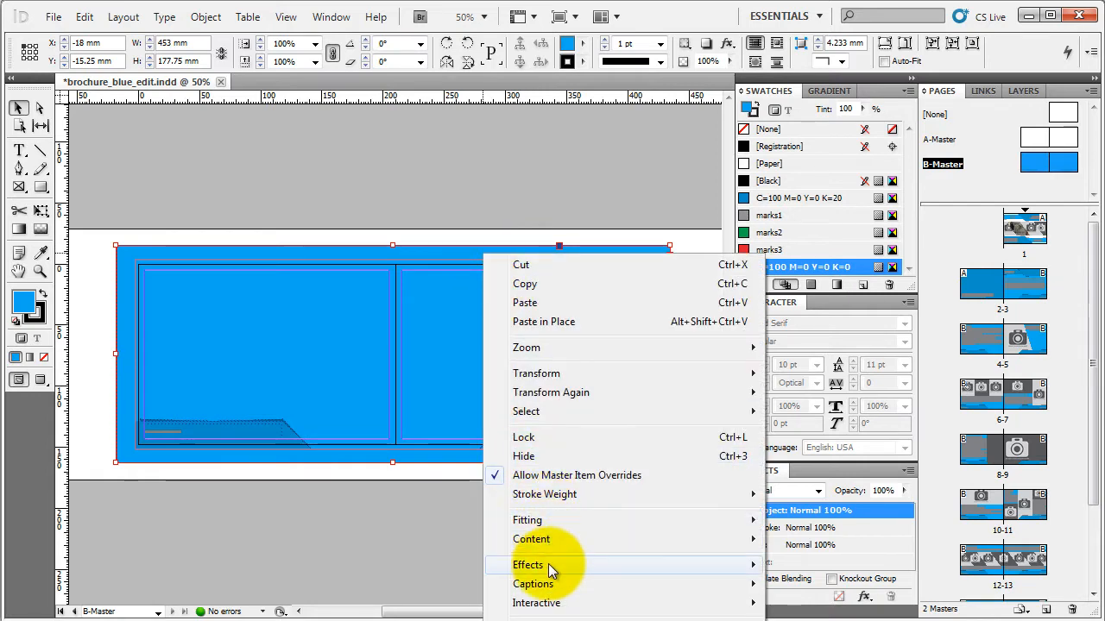
pyautogui.moveTo(553, 565)
pyautogui.click(830, 386)
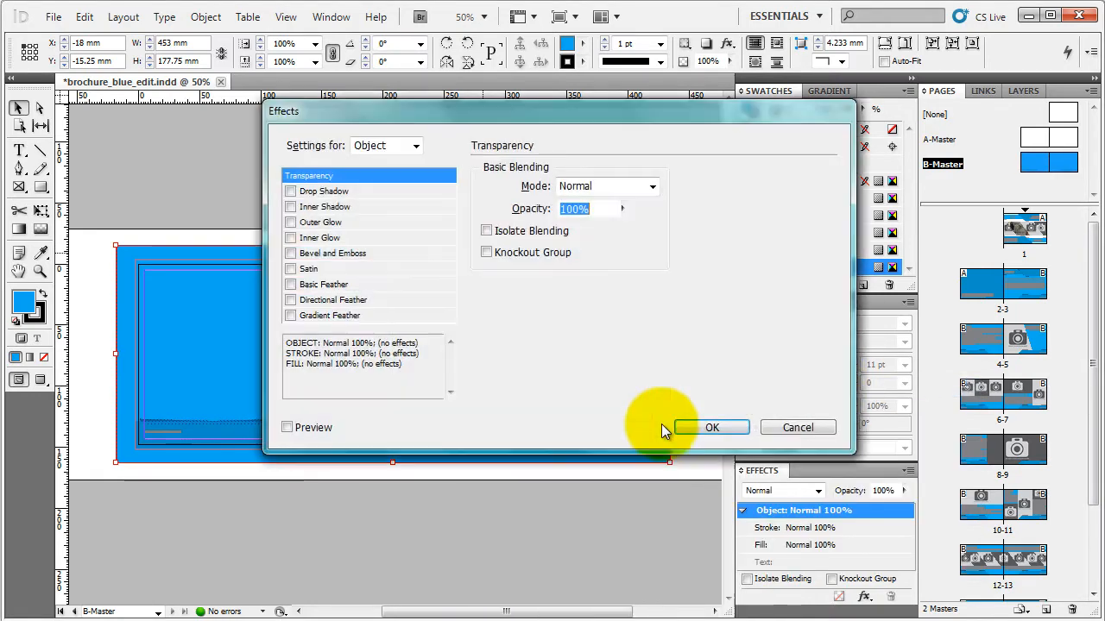
pyautogui.click(621, 208)
pyautogui.moveTo(626, 224); pyautogui.dragTo(536, 227)
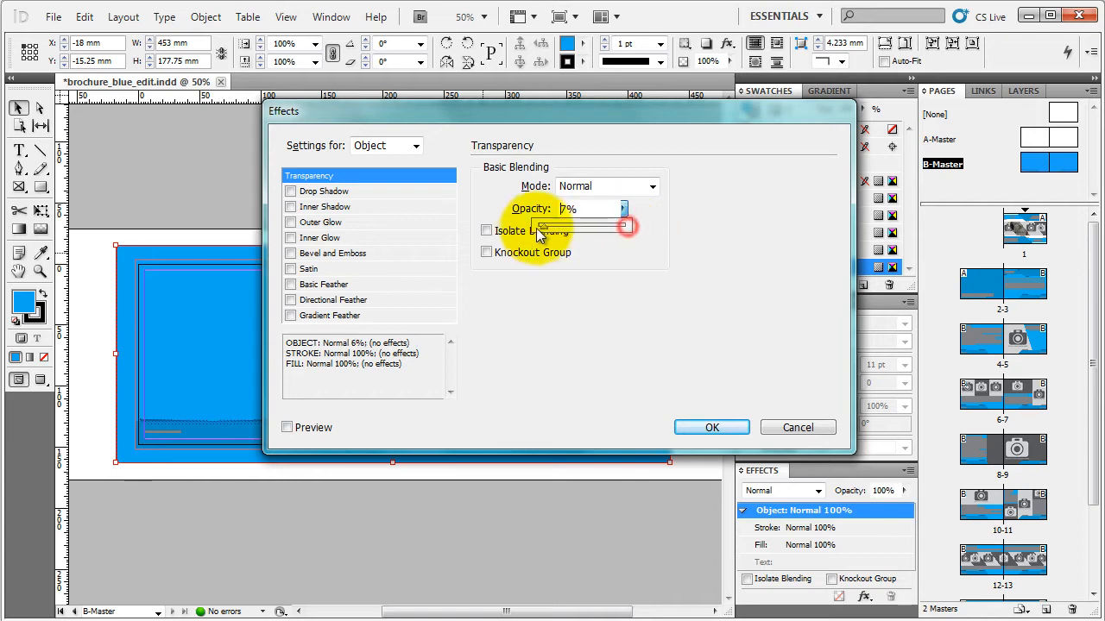
pyautogui.click(704, 429)
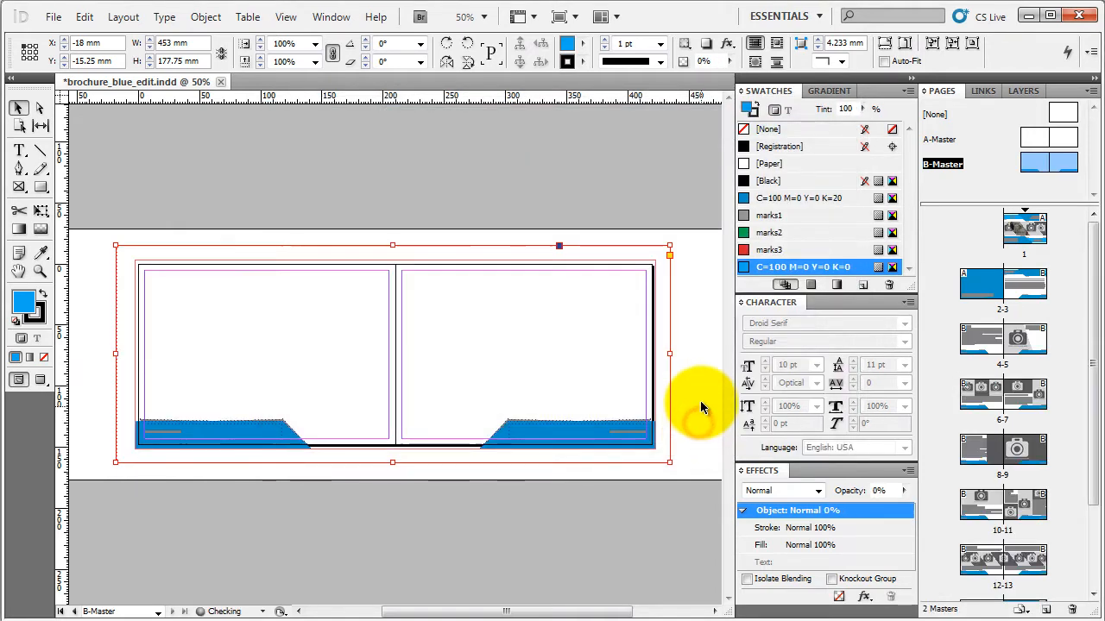
# - Lock the transparency layer and go back to the cover on page 1
pyautogui.click(1022, 91)
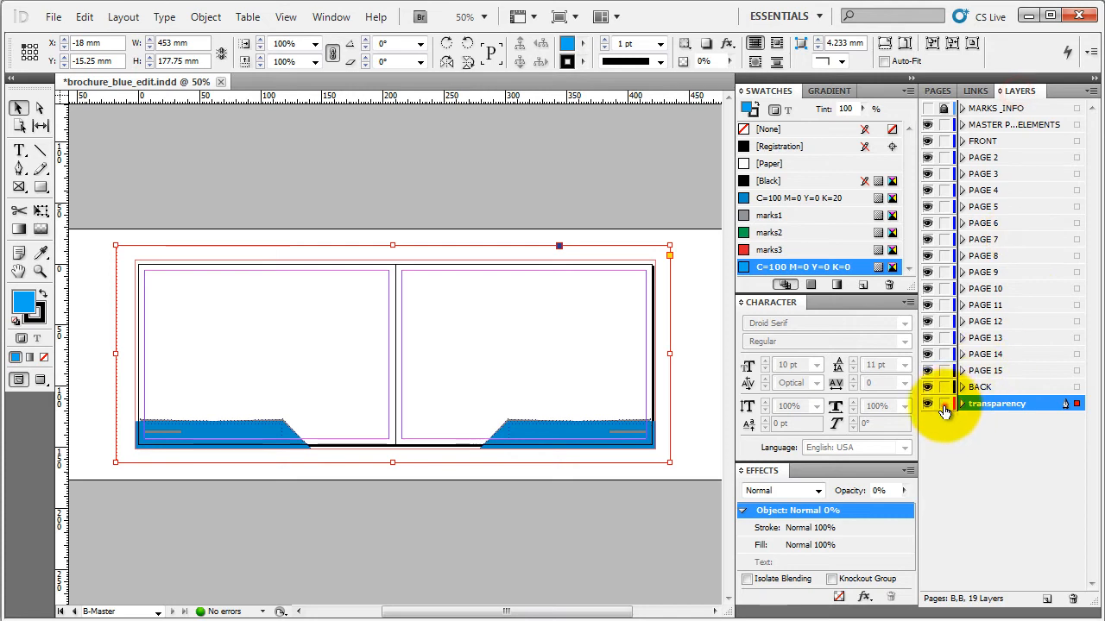
pyautogui.click(944, 404)
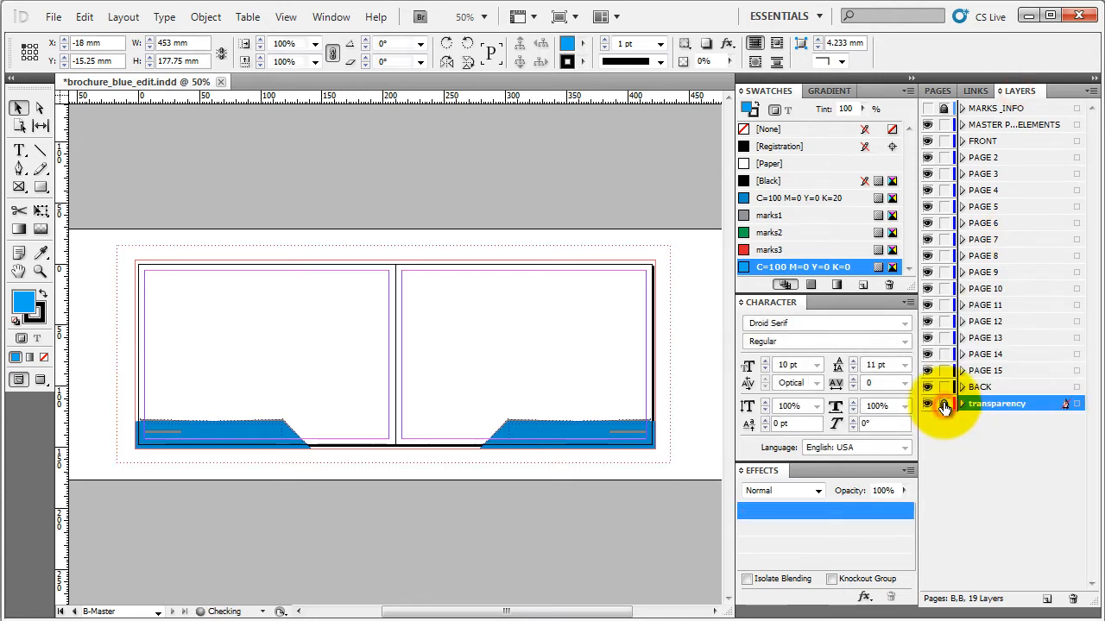
pyautogui.click(937, 91)
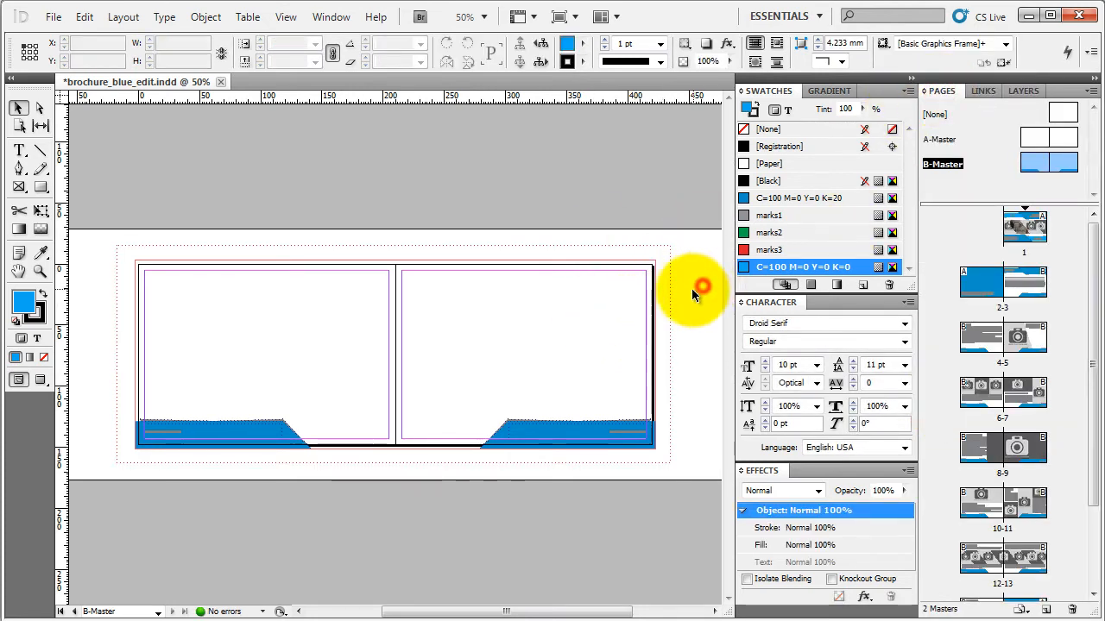
pyautogui.doubleClick(1017, 230)
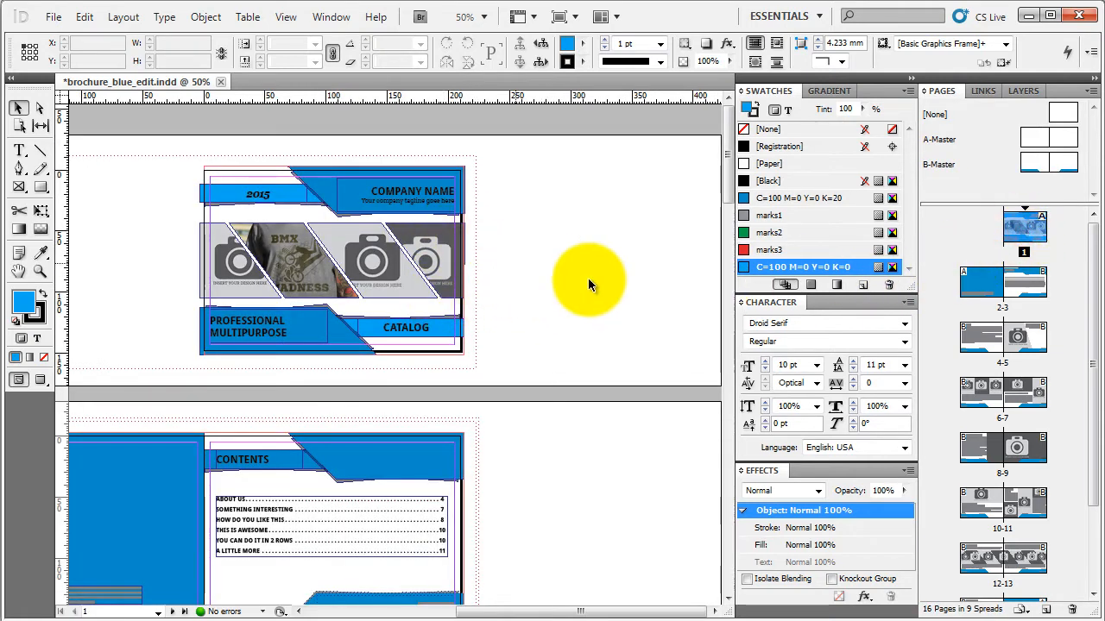
pyautogui.scroll(-1, 587, 284)
pyautogui.scroll(2, 454, 161)
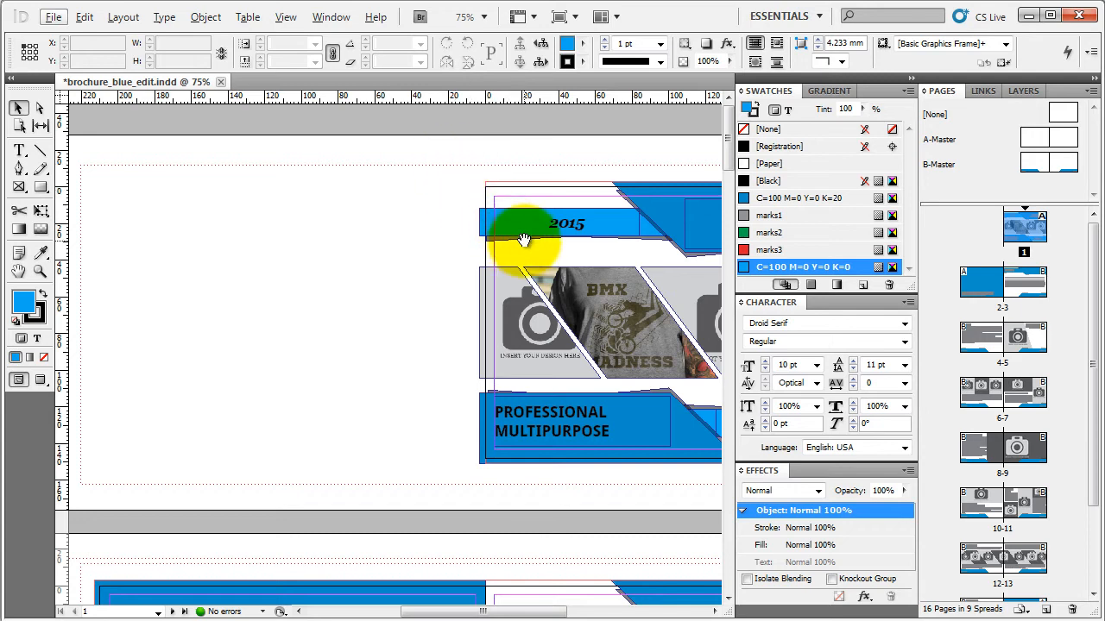
pyautogui.moveTo(523, 240); pyautogui.dragTo(234, 227)
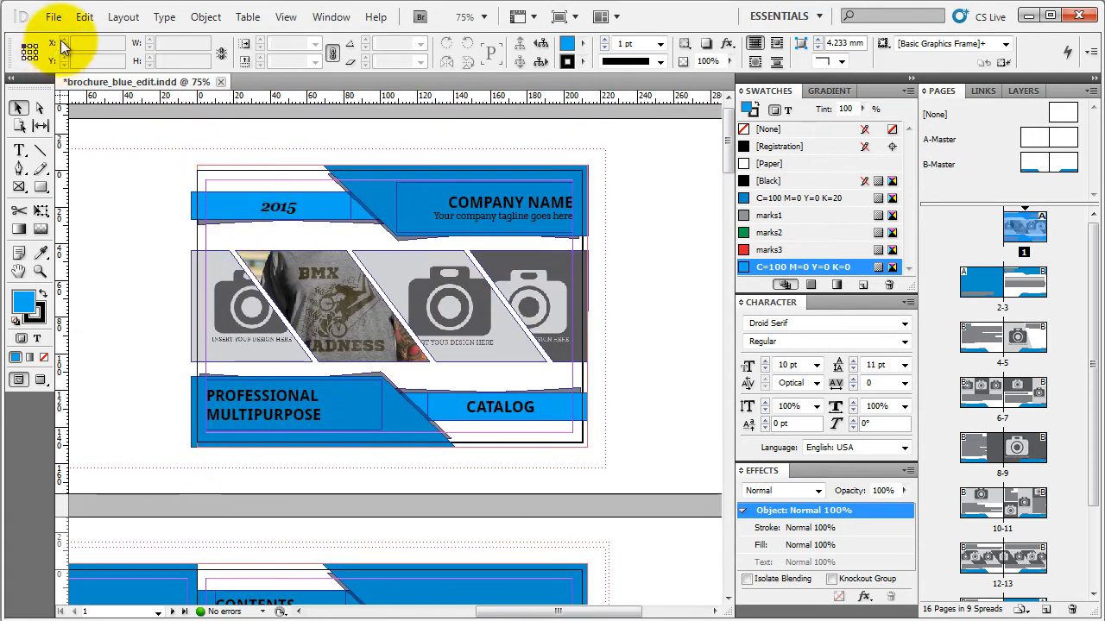
# - Create a transparency flattener preset named Smart Print from [High Resolution], converting all text and all strokes to outlines
pyautogui.click(87, 17)
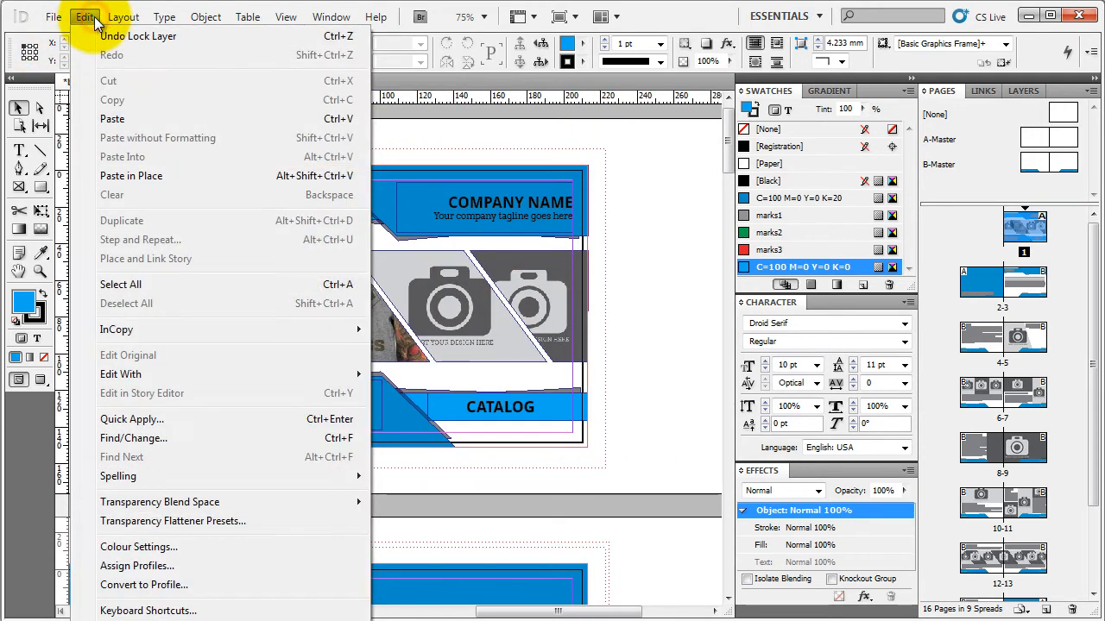
pyautogui.click(243, 520)
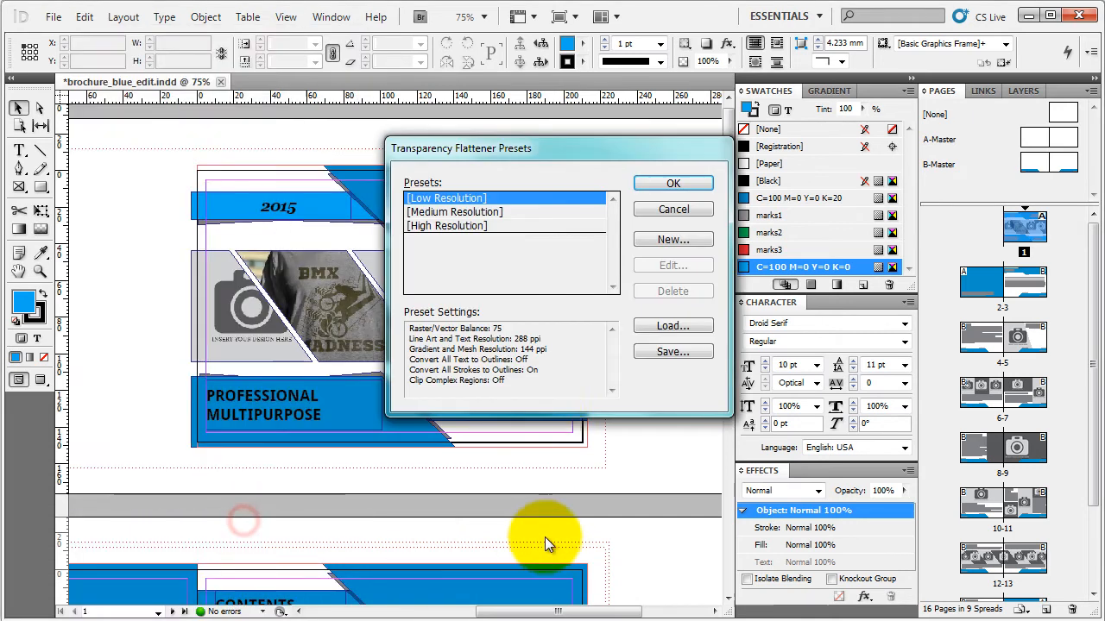
pyautogui.click(528, 225)
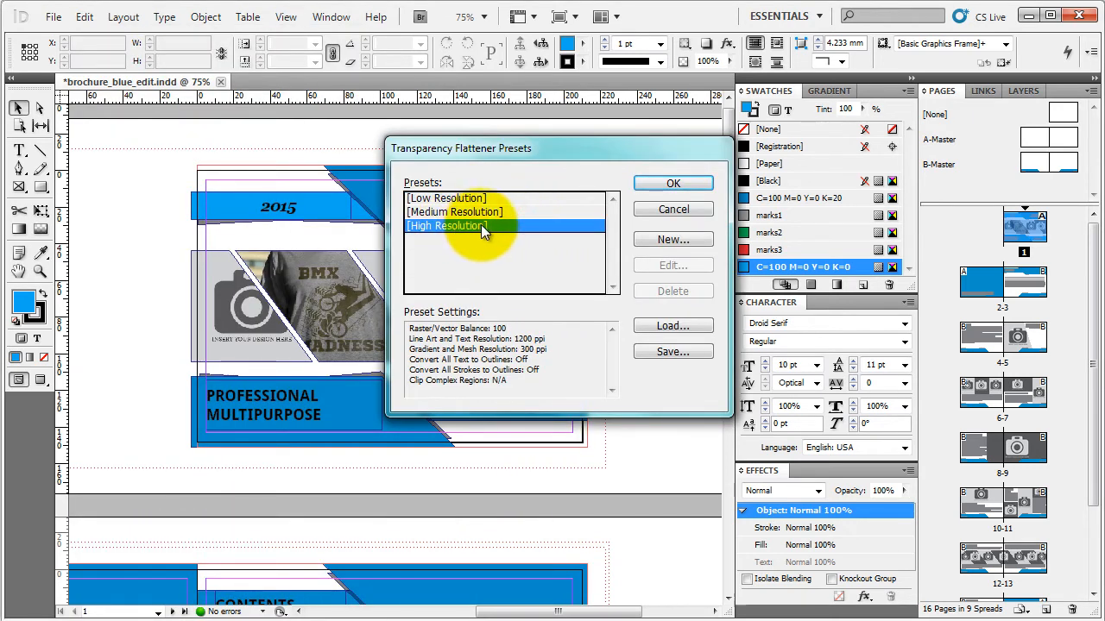
pyautogui.click(669, 240)
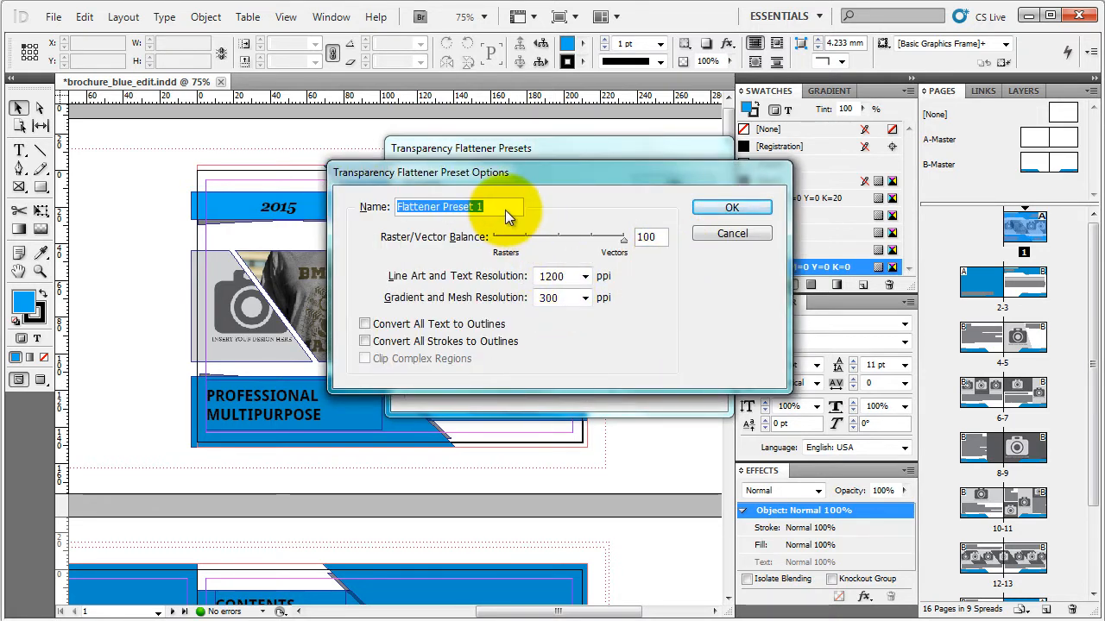
pyautogui.write('Smart Print')
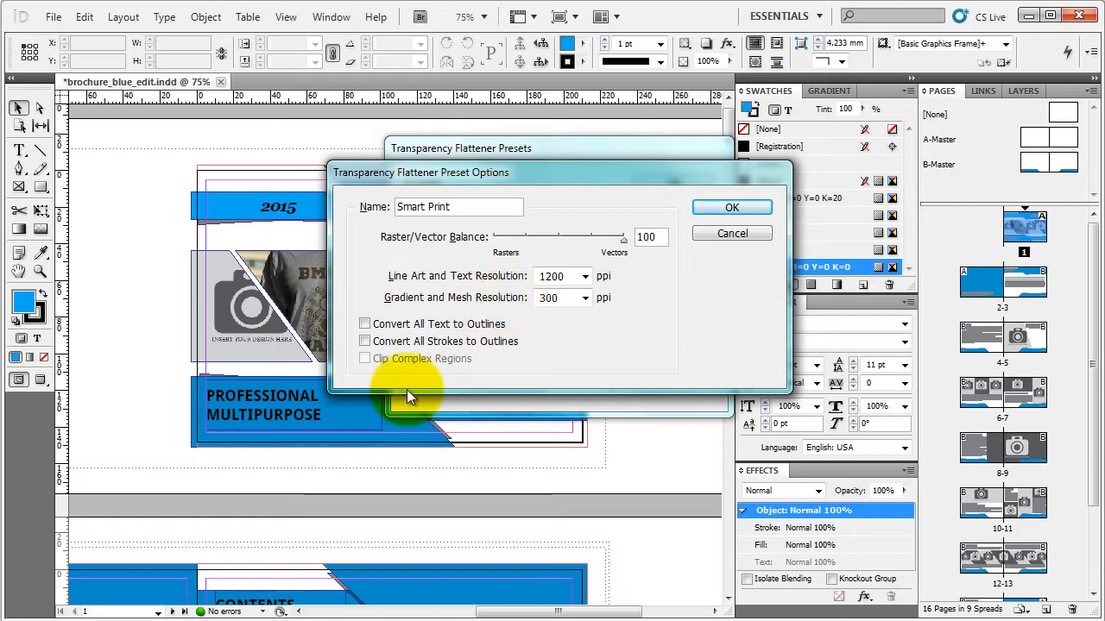
pyautogui.click(405, 326)
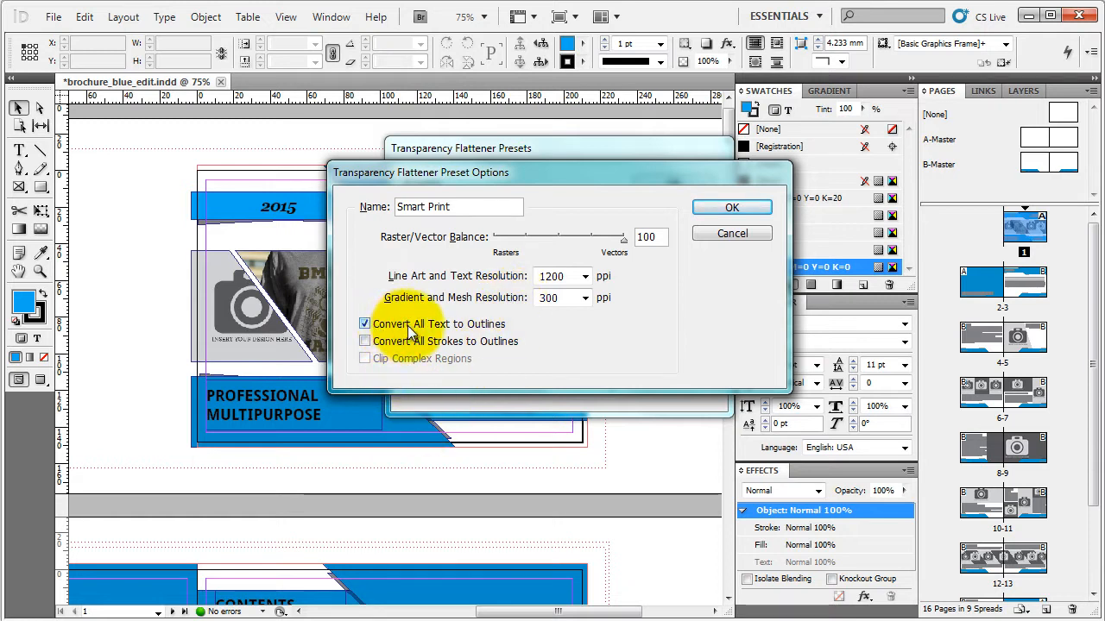
pyautogui.click(420, 344)
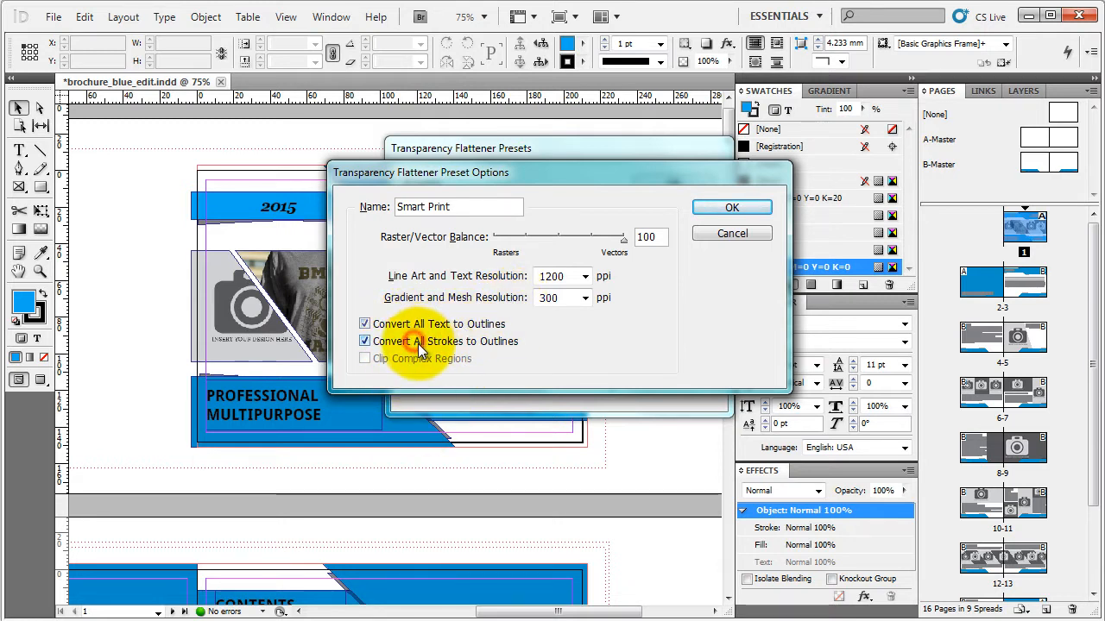
pyautogui.click(723, 211)
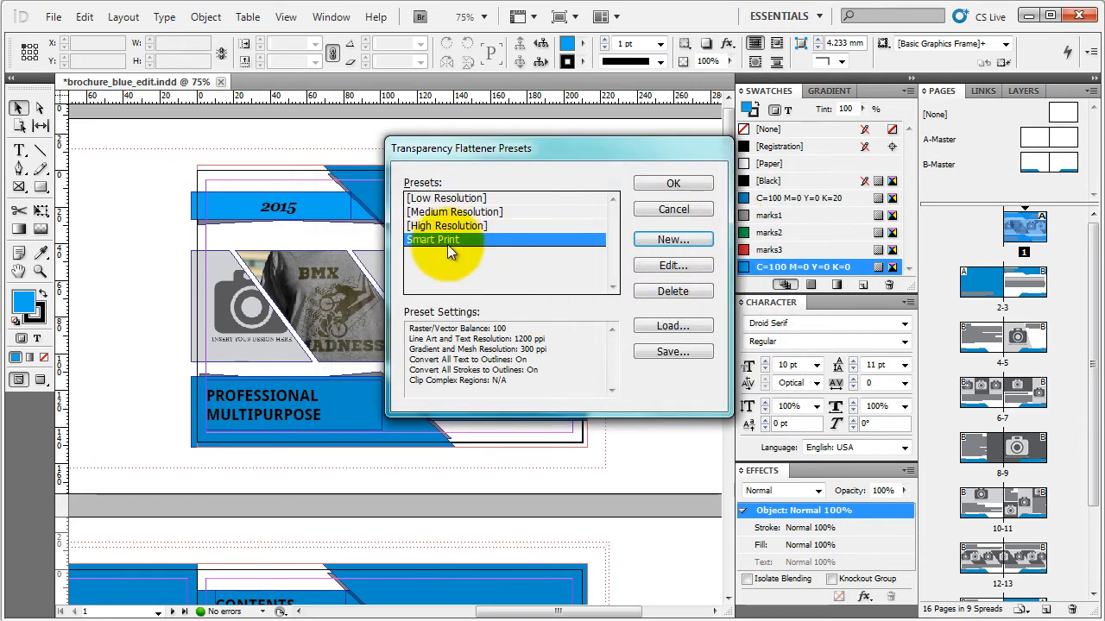
pyautogui.click(691, 181)
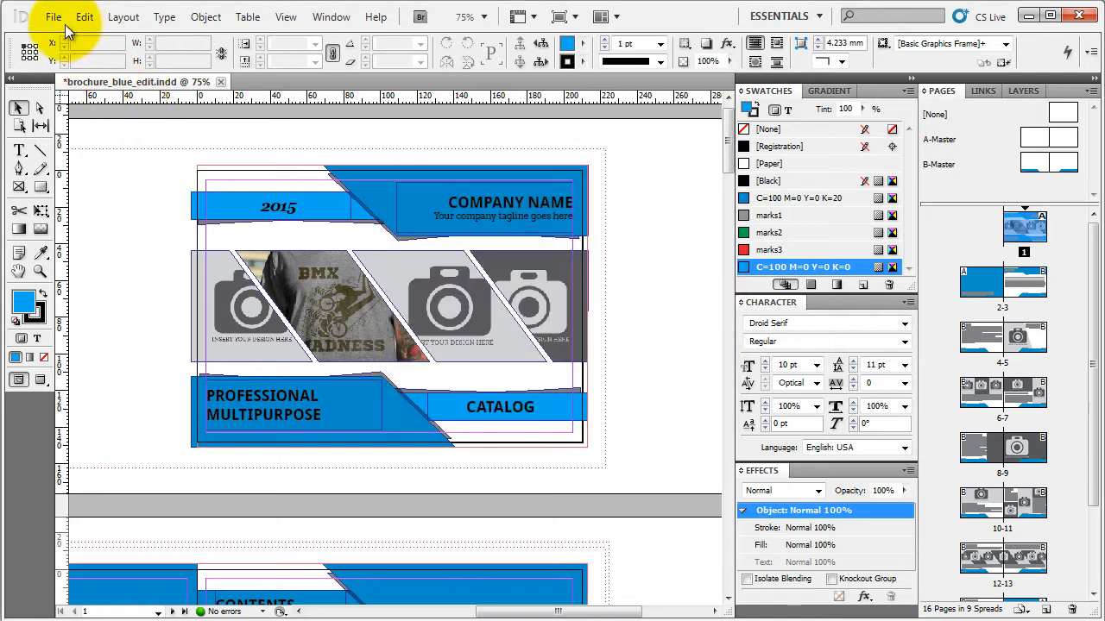
# - Start a new Adobe PDF export preset based on [Press Quality]
pyautogui.click(53, 18)
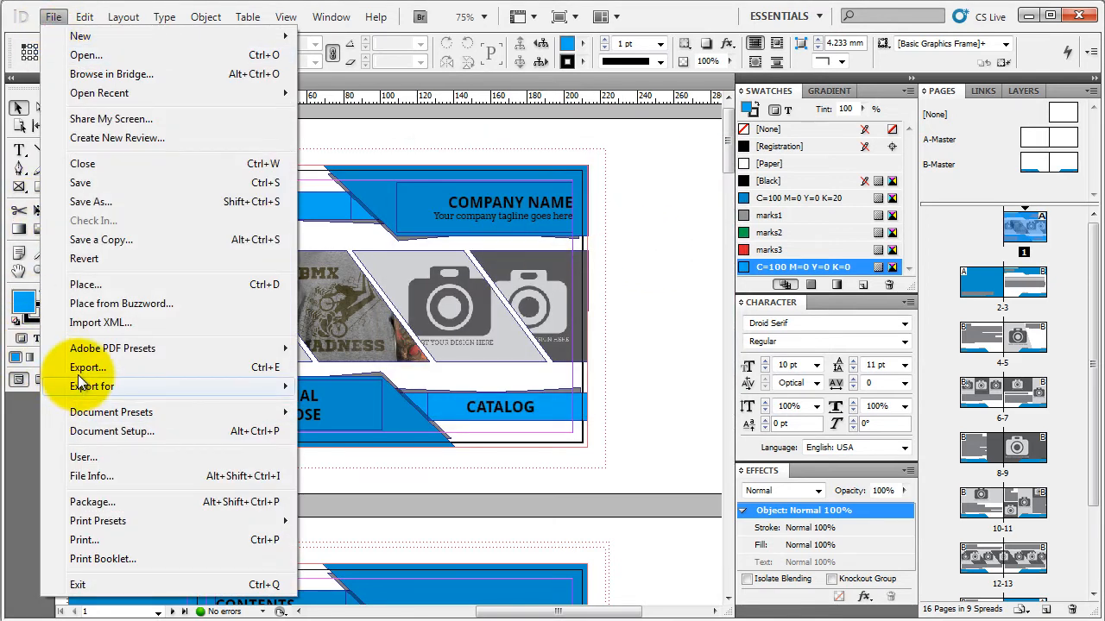
pyautogui.moveTo(141, 351)
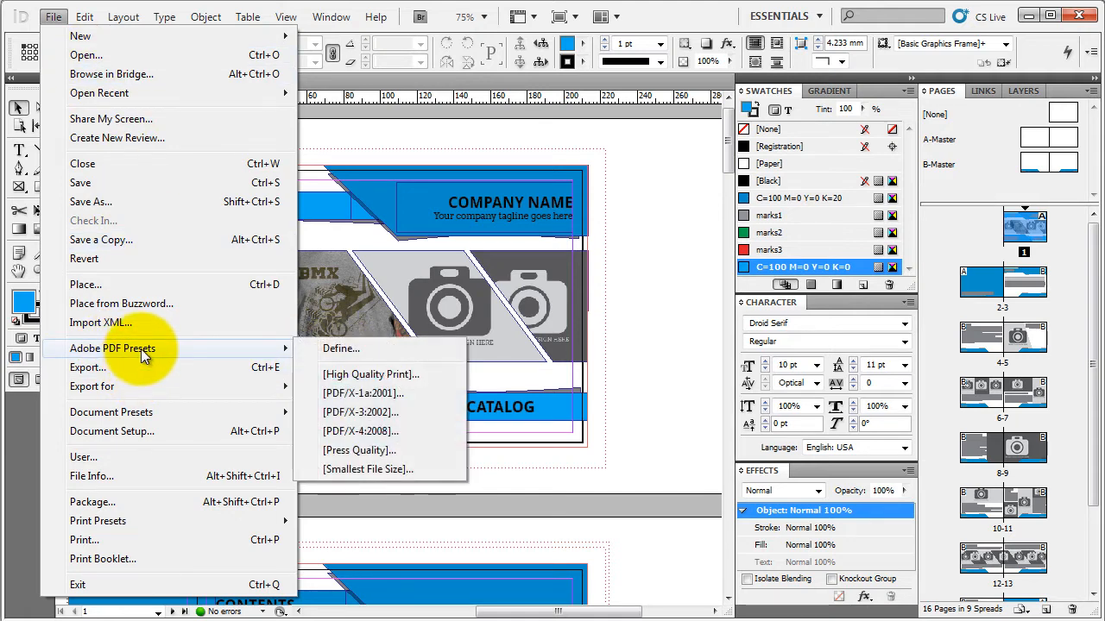
pyautogui.click(330, 344)
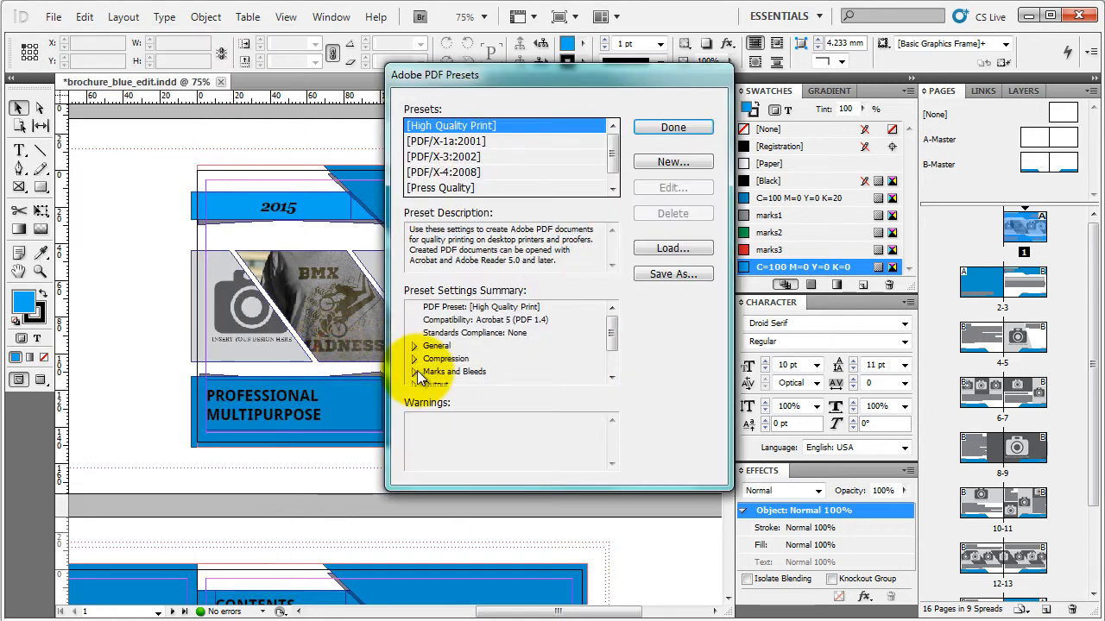
pyautogui.moveTo(616, 164); pyautogui.dragTo(616, 169)
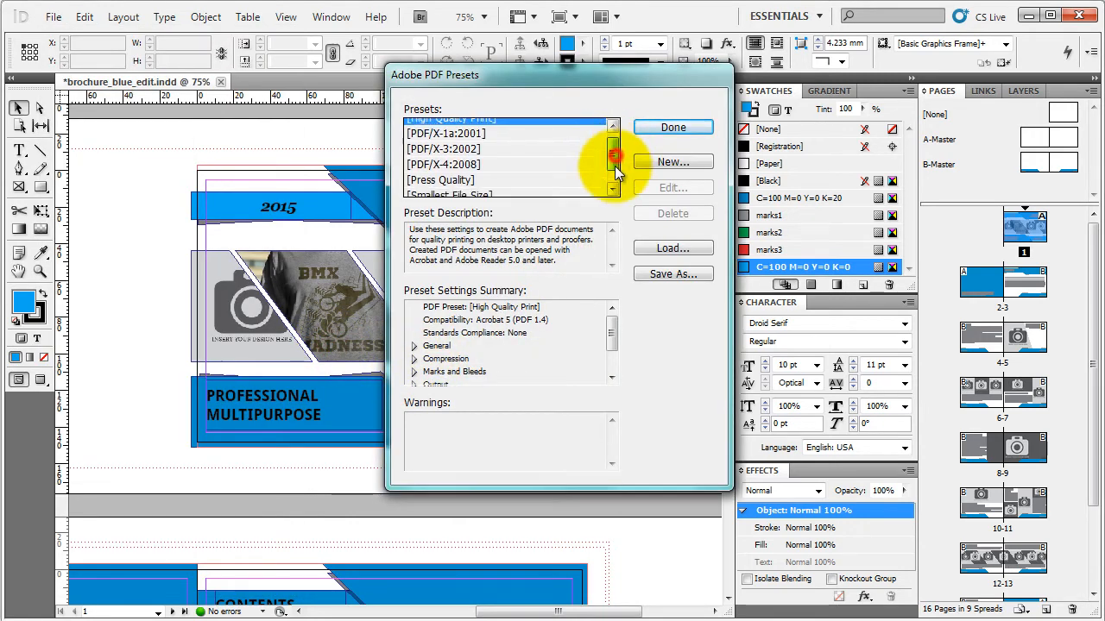
pyautogui.click(523, 171)
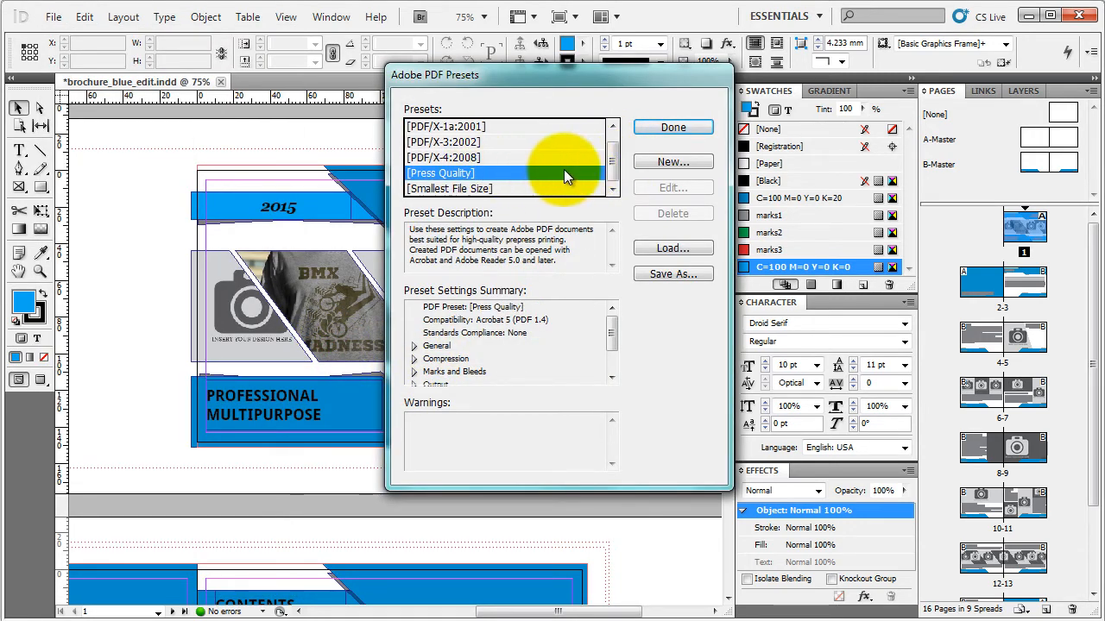
pyautogui.click(670, 161)
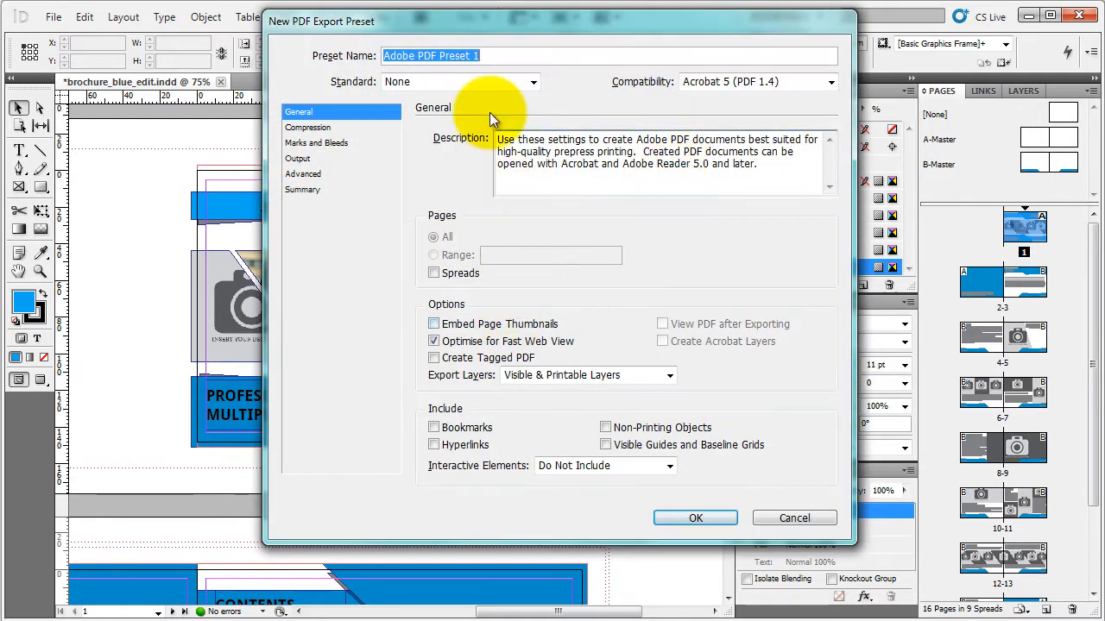
# - Name the new PDF export preset Print Preset and set its standard to PDF/X-1a:2001
pyautogui.write('Sma')
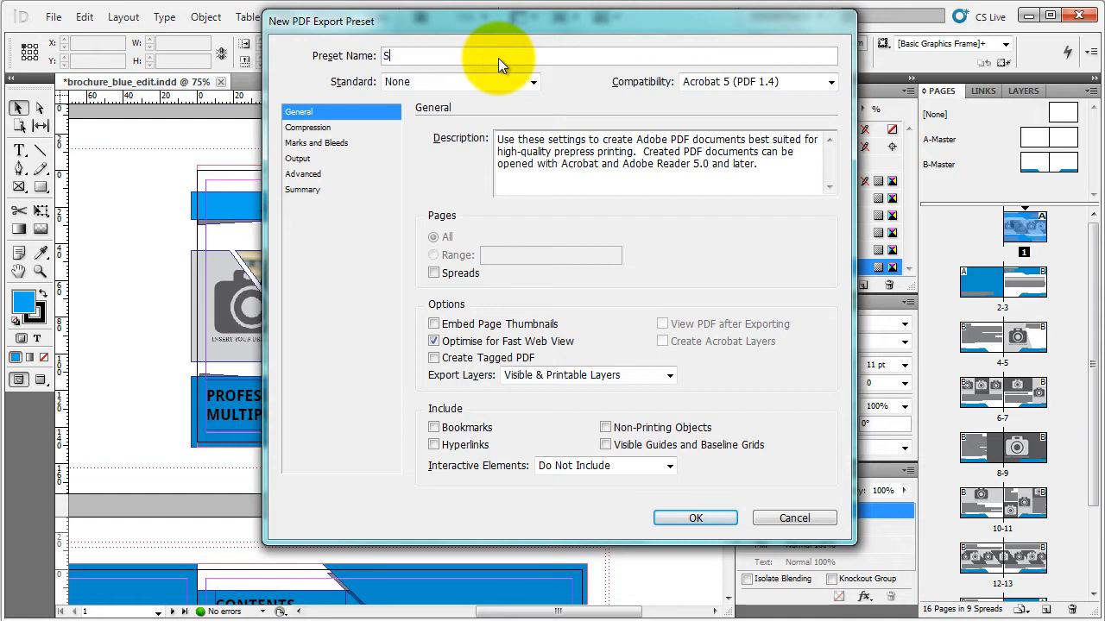
pyautogui.press('BackSpace')
pyautogui.press('BackSpace')
pyautogui.press('BackSpace')
pyautogui.write('Print Preset')
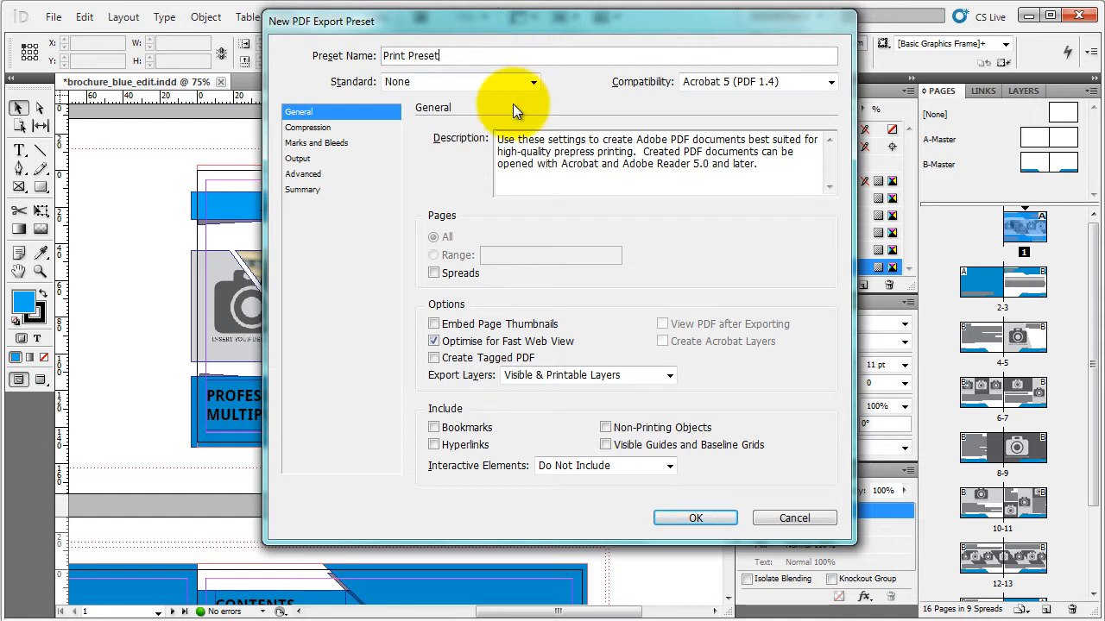
pyautogui.click(511, 83)
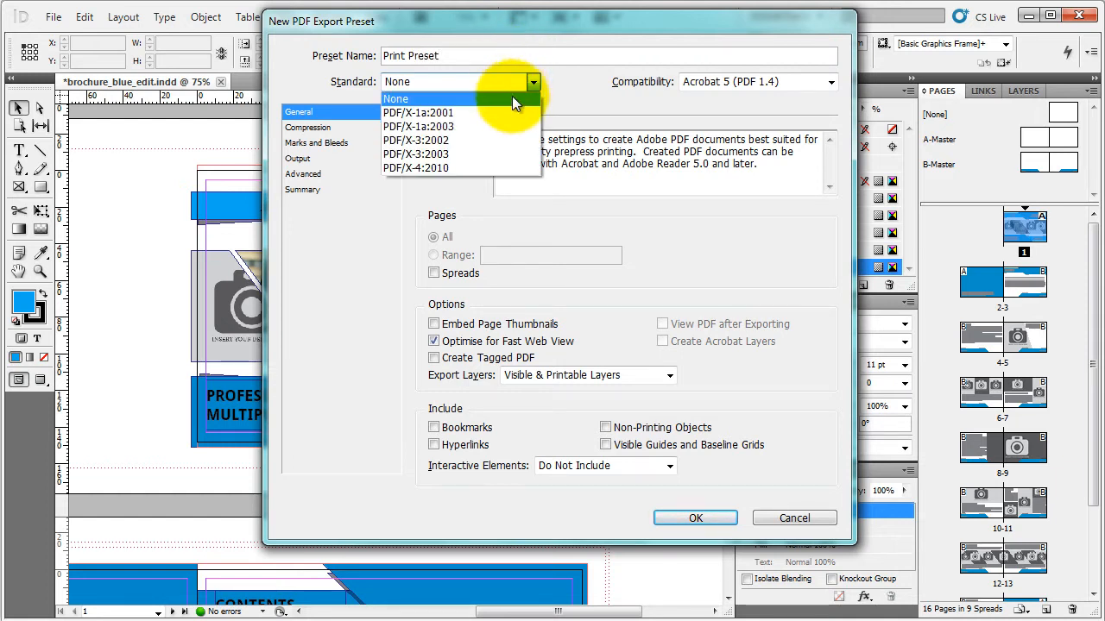
pyautogui.click(457, 117)
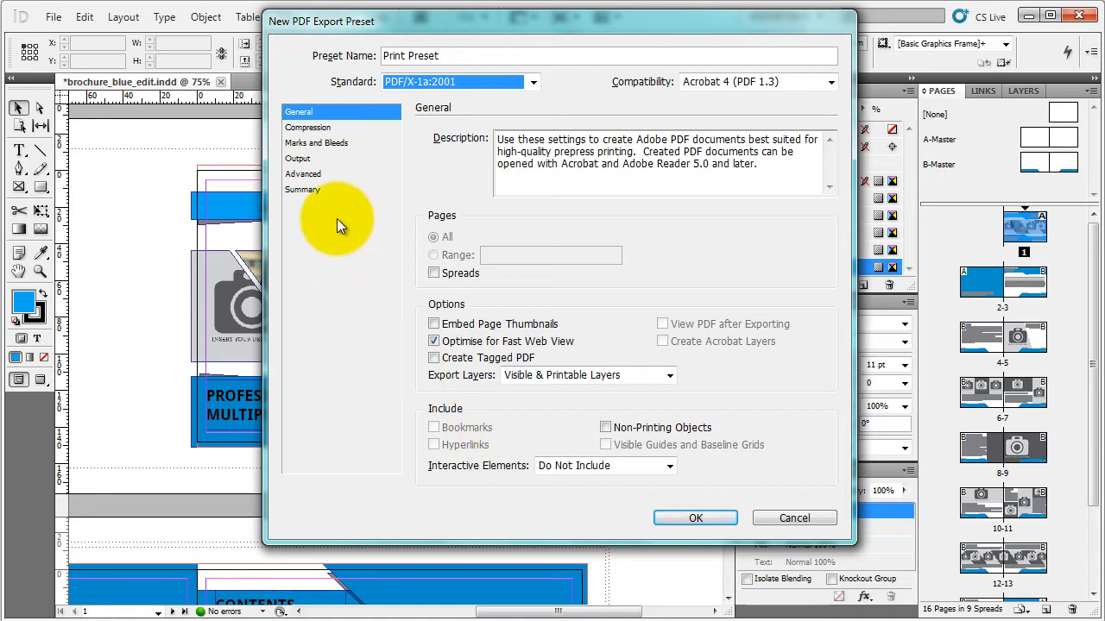
# - Set the preset's colour and greyscale image compression to None and make it use the document bleed settings
pyautogui.click(345, 128)
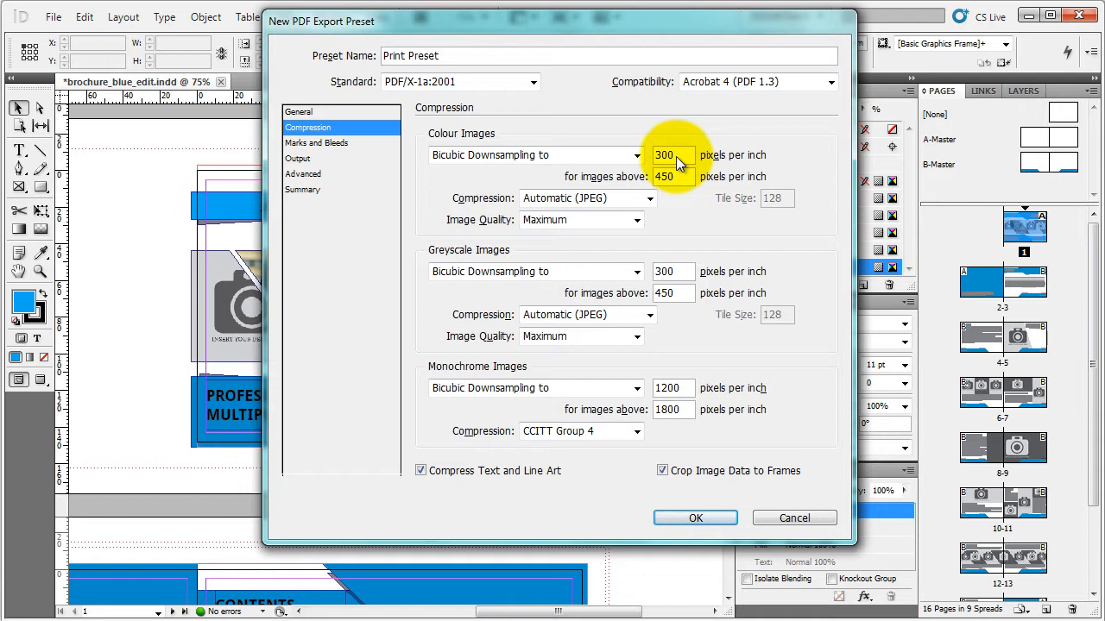
pyautogui.click(556, 197)
pyautogui.click(560, 214)
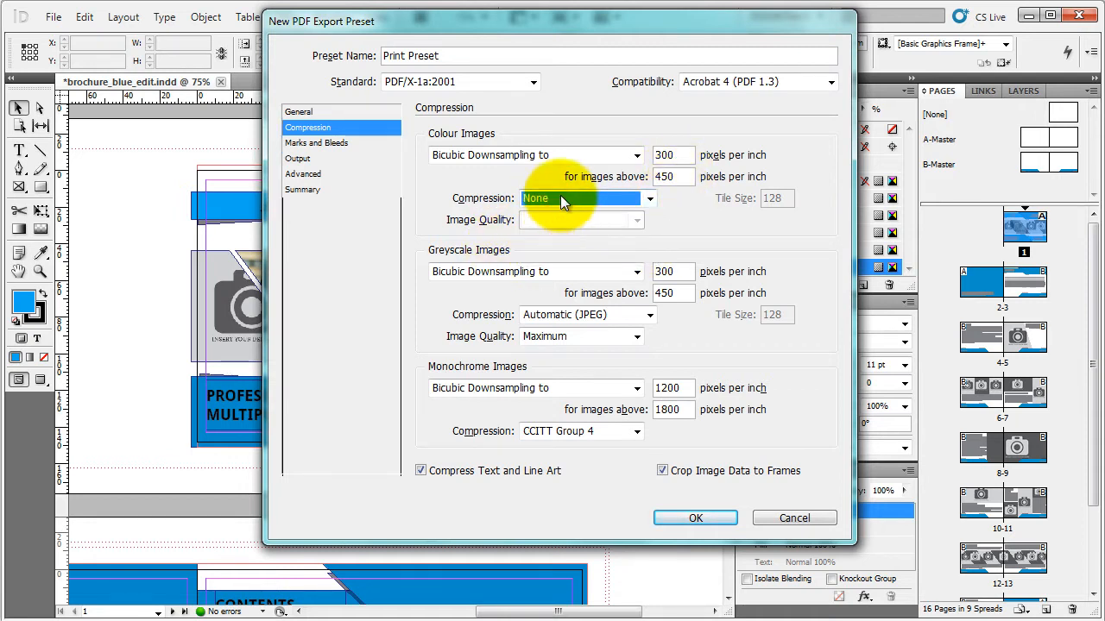
pyautogui.click(570, 318)
pyautogui.click(578, 339)
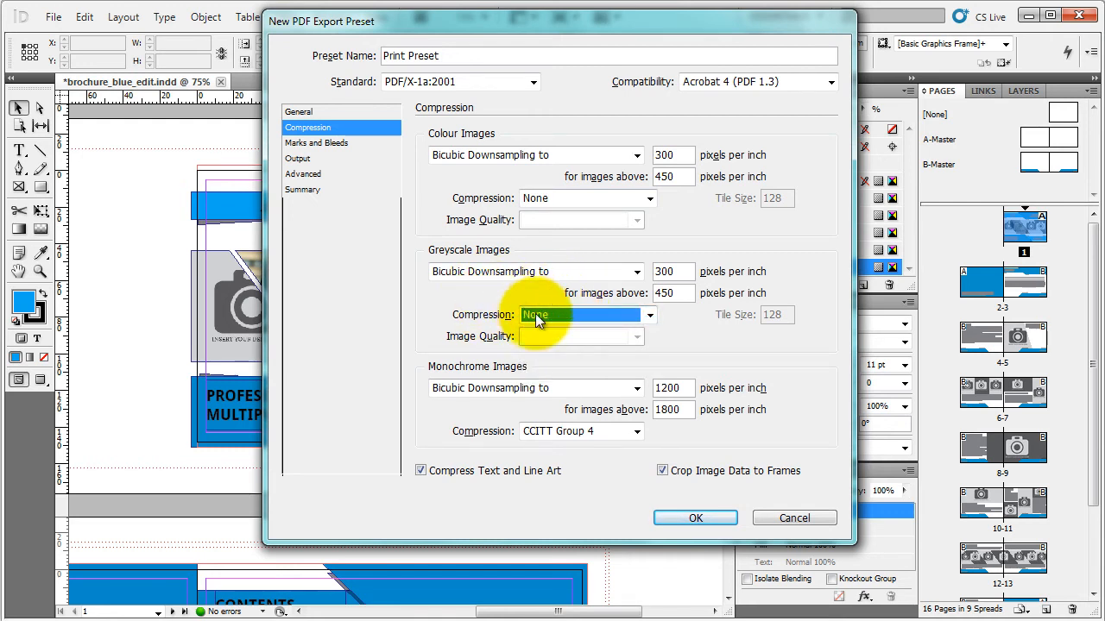
pyautogui.click(367, 143)
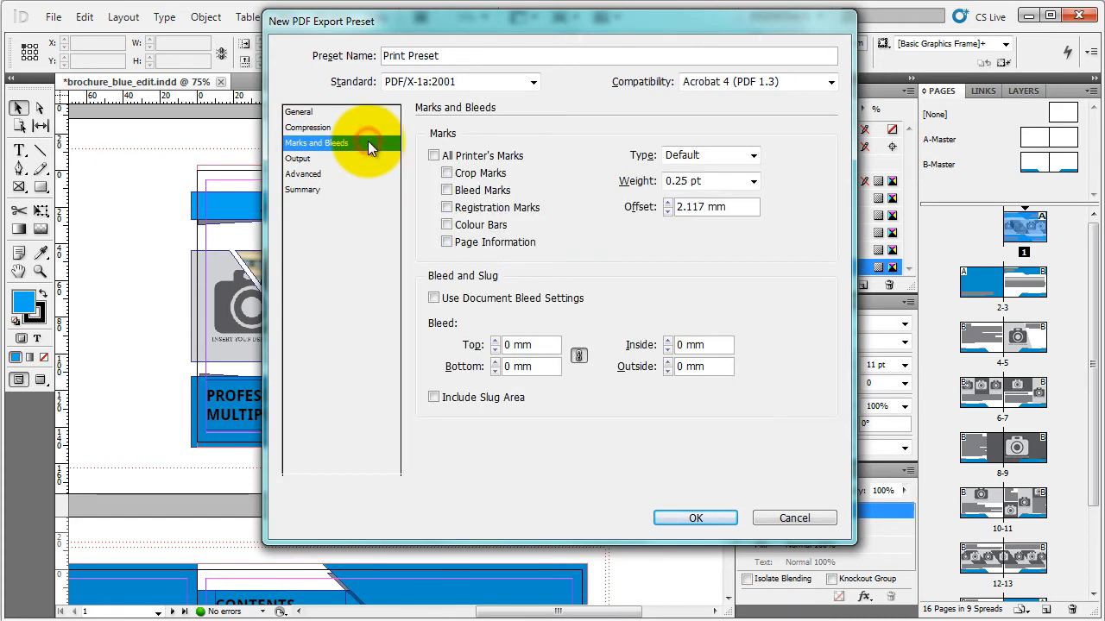
pyautogui.click(435, 298)
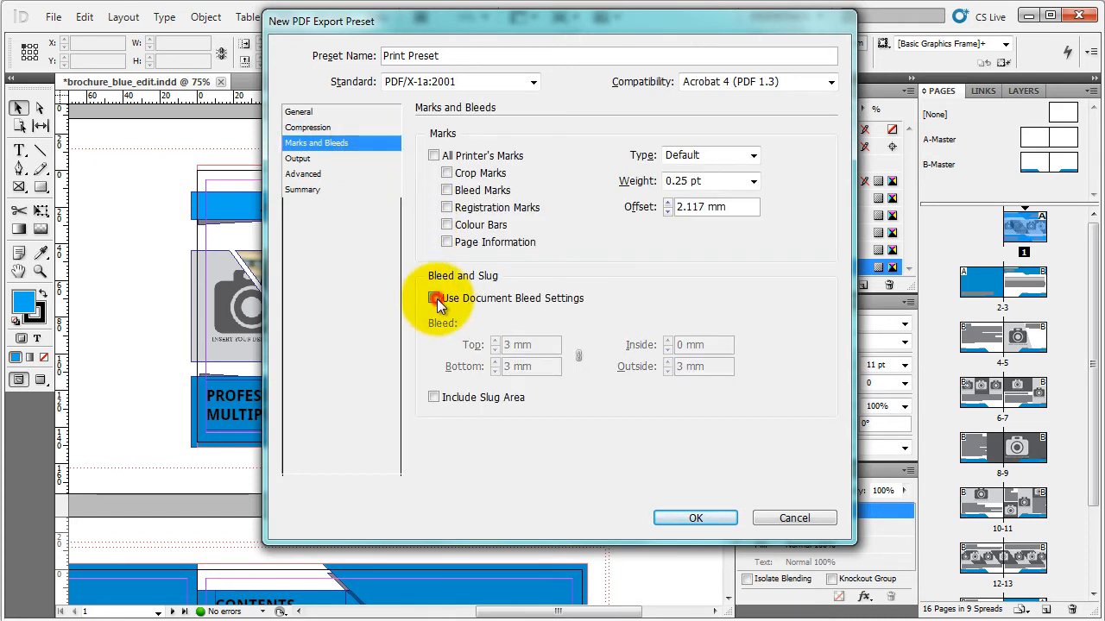
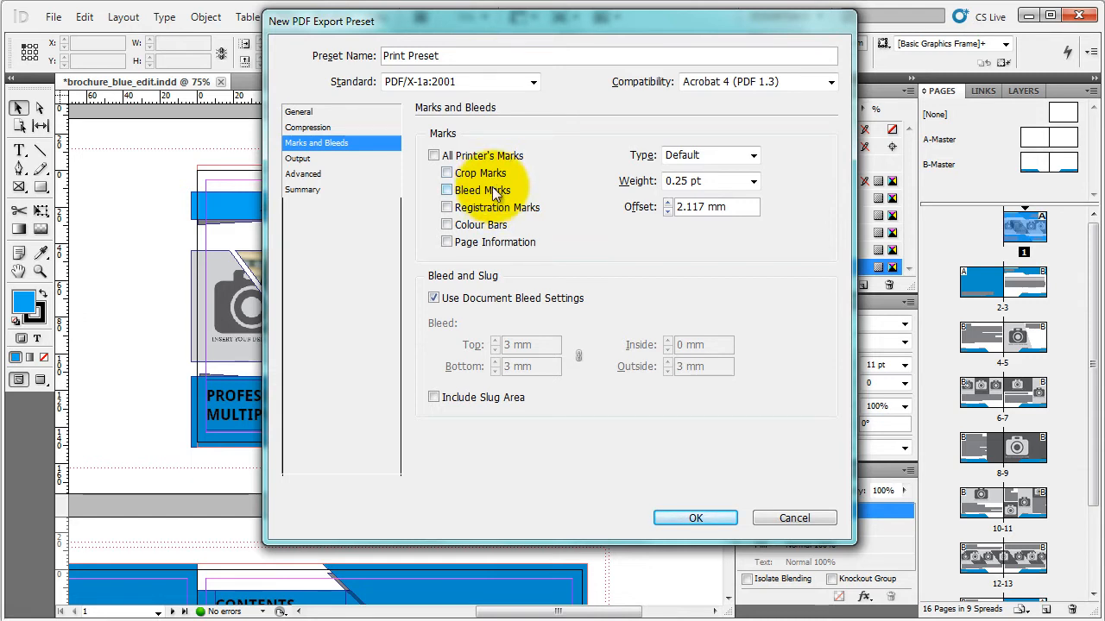
# - Keep the preset's colour conversion at Convert to Destination (Preserve Numbers) and set the destination to Working CMYK - U.S. Web Coated
pyautogui.click(366, 161)
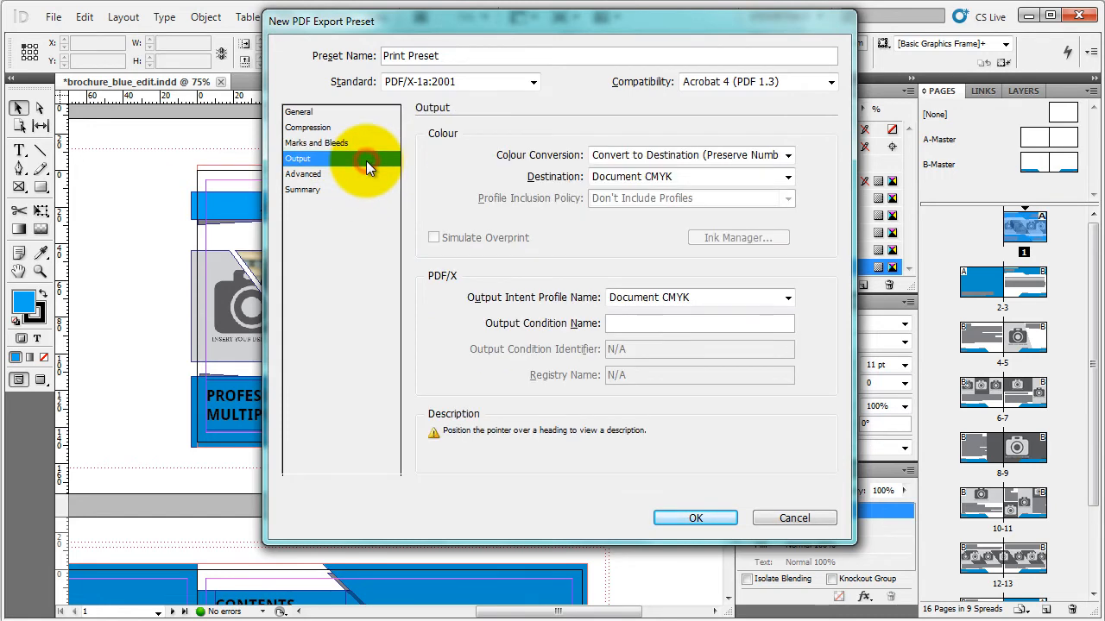
pyautogui.moveTo(684, 148)
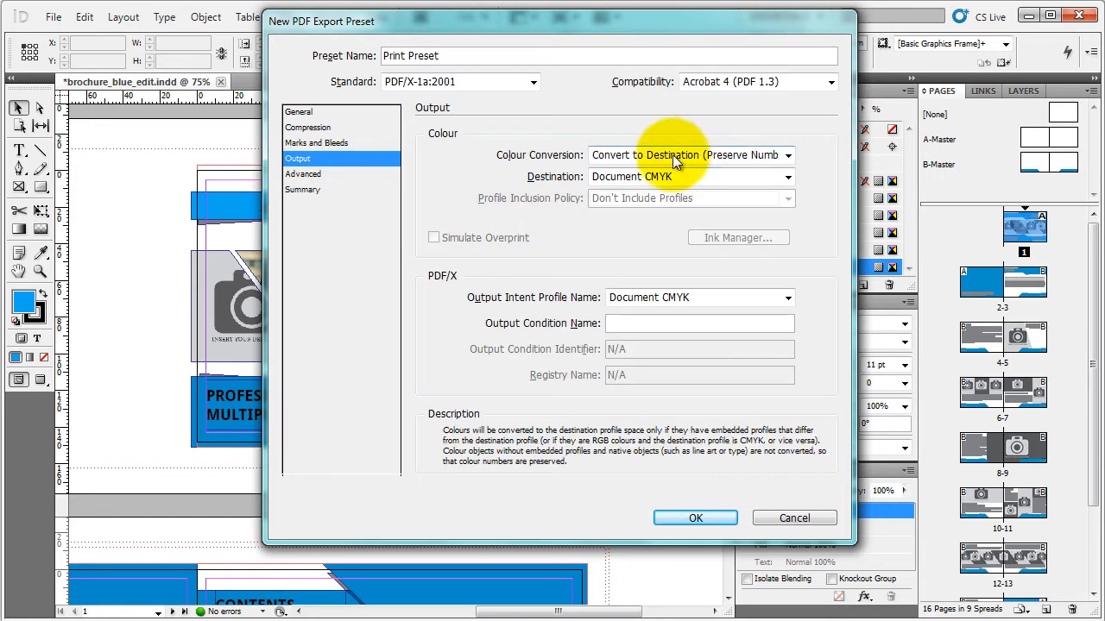
pyautogui.click(674, 158)
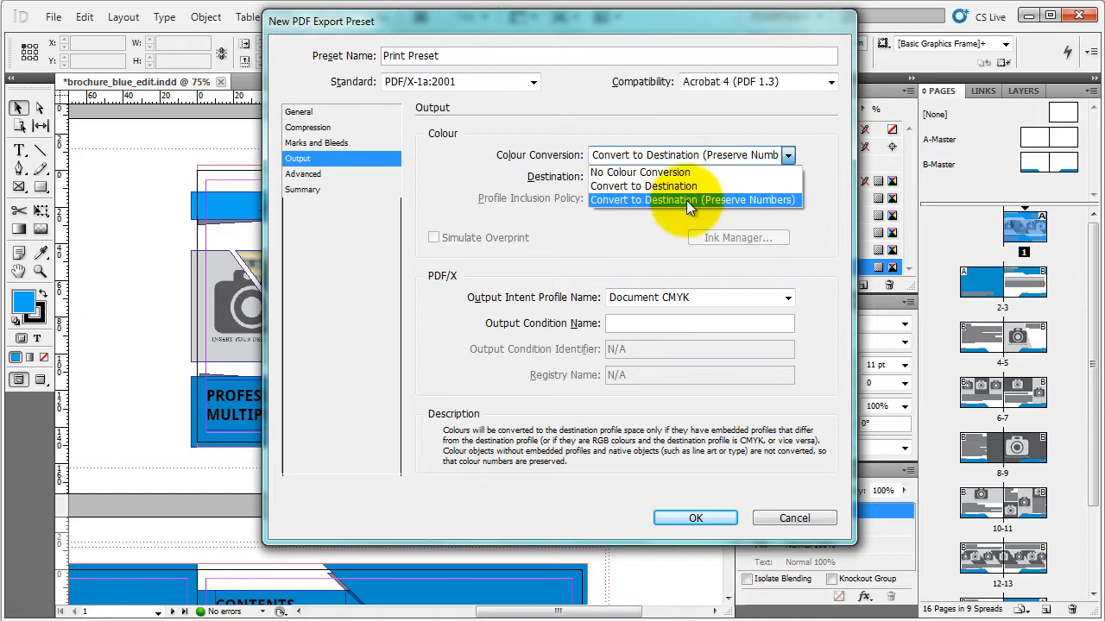
pyautogui.click(687, 201)
pyautogui.click(682, 176)
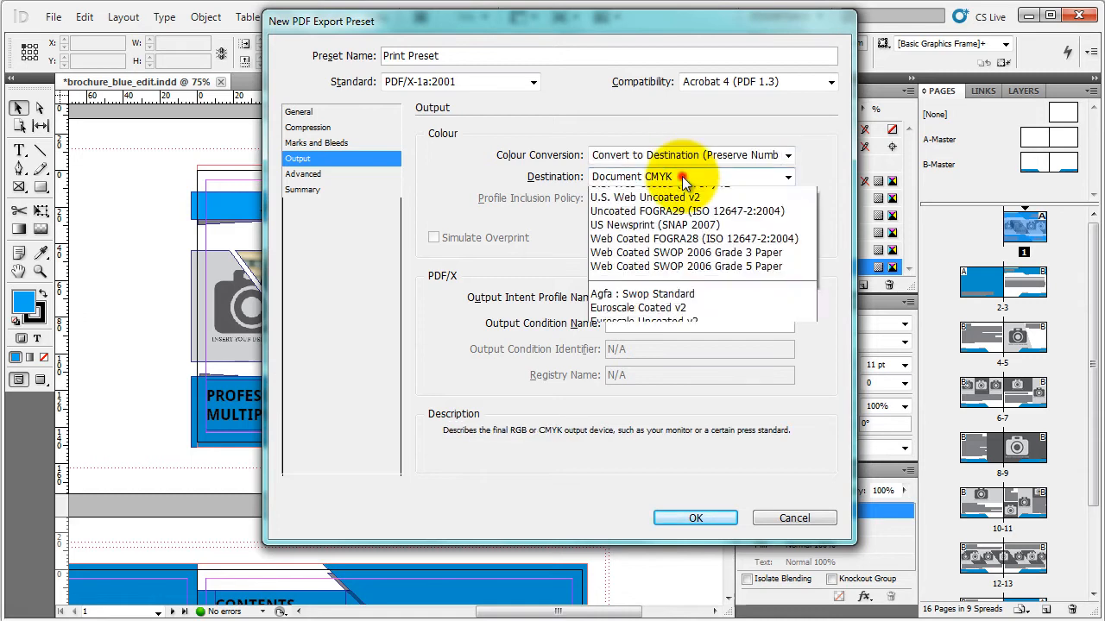
pyautogui.click(647, 211)
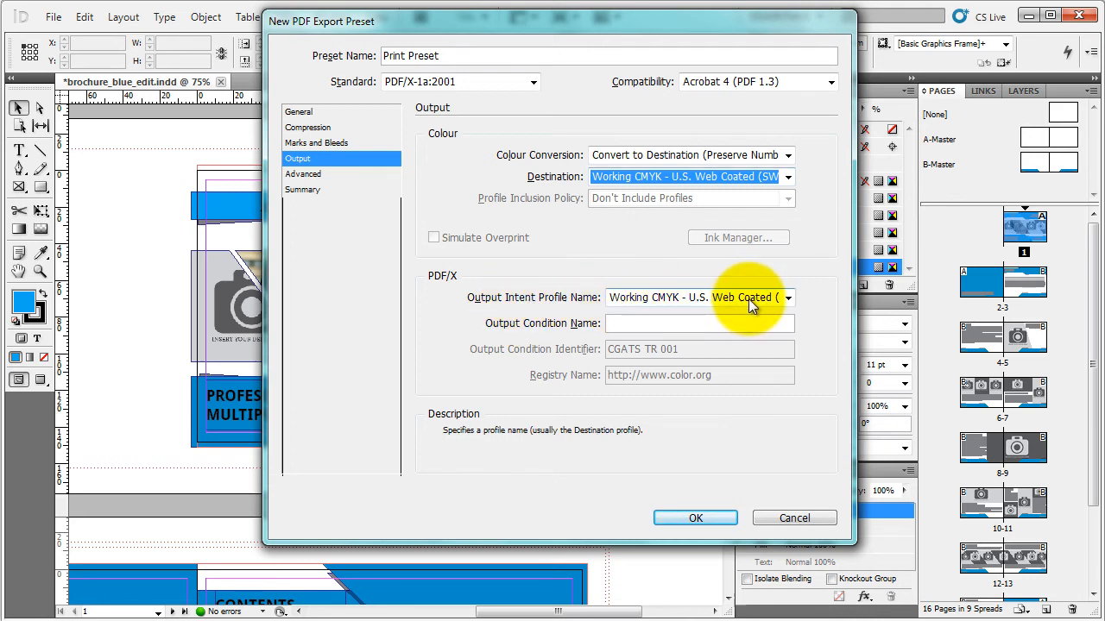
# - Assign the Smart Print transparency flattener to the PDF export preset, save the preset and finish managing presets
pyautogui.click(354, 175)
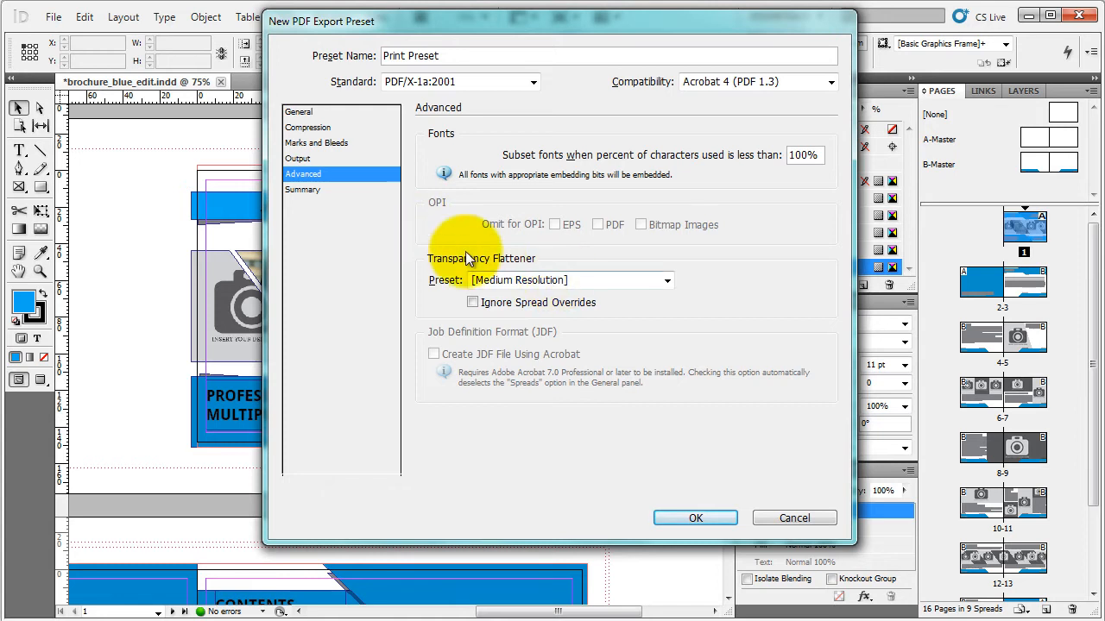
pyautogui.click(528, 281)
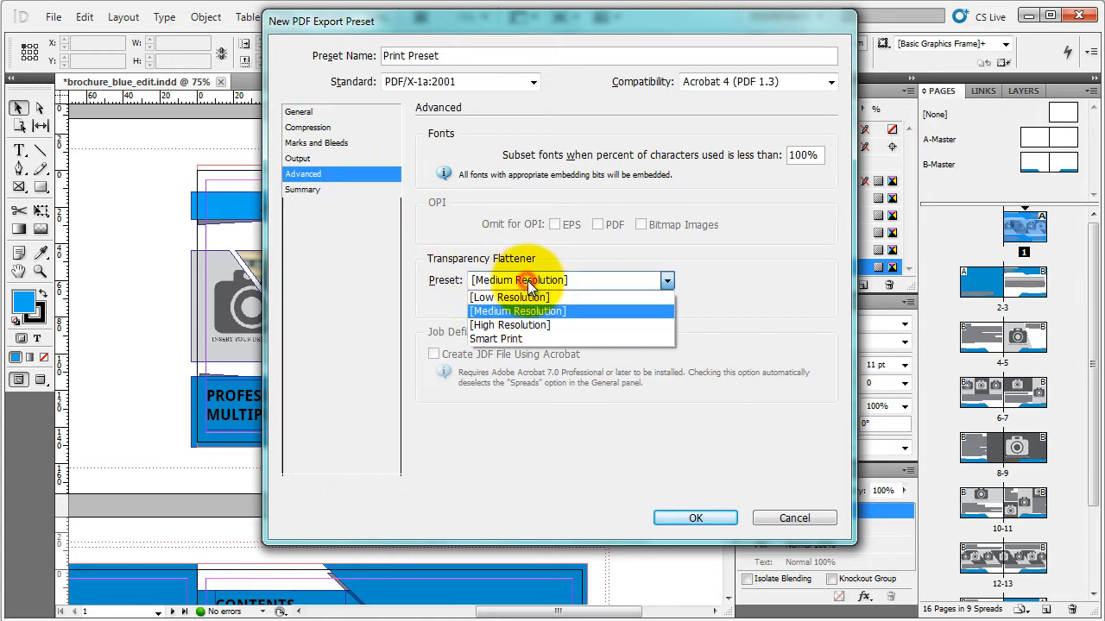
pyautogui.click(498, 339)
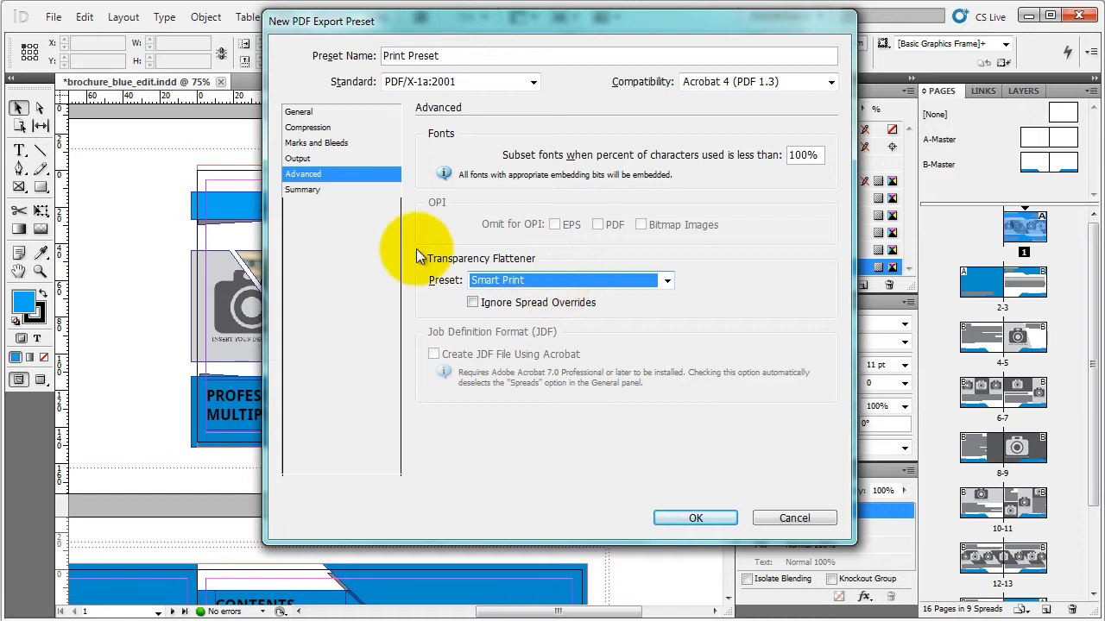
pyautogui.click(330, 187)
pyautogui.click(333, 112)
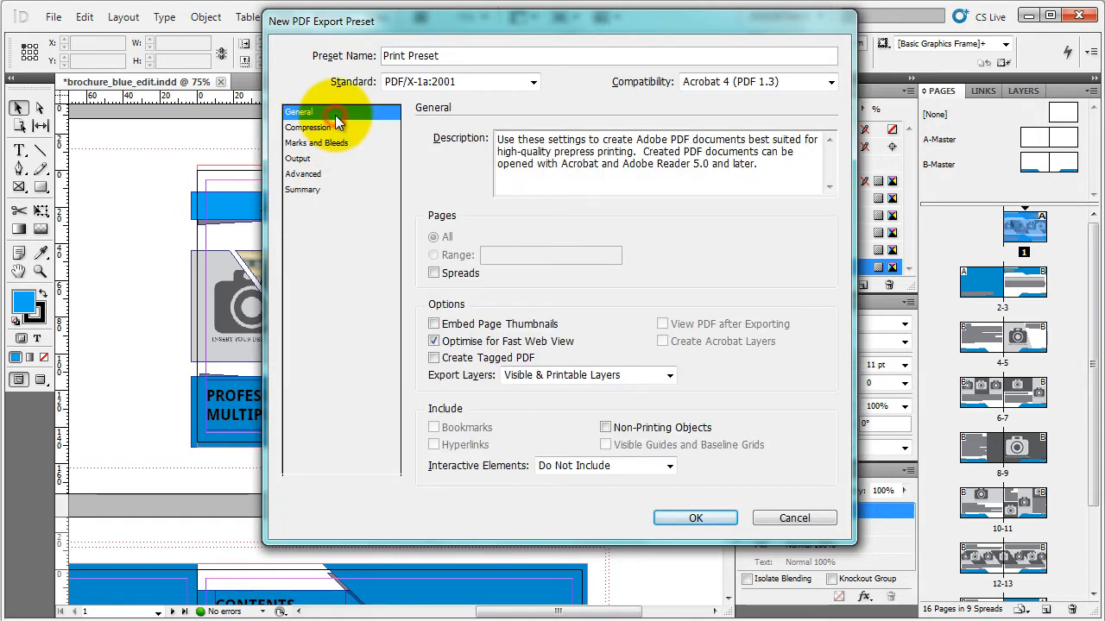
pyautogui.click(688, 515)
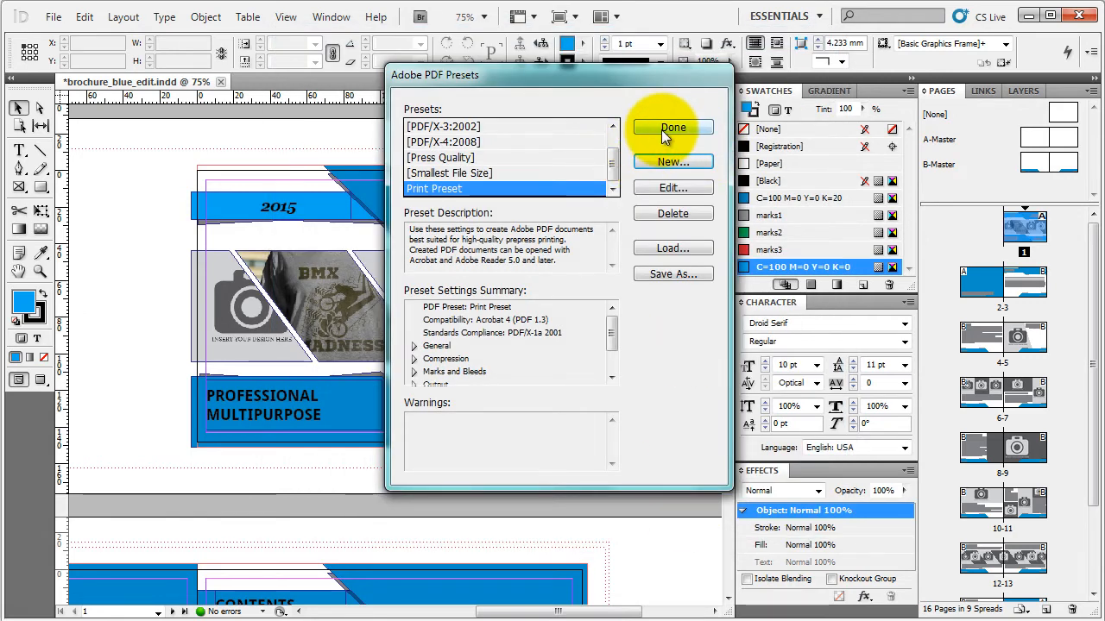
pyautogui.click(665, 129)
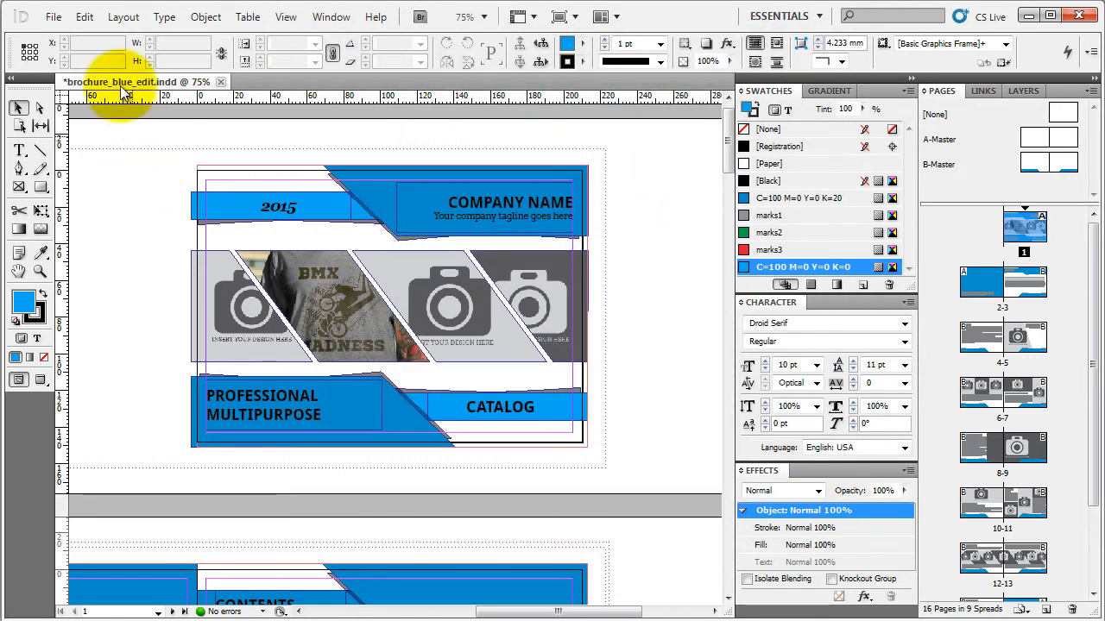
# - Start exporting the brochure as an Adobe PDF (Print) file named brochure_blue_print in the INDD folder
pyautogui.click(52, 16)
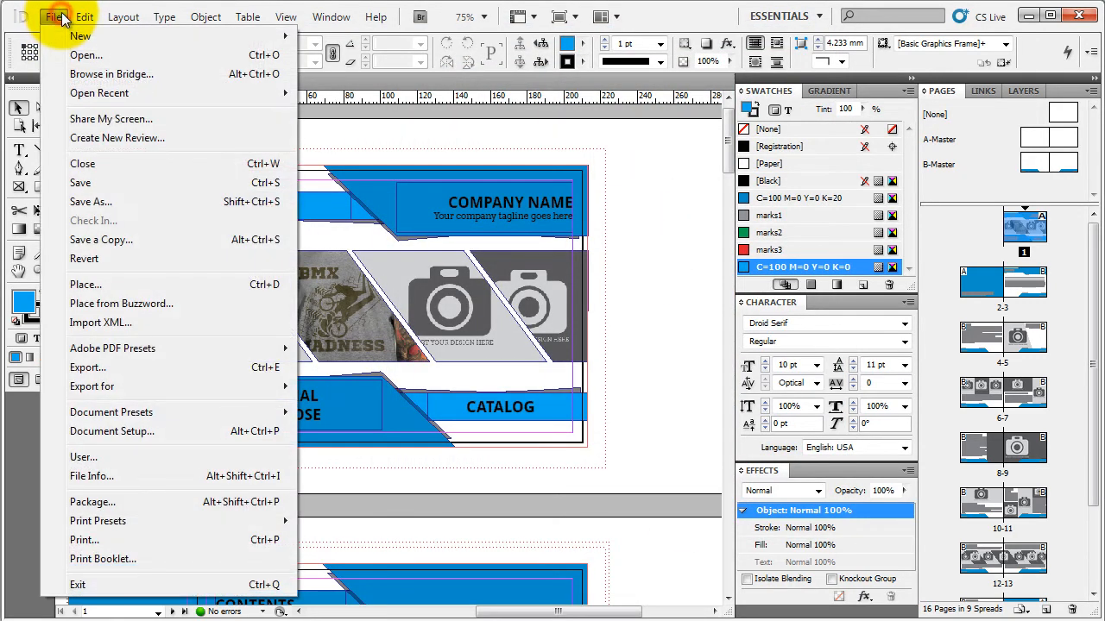
pyautogui.click(104, 365)
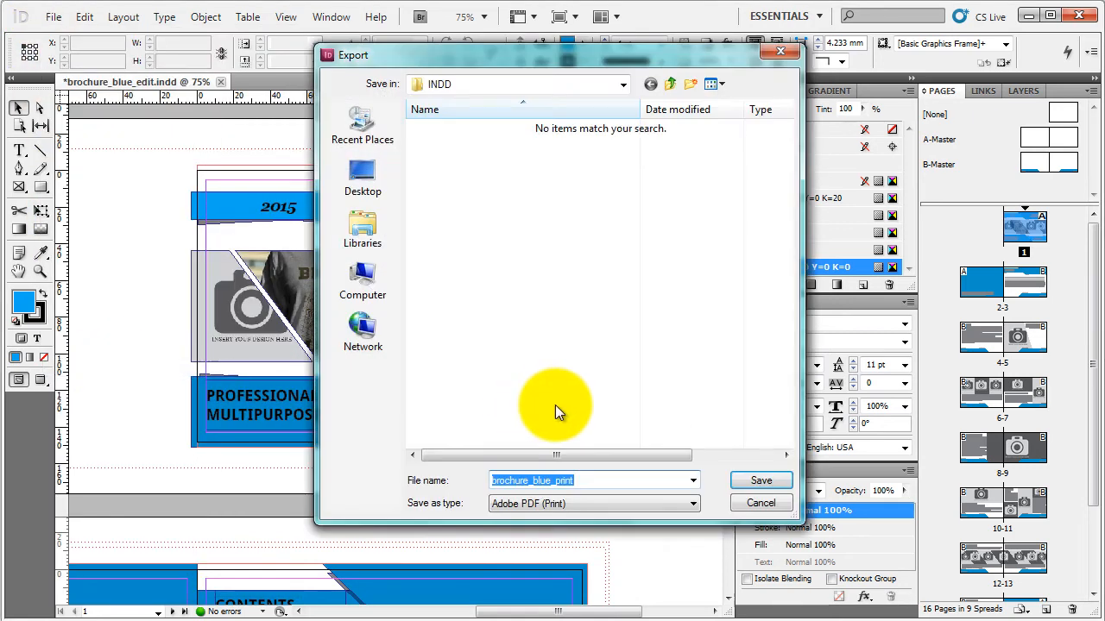
pyautogui.click(587, 481)
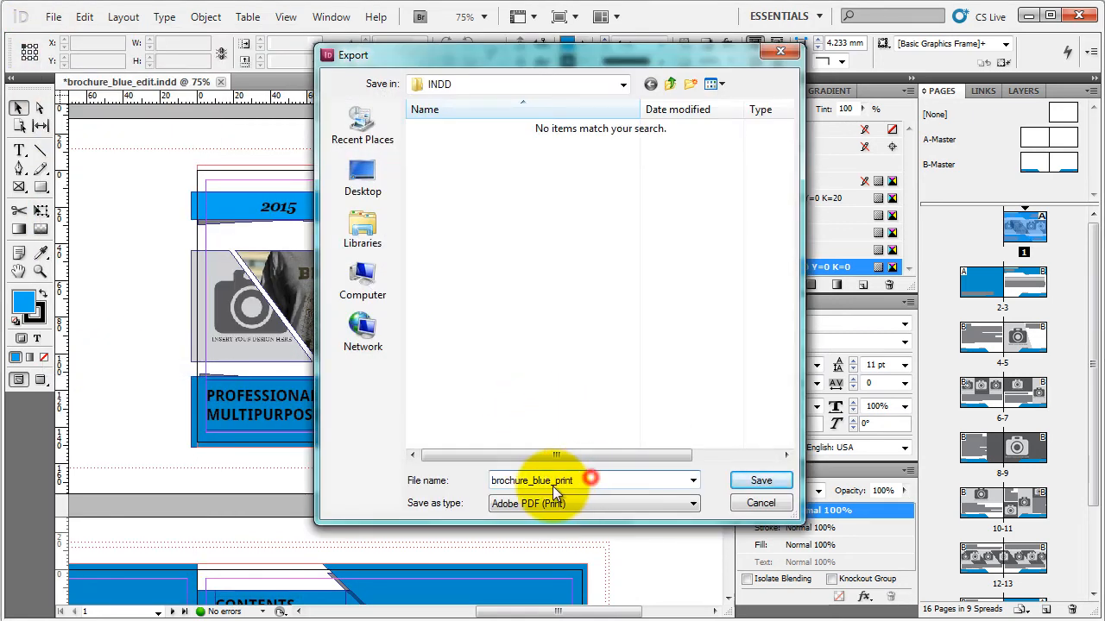
pyautogui.click(757, 483)
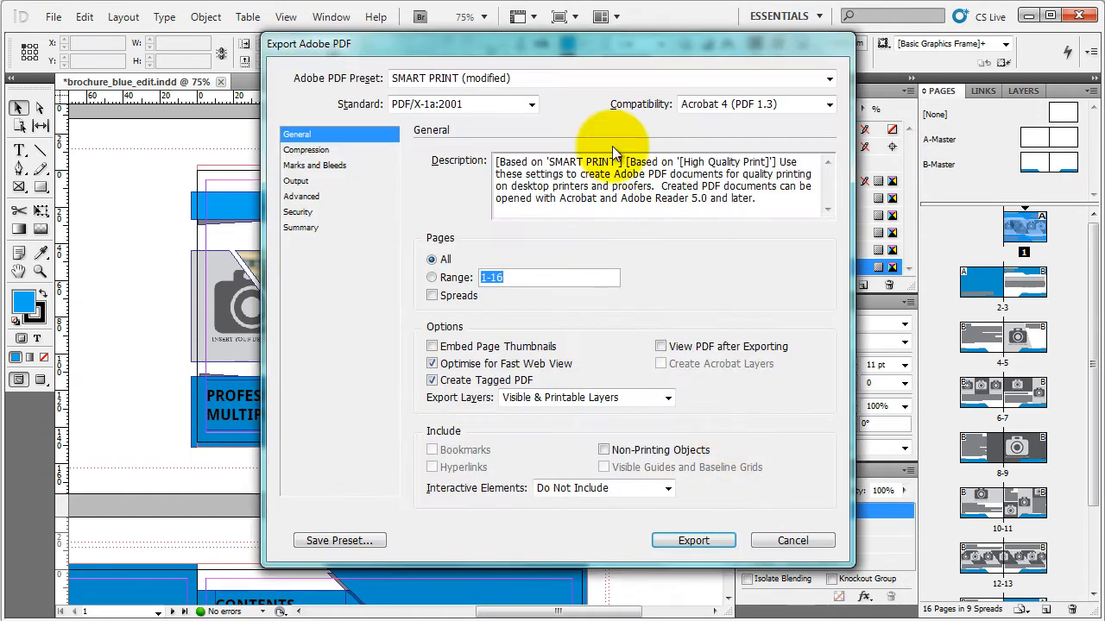
# - Choose Print Preset as the Adobe PDF preset for the export
pyautogui.click(588, 78)
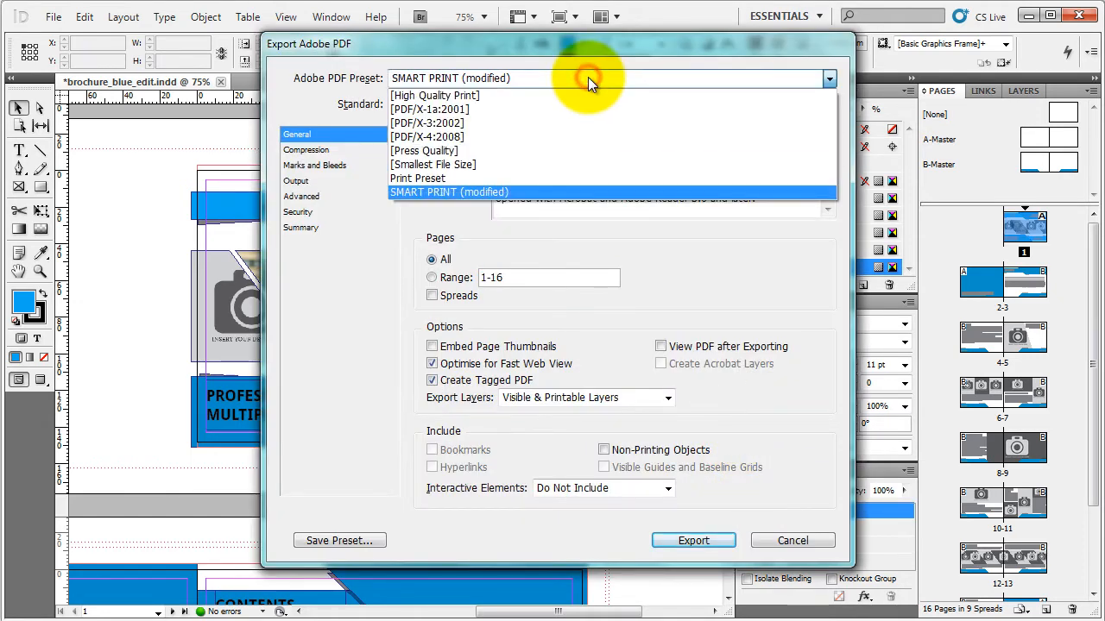
pyautogui.click(562, 195)
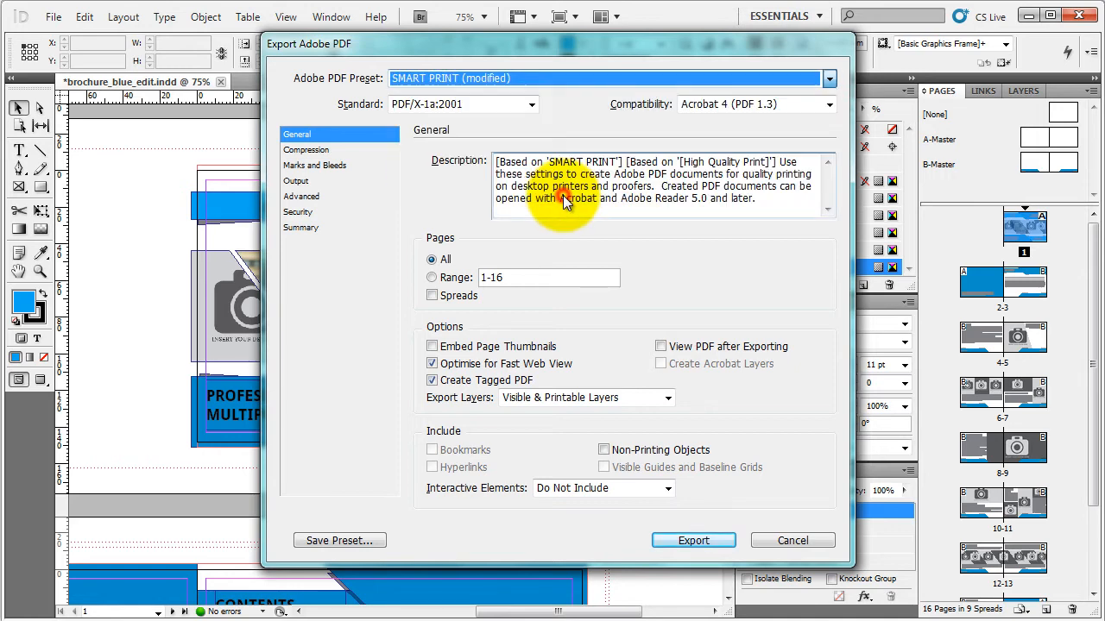
pyautogui.click(530, 78)
pyautogui.click(518, 179)
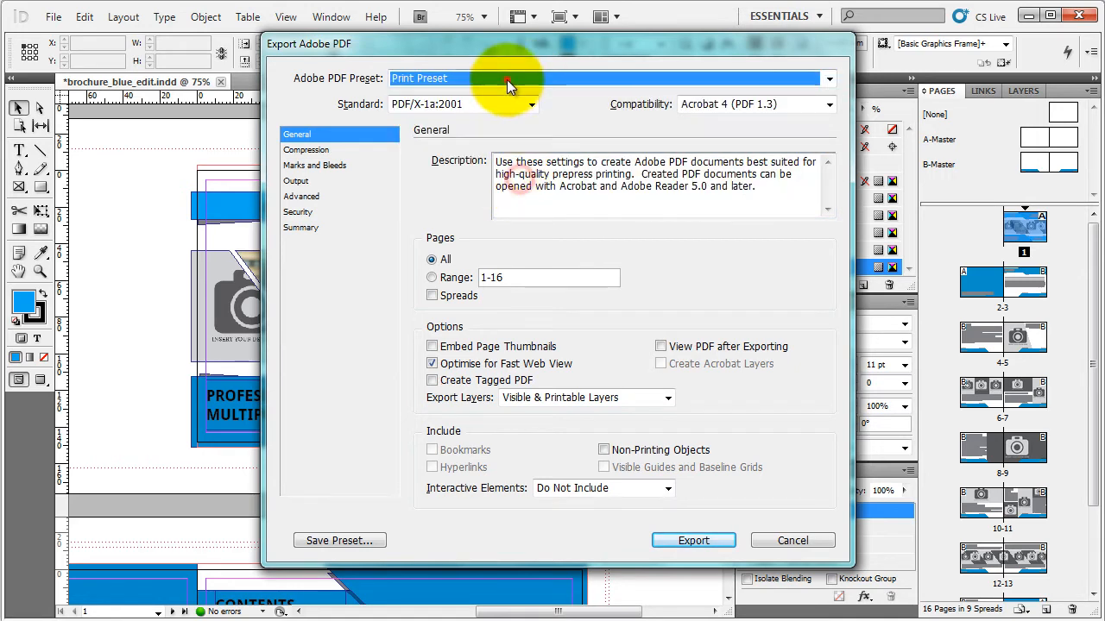
pyautogui.click(506, 79)
pyautogui.click(501, 179)
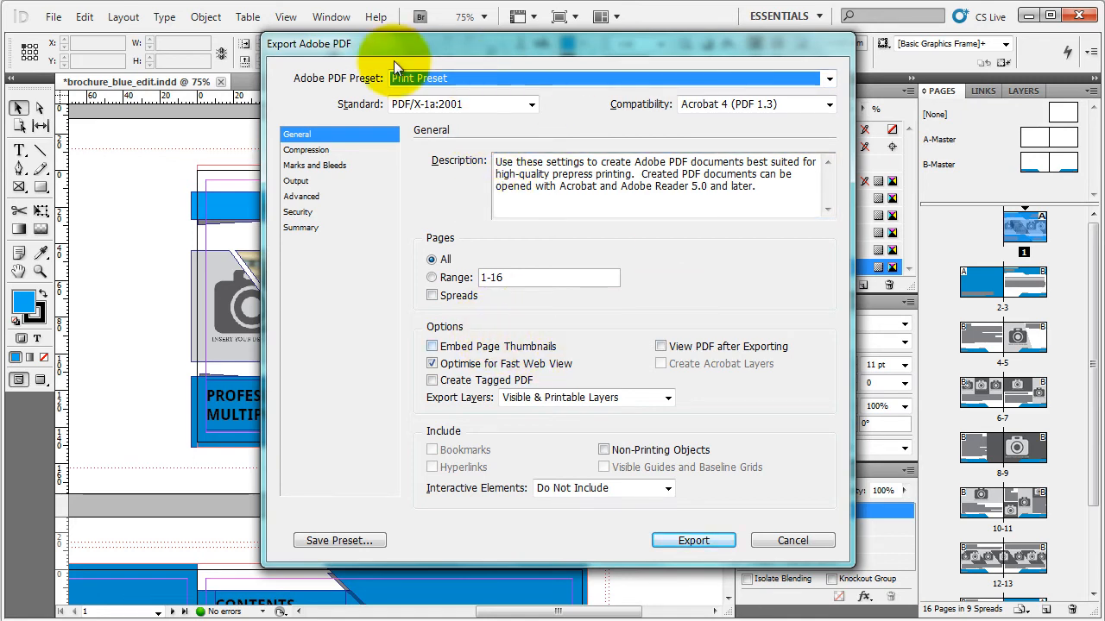
# - Review the Compression, Marks and Bleeds, Output, Advanced, Security, Summary and General settings, and export the PDF
pyautogui.click(323, 150)
pyautogui.click(328, 165)
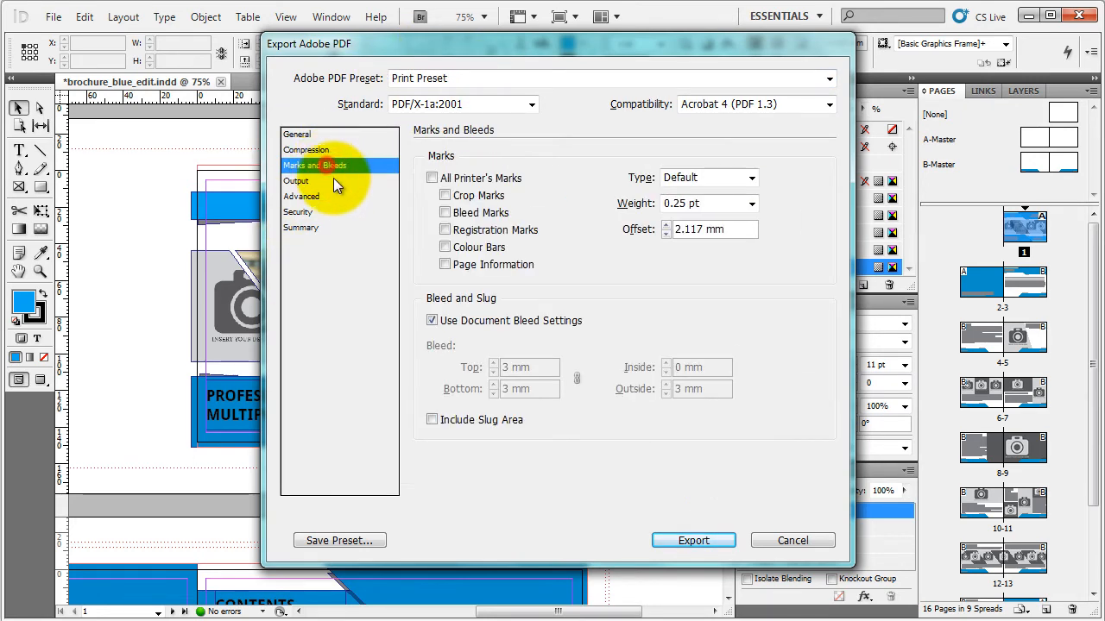
pyautogui.click(334, 181)
pyautogui.click(337, 198)
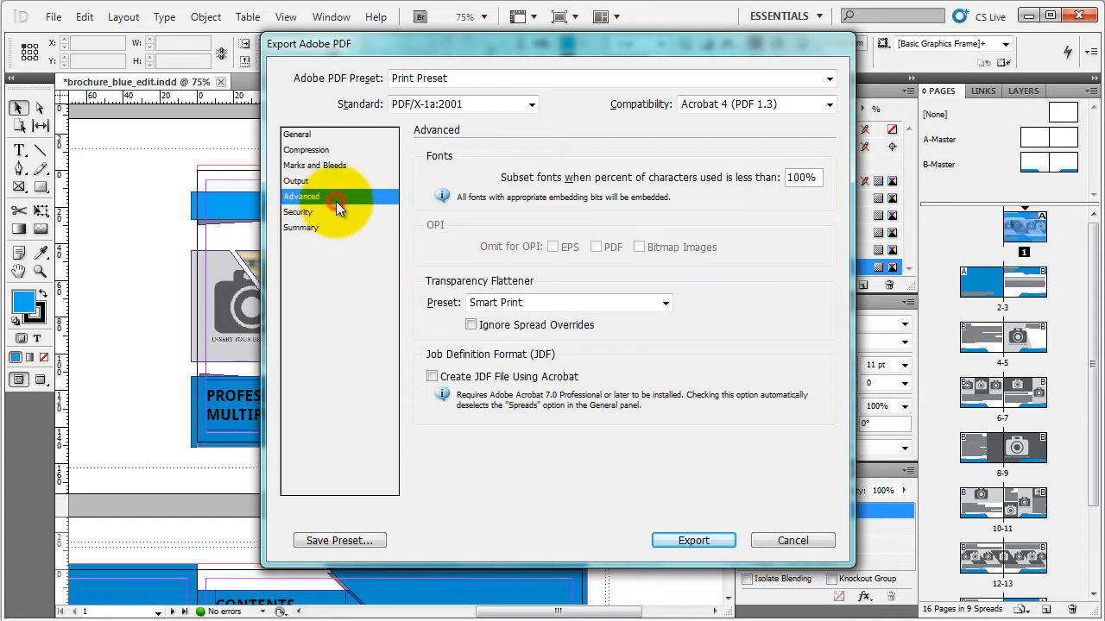
pyautogui.click(338, 212)
pyautogui.click(338, 228)
pyautogui.click(347, 135)
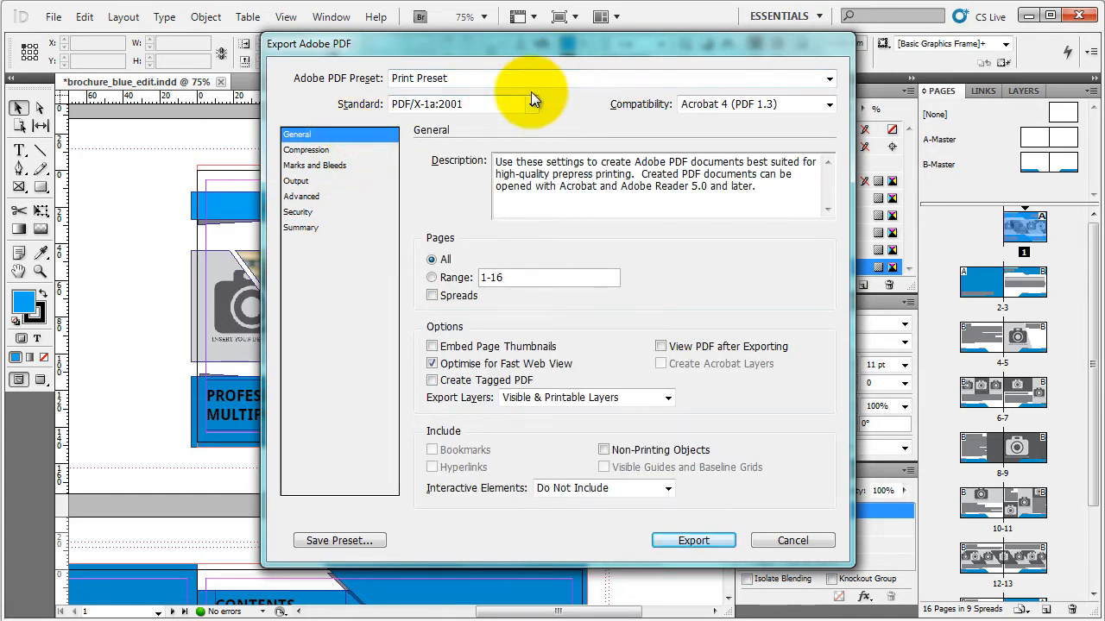
pyautogui.click(696, 540)
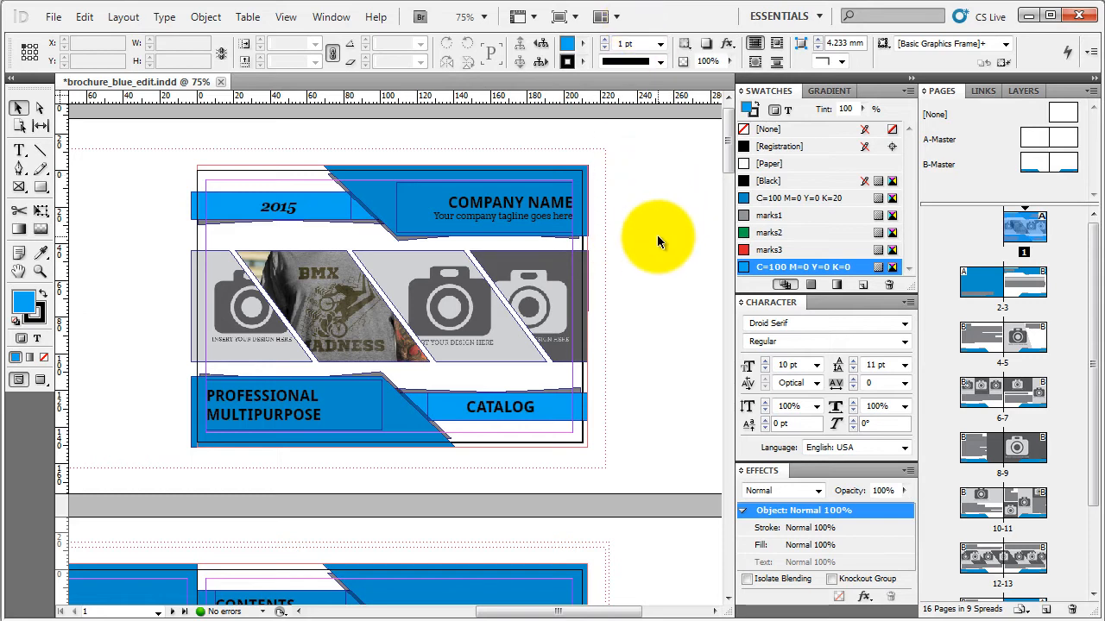
# - Switch to the INDD folder in Windows Explorer, open the exported brochure_blue_print PDF in Acrobat and examine its cover
pyautogui.hotkey('alt', 'Tab')
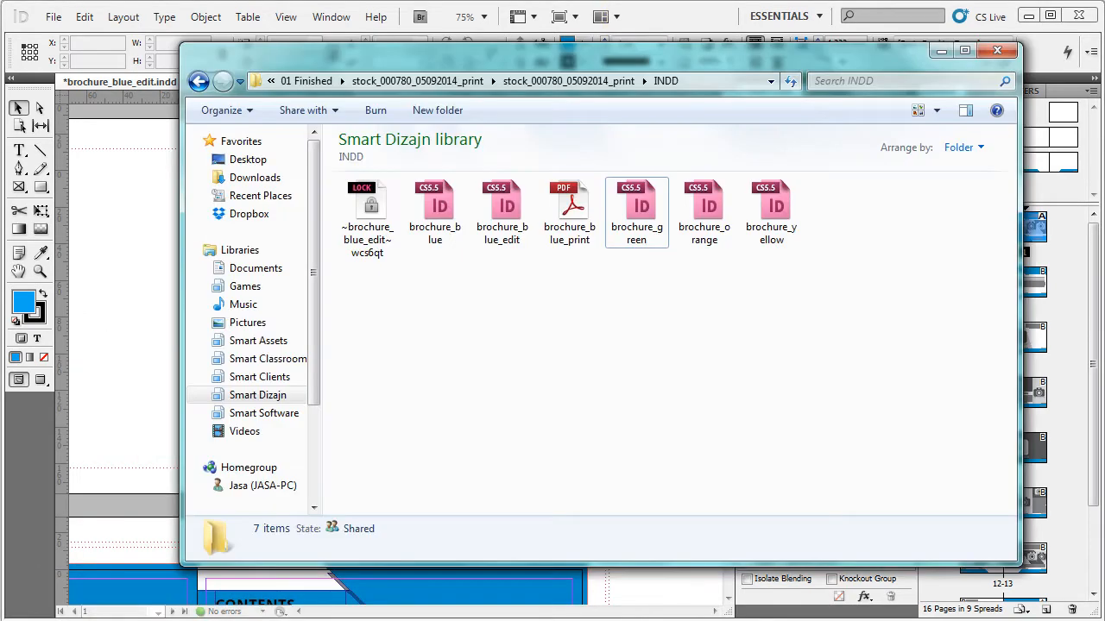
pyautogui.click(565, 204)
pyautogui.doubleClick(565, 205)
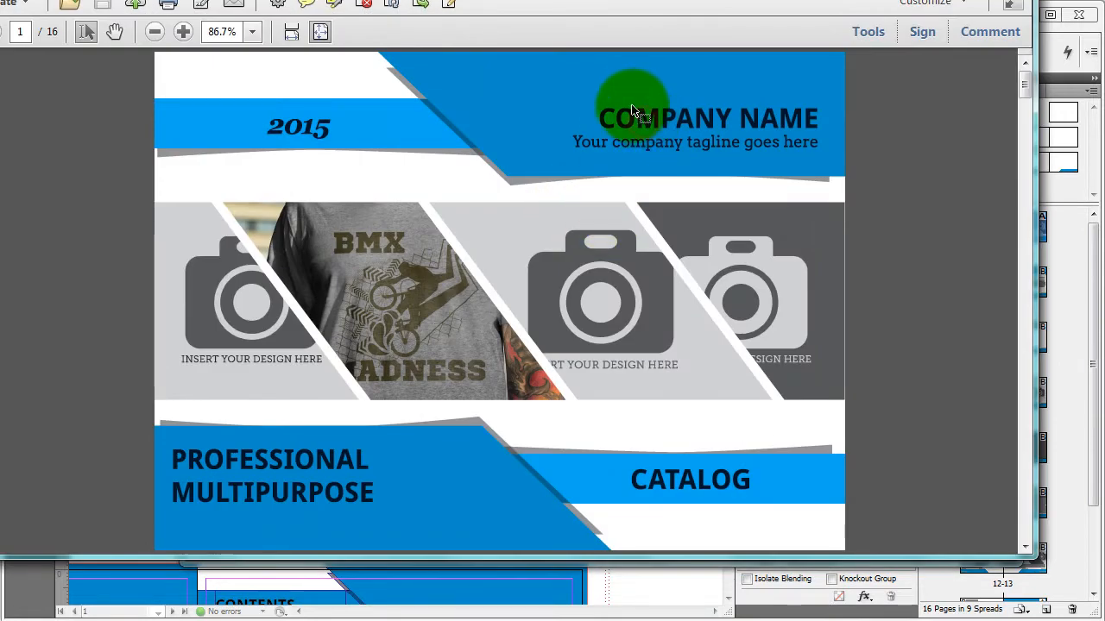
pyautogui.click(621, 116)
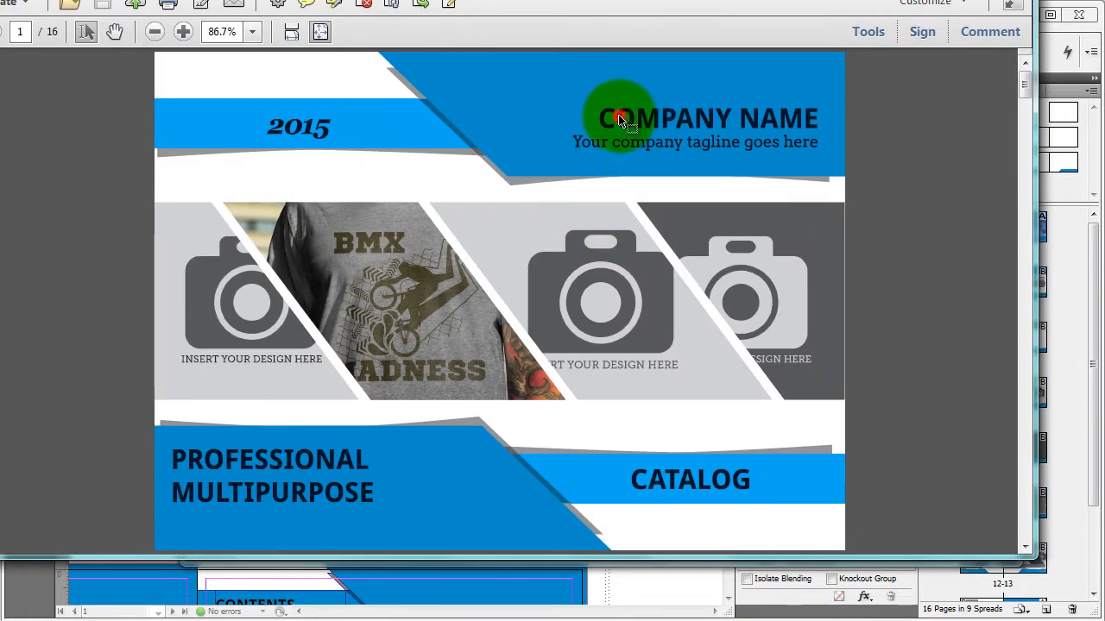
pyautogui.click(324, 130)
pyautogui.click(294, 482)
# - Page through the exported PDF to the last page, check the page size, return to the cover and close the file
pyautogui.scroll(-10, 643, 488)
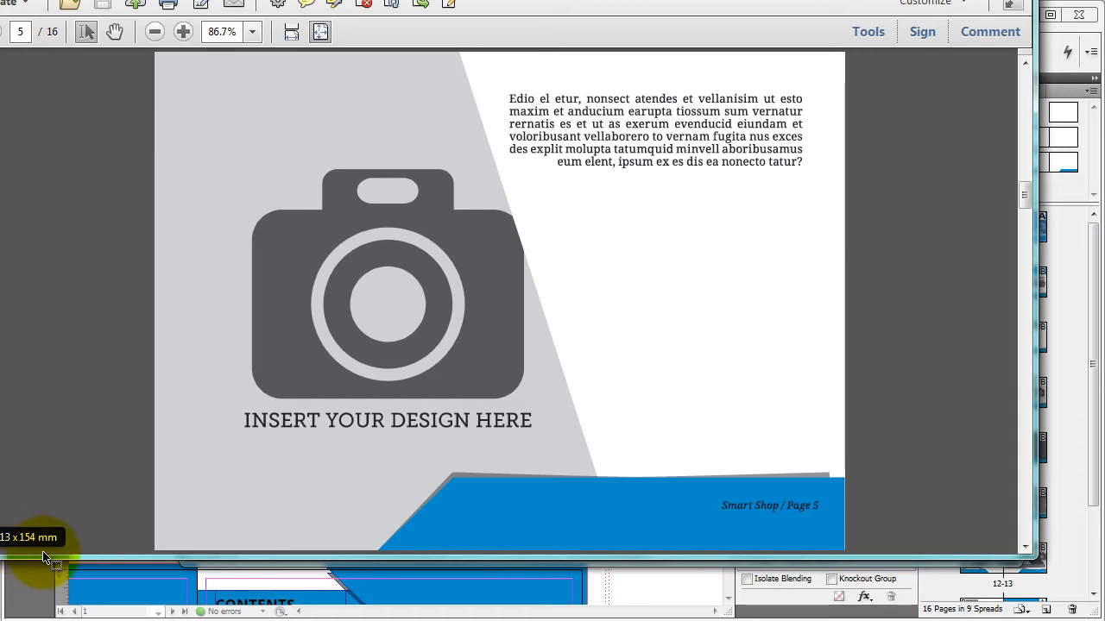
pyautogui.moveTo(296, 1); pyautogui.dragTo(333, 22)
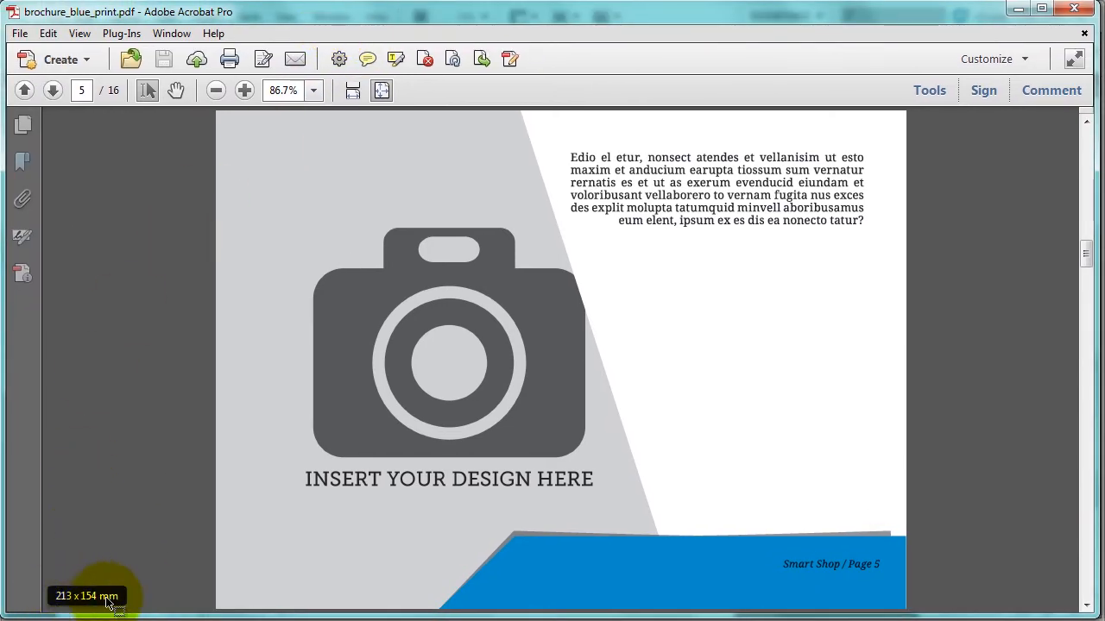
pyautogui.scroll(-3, 548, 218)
pyautogui.scroll(-10, 548, 217)
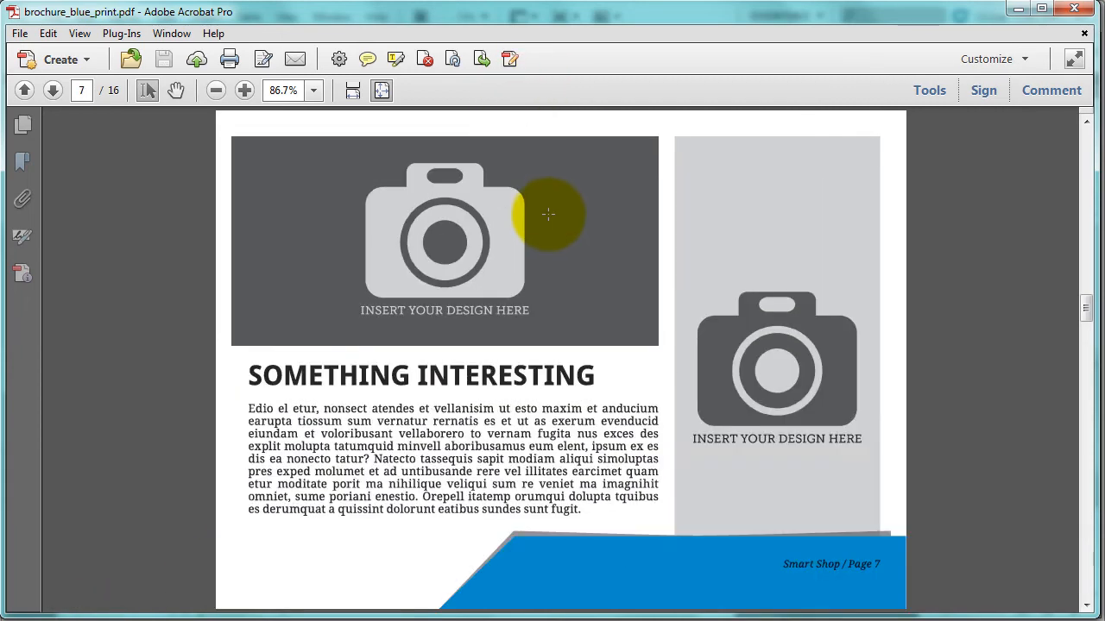
pyautogui.scroll(-6, 460, 265)
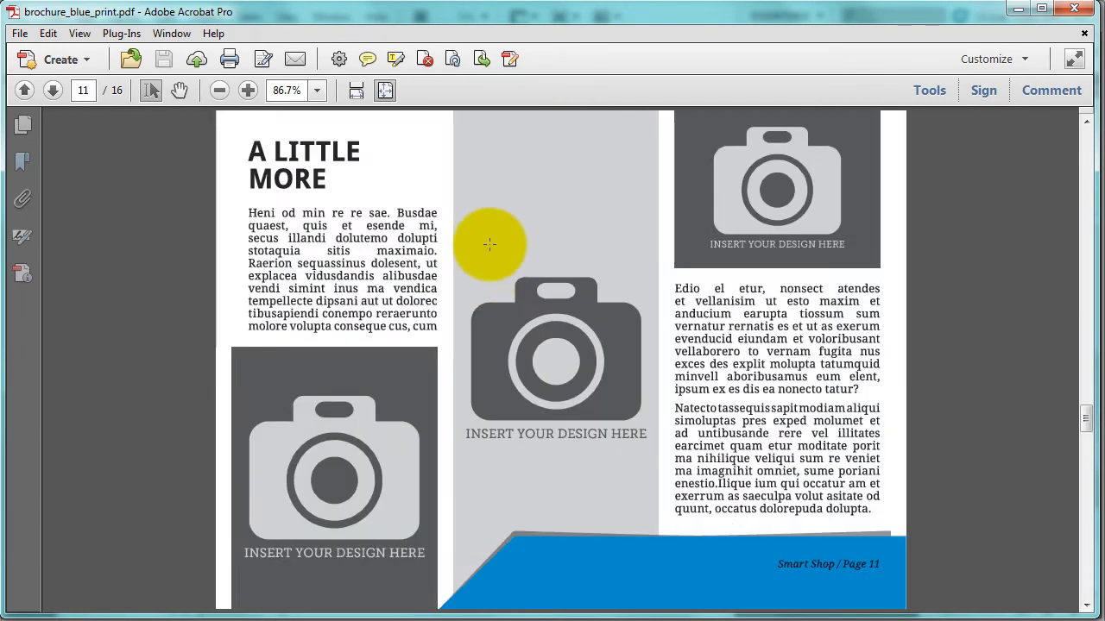
pyautogui.scroll(-6, 518, 289)
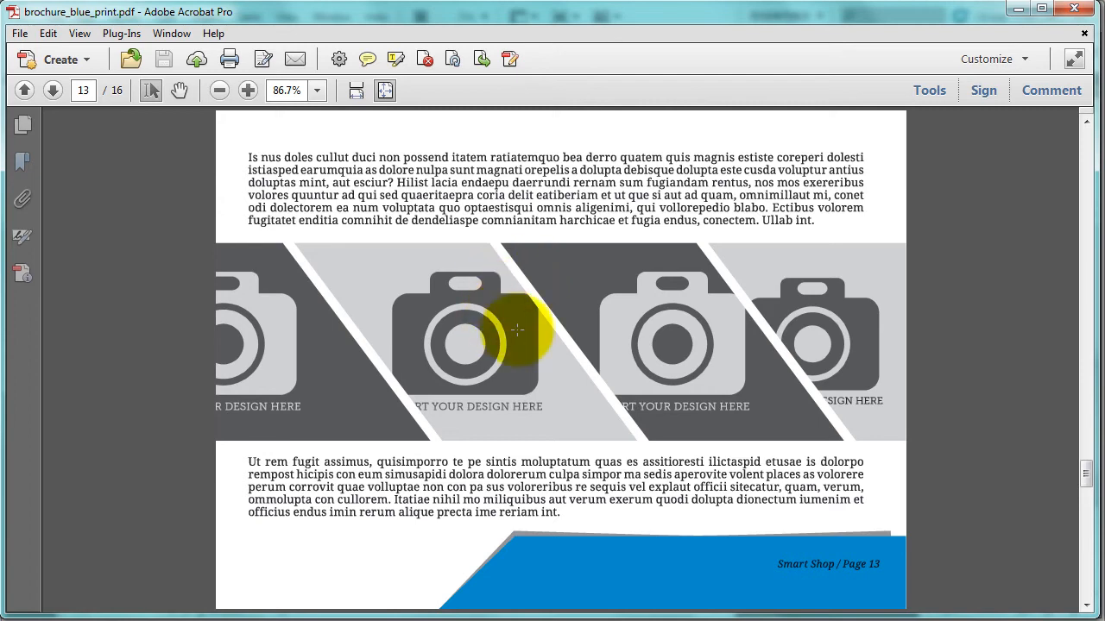
pyautogui.scroll(-9, 510, 294)
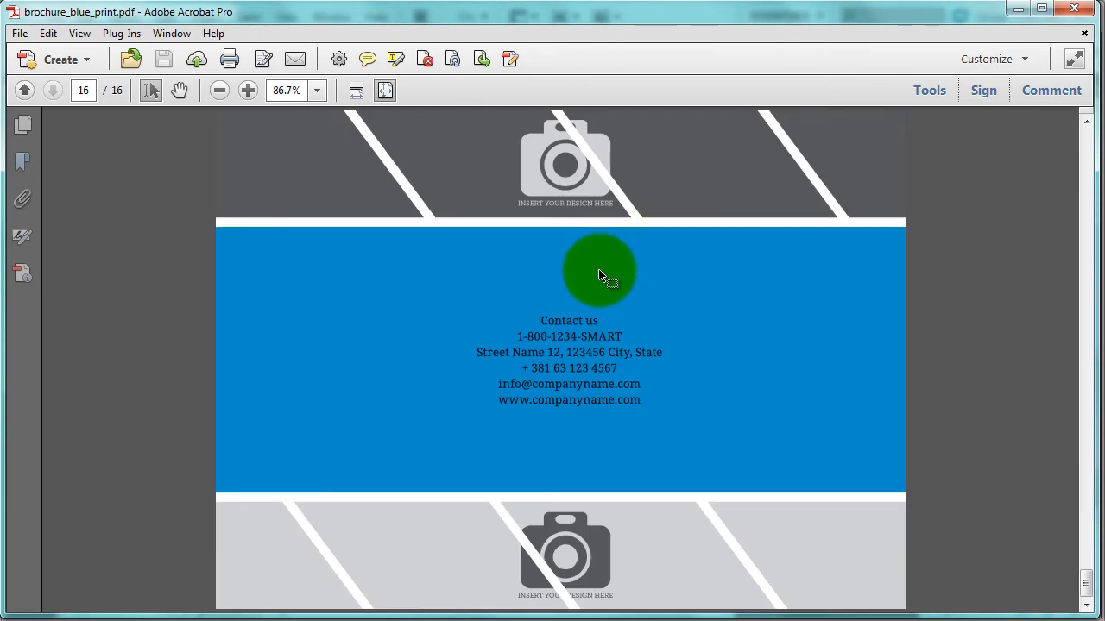
pyautogui.scroll(12, 596, 271)
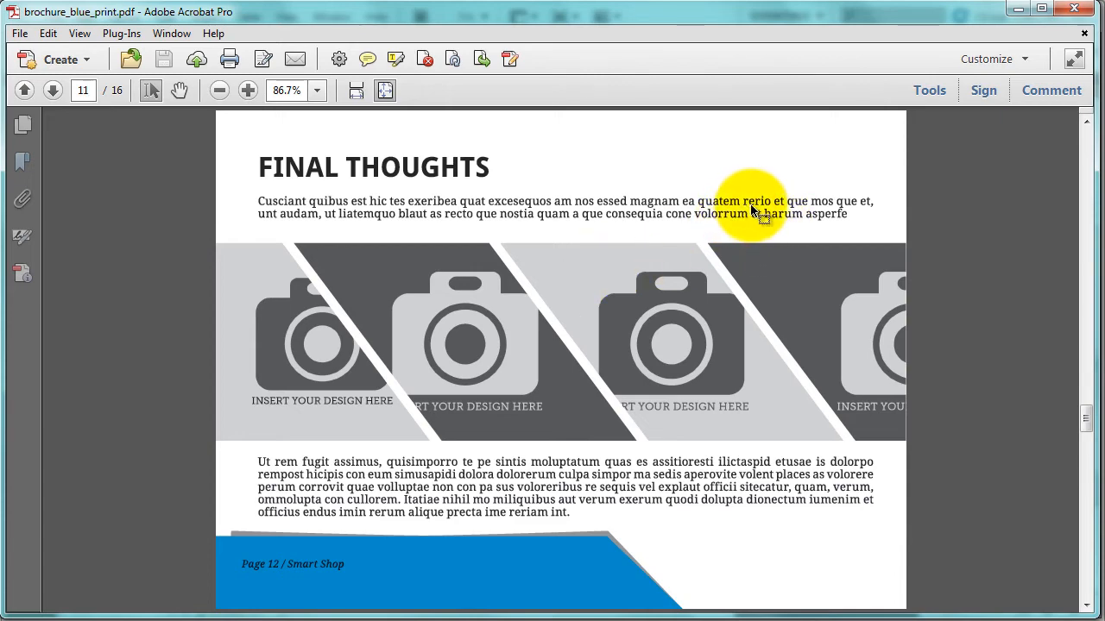
pyautogui.scroll(20, 761, 216)
pyautogui.scroll(6, 757, 216)
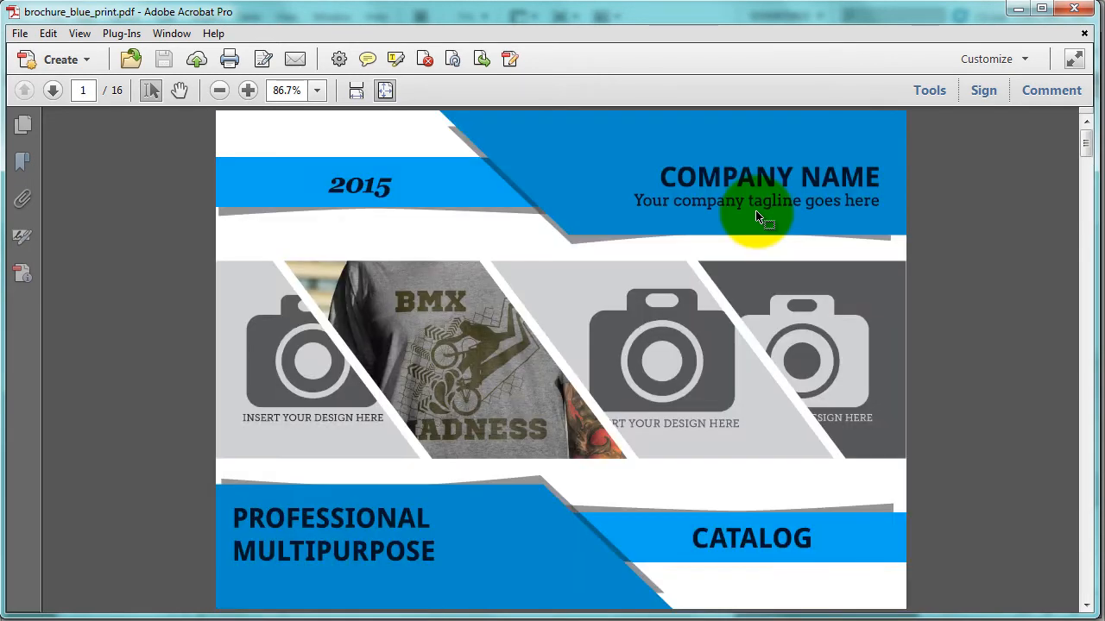
pyautogui.click(1075, 8)
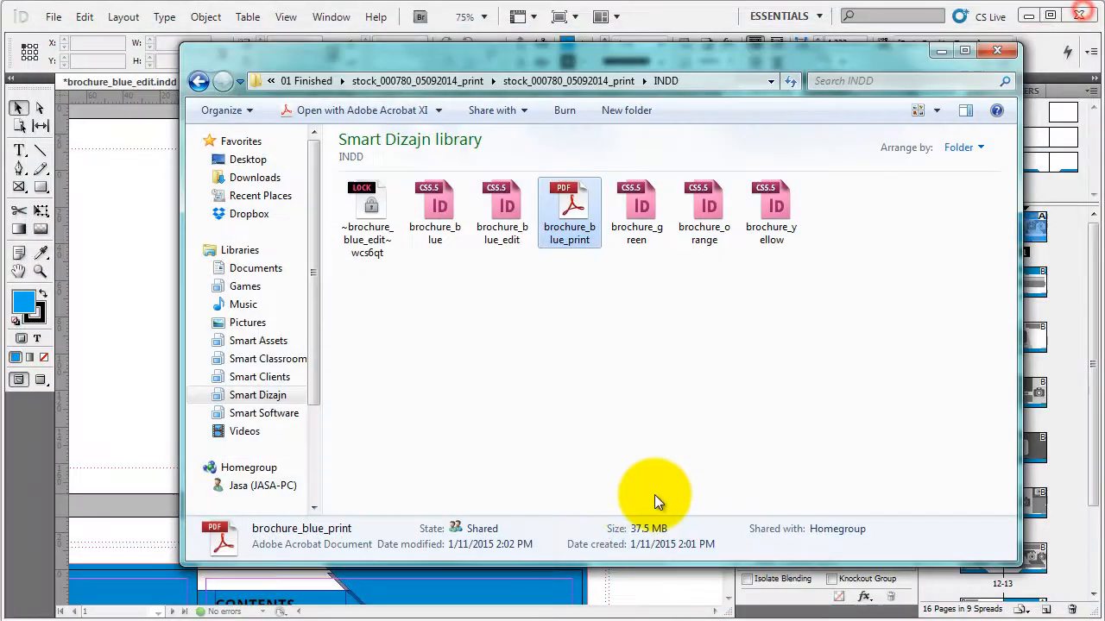
# - Select brochure_blue_print in the INDD folder, go up to the stock_000780_05092014_print folder and minimise the window to return to InDesign
pyautogui.rightClick(575, 233)
pyautogui.click(555, 402)
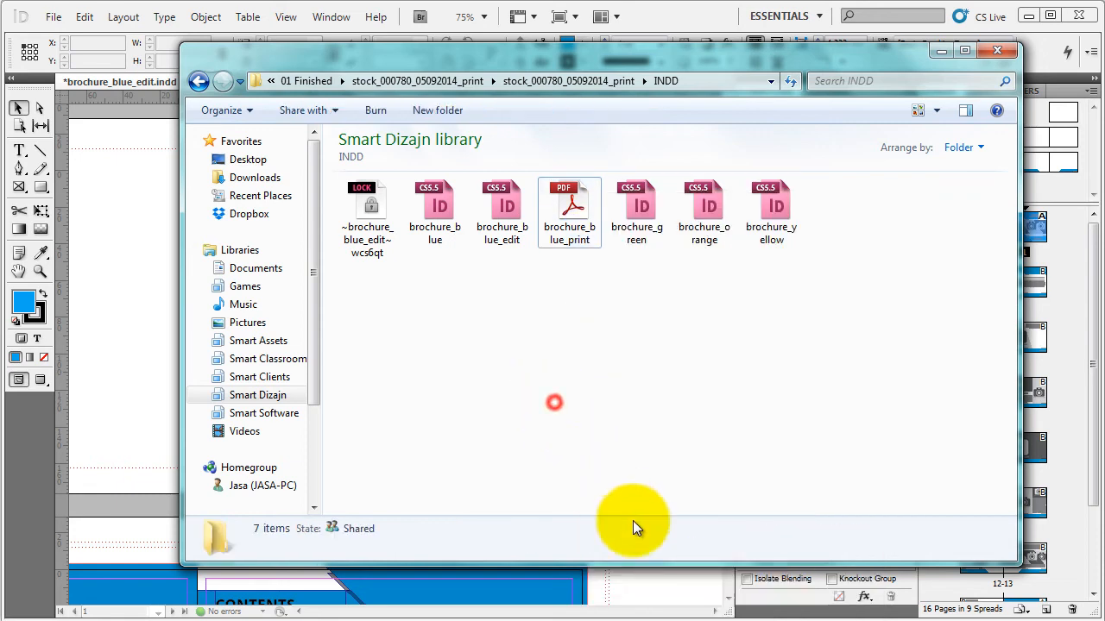
pyautogui.click(570, 211)
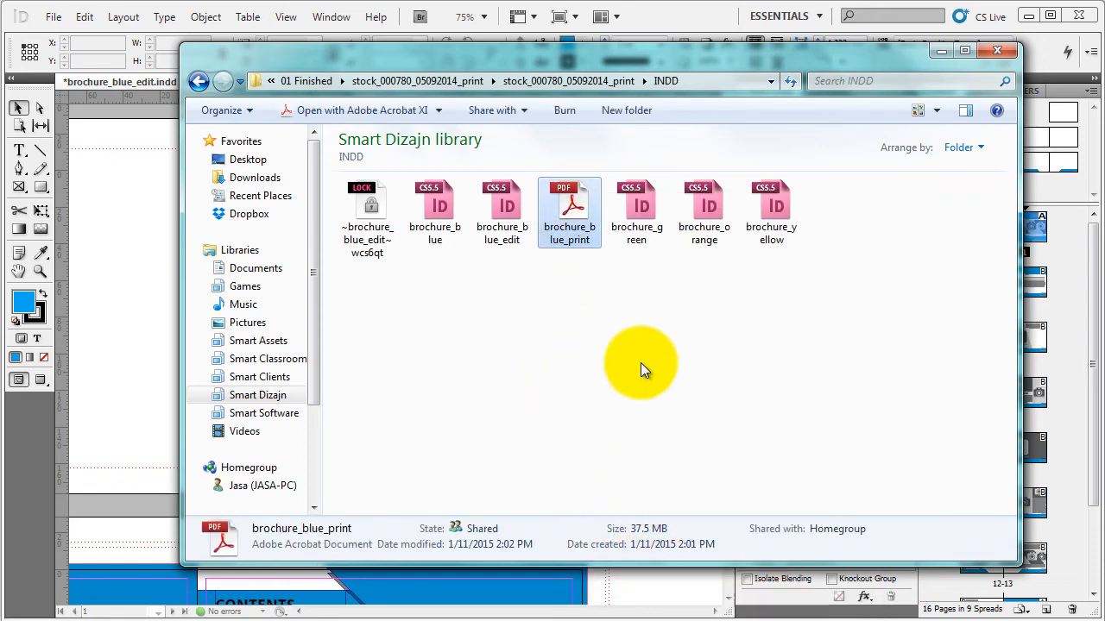
pyautogui.click(604, 81)
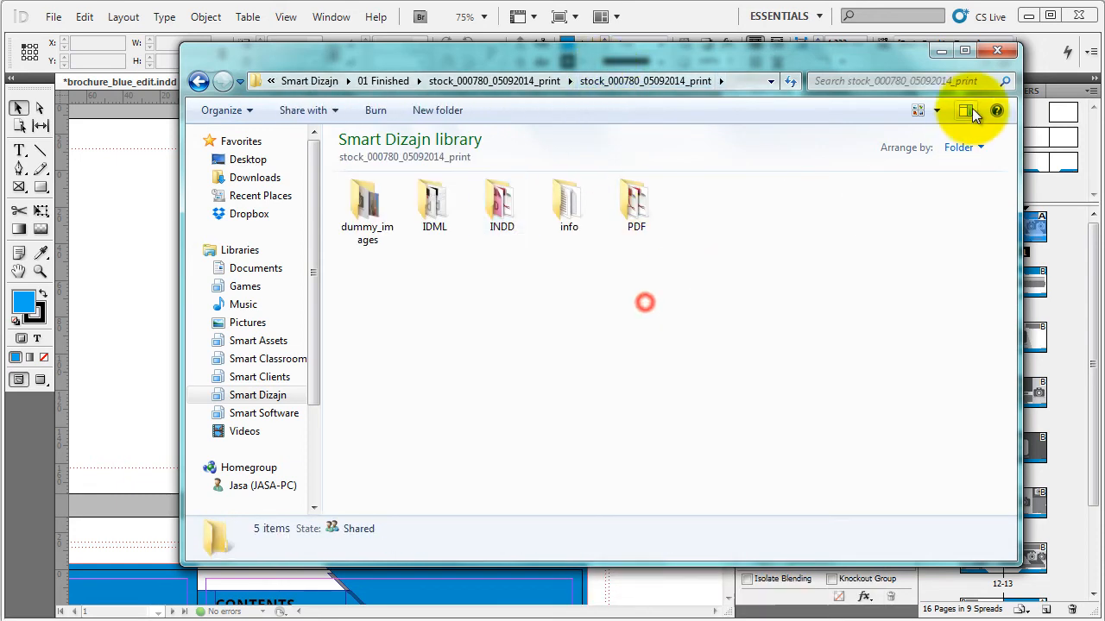
pyautogui.click(939, 52)
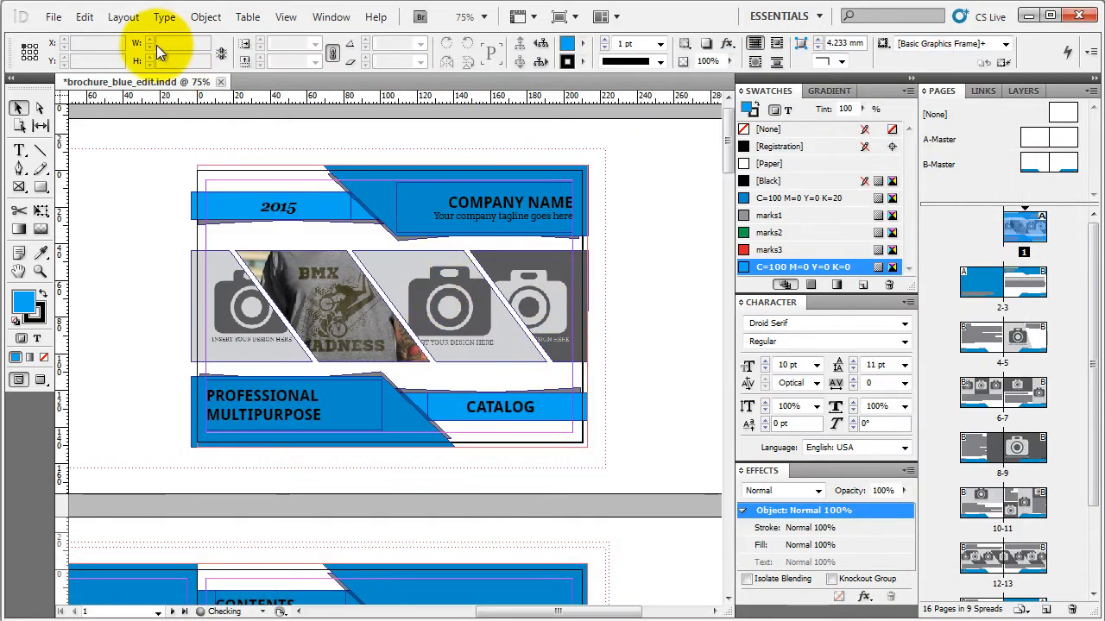
# - Start packaging the brochure, review its fonts, links and images, colours and inks, and print settings, and save the publication to continue
pyautogui.click(53, 17)
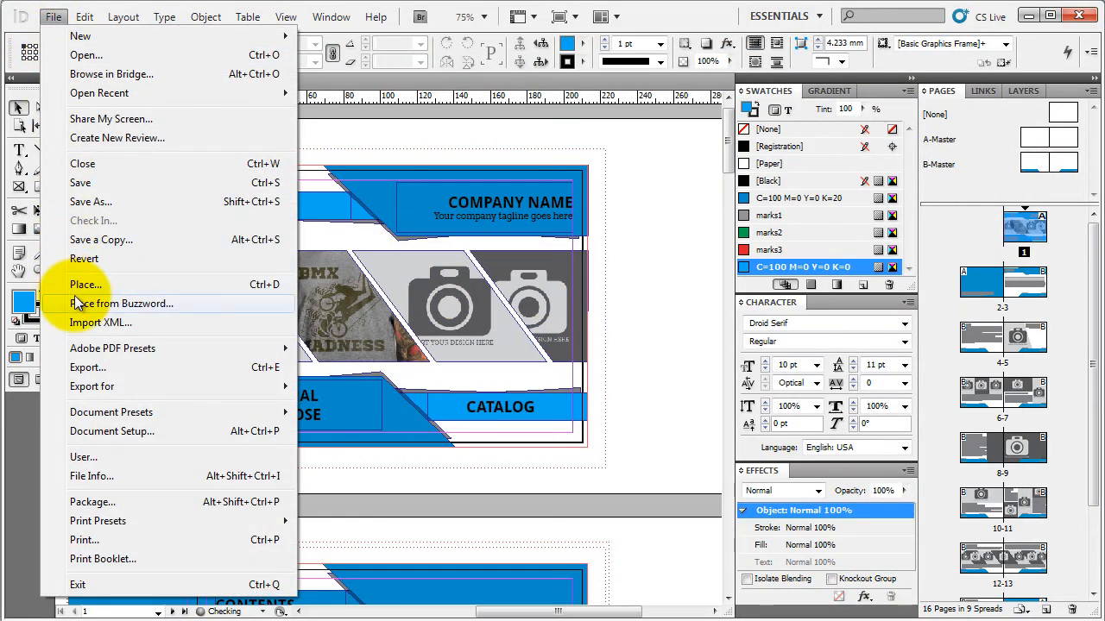
pyautogui.click(137, 501)
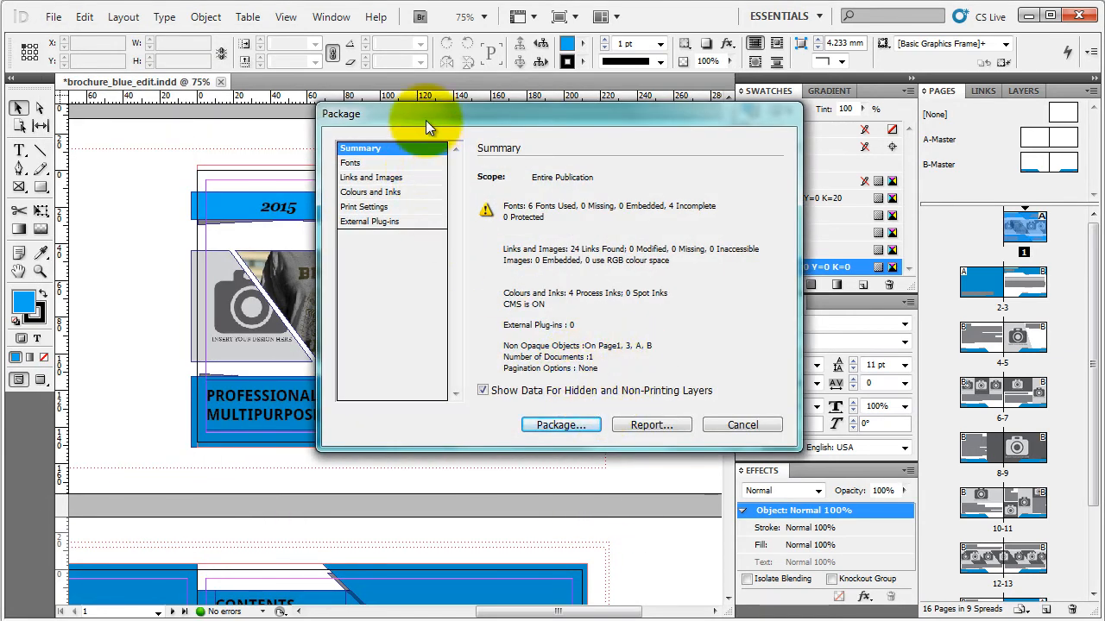
pyautogui.click(418, 161)
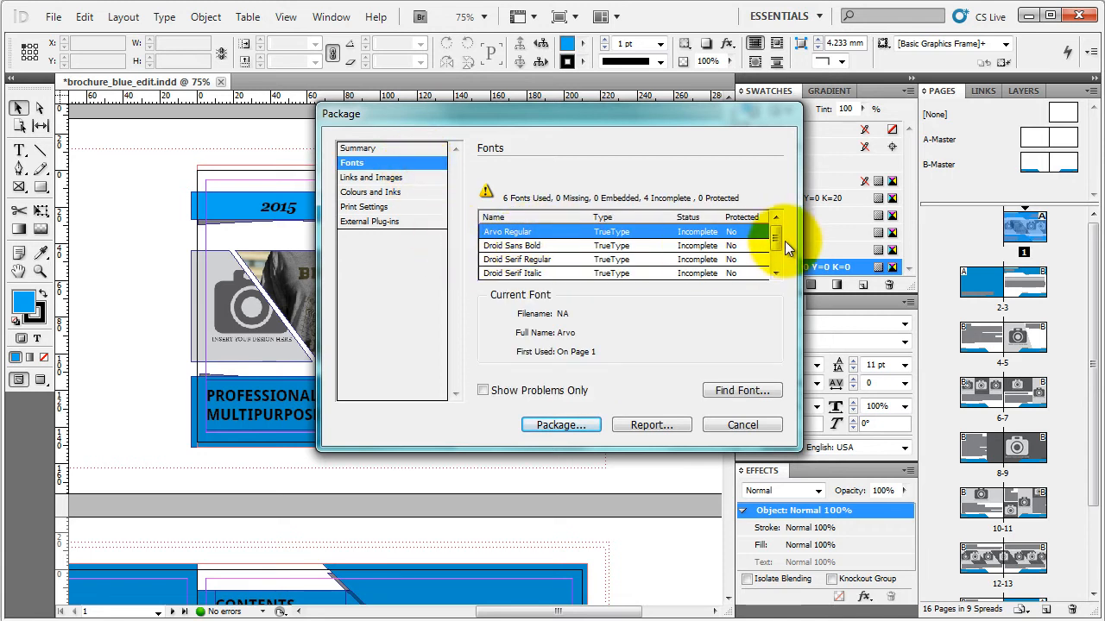
pyautogui.moveTo(775, 229)
pyautogui.mouseDown()
pyautogui.moveTo(781, 266)
pyautogui.moveTo(780, 230)
pyautogui.mouseUp()
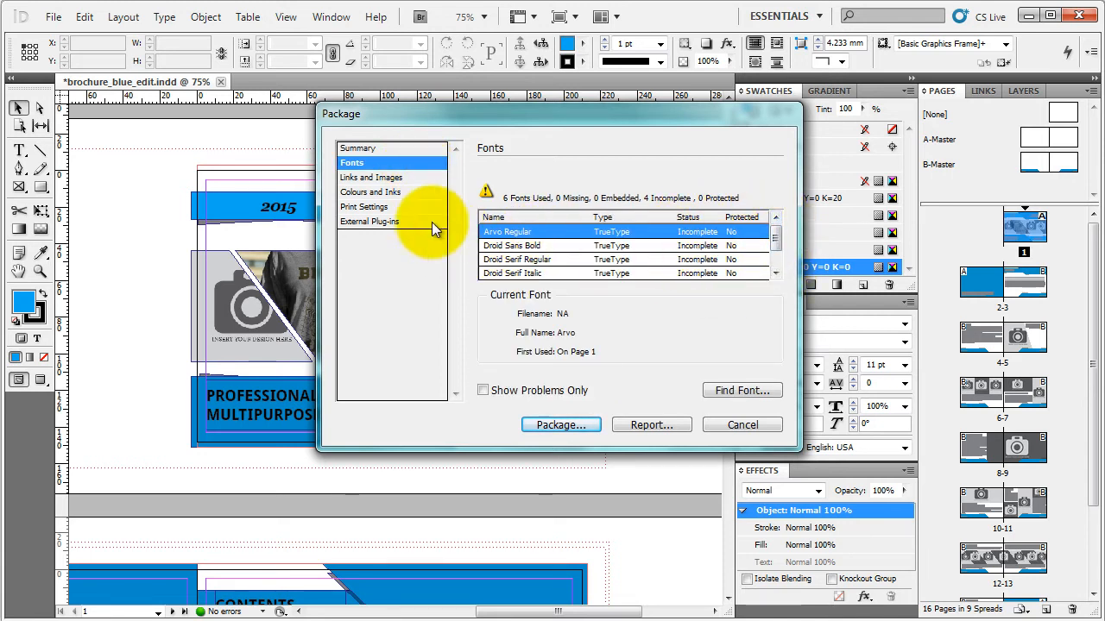
pyautogui.click(404, 180)
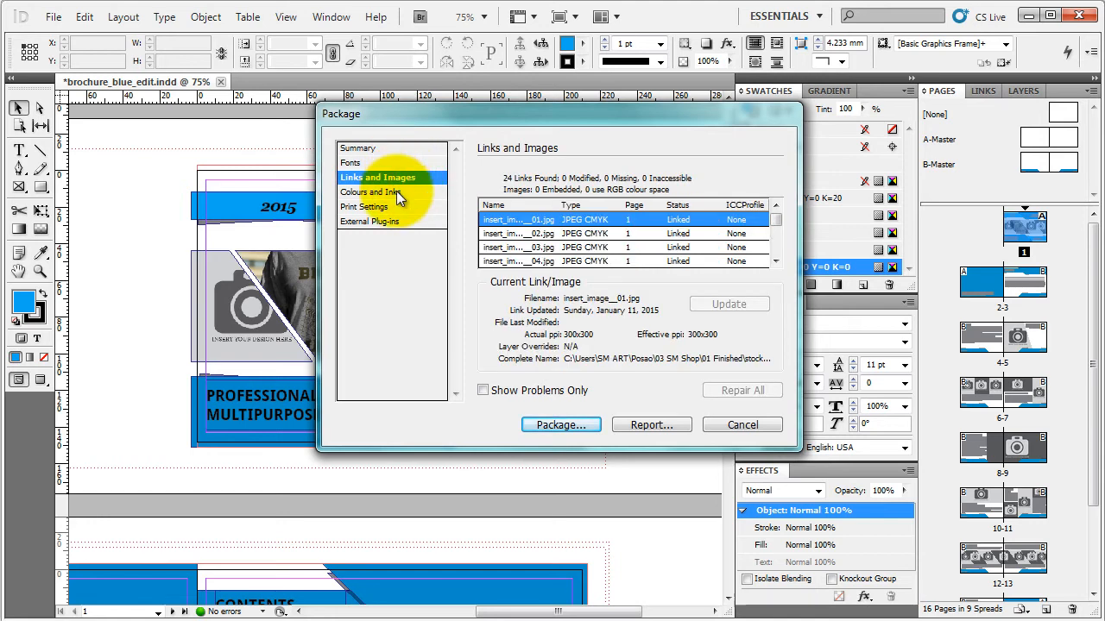
pyautogui.click(396, 192)
pyautogui.click(400, 207)
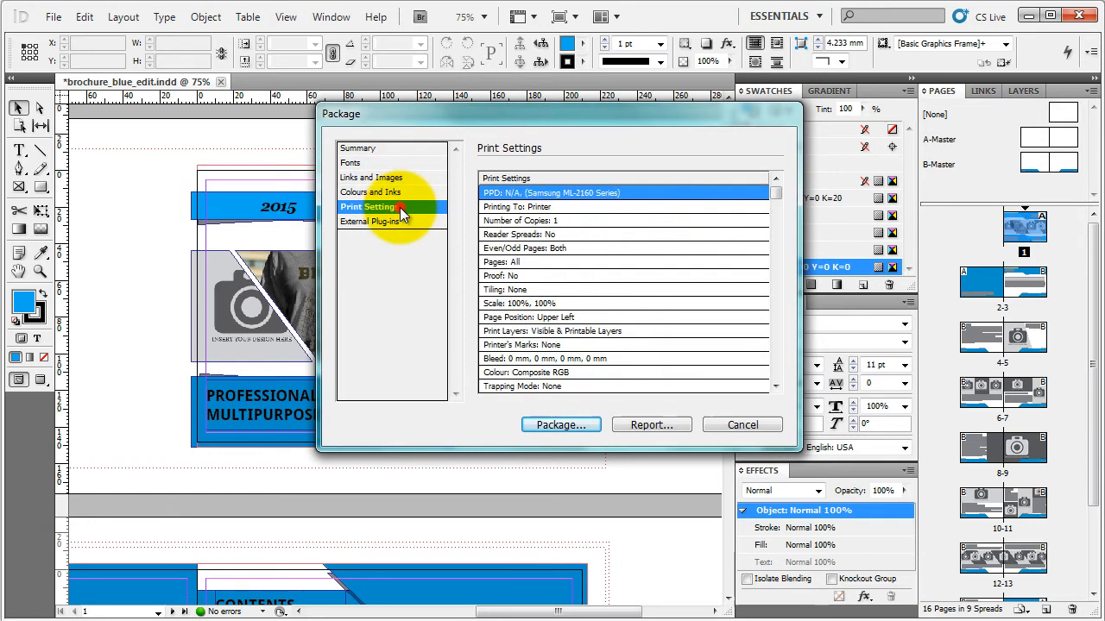
pyautogui.click(392, 147)
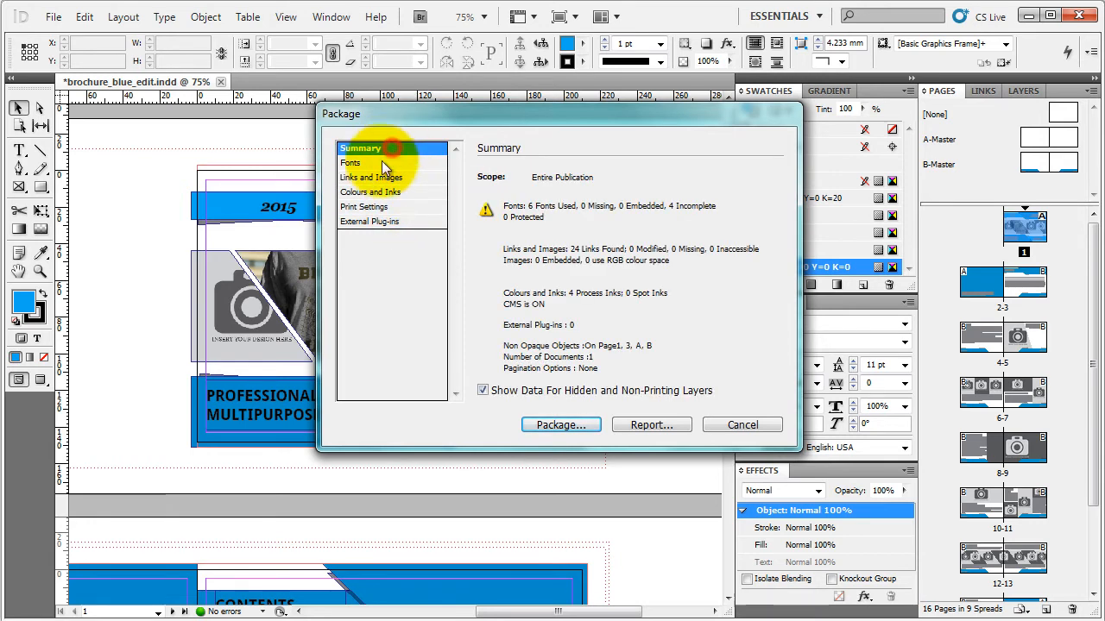
pyautogui.click(573, 424)
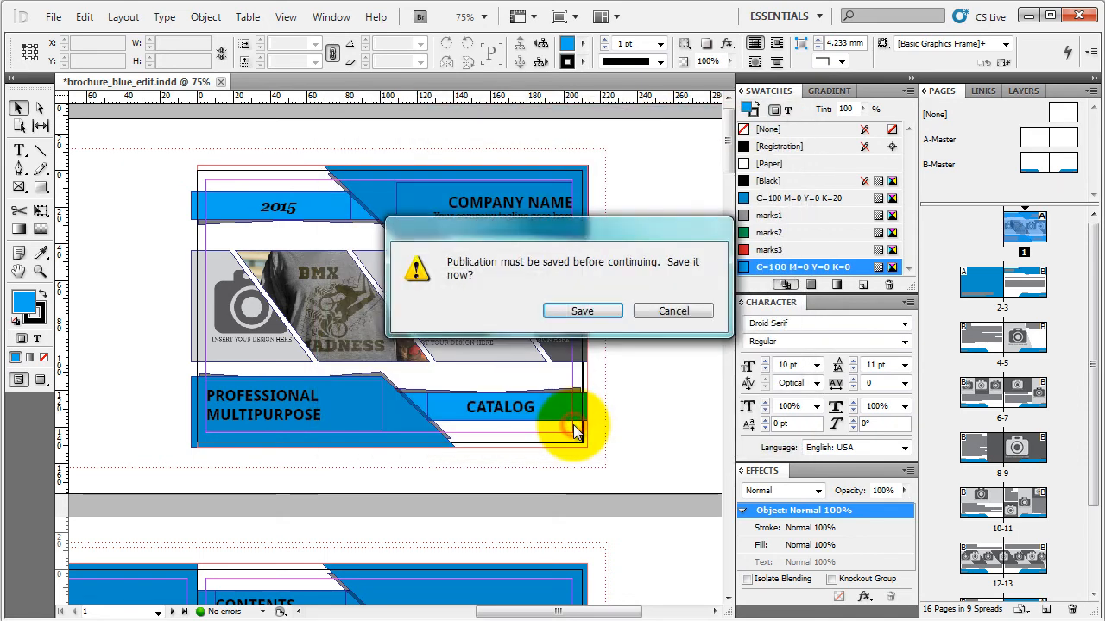
pyautogui.click(581, 309)
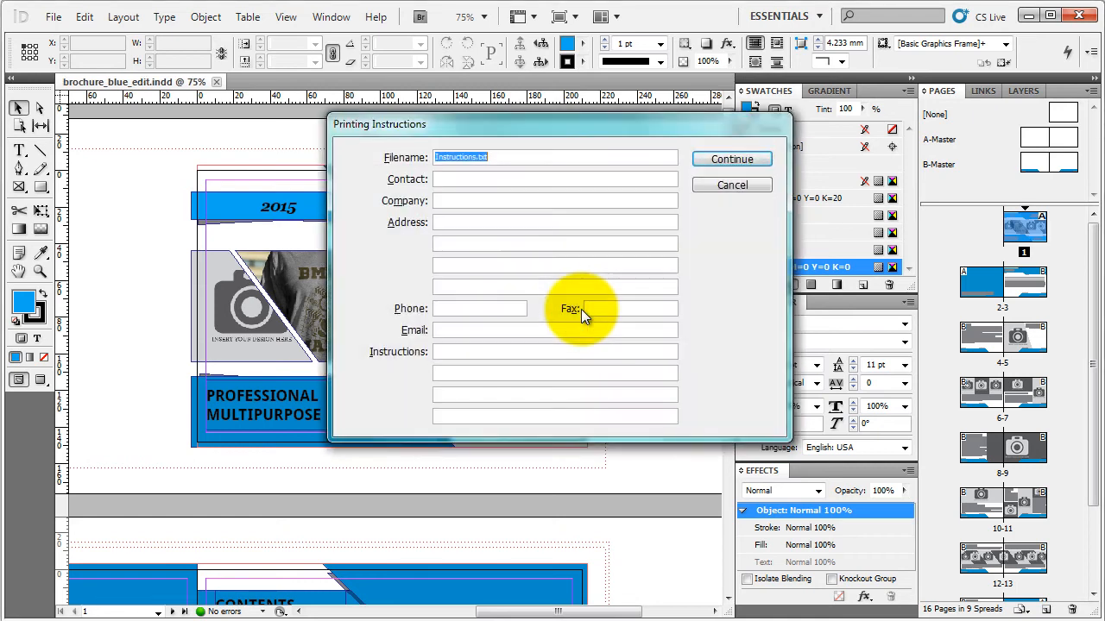
# - Go through the filename, contact, company, phone and email fields of the printing instructions
pyautogui.click(540, 156)
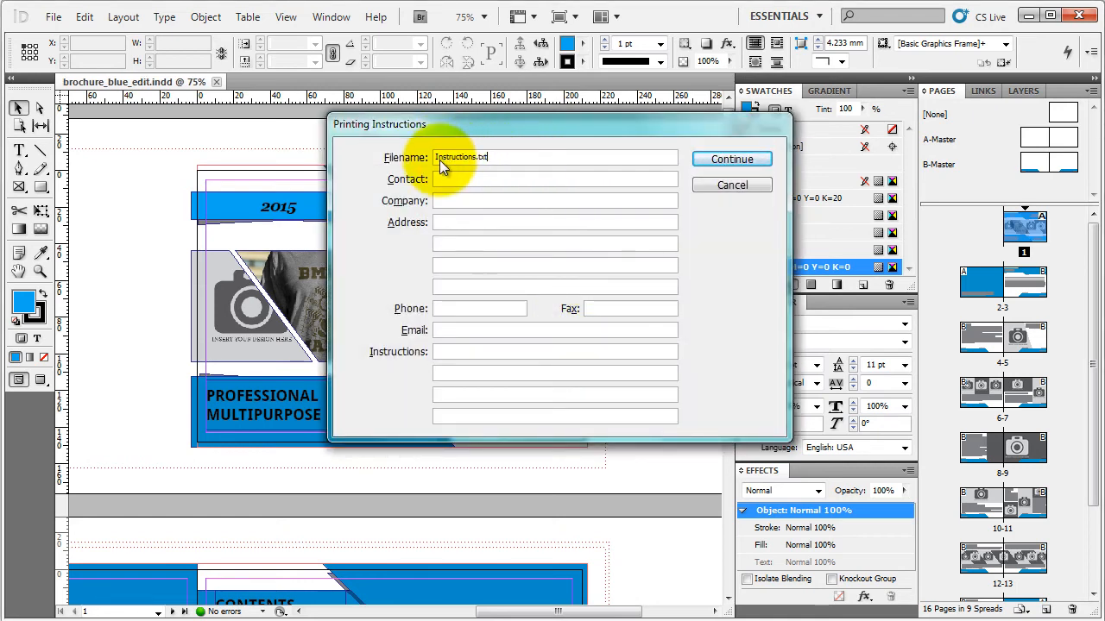
pyautogui.moveTo(438, 162); pyautogui.dragTo(495, 157)
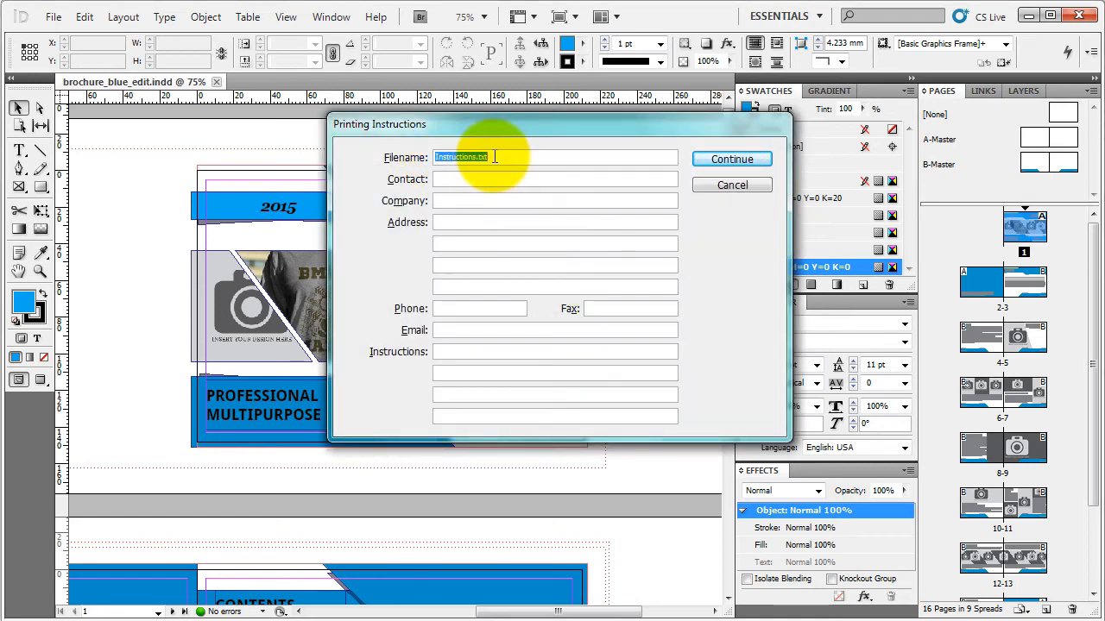
pyautogui.click(494, 156)
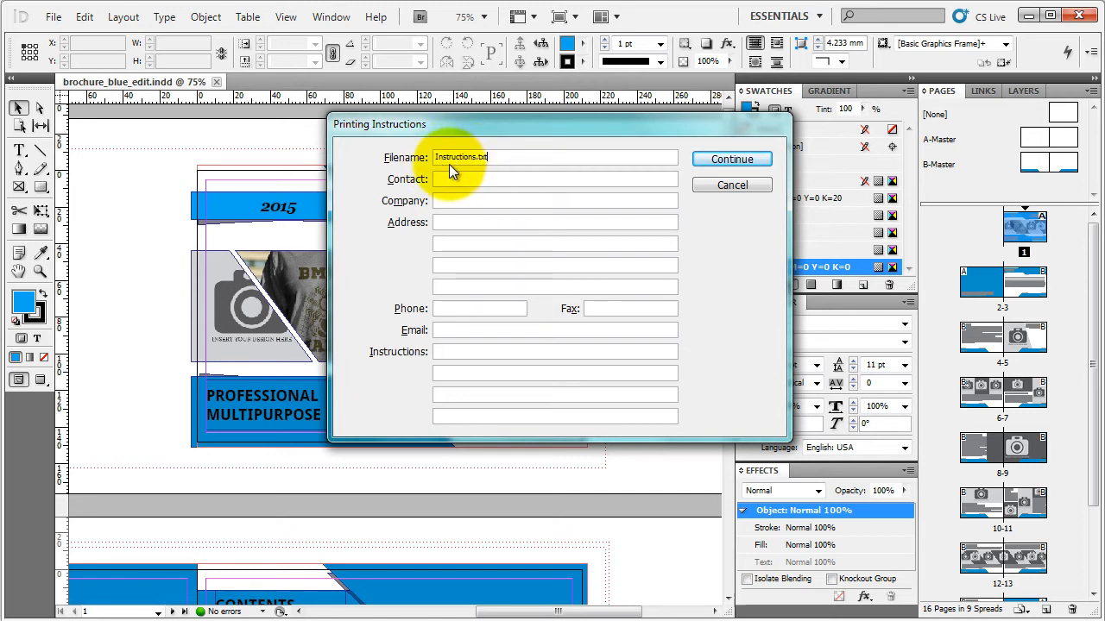
pyautogui.click(515, 179)
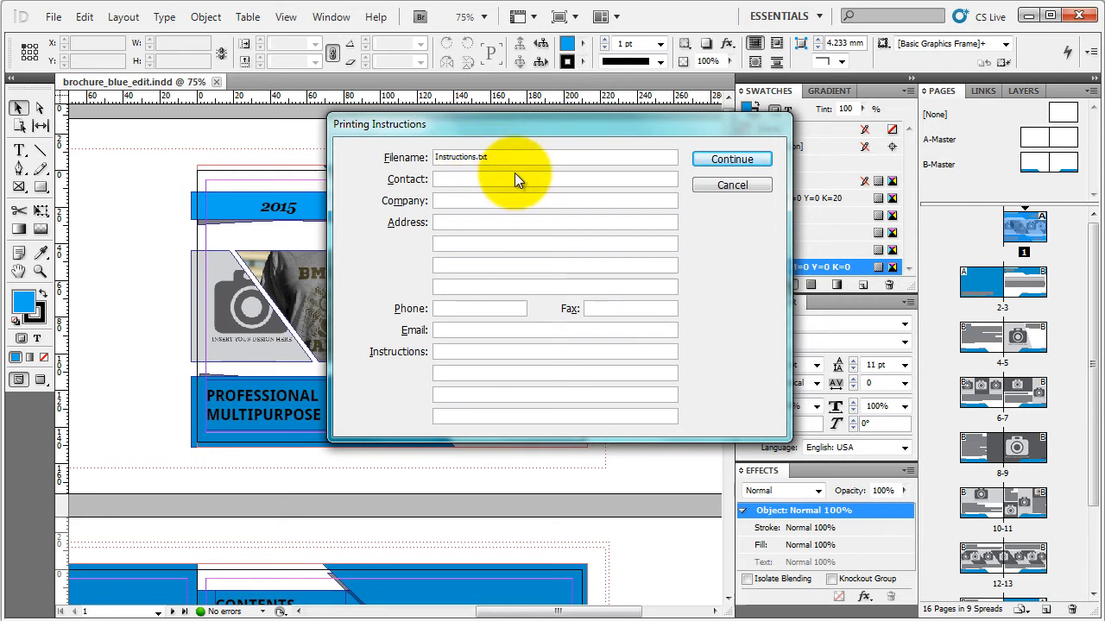
pyautogui.click(497, 202)
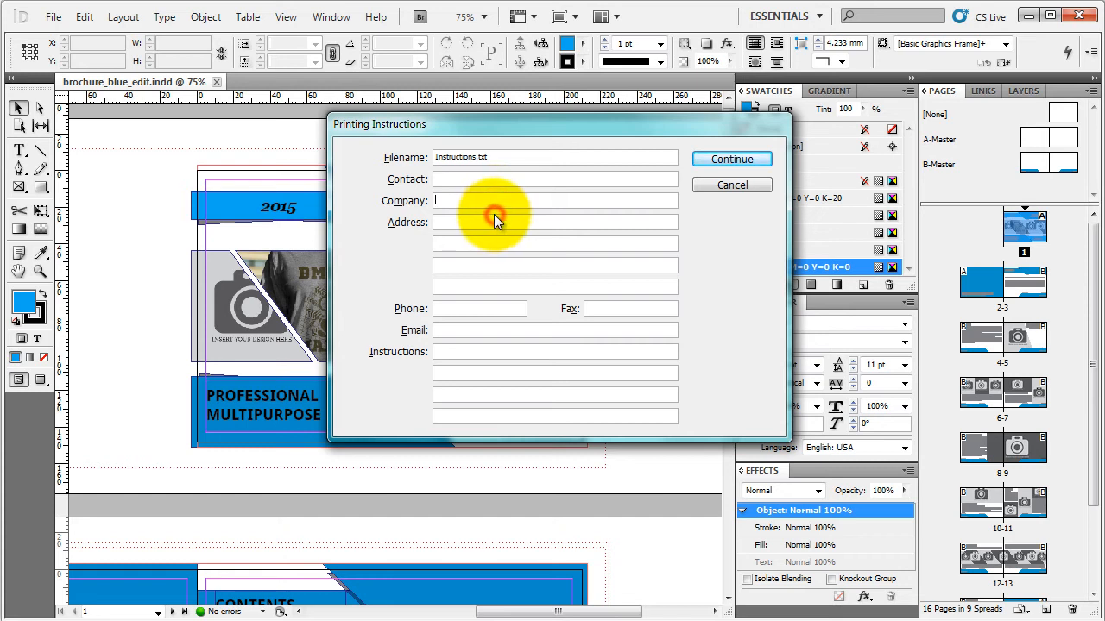
pyautogui.click(455, 307)
pyautogui.click(455, 333)
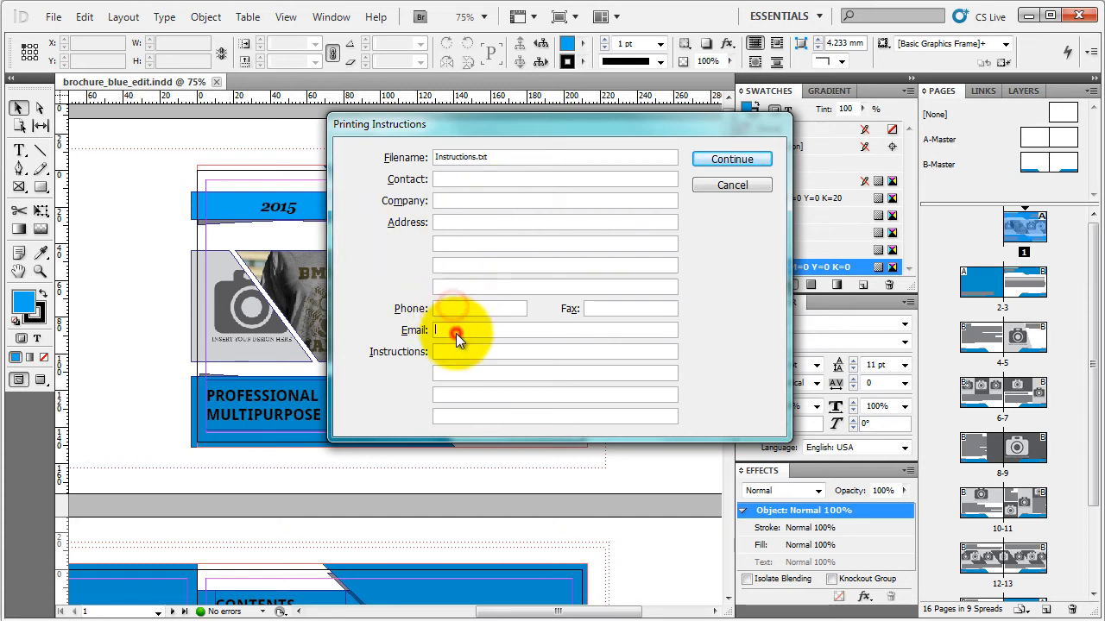
# - Enter "Printing 200 pcs", "4 variations" and "digital print" as separate lines of the printing instructions and continue to the package settings
pyautogui.click(458, 352)
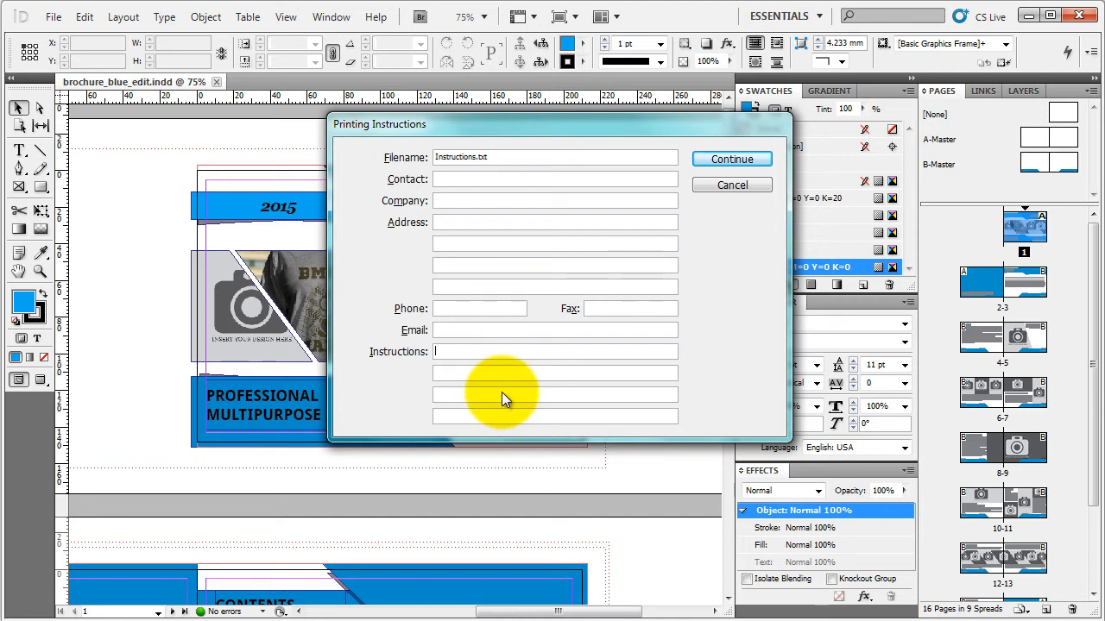
pyautogui.write('Printing')
pyautogui.write('200 pcs')
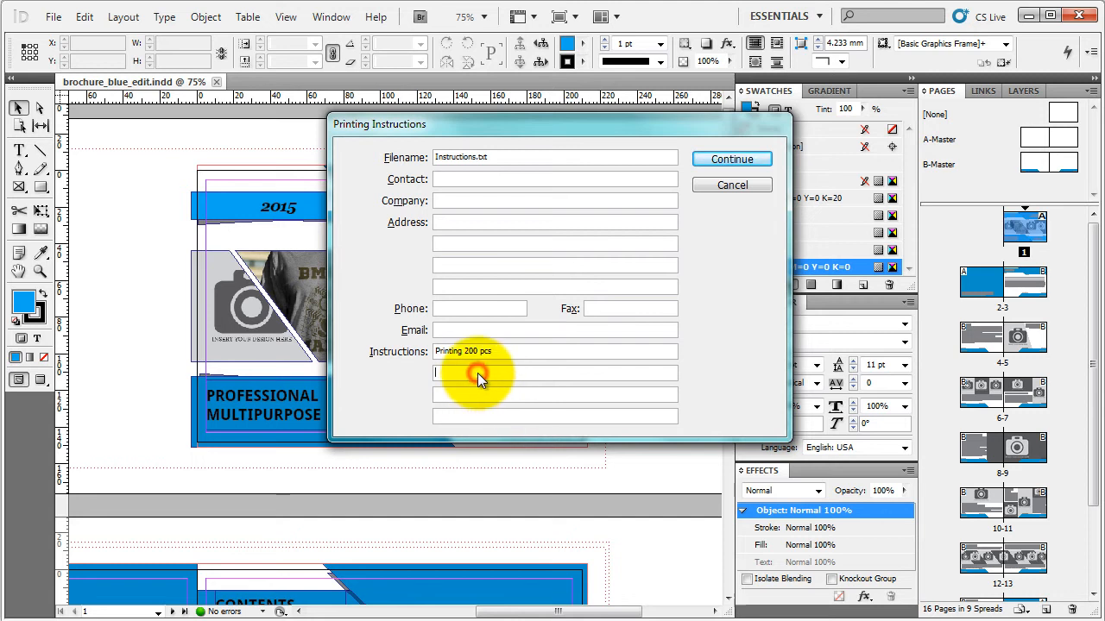
pyautogui.click(478, 373)
pyautogui.write('4 variations')
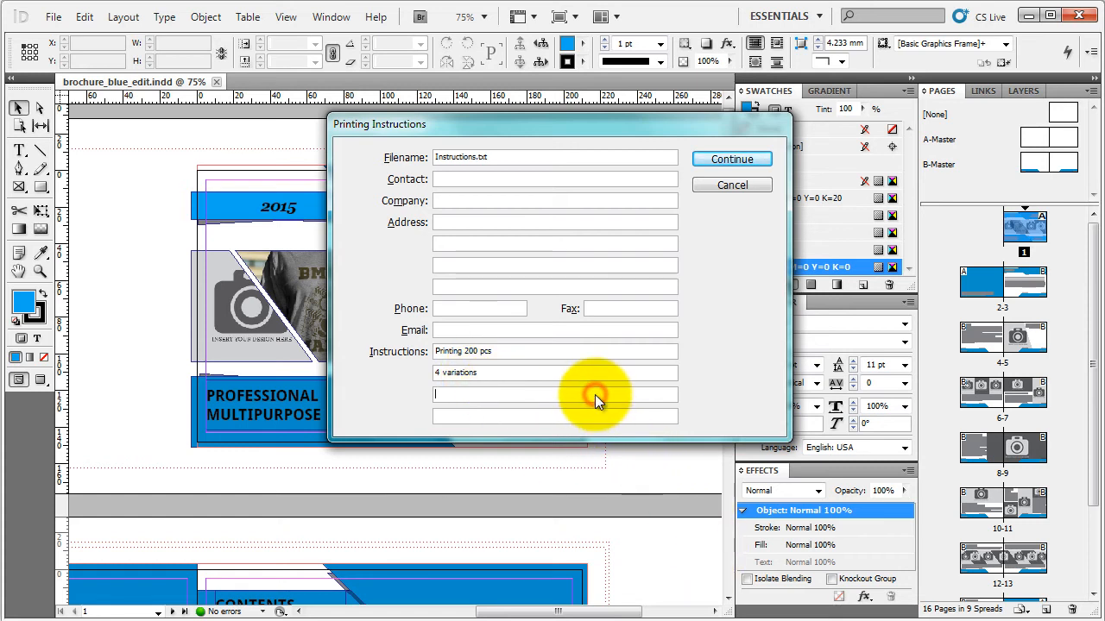
pyautogui.write('digital print')
pyautogui.click(750, 158)
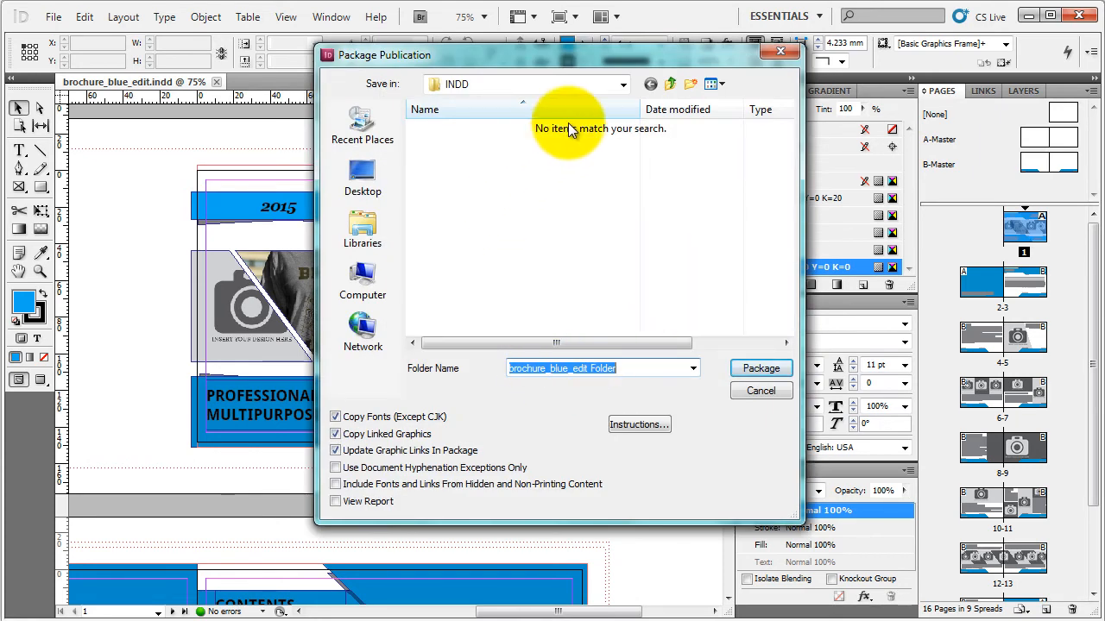
# - Package the publication into the INDD folder as brochure_blue_edit Folder, copying fonts and linked graphics and updating graphic links, and accept the font licensing notice
pyautogui.click(540, 368)
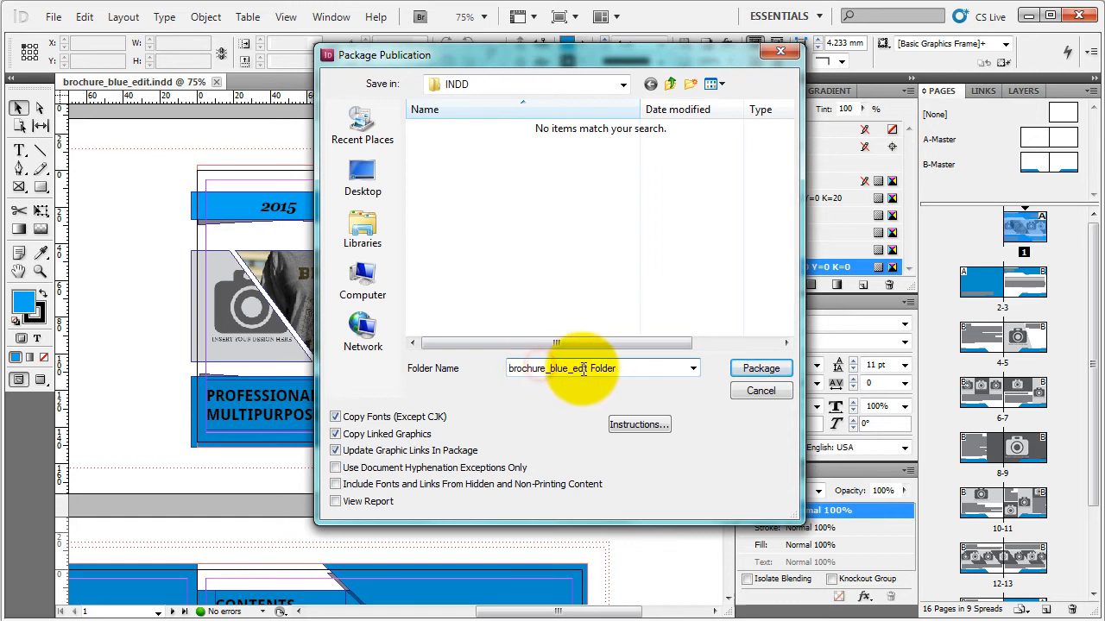
pyautogui.moveTo(585, 369); pyautogui.dragTo(493, 374)
pyautogui.click(516, 370)
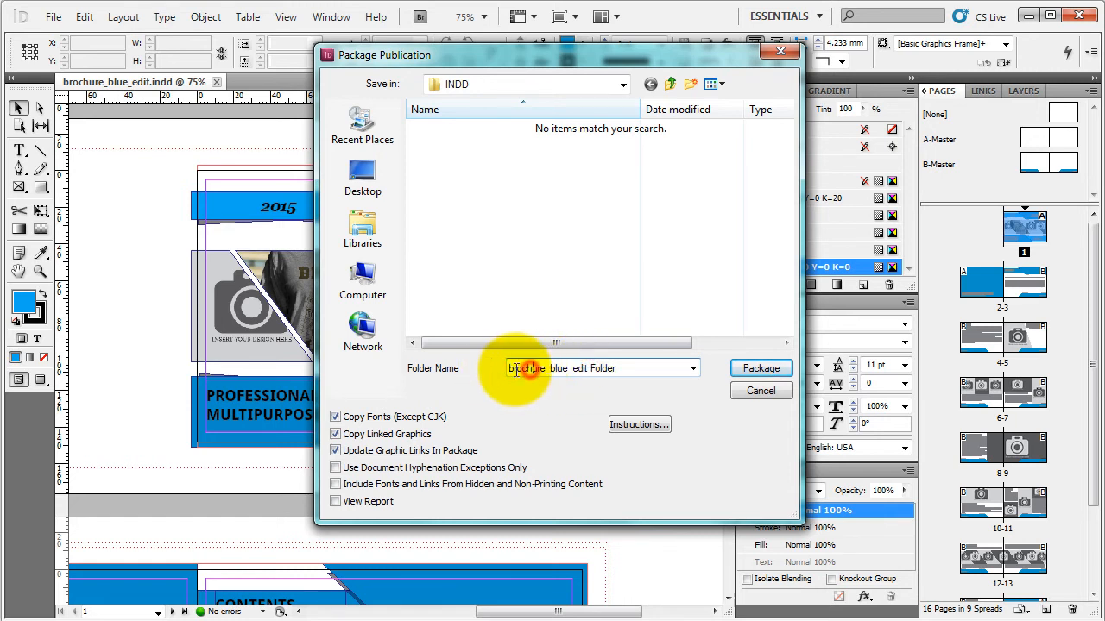
pyautogui.moveTo(510, 368); pyautogui.dragTo(632, 371)
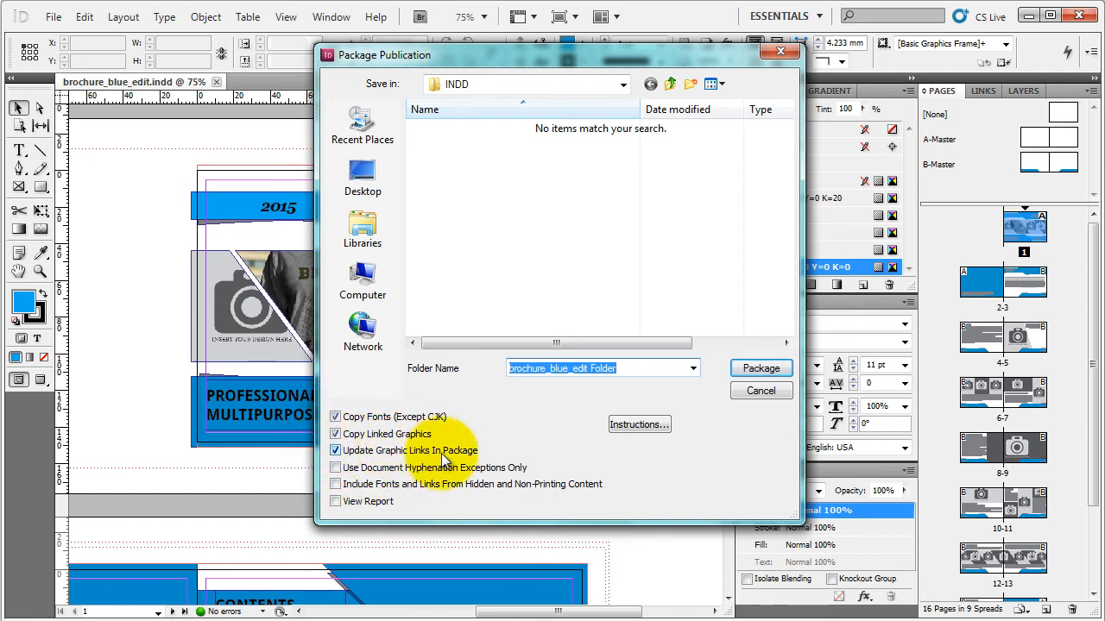
pyautogui.click(760, 369)
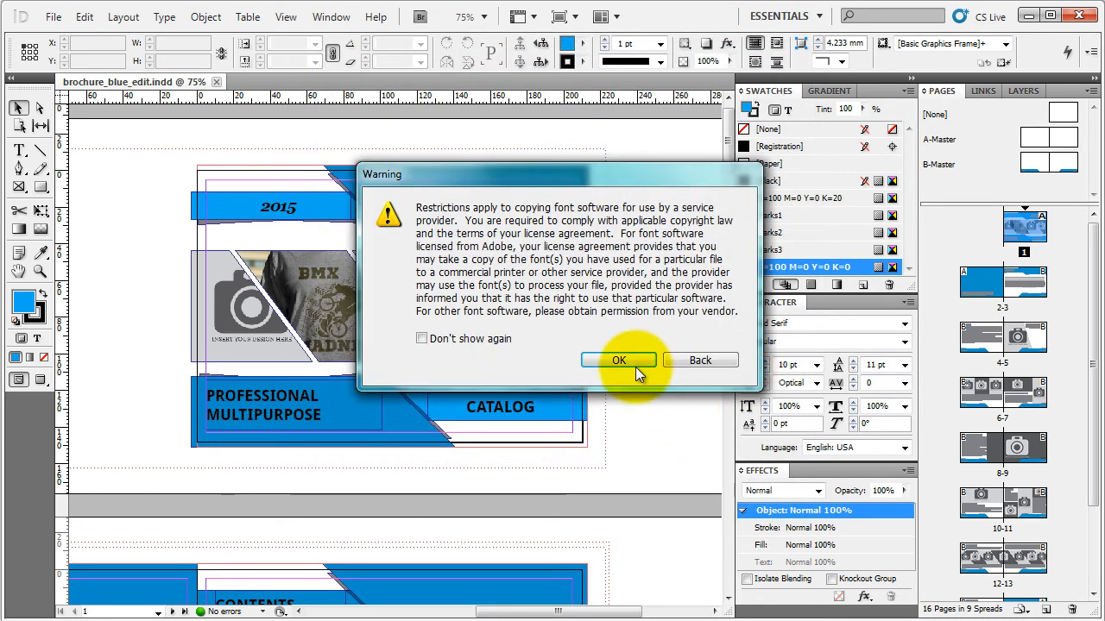
pyautogui.click(630, 360)
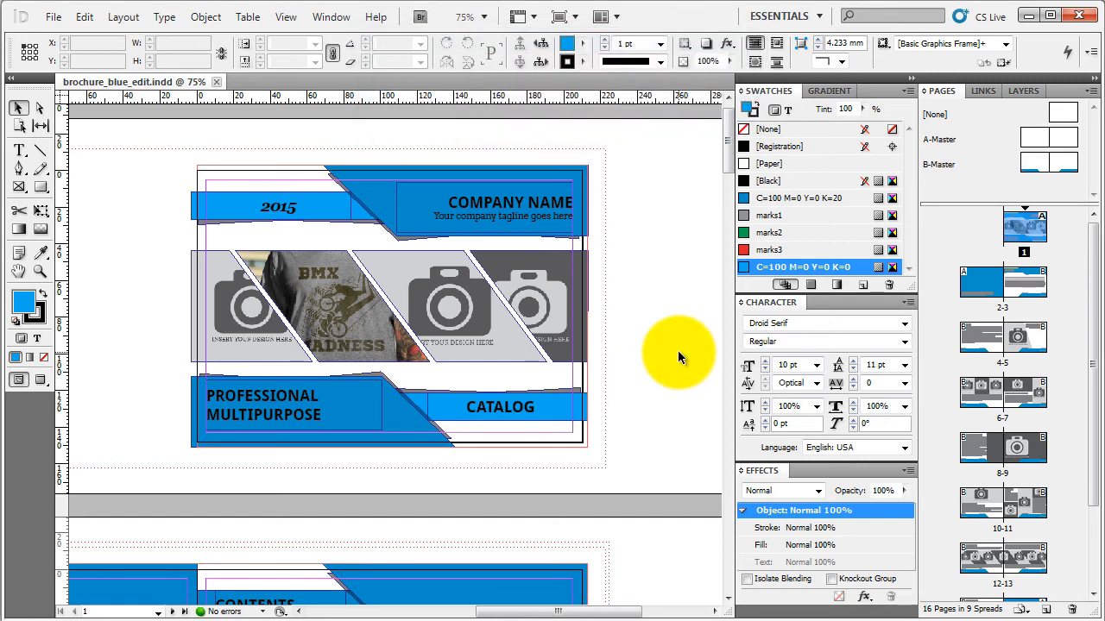
# - Start packaging the brochure again and examine the status of the Arvo and Droid fonts in the package font list
pyautogui.click(52, 17)
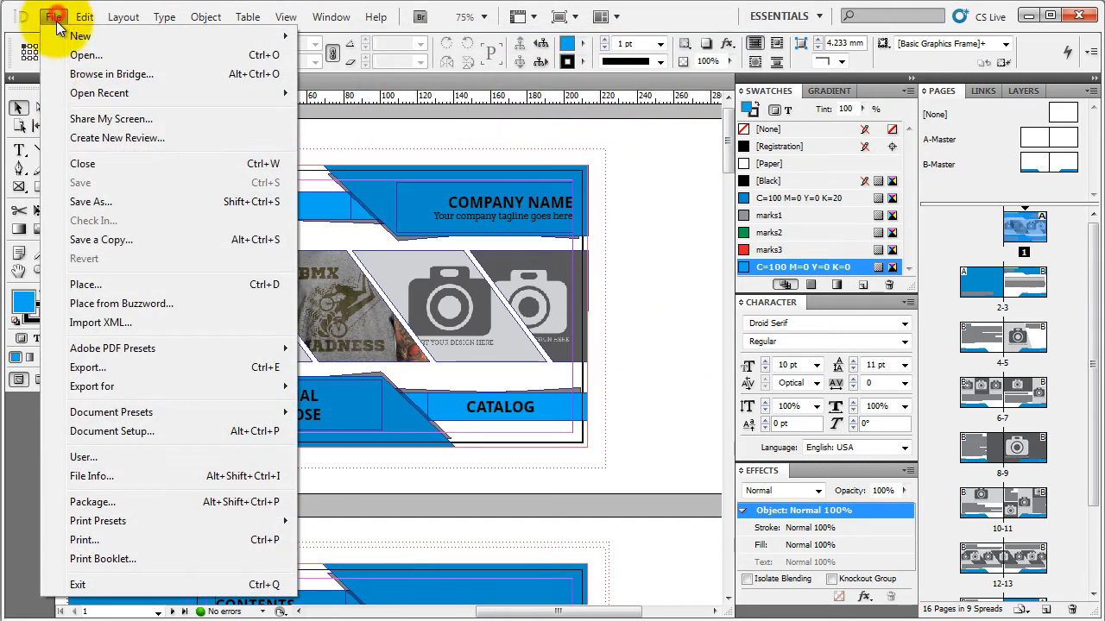
pyautogui.click(125, 502)
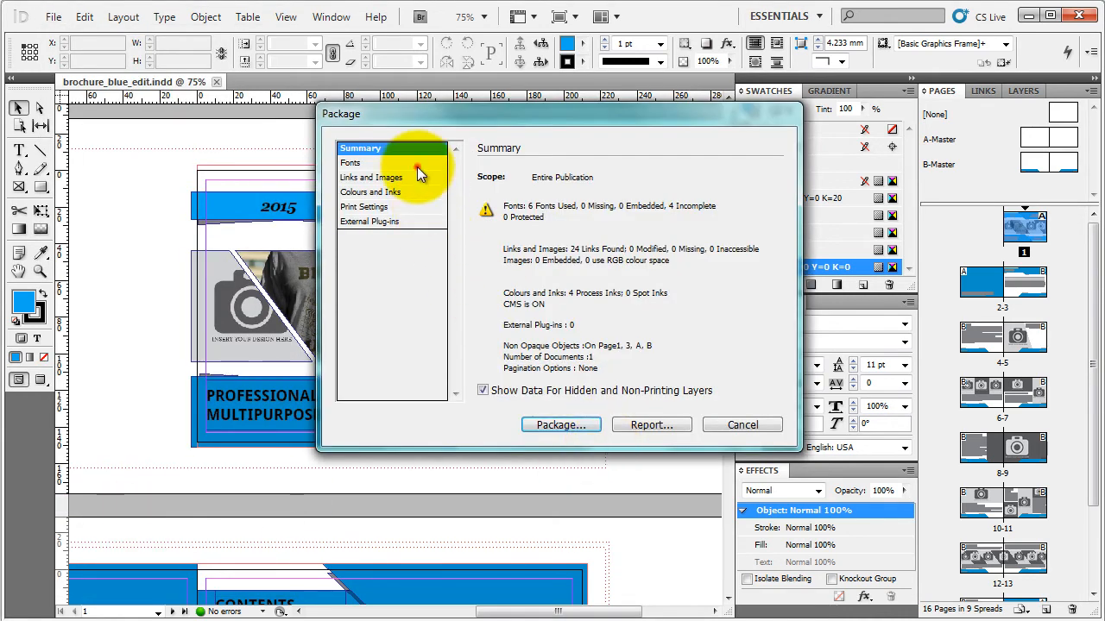
pyautogui.click(416, 167)
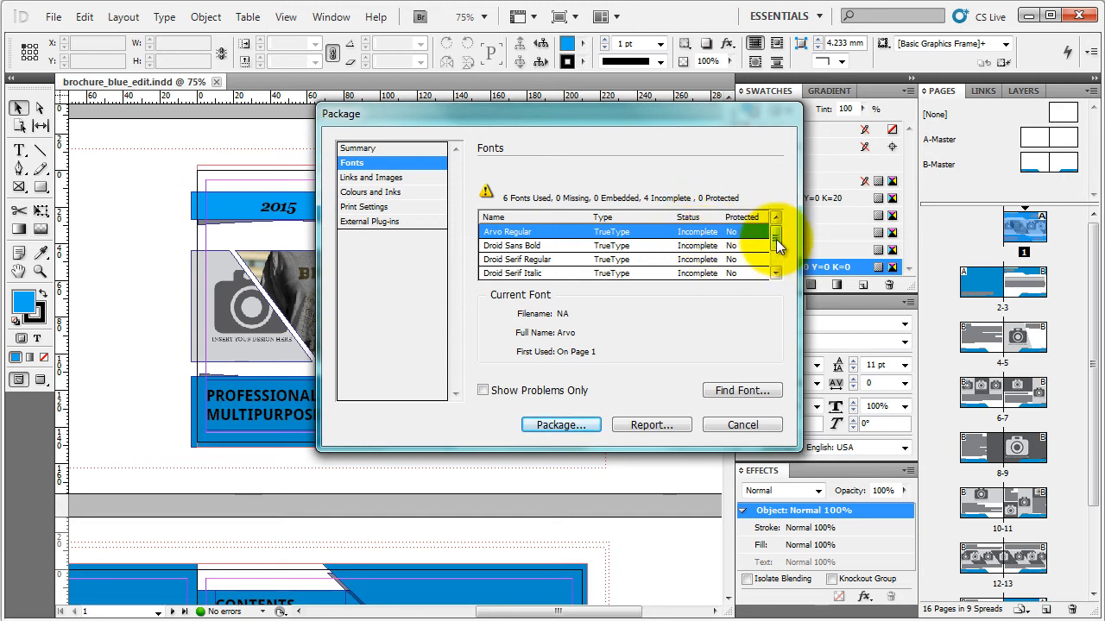
pyautogui.moveTo(776, 246)
pyautogui.mouseDown()
pyautogui.moveTo(776, 260)
pyautogui.moveTo(774, 235)
pyautogui.mouseUp()
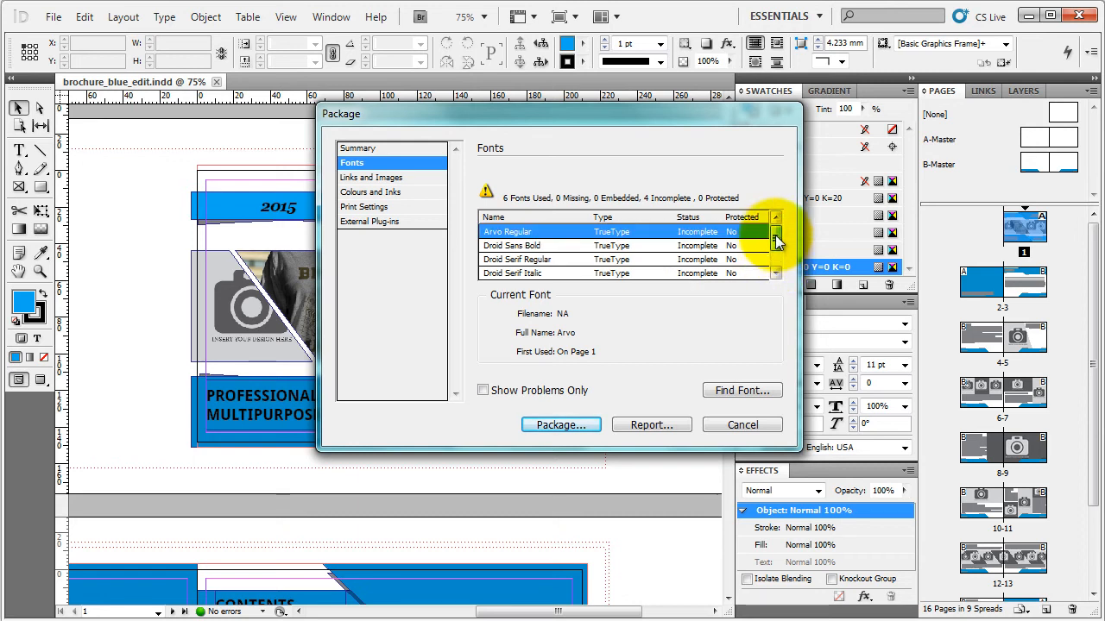
pyautogui.click(695, 245)
pyautogui.click(697, 233)
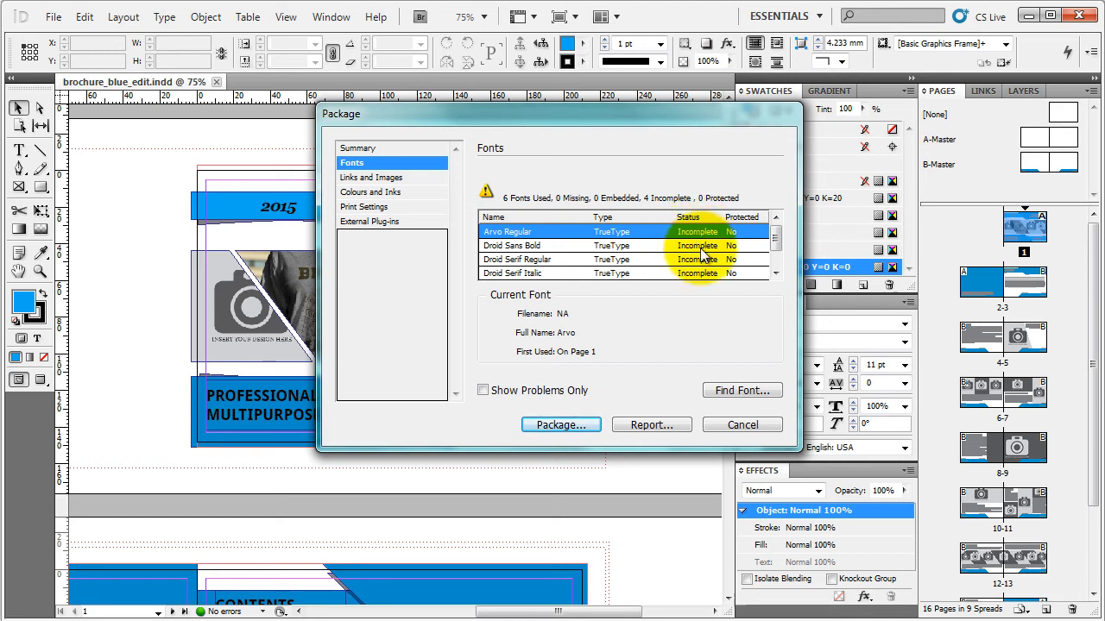
pyautogui.click(697, 245)
pyautogui.click(697, 259)
pyautogui.click(700, 273)
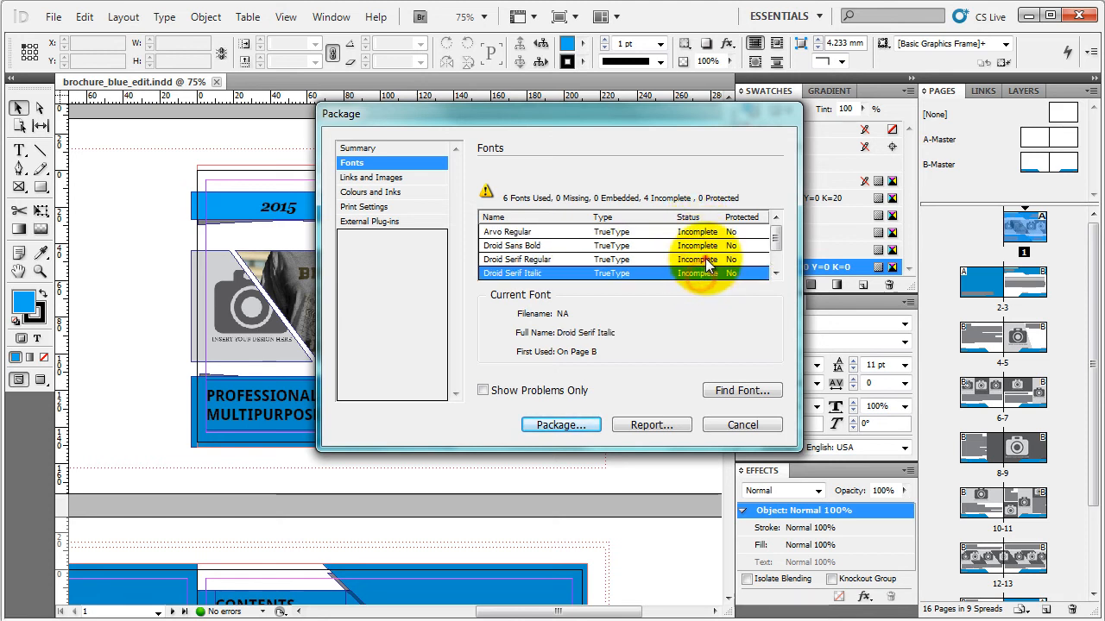
pyautogui.click(700, 259)
pyautogui.click(703, 233)
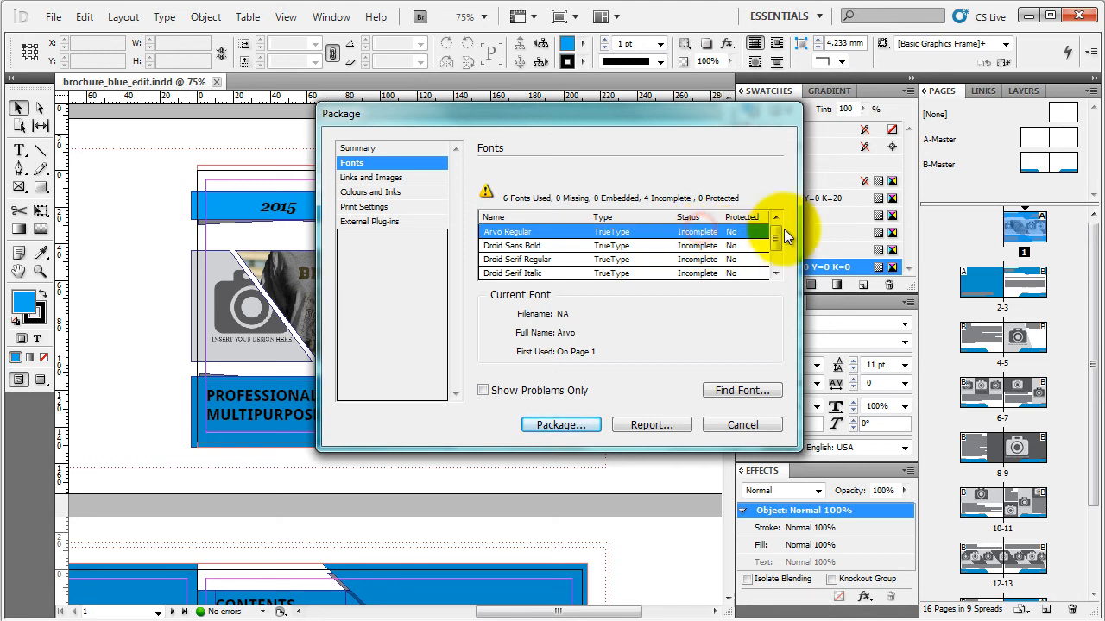
pyautogui.moveTo(773, 232)
pyautogui.mouseDown()
pyautogui.moveTo(775, 260)
pyautogui.moveTo(774, 232)
pyautogui.mouseUp()
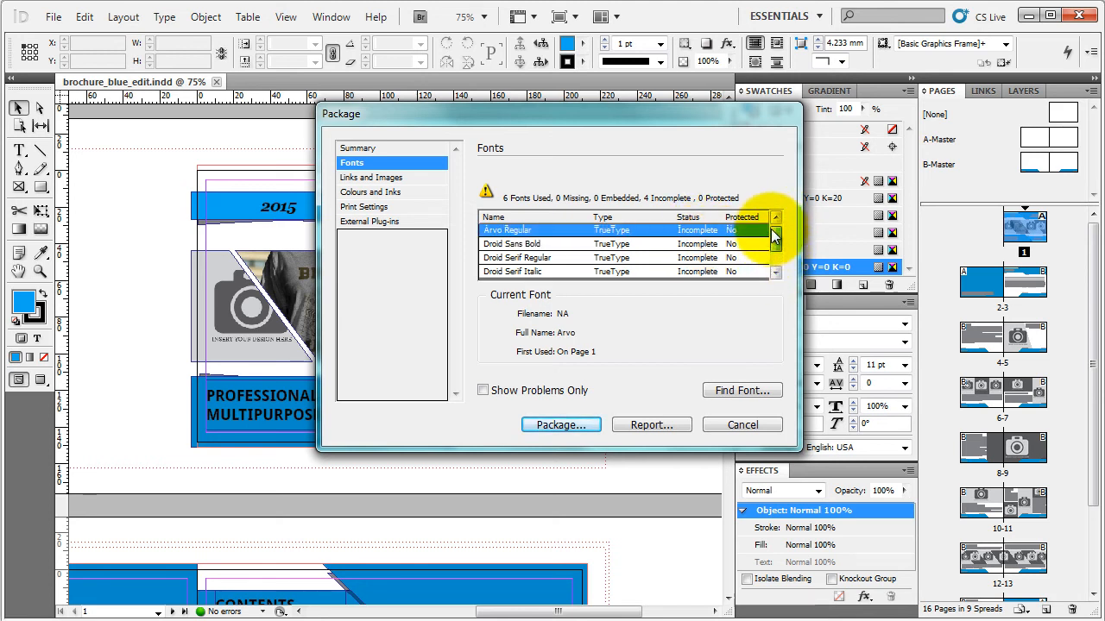
pyautogui.click(699, 247)
pyautogui.click(699, 234)
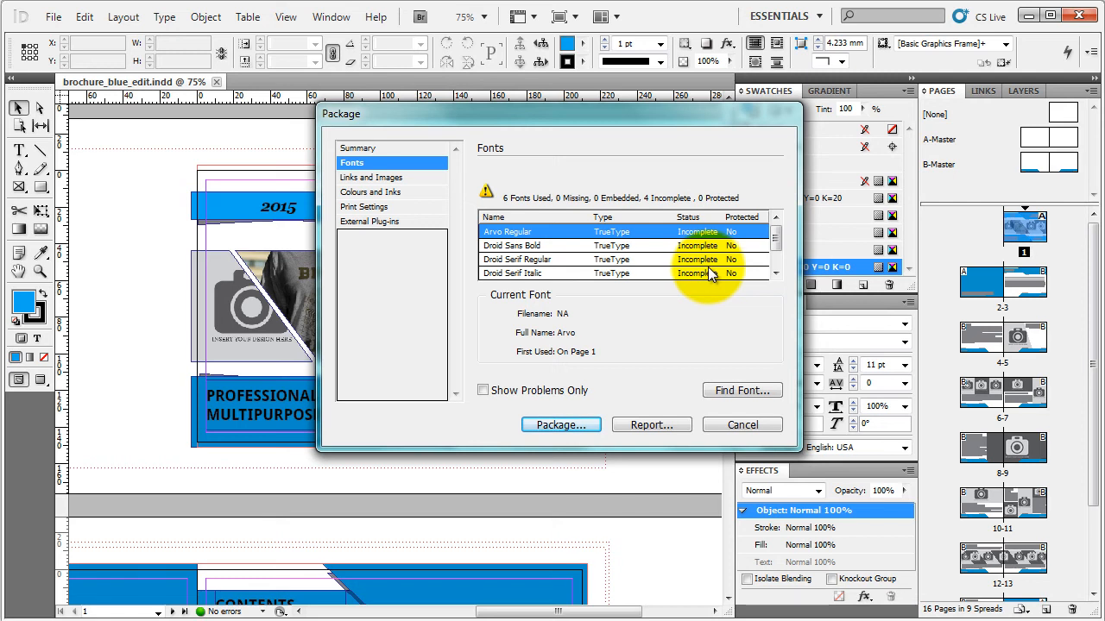
# - Check the Georgia Bold Italic and Minion Pro Regular entries in the package font list, and cancel the packaging
pyautogui.click(774, 248)
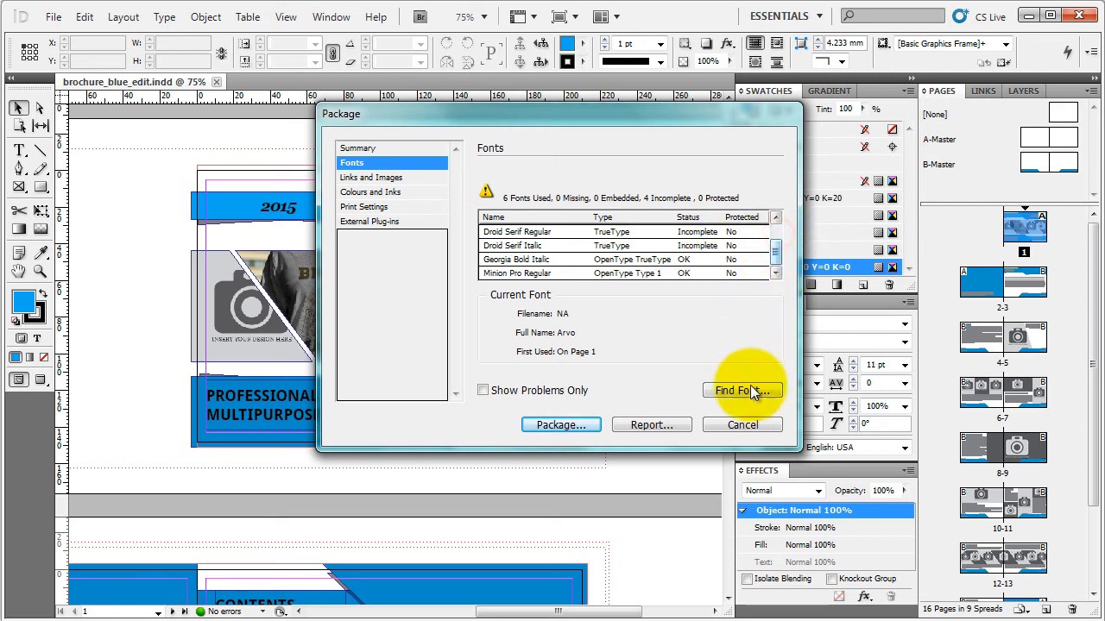
pyautogui.click(689, 259)
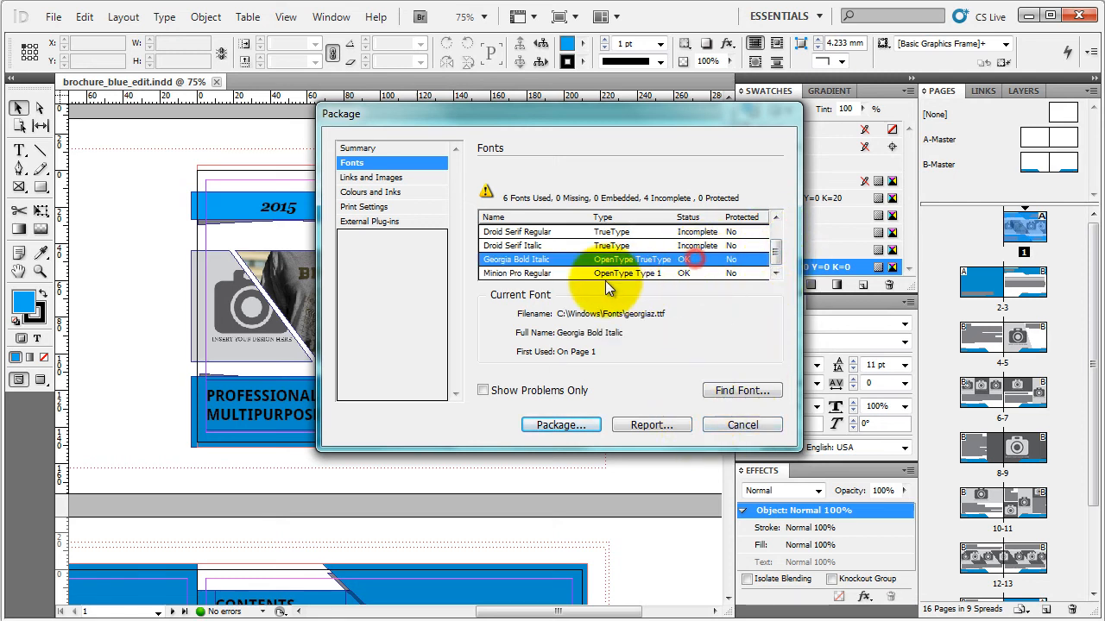
pyautogui.click(513, 273)
pyautogui.click(515, 259)
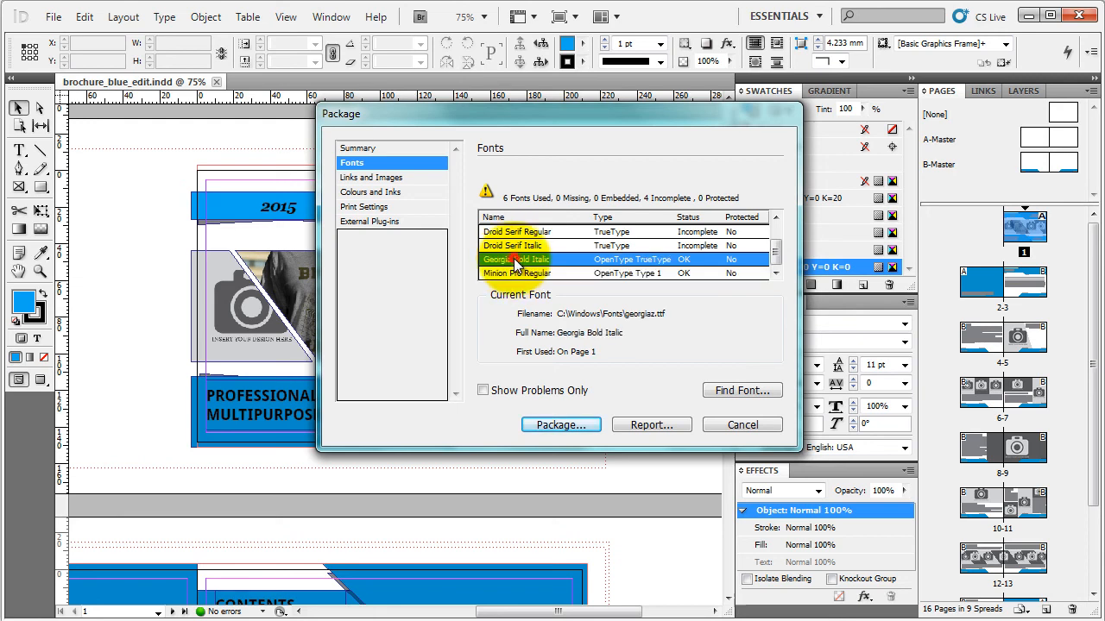
pyautogui.click(731, 427)
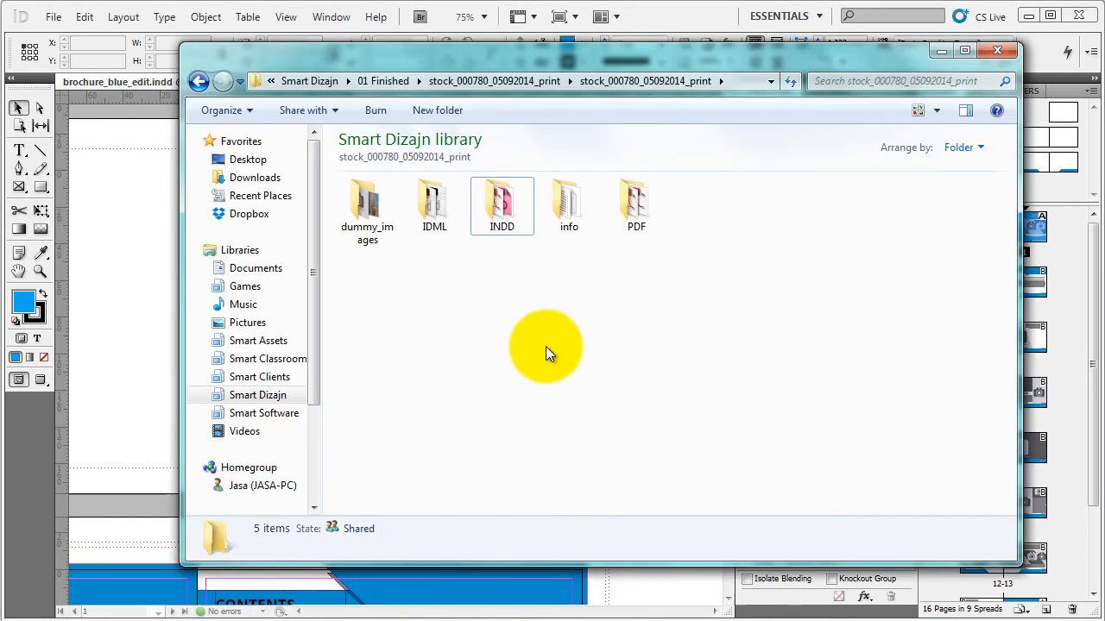
# - Switch to Windows Explorer, open brochure_blue_edit Folder inside the INDD folder and select the packaged brochure_blue_edit document
pyautogui.click(517, 199)
pyautogui.doubleClick(517, 198)
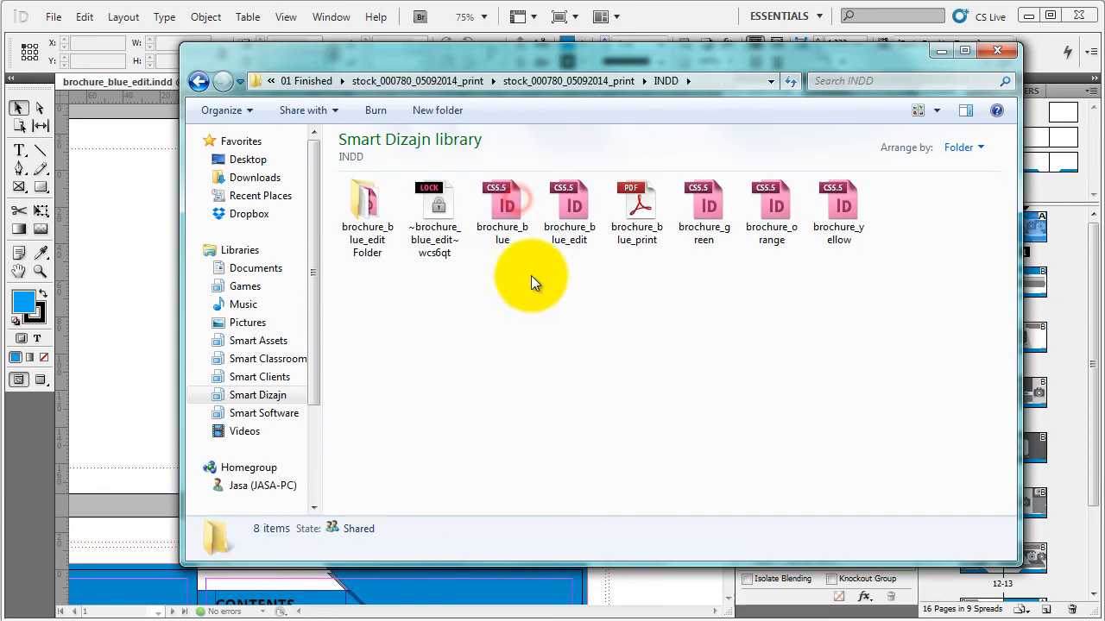
pyautogui.click(365, 198)
pyautogui.doubleClick(366, 198)
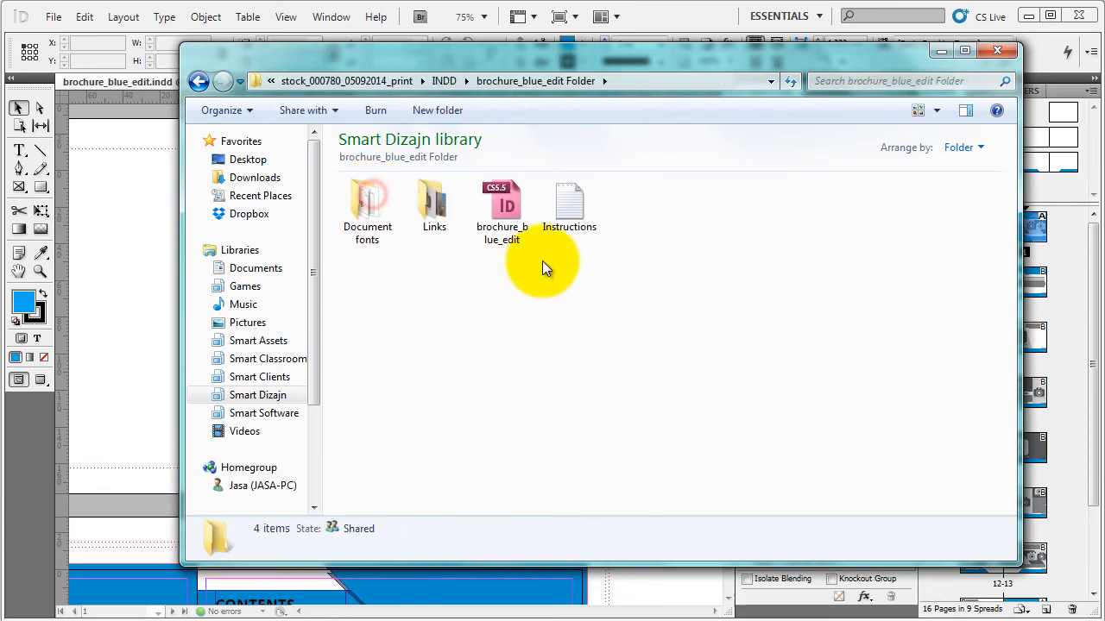
pyautogui.click(502, 207)
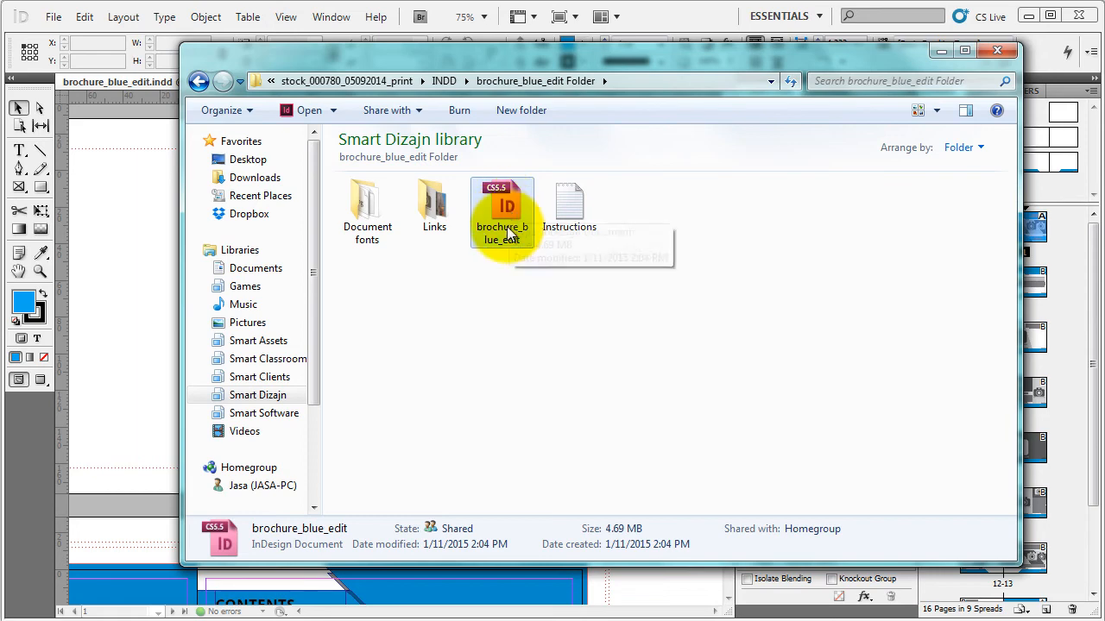
# - Read through the packaged Instructions file and close it, and look into the Links folder before returning to brochure_blue_edit Folder
pyautogui.doubleClick(573, 194)
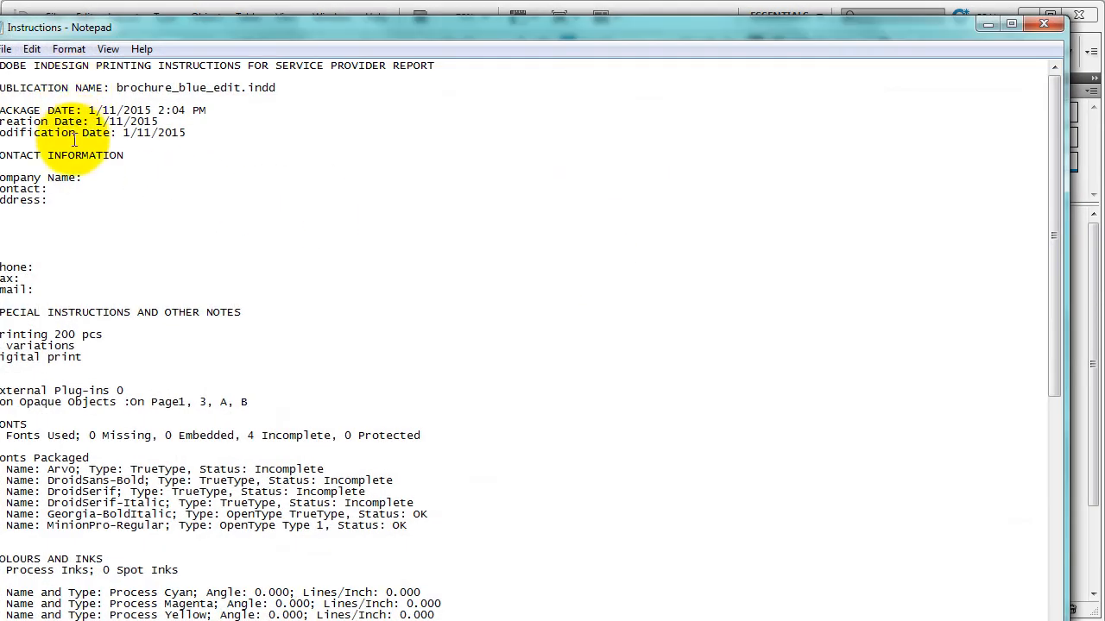
pyautogui.scroll(-4, 50, 227)
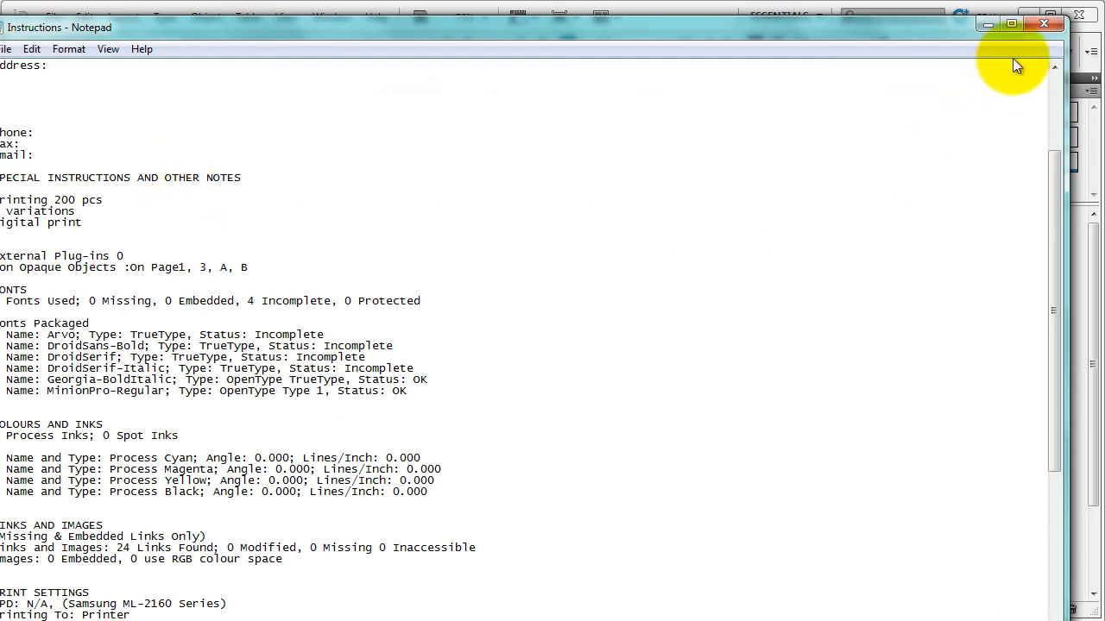
pyautogui.click(1050, 31)
pyautogui.doubleClick(436, 242)
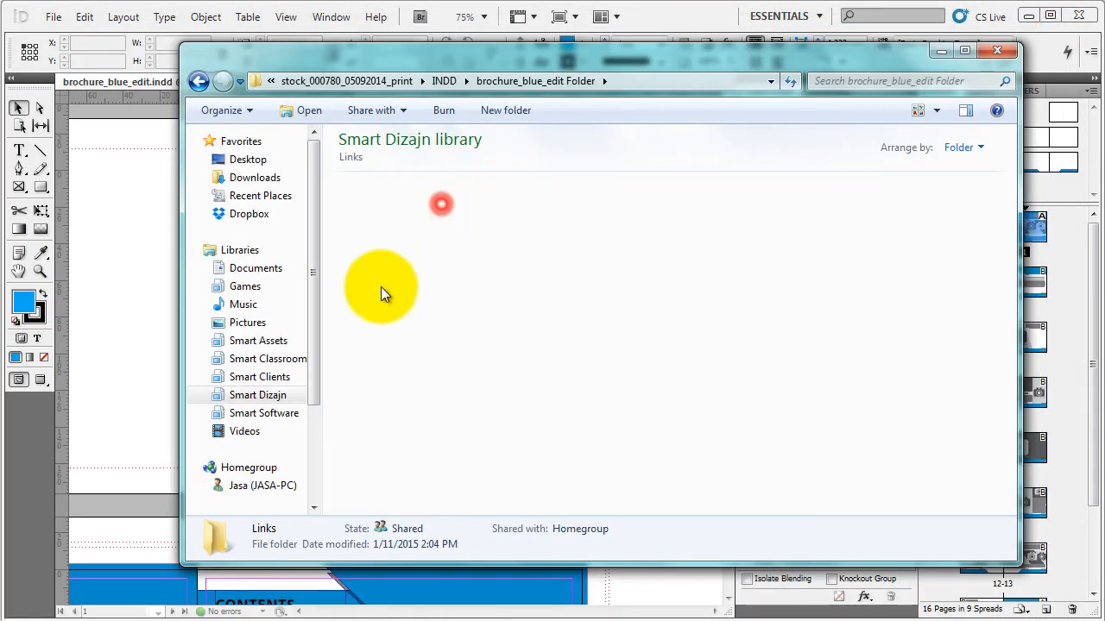
pyautogui.click(535, 80)
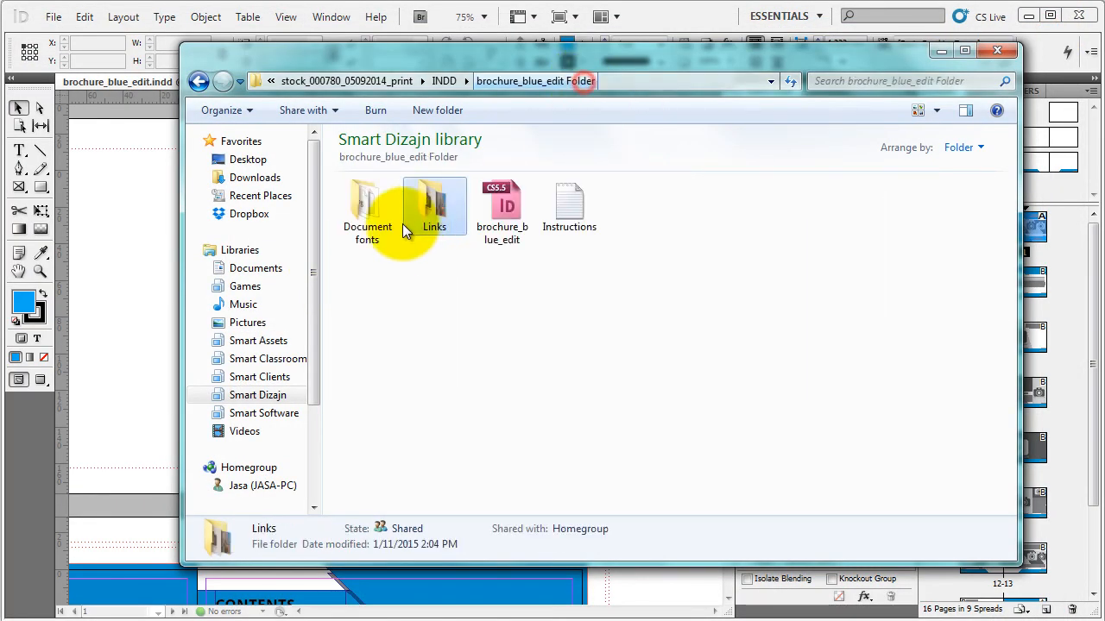
# - Check the georgiaz and MinionPro-Regular font files in the packaged Document fonts folder and return to brochure_blue_edit Folder
pyautogui.click(369, 204)
pyautogui.doubleClick(369, 203)
pyautogui.click(429, 194)
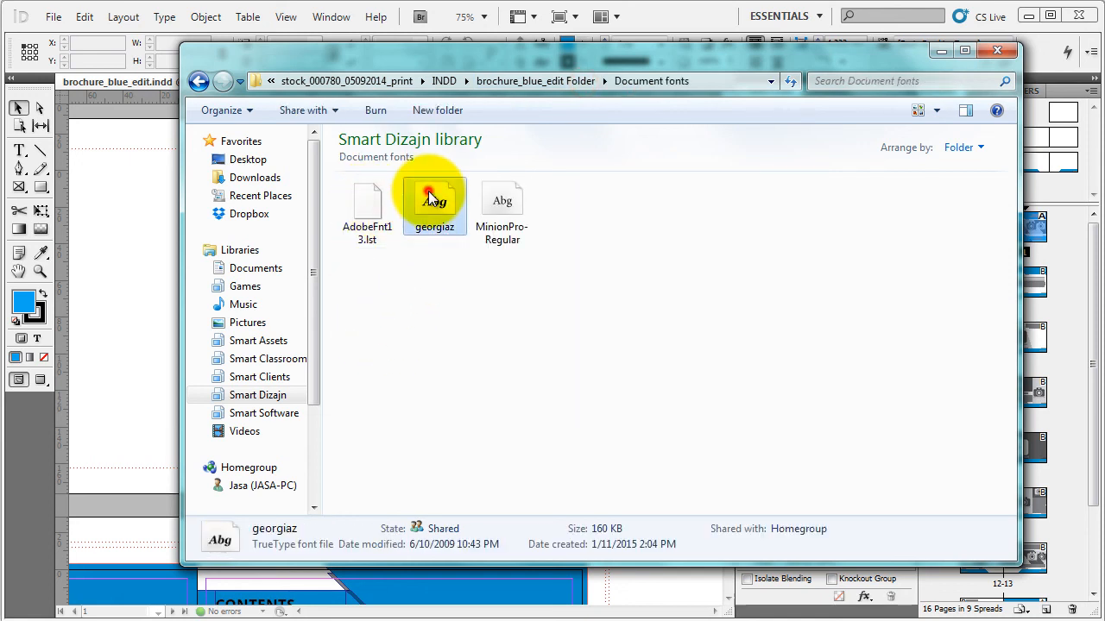
pyautogui.click(520, 205)
pyautogui.click(433, 204)
pyautogui.click(463, 301)
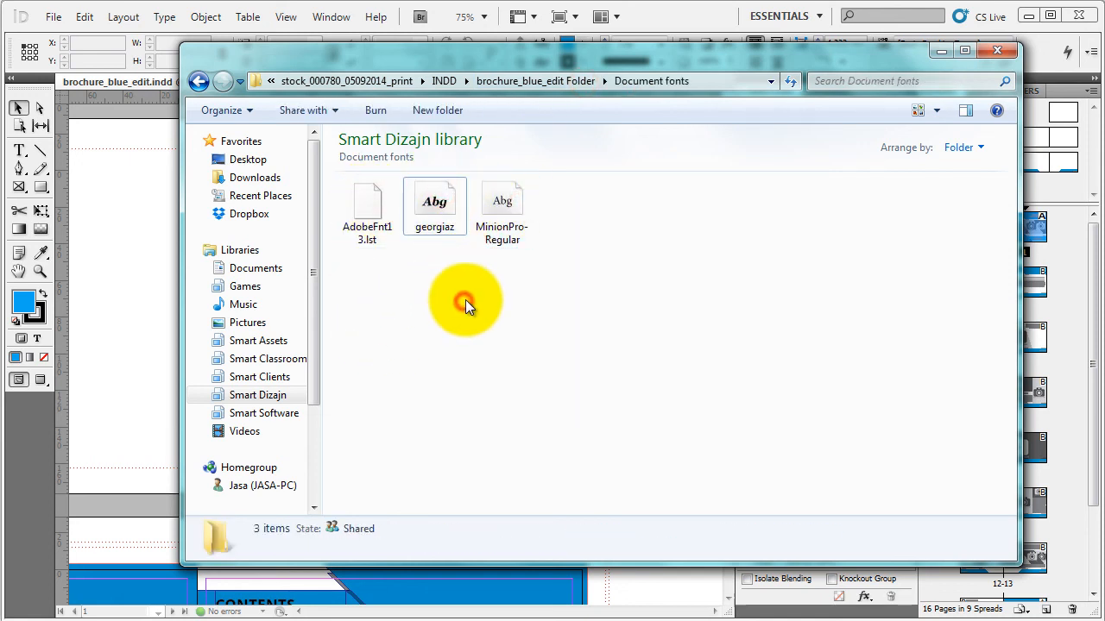
pyautogui.click(445, 198)
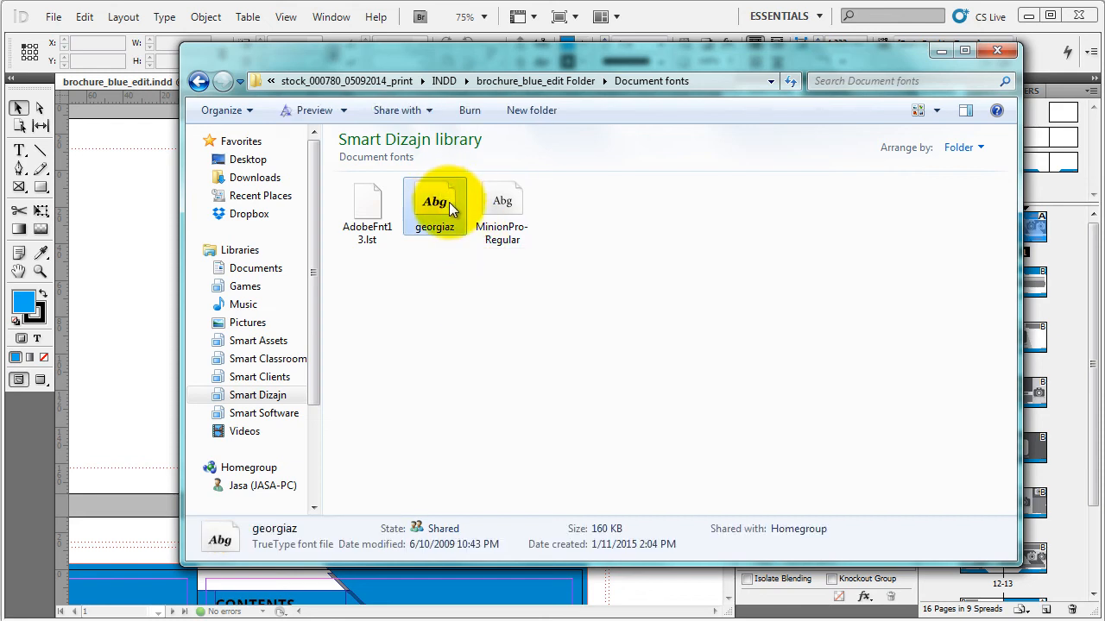
pyautogui.moveTo(450, 209)
pyautogui.click(453, 297)
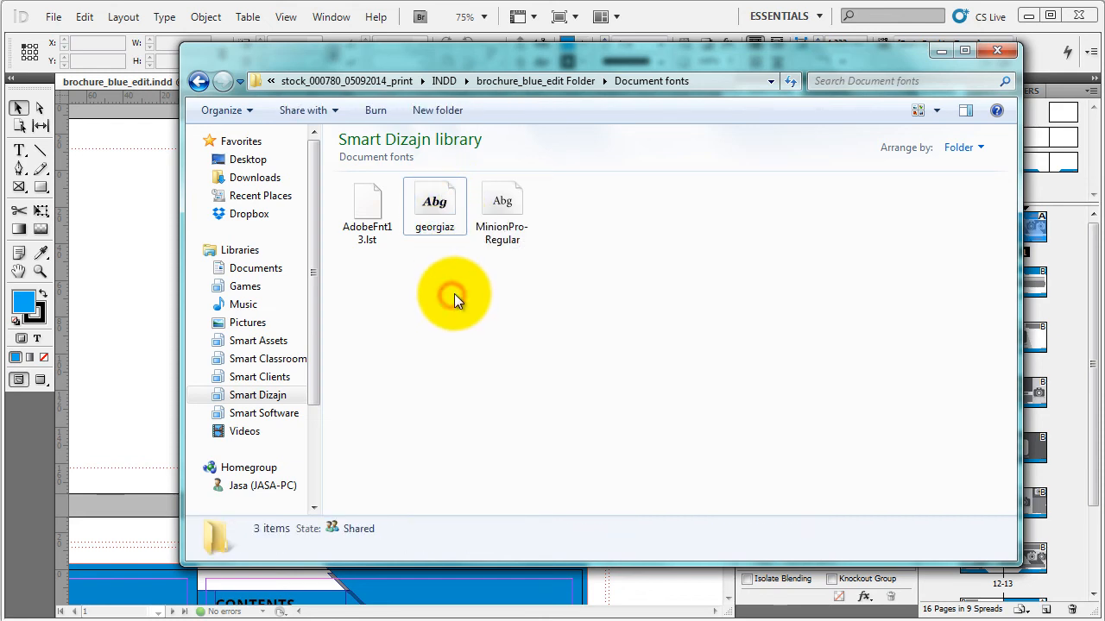
pyautogui.click(573, 82)
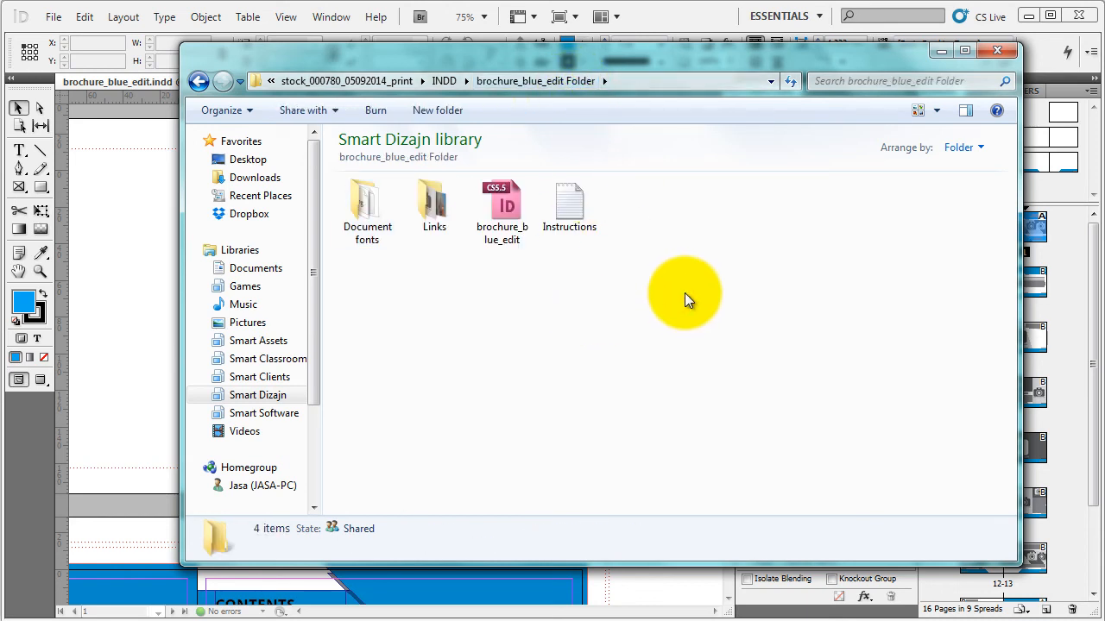
# - Locate the packaged brochure_blue_edit Folder inside the INDD folder, and switch back to the brochure document in InDesign
pyautogui.click(389, 231)
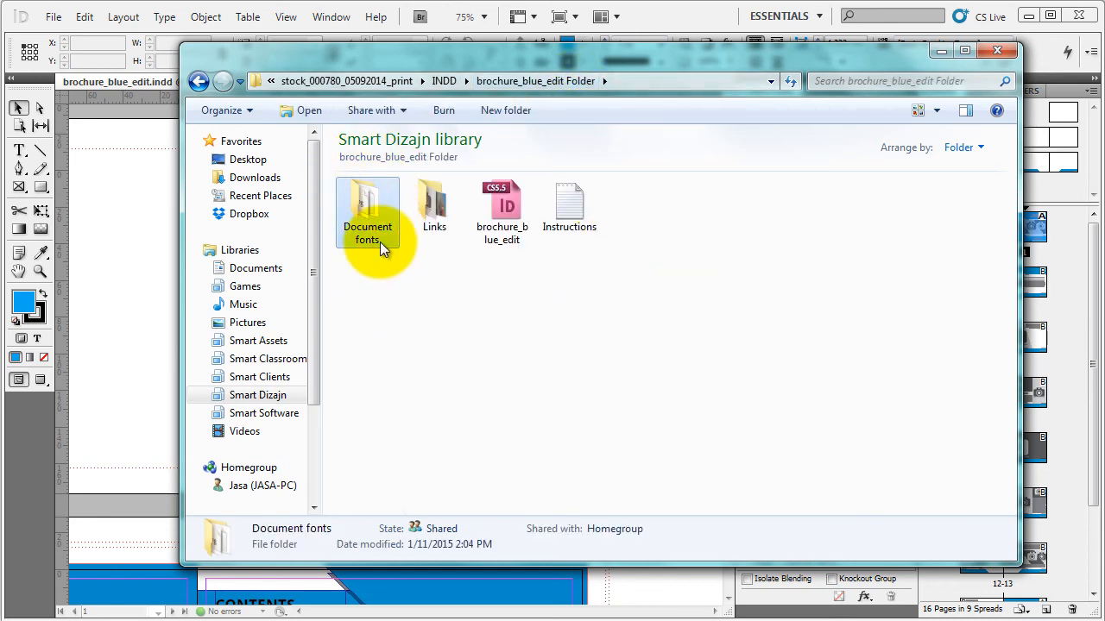
pyautogui.moveTo(378, 231)
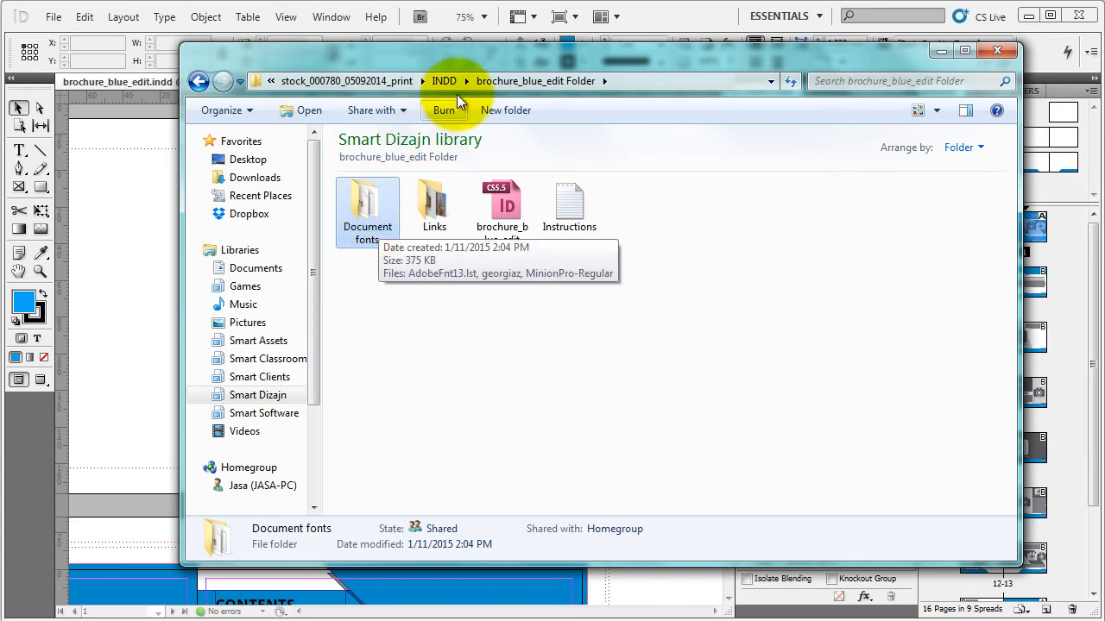
pyautogui.click(455, 82)
pyautogui.click(482, 323)
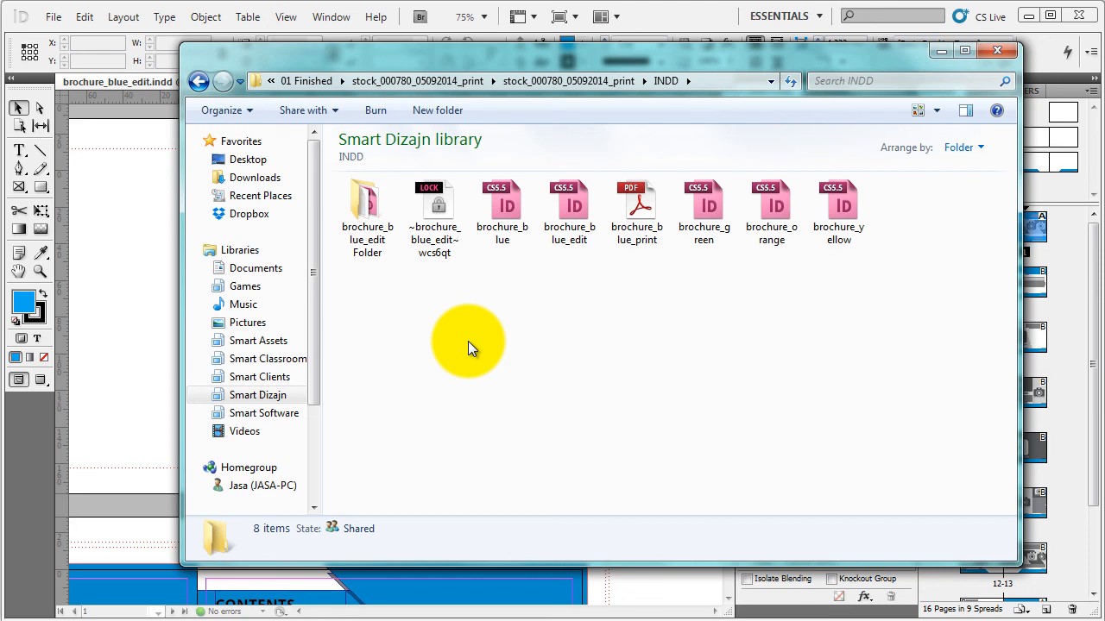
pyautogui.click(383, 202)
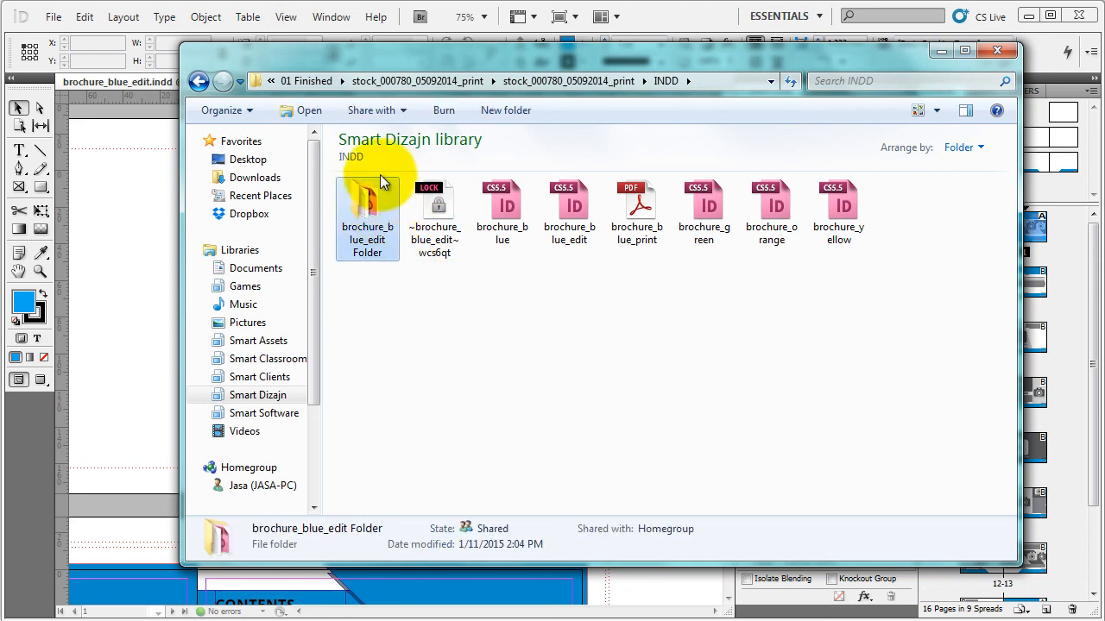
pyautogui.click(439, 314)
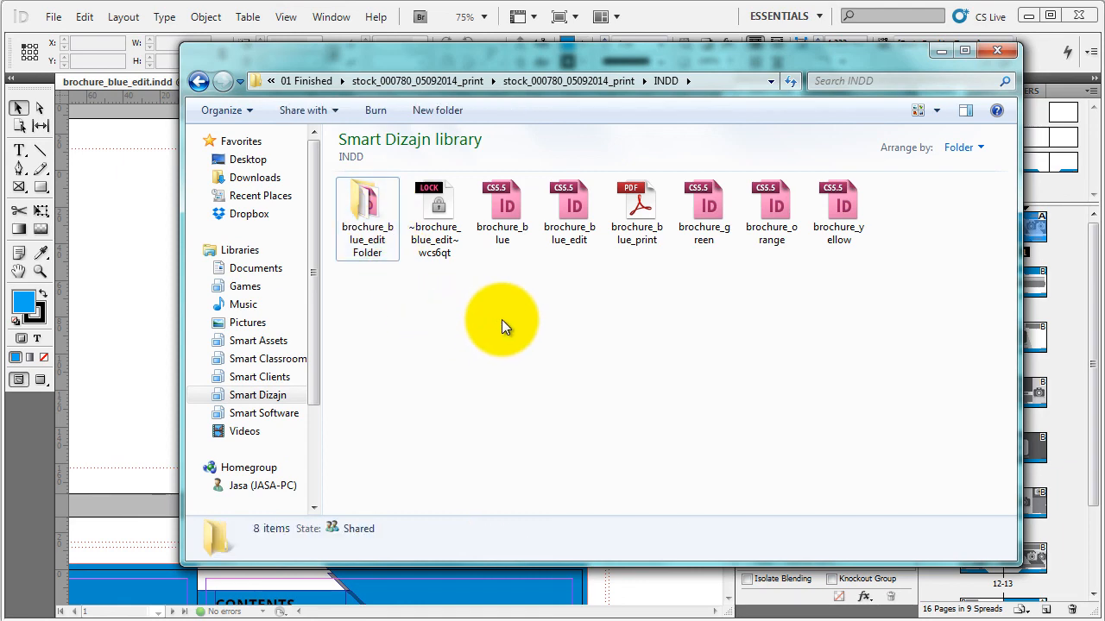
pyautogui.click(569, 84)
pyautogui.click(940, 53)
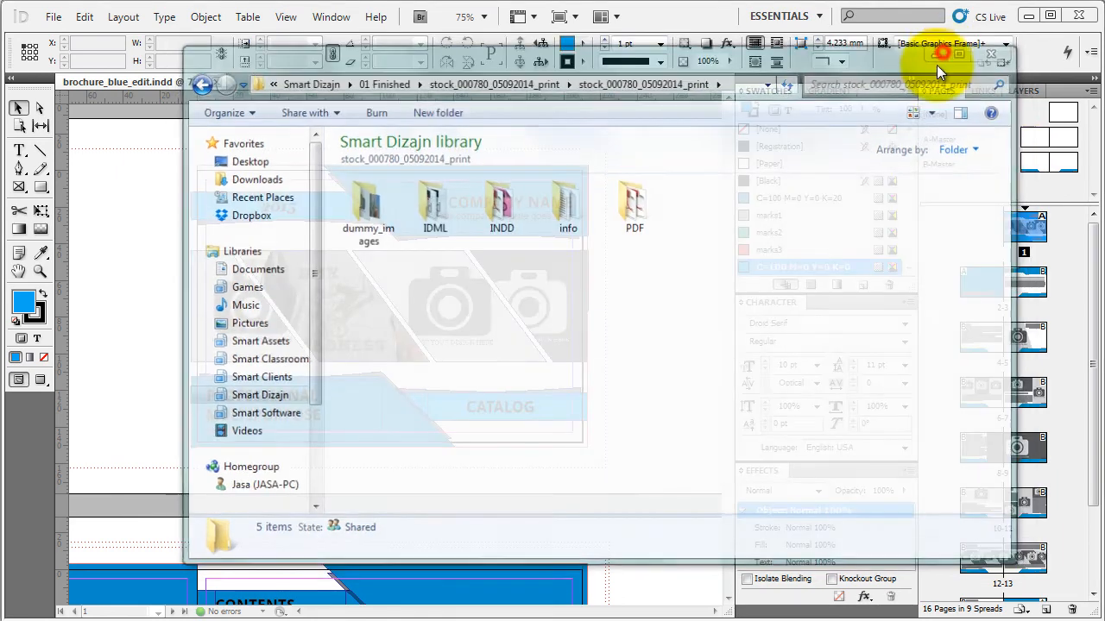
pyautogui.scroll(1, 636, 390)
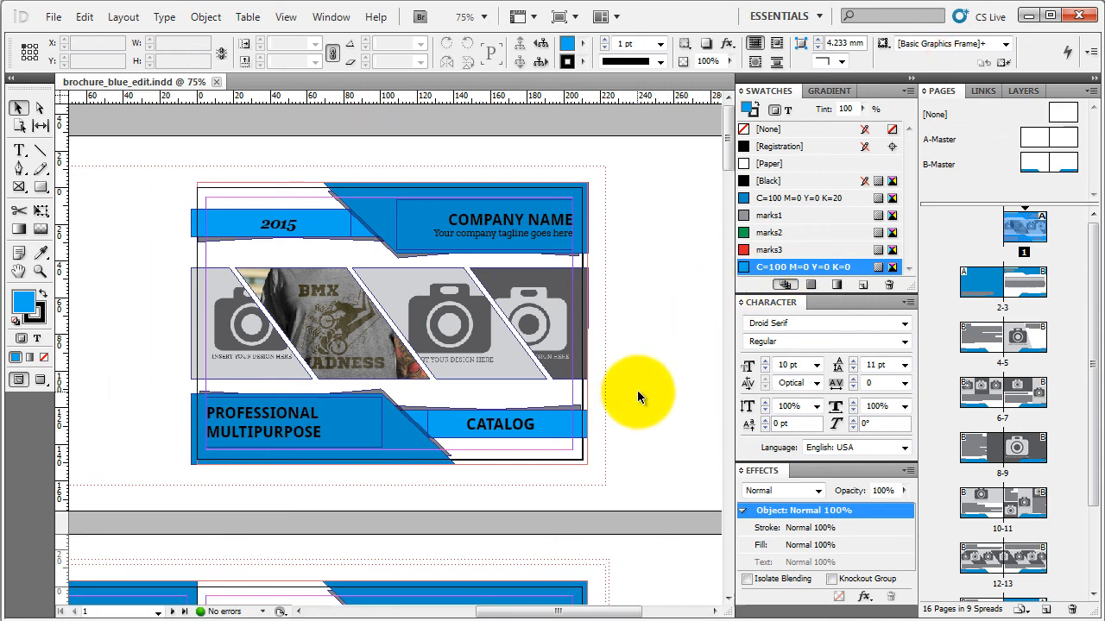
pyautogui.scroll(-1, 637, 396)
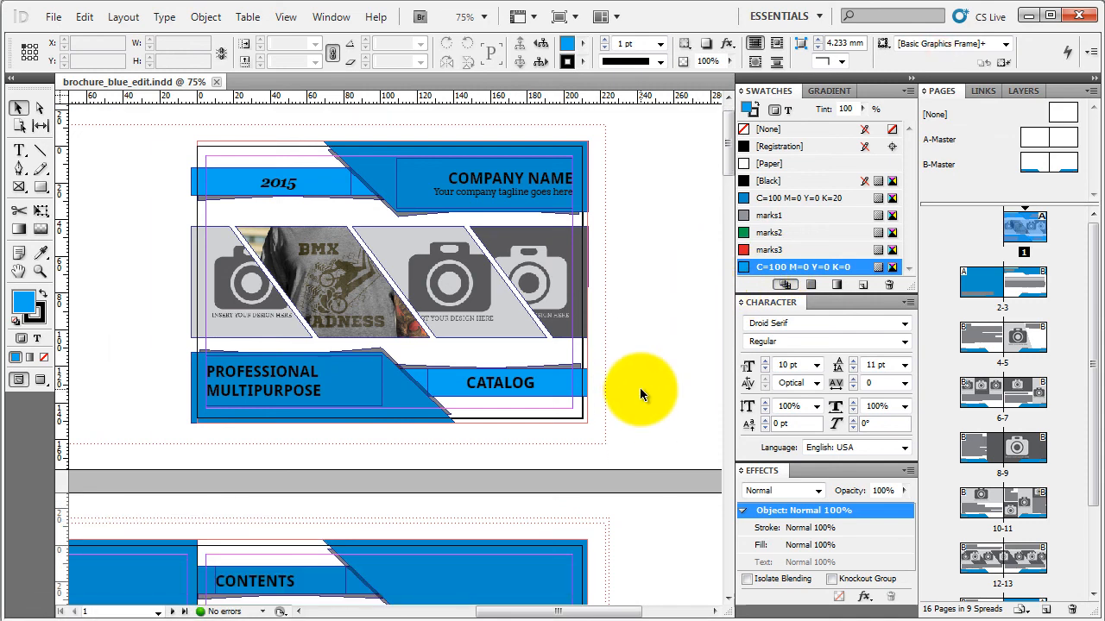
pyautogui.scroll(-2, 640, 388)
pyautogui.scroll(3, 643, 388)
pyautogui.scroll(-2, 644, 388)
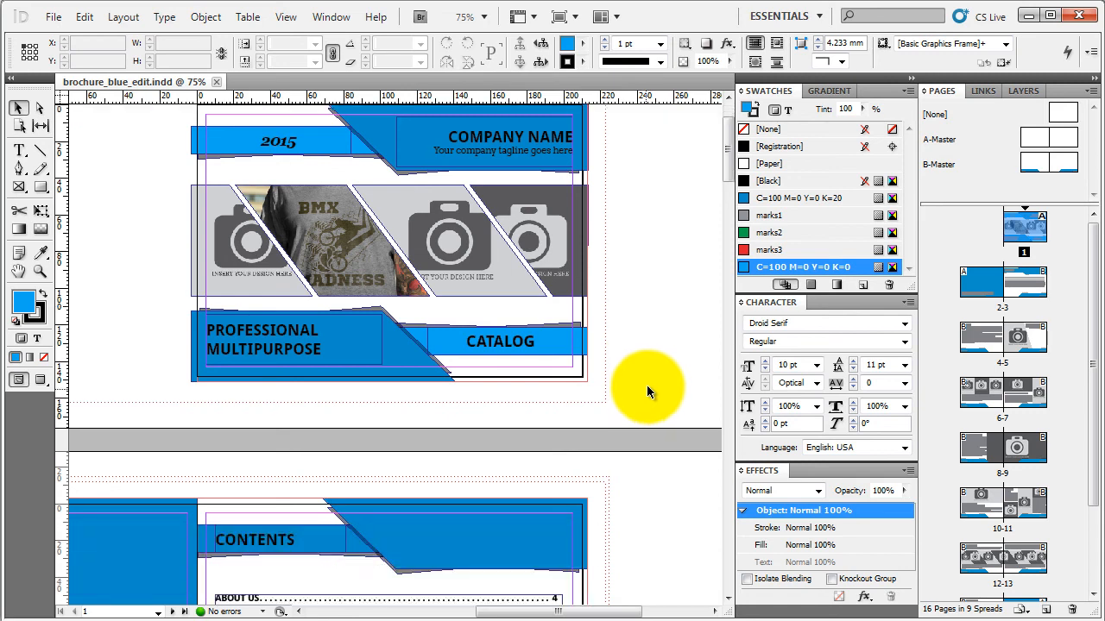
pyautogui.scroll(1, 655, 354)
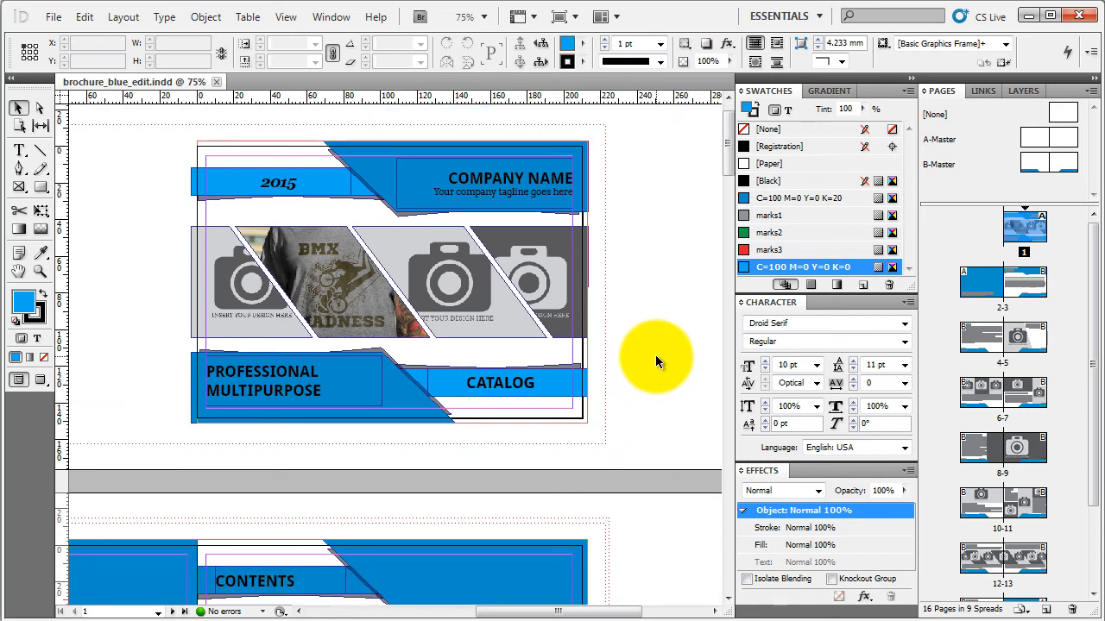